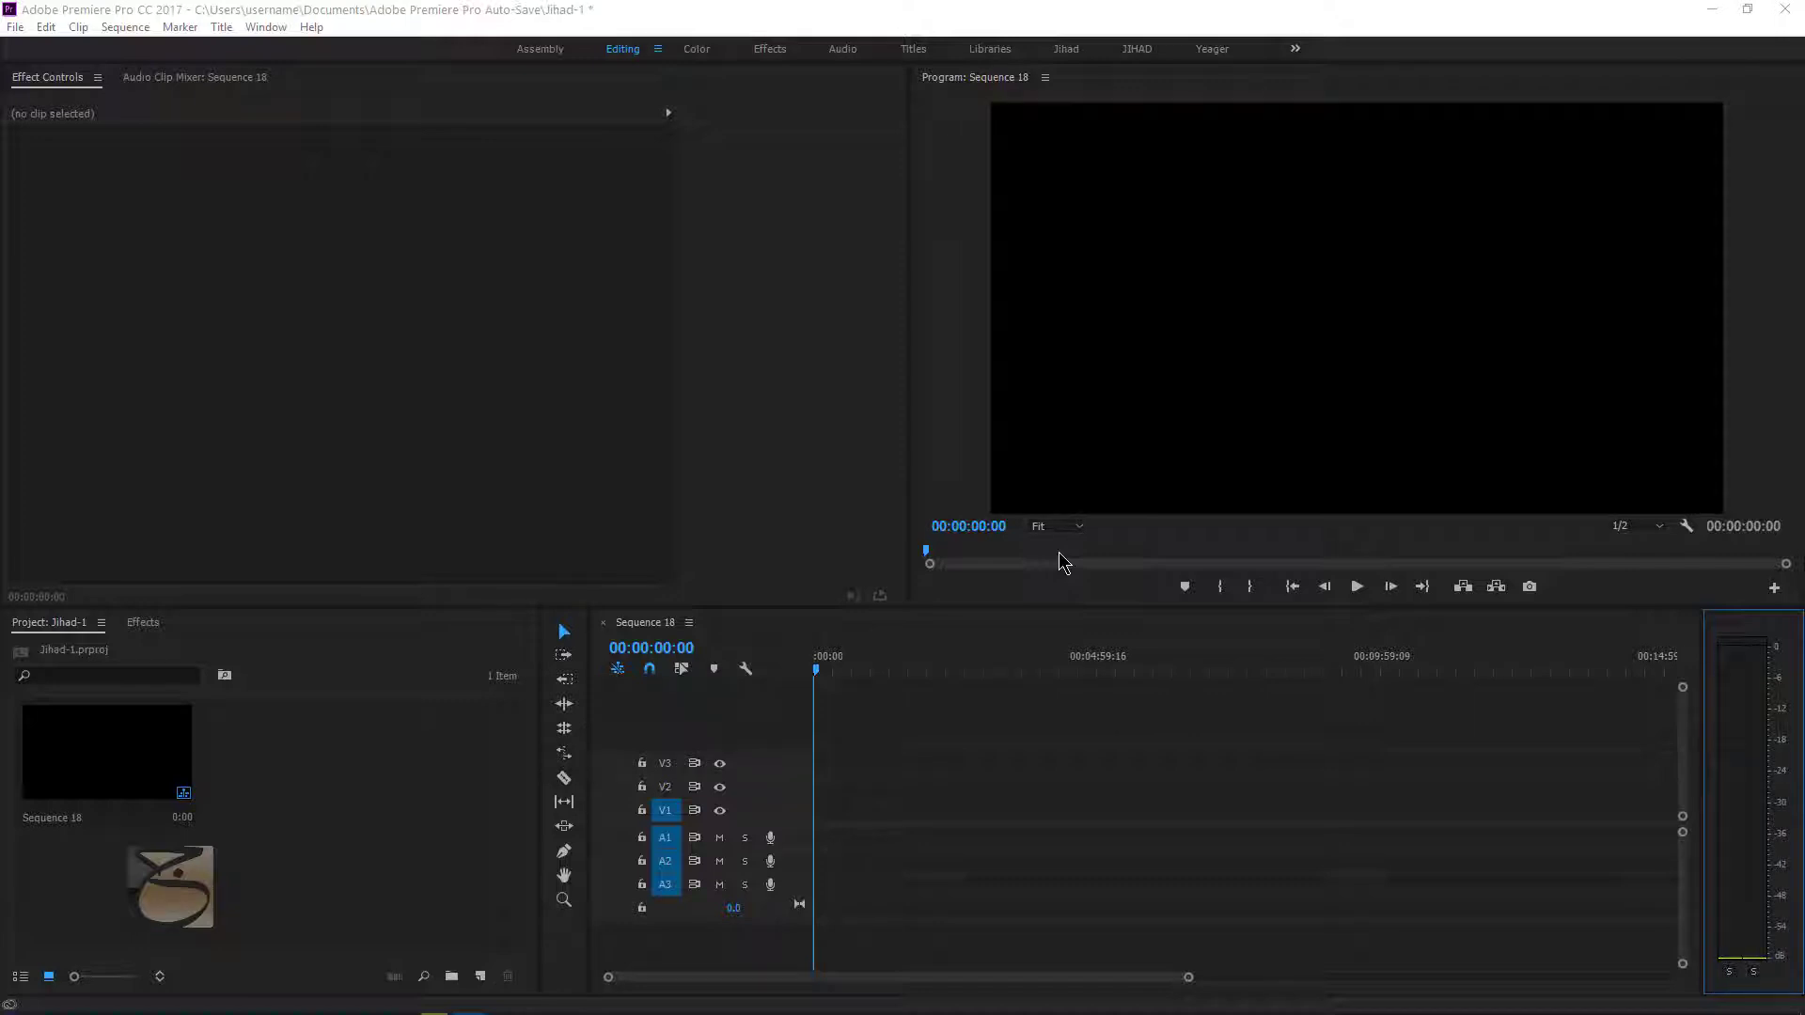
Import the fourteen wallpaper images from Pictures\New folder into the project.
{"action": "left_click", "coordinate": [495, 765]}
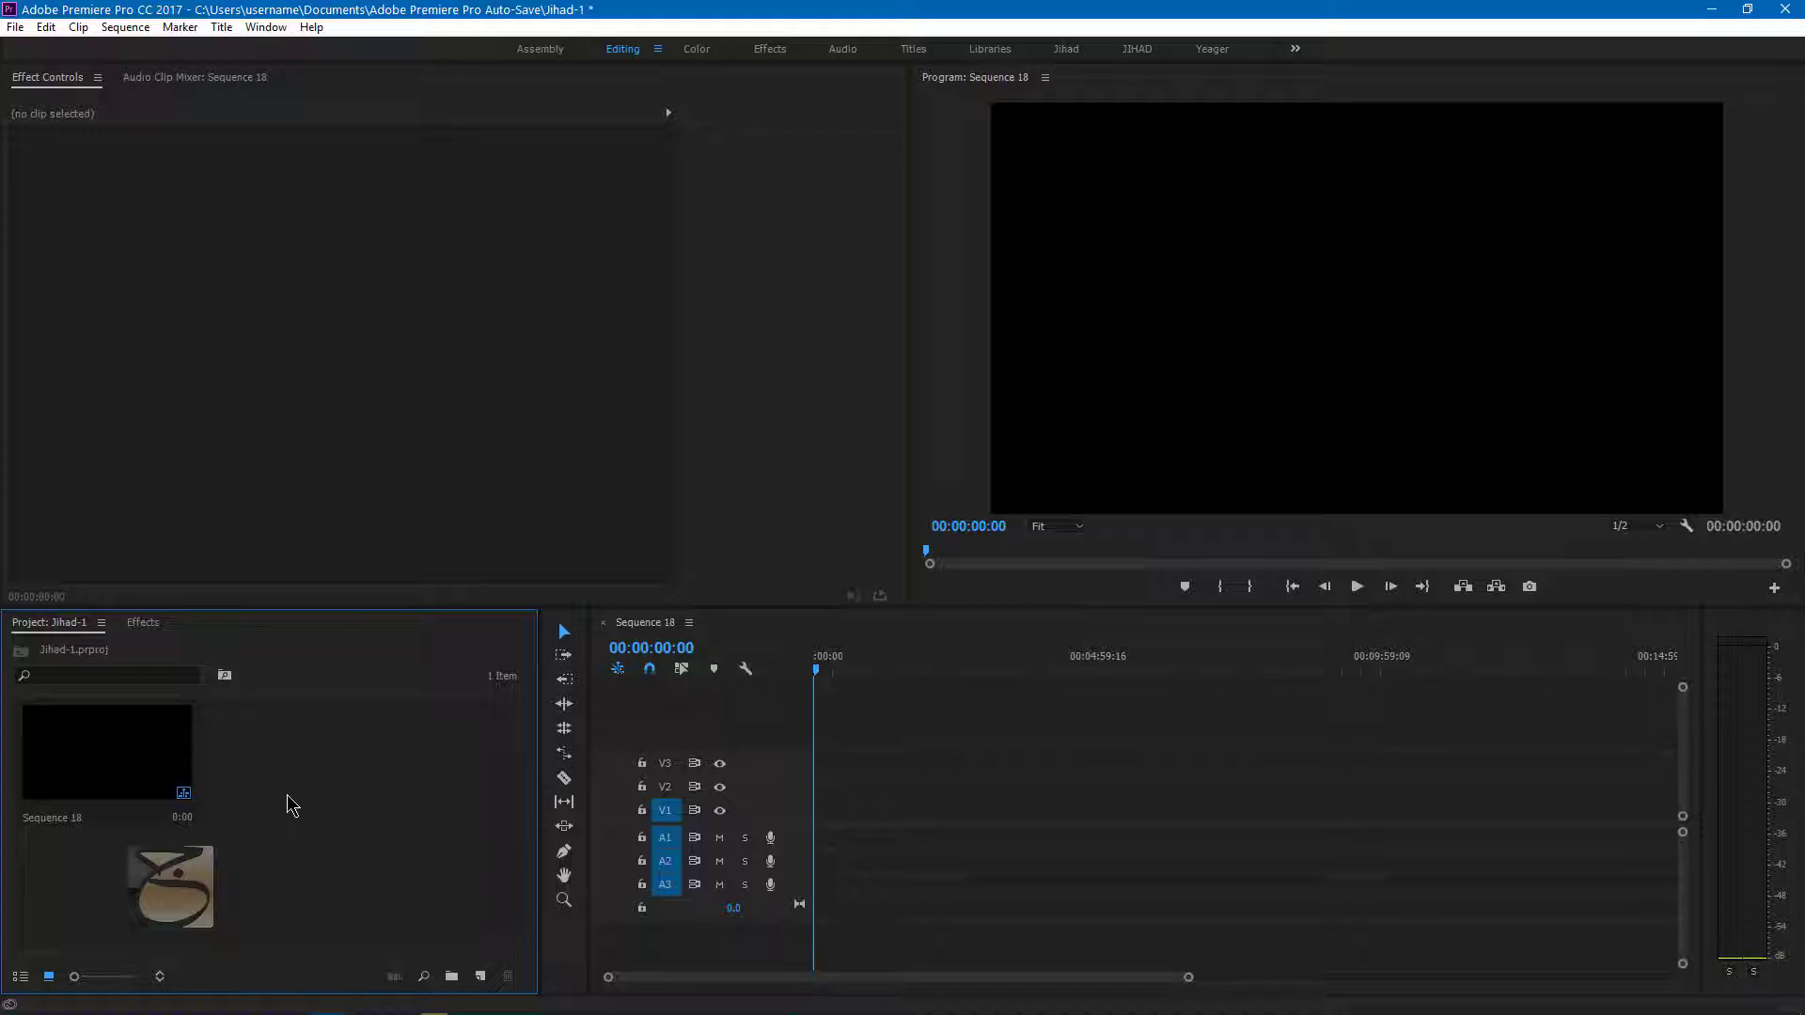
{"action": "right_click", "coordinate": [283, 742]}
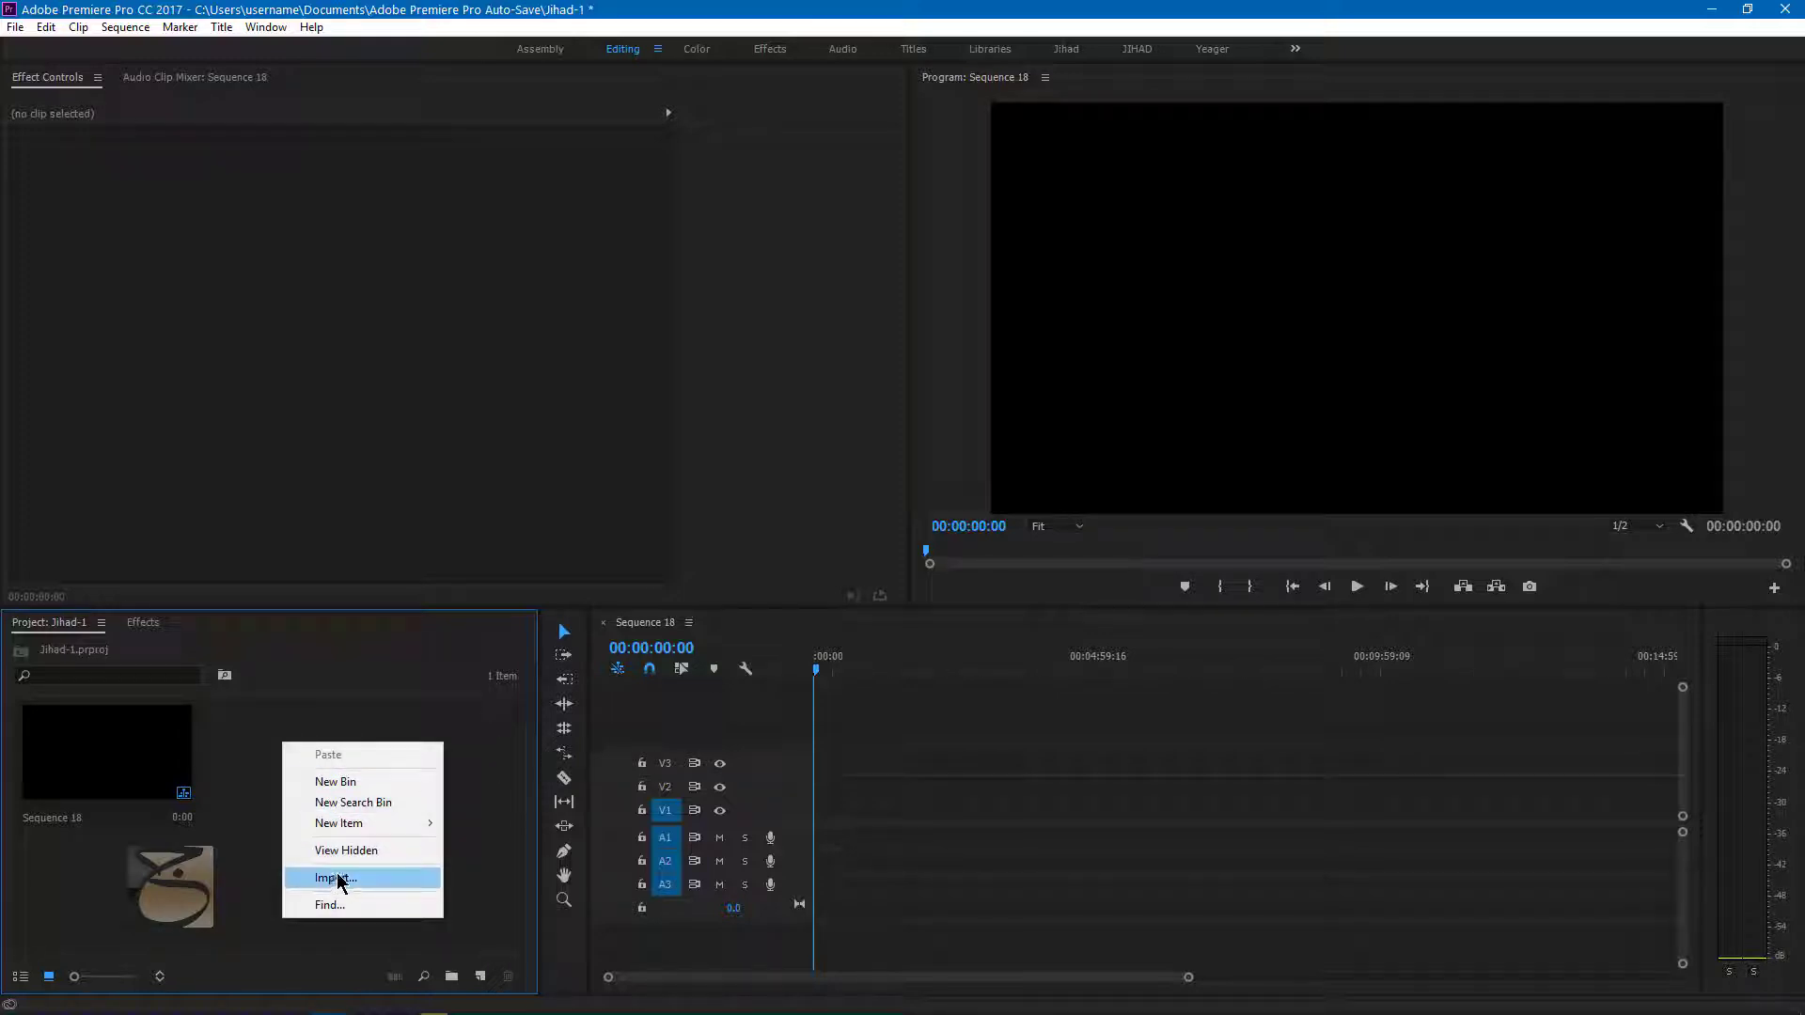
{"action": "left_click", "coordinate": [339, 881]}
{"action": "left_click_drag", "start_coordinate": [377, 52], "coordinate": [624, 128]}
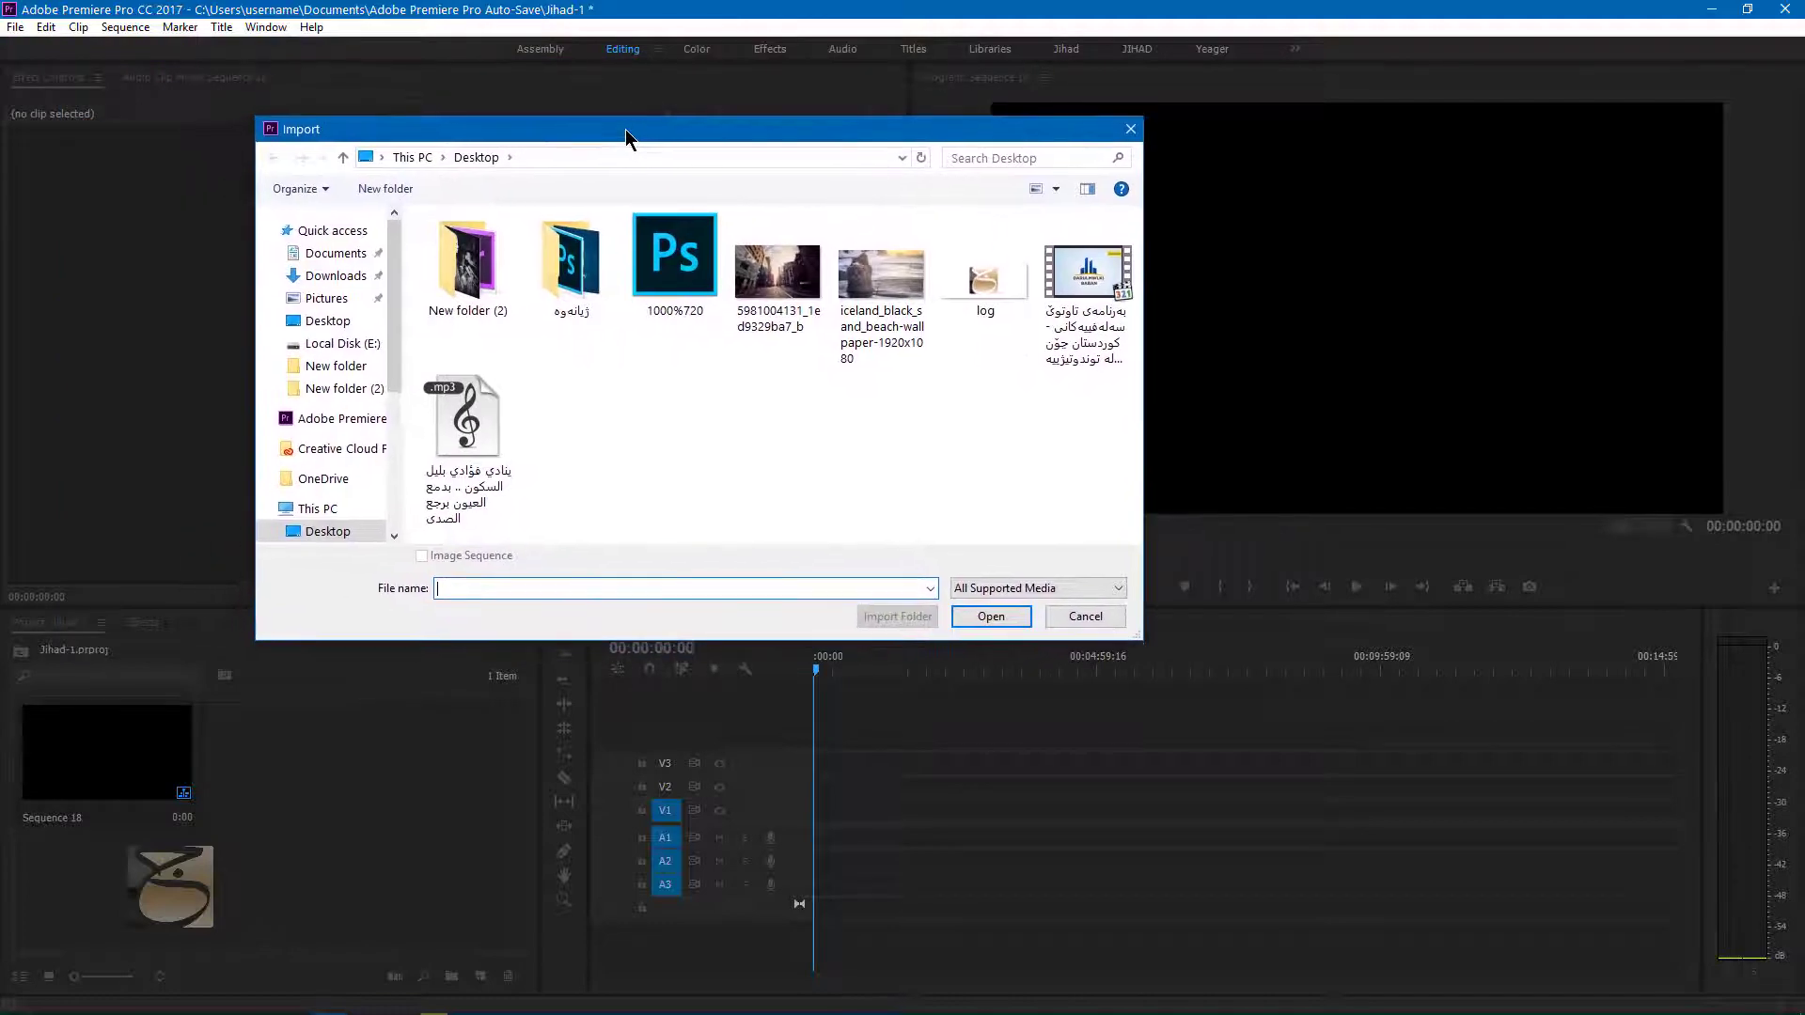
{"action": "left_click", "coordinate": [336, 299]}
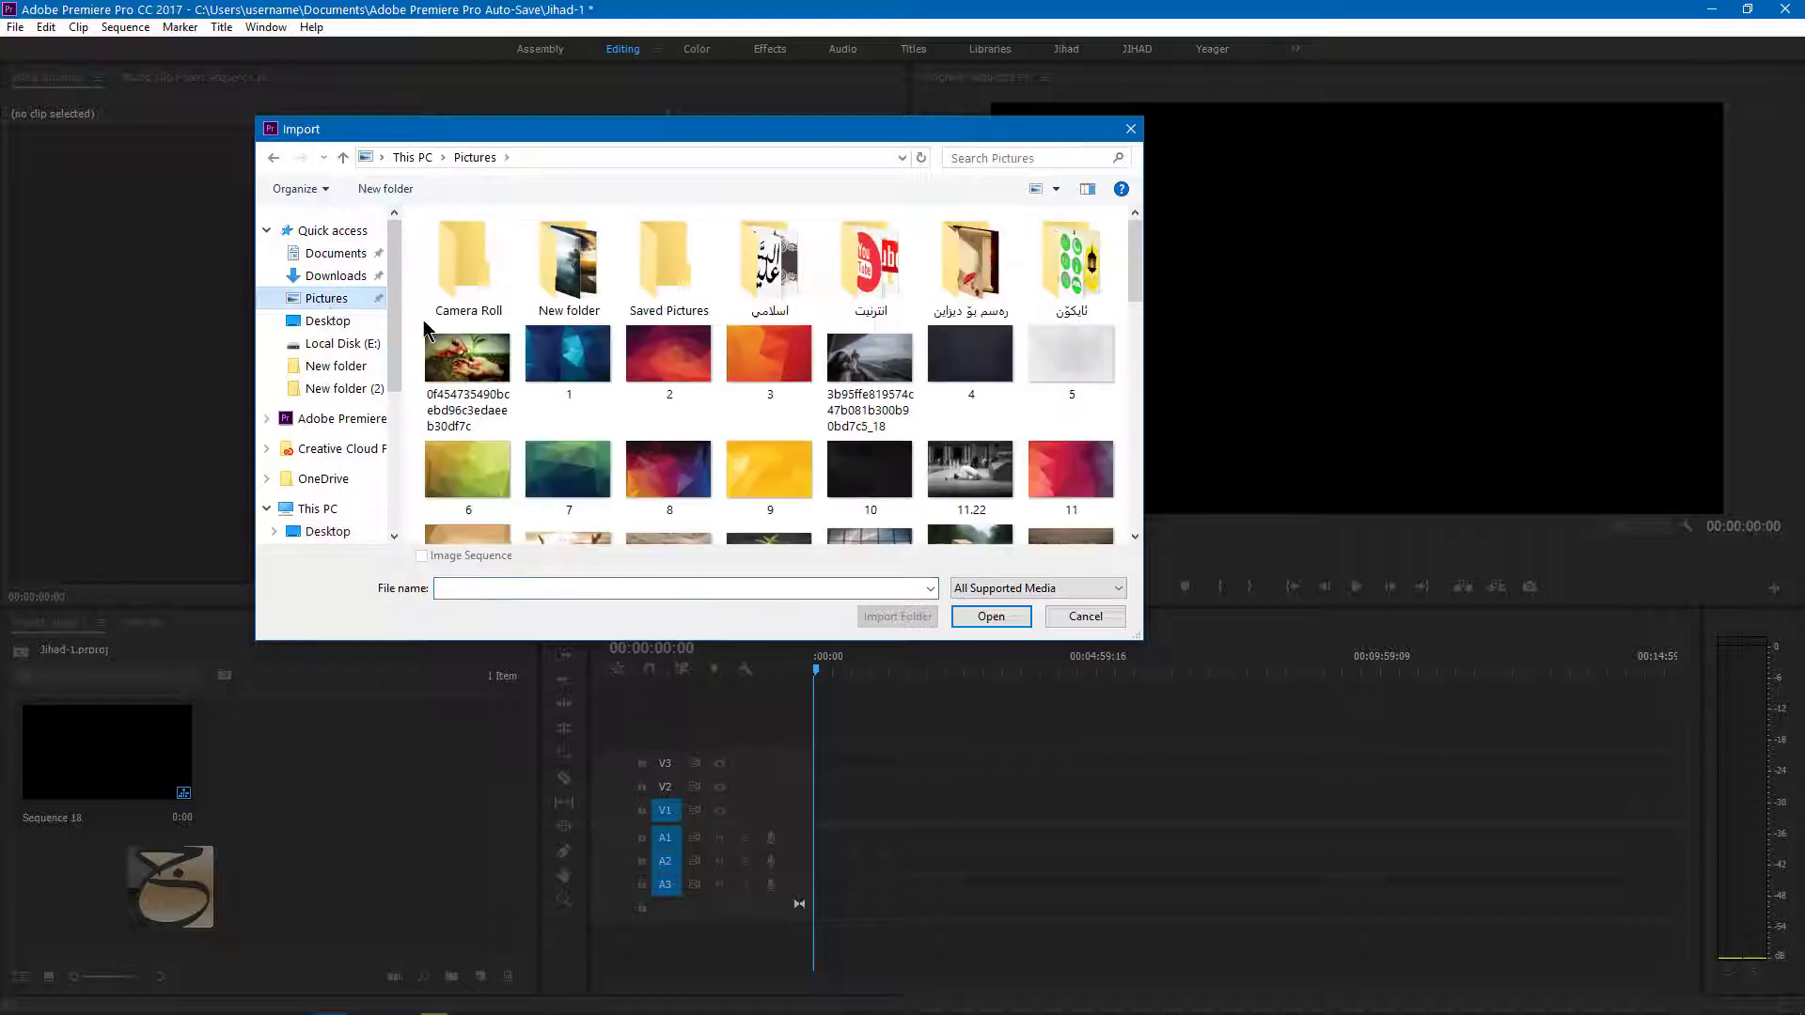
{"action": "double_click", "coordinate": [568, 258]}
{"action": "left_click_drag", "start_coordinate": [966, 457], "coordinate": [423, 215]}
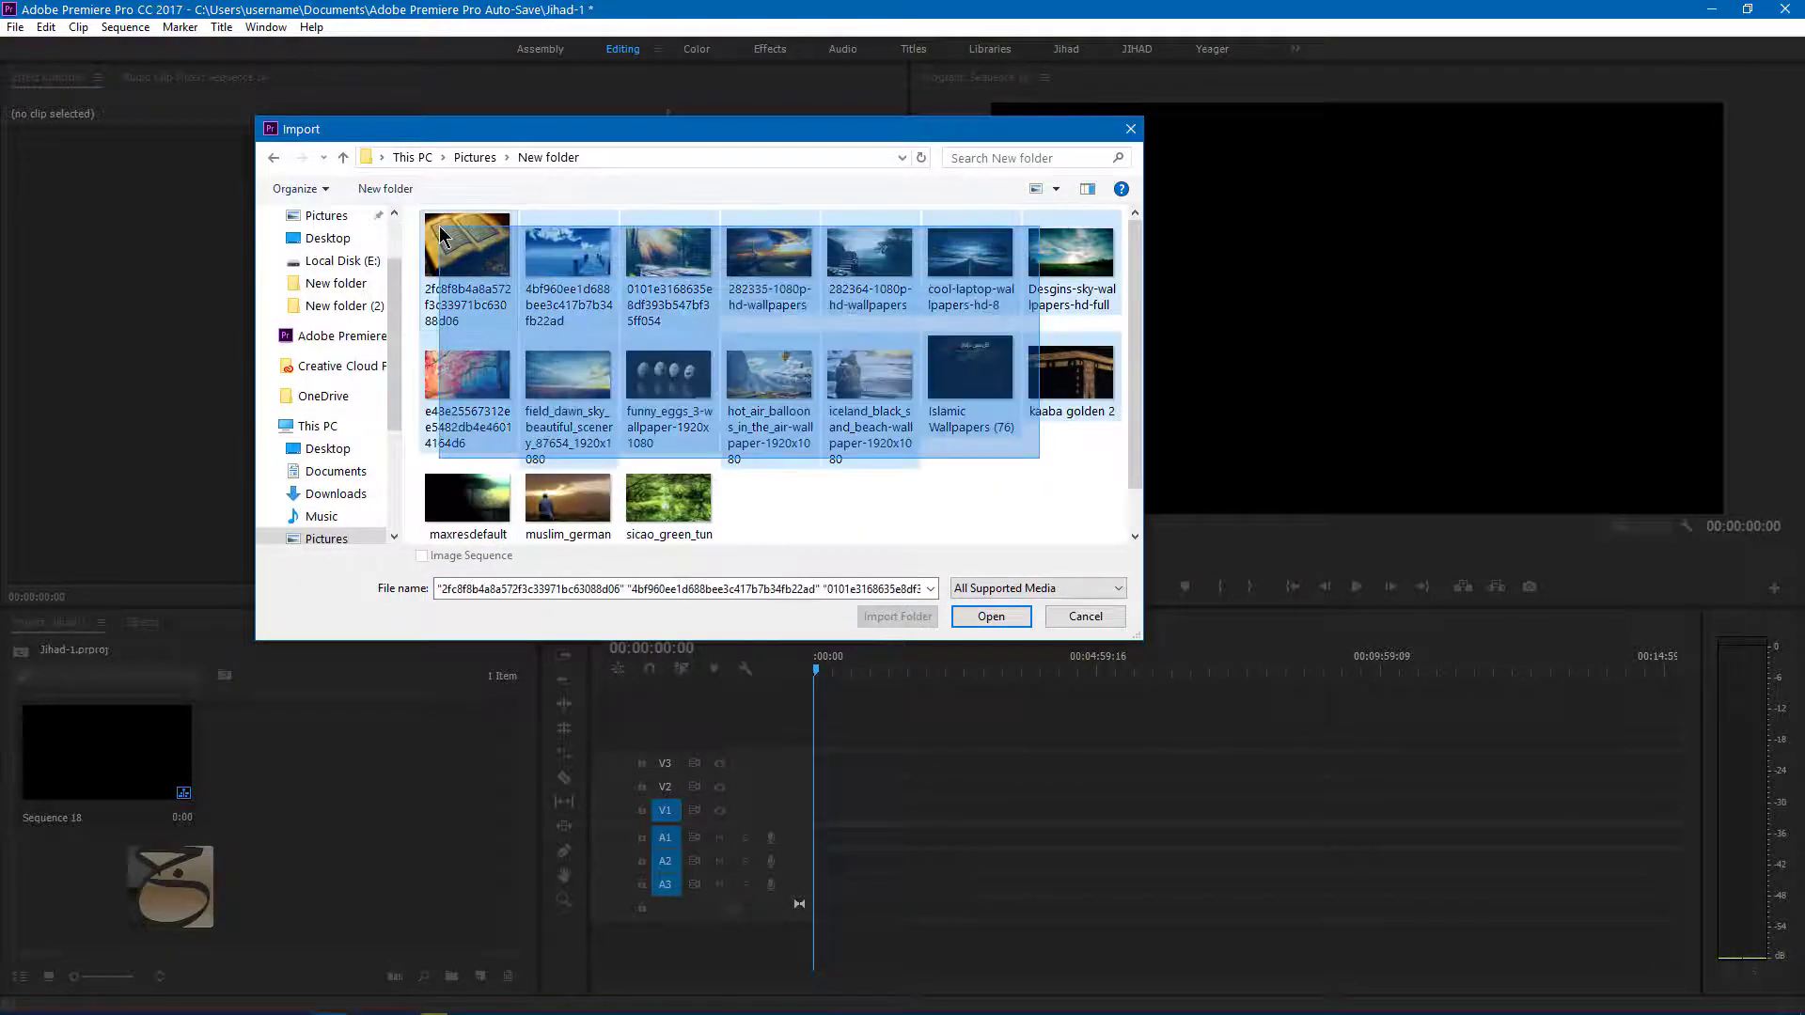
{"action": "left_click", "coordinate": [987, 615]}
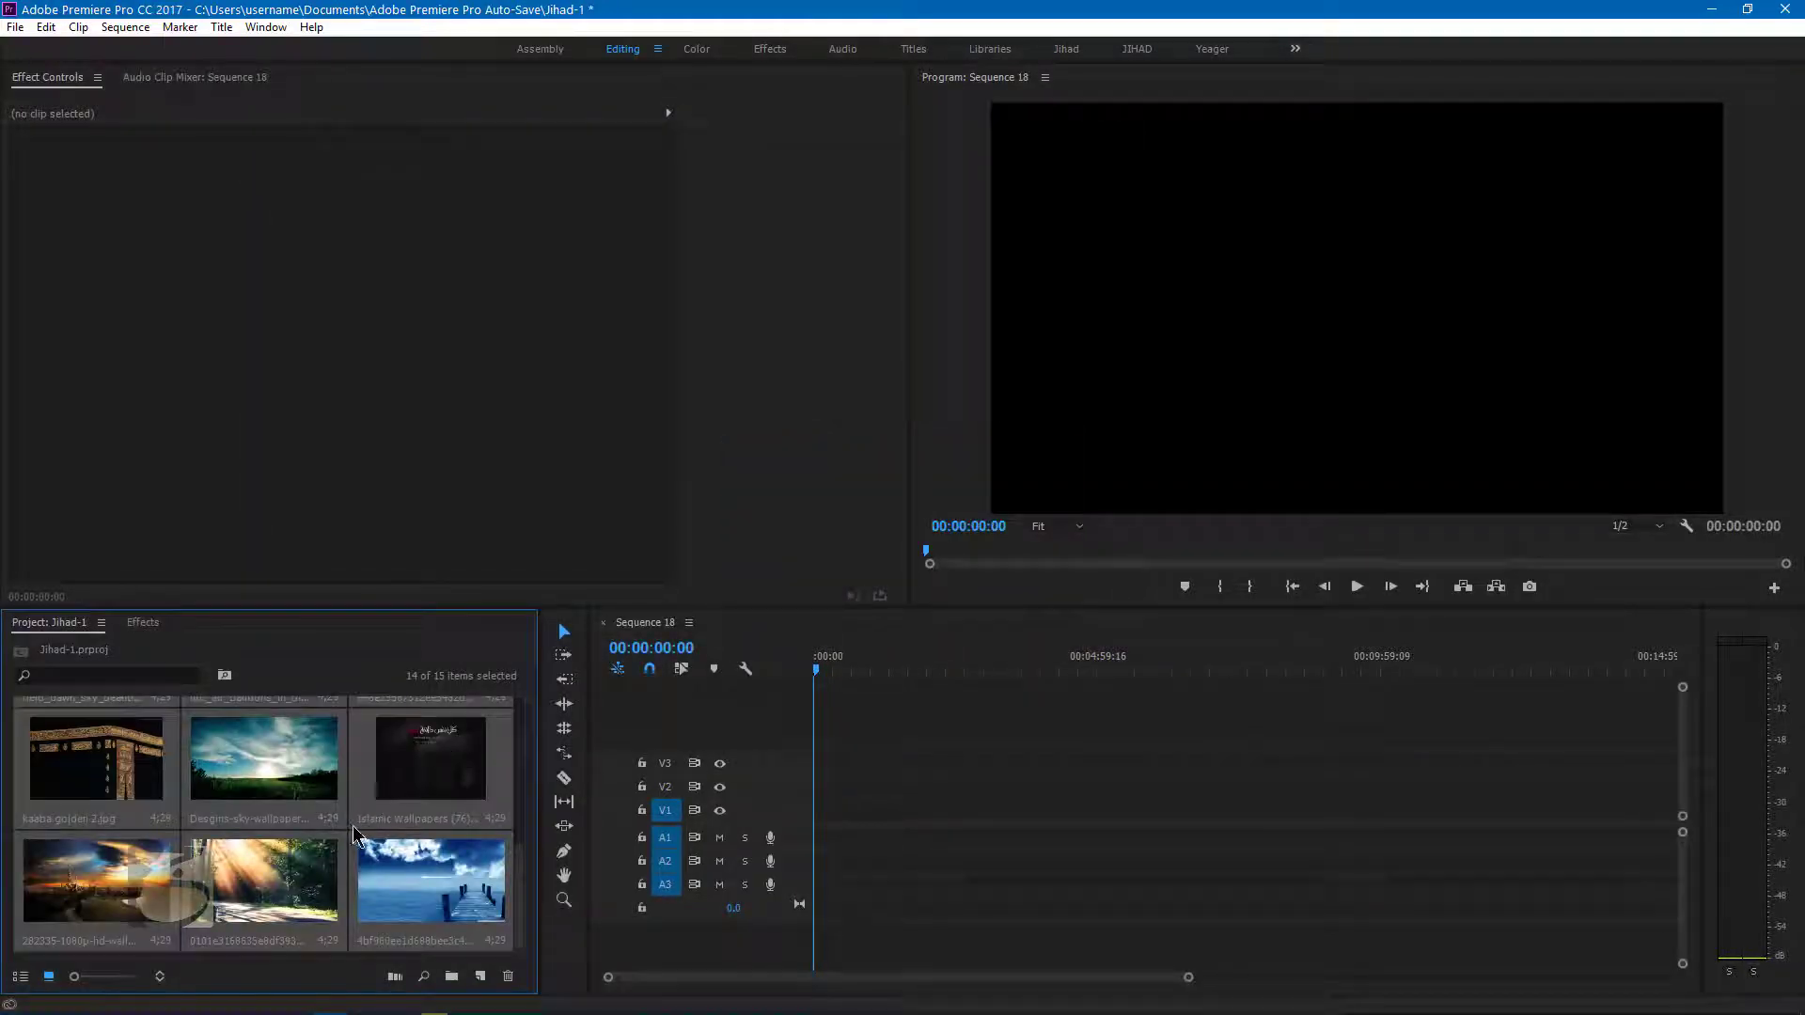
Import the mp3 audio, the interview video and log.png from the Desktop.
{"action": "double_click", "coordinate": [348, 829]}
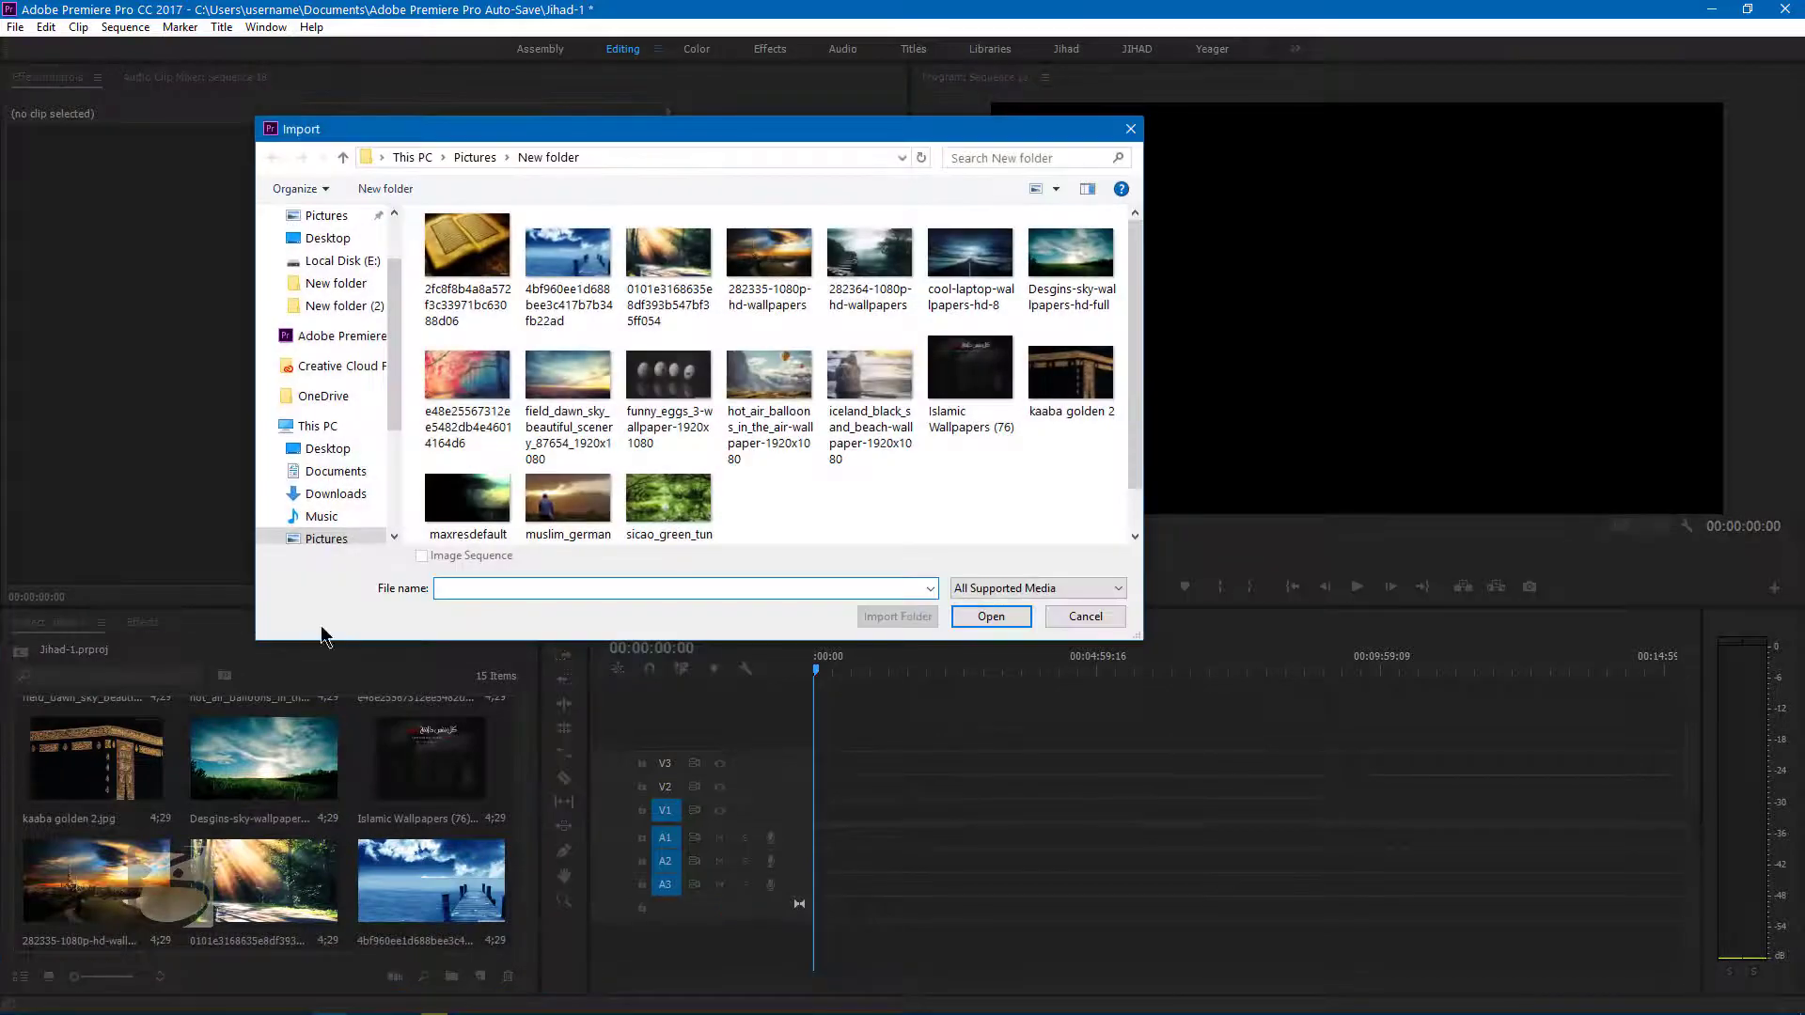
{"action": "left_click", "coordinate": [318, 244]}
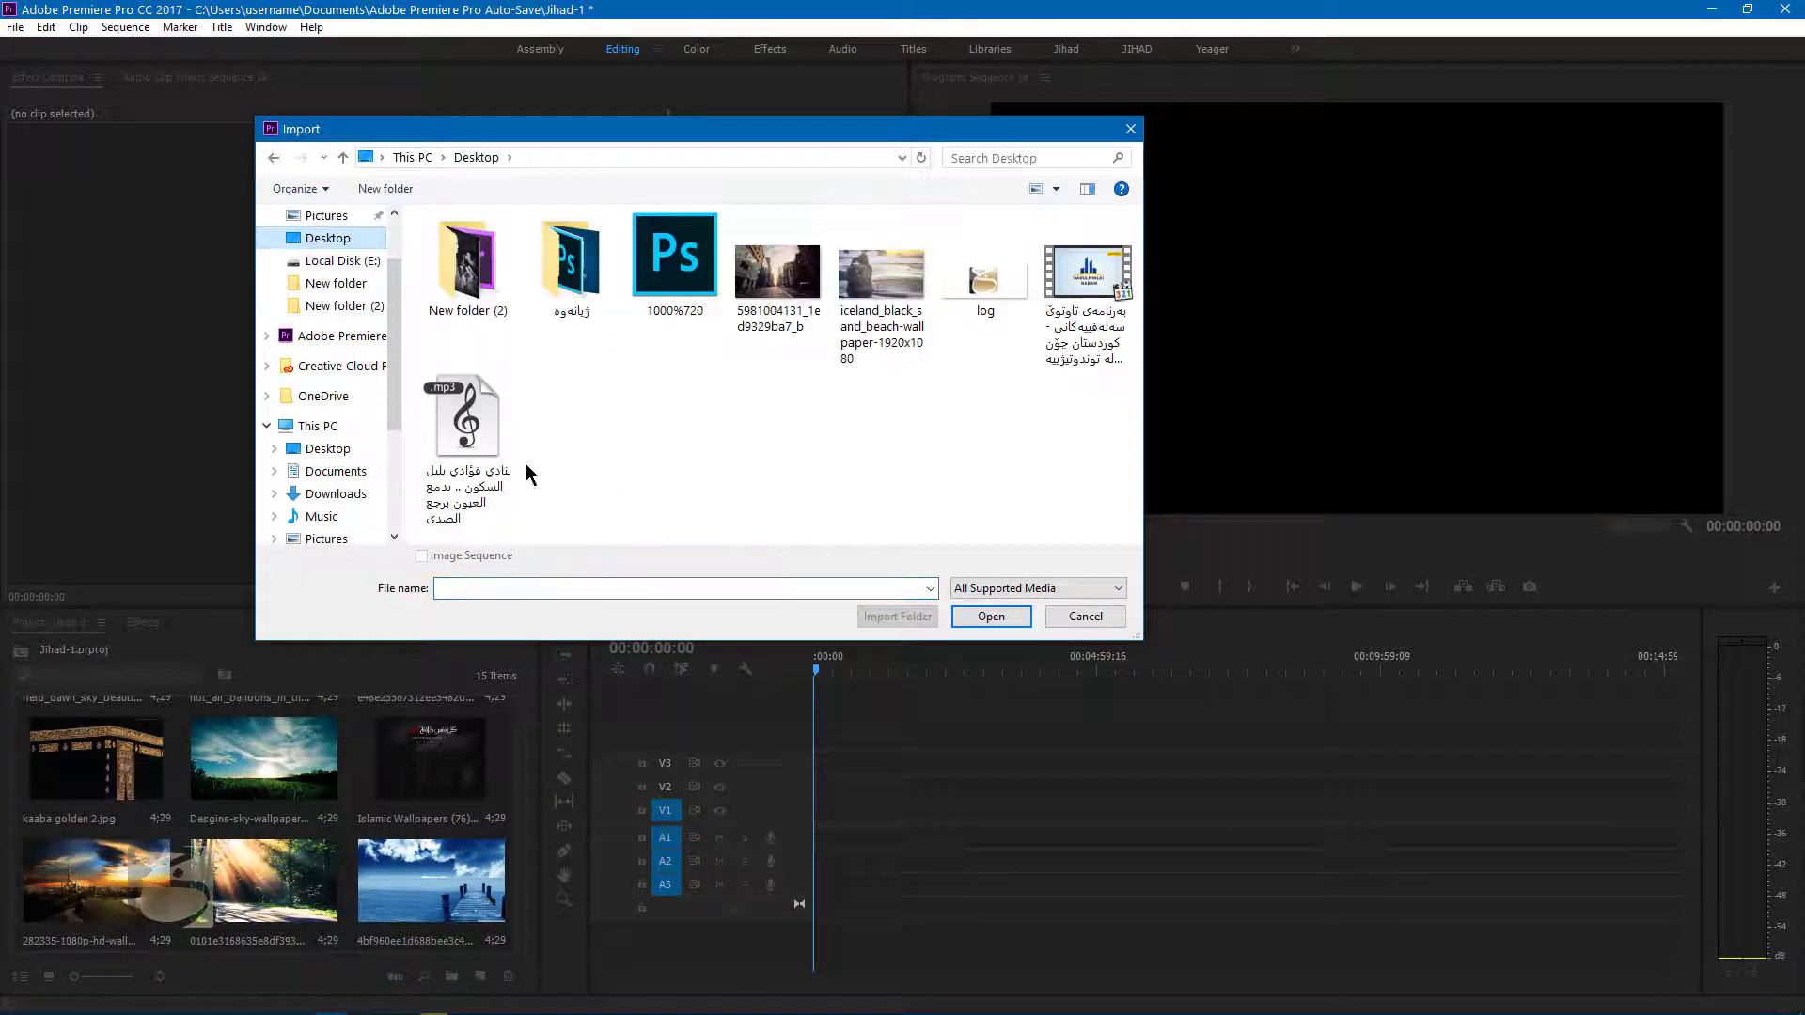
{"action": "left_click", "coordinate": [460, 423]}
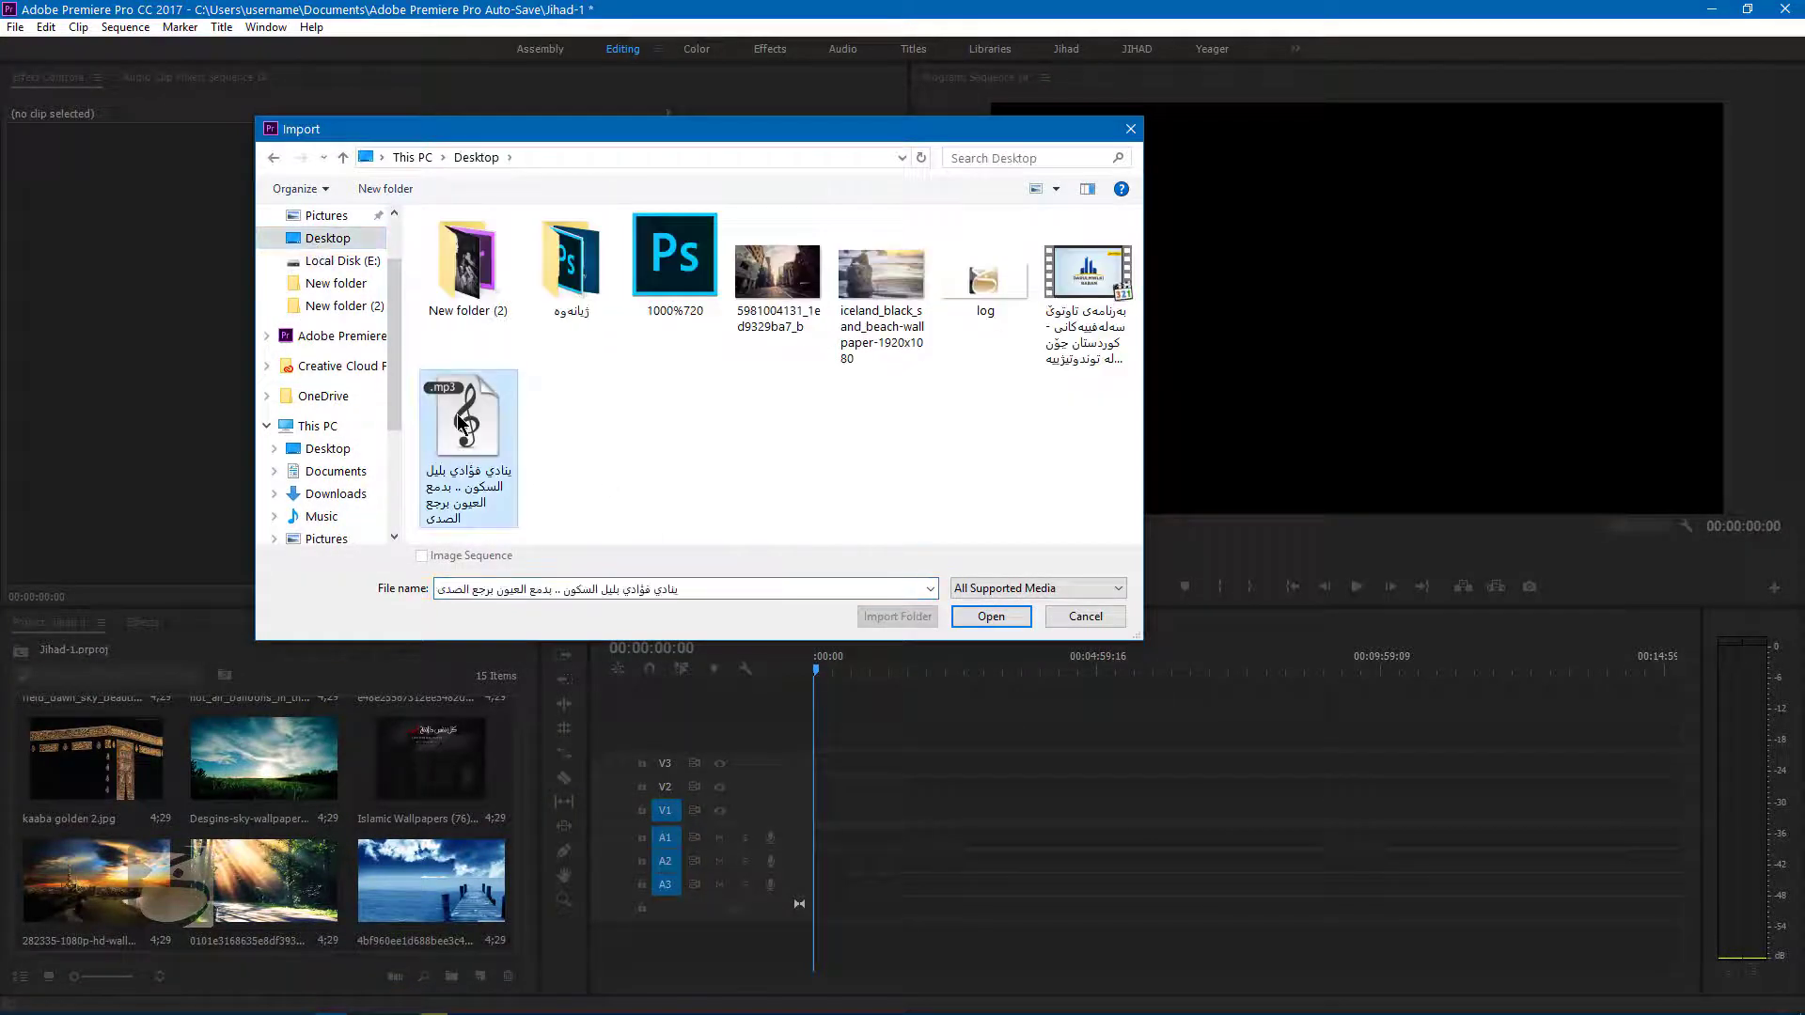
{"action": "left_click", "coordinate": [1086, 286], "text": "ctrl"}
{"action": "left_click", "coordinate": [985, 272], "text": "ctrl"}
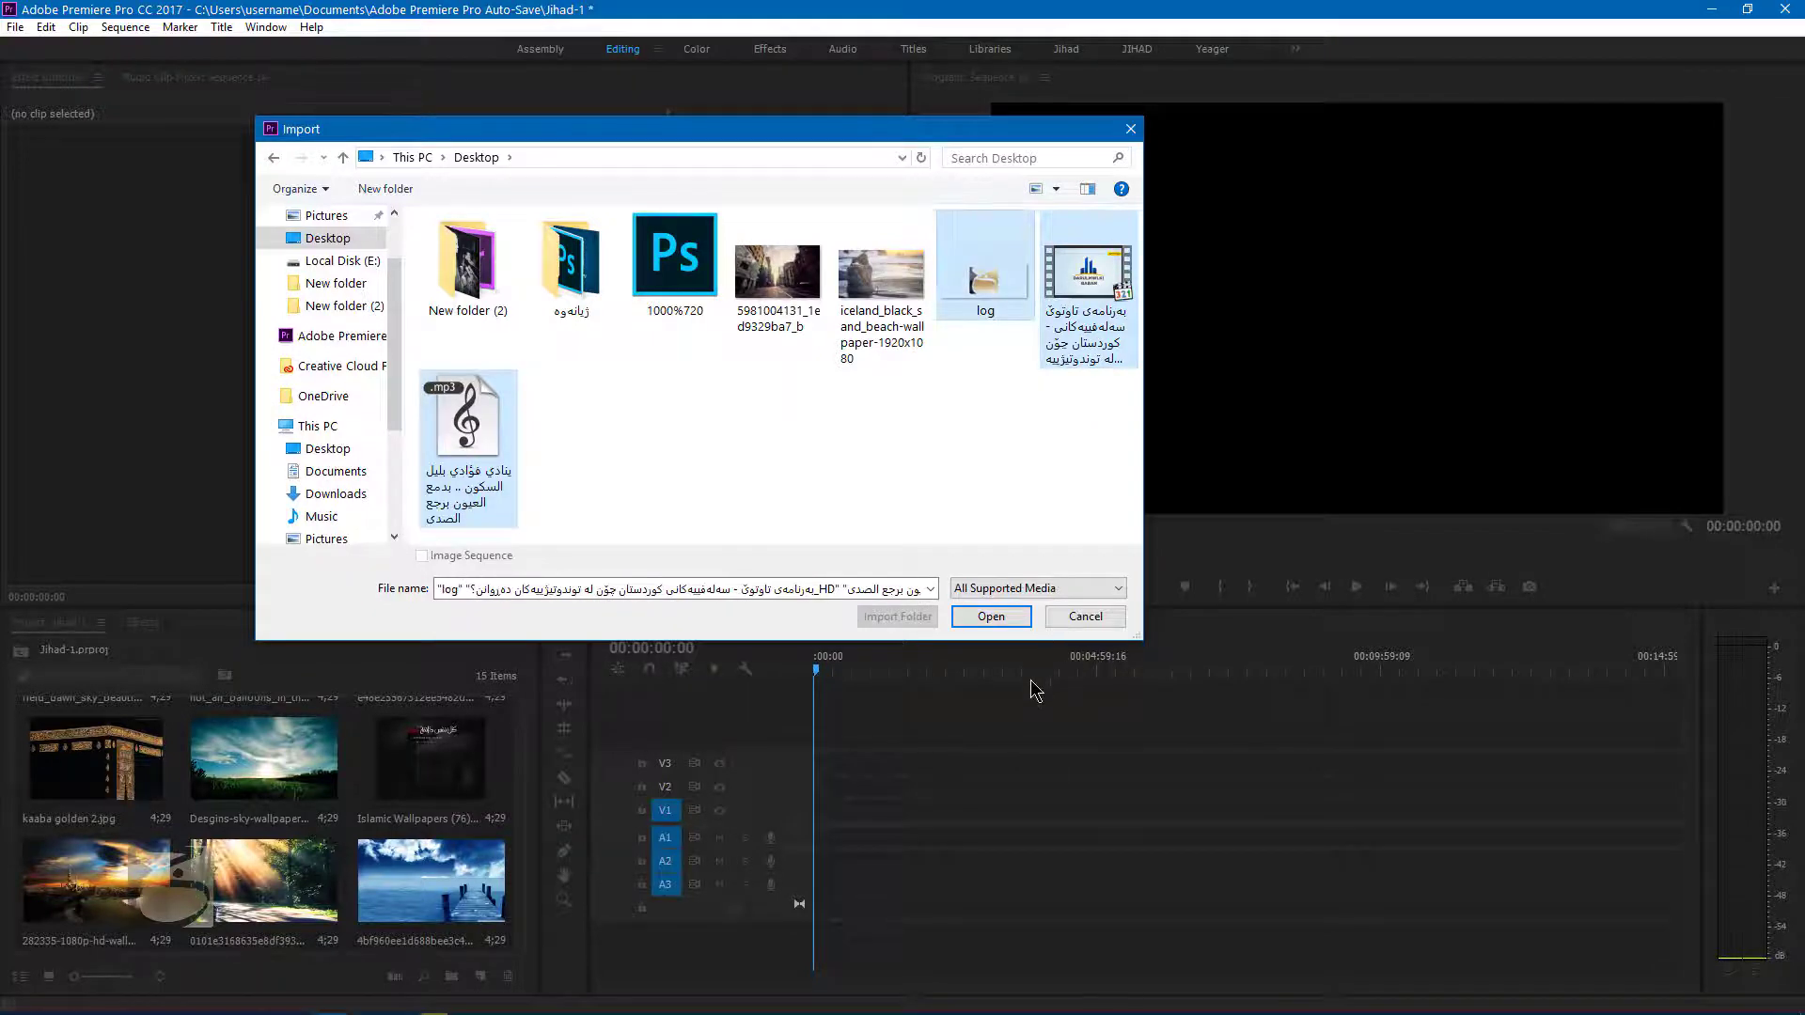
{"action": "left_click", "coordinate": [991, 617]}
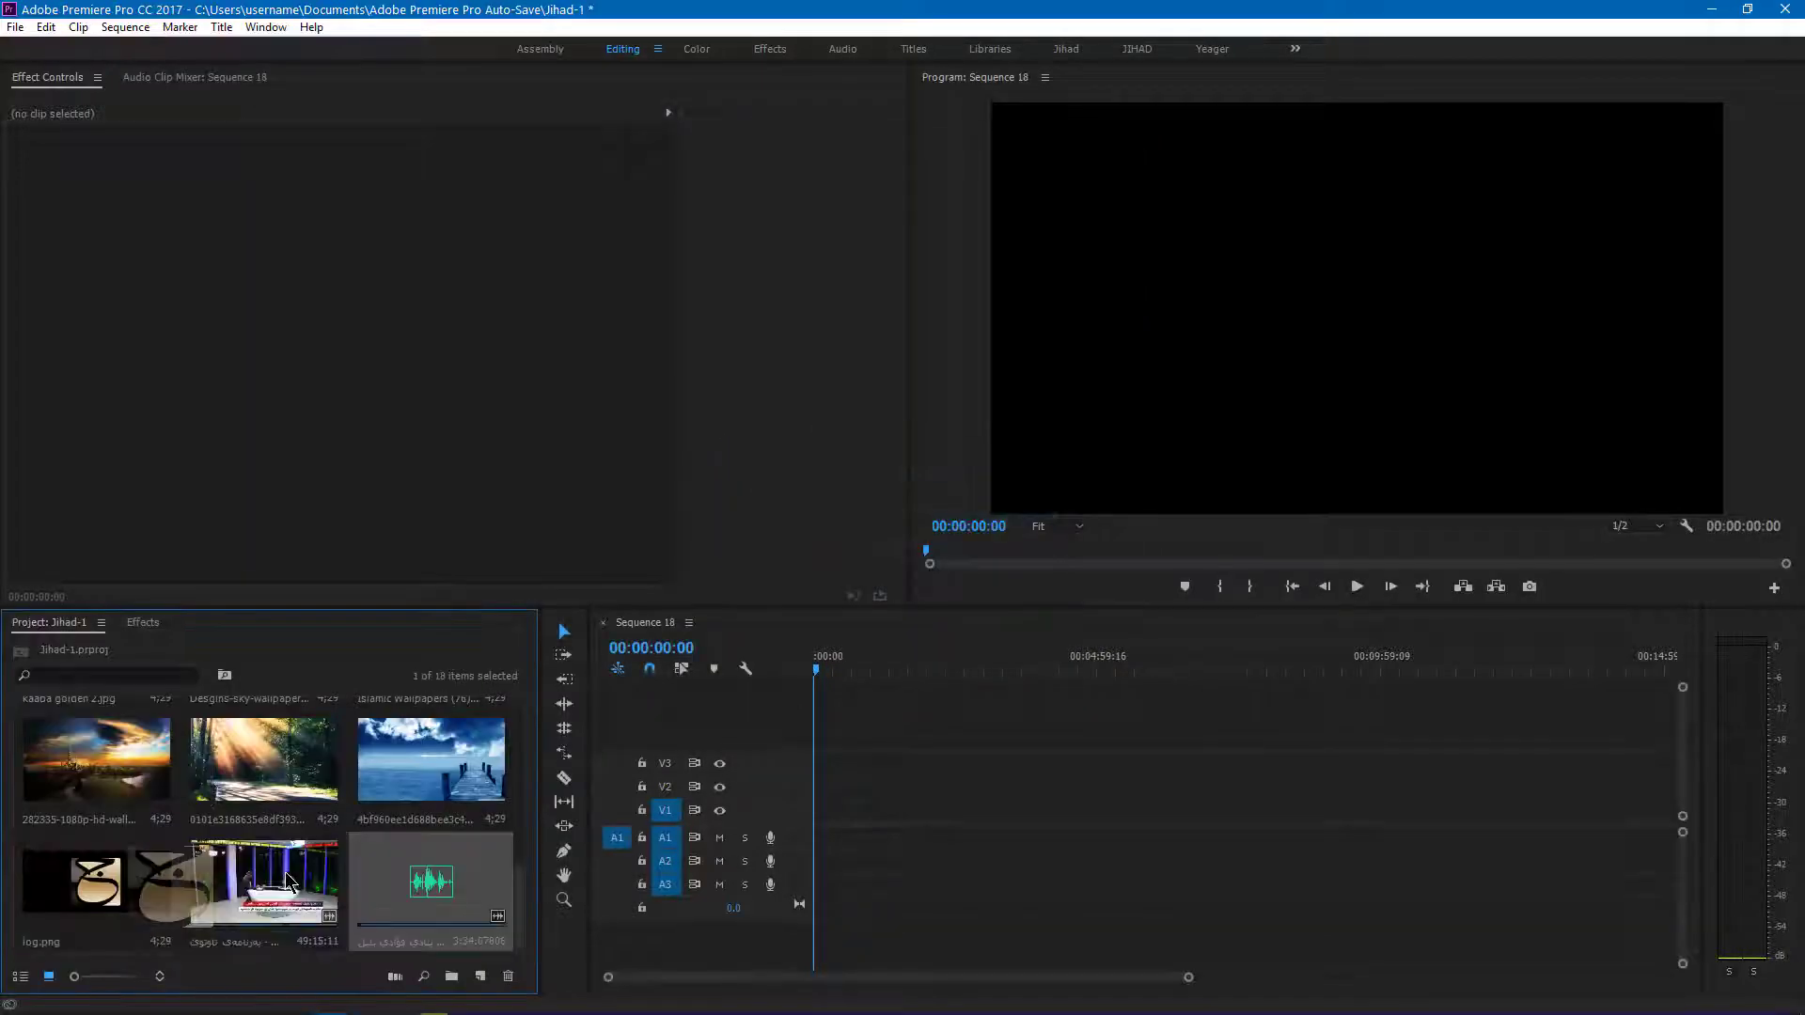
Drop the interview video onto V1/A1 at 00:00 of Sequence 18, keeping existing sequence settings.
{"action": "left_click", "coordinate": [276, 889]}
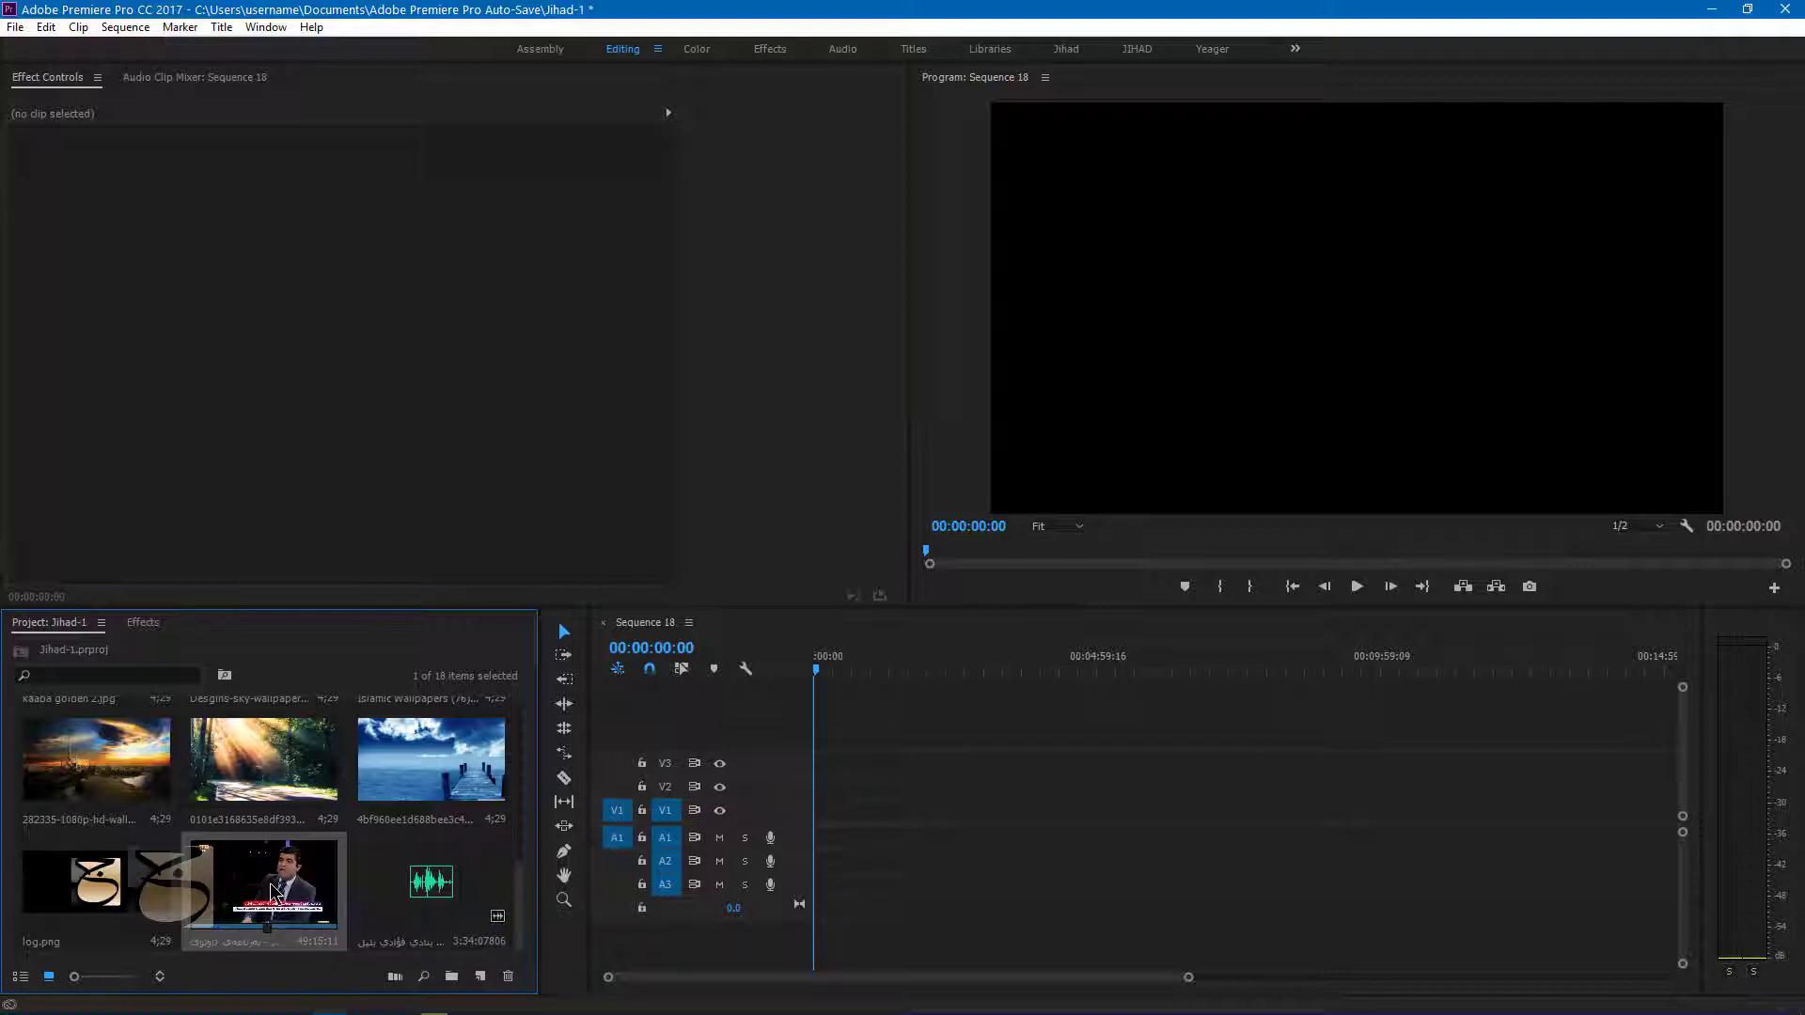
{"action": "left_click_drag", "start_coordinate": [255, 886], "coordinate": [827, 837]}
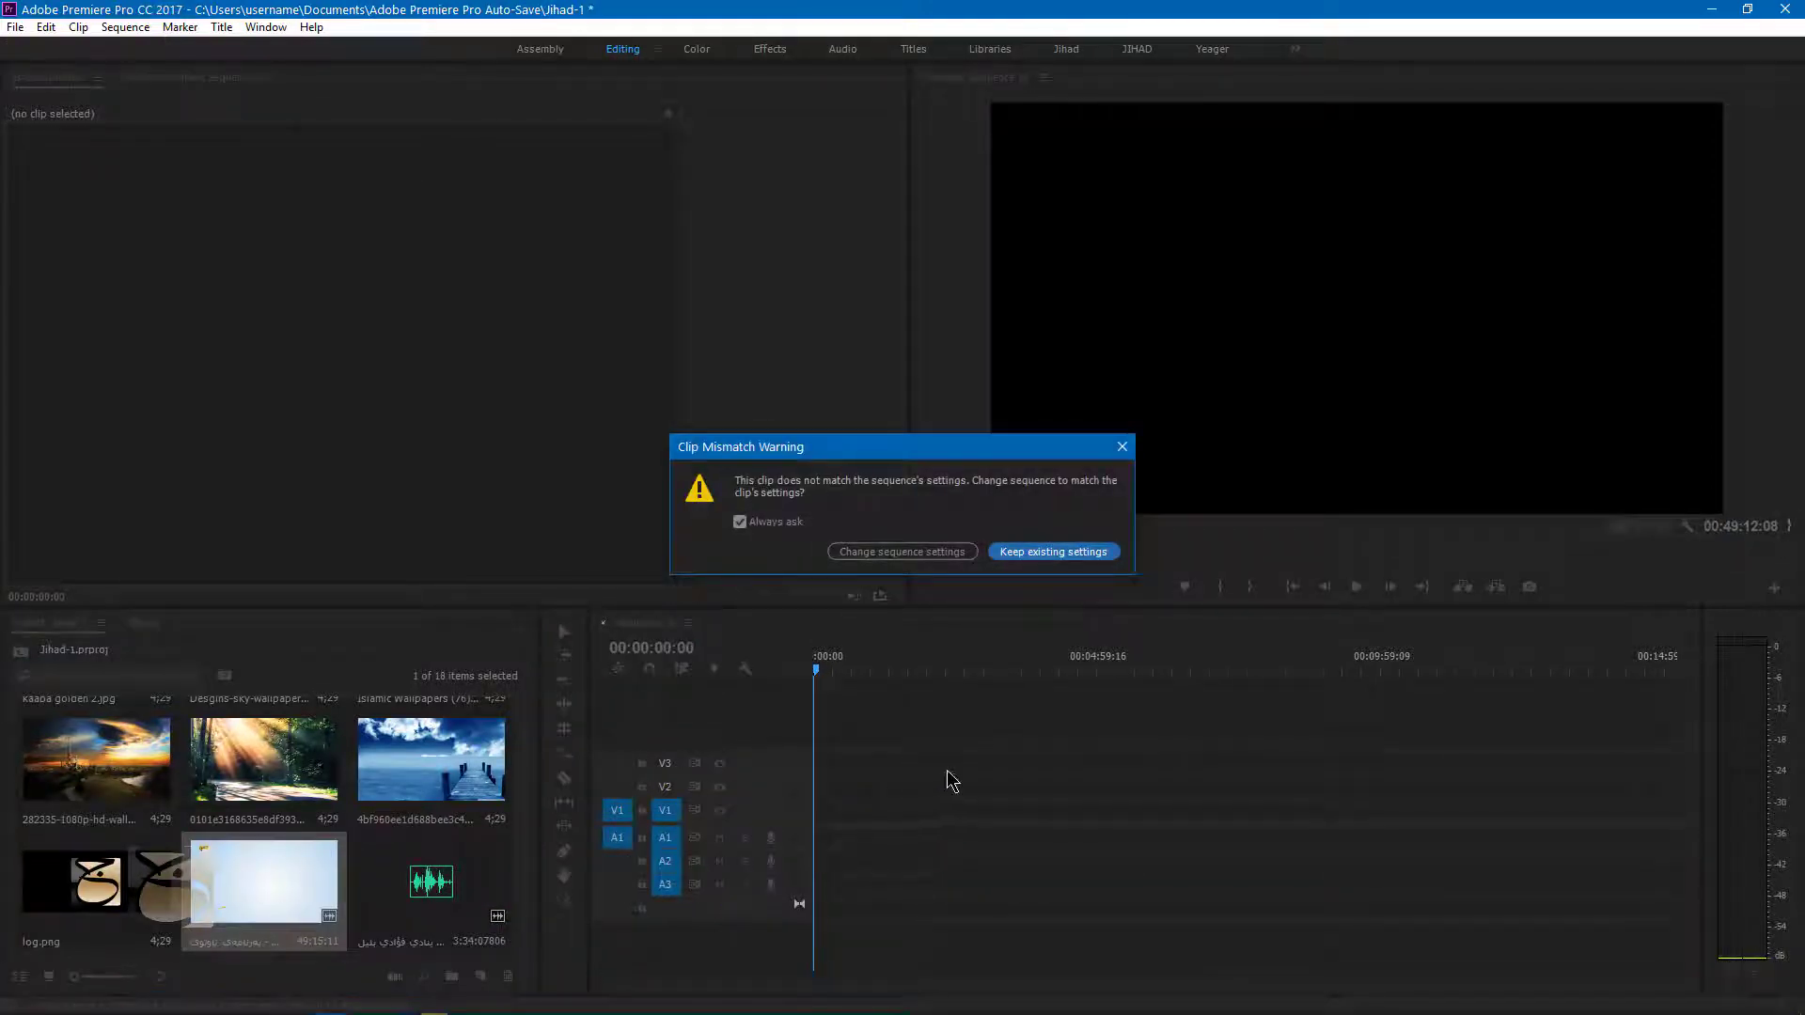
{"action": "left_click", "coordinate": [1027, 550]}
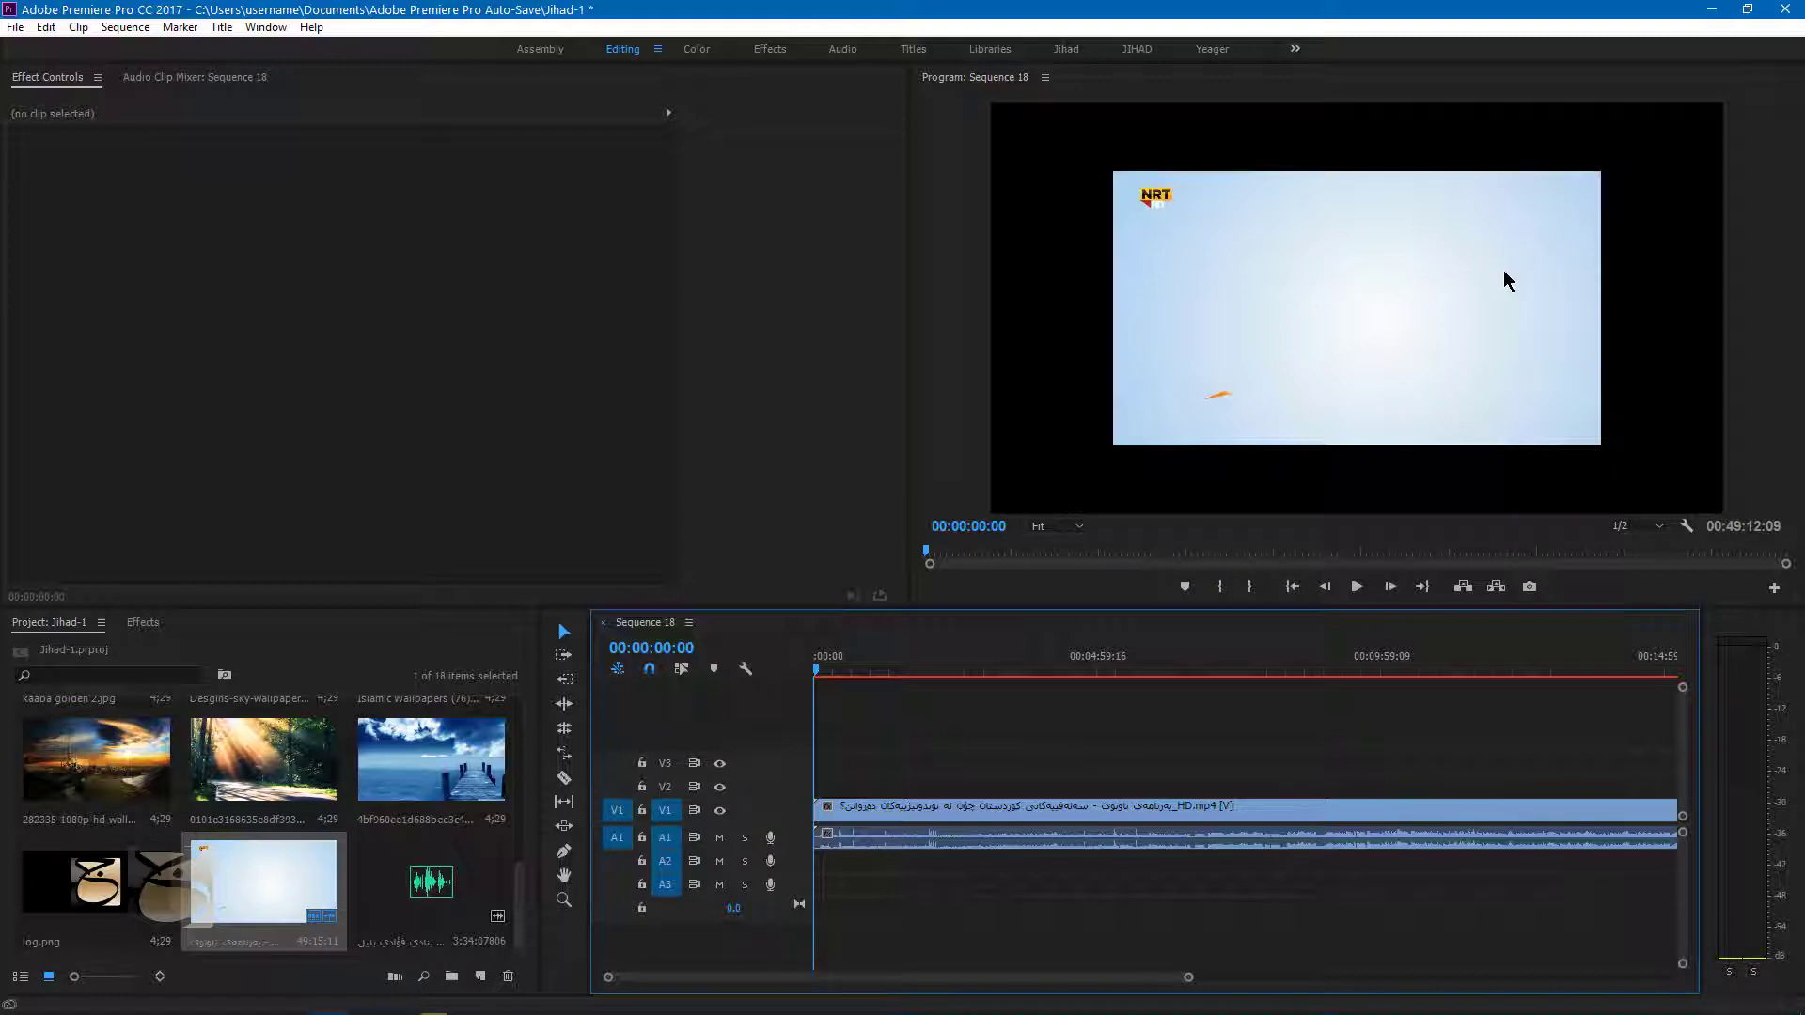
Apply Scale to Frame Size to the interview clip after undoing trial manual scaling.
{"action": "left_click", "coordinate": [1040, 816]}
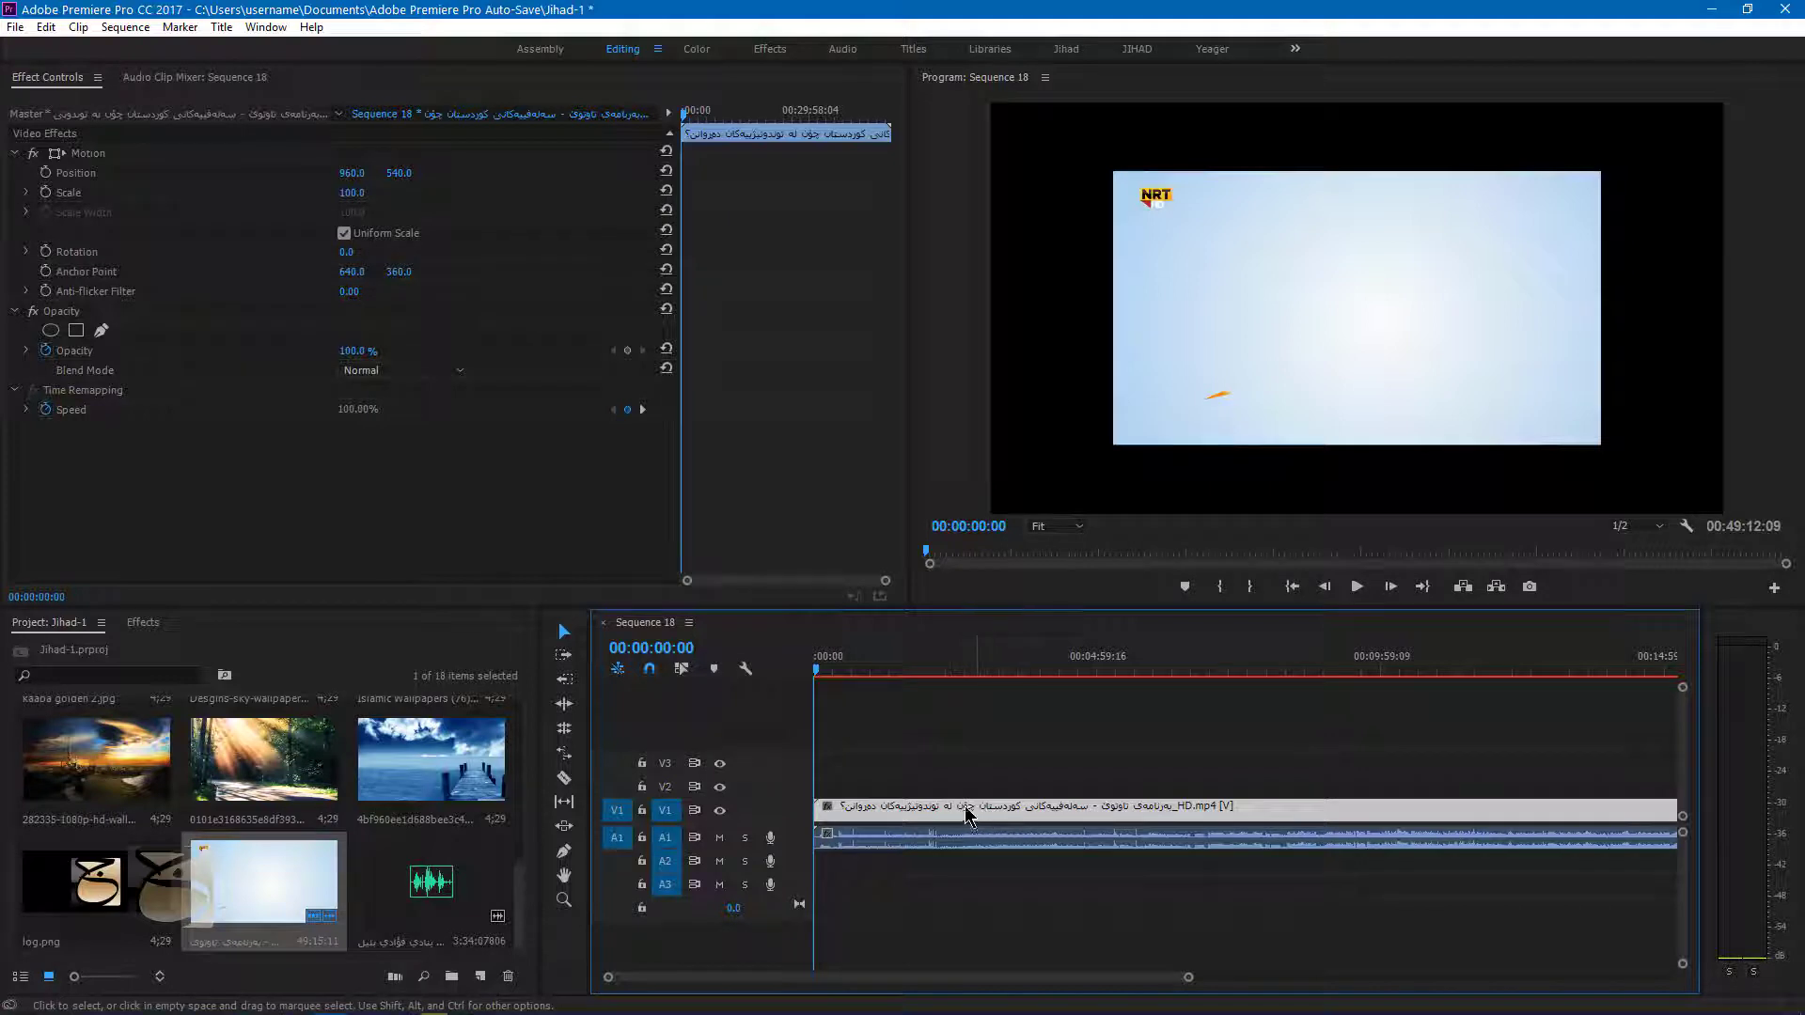
{"action": "left_click_drag", "start_coordinate": [352, 193], "coordinate": [401, 193]}
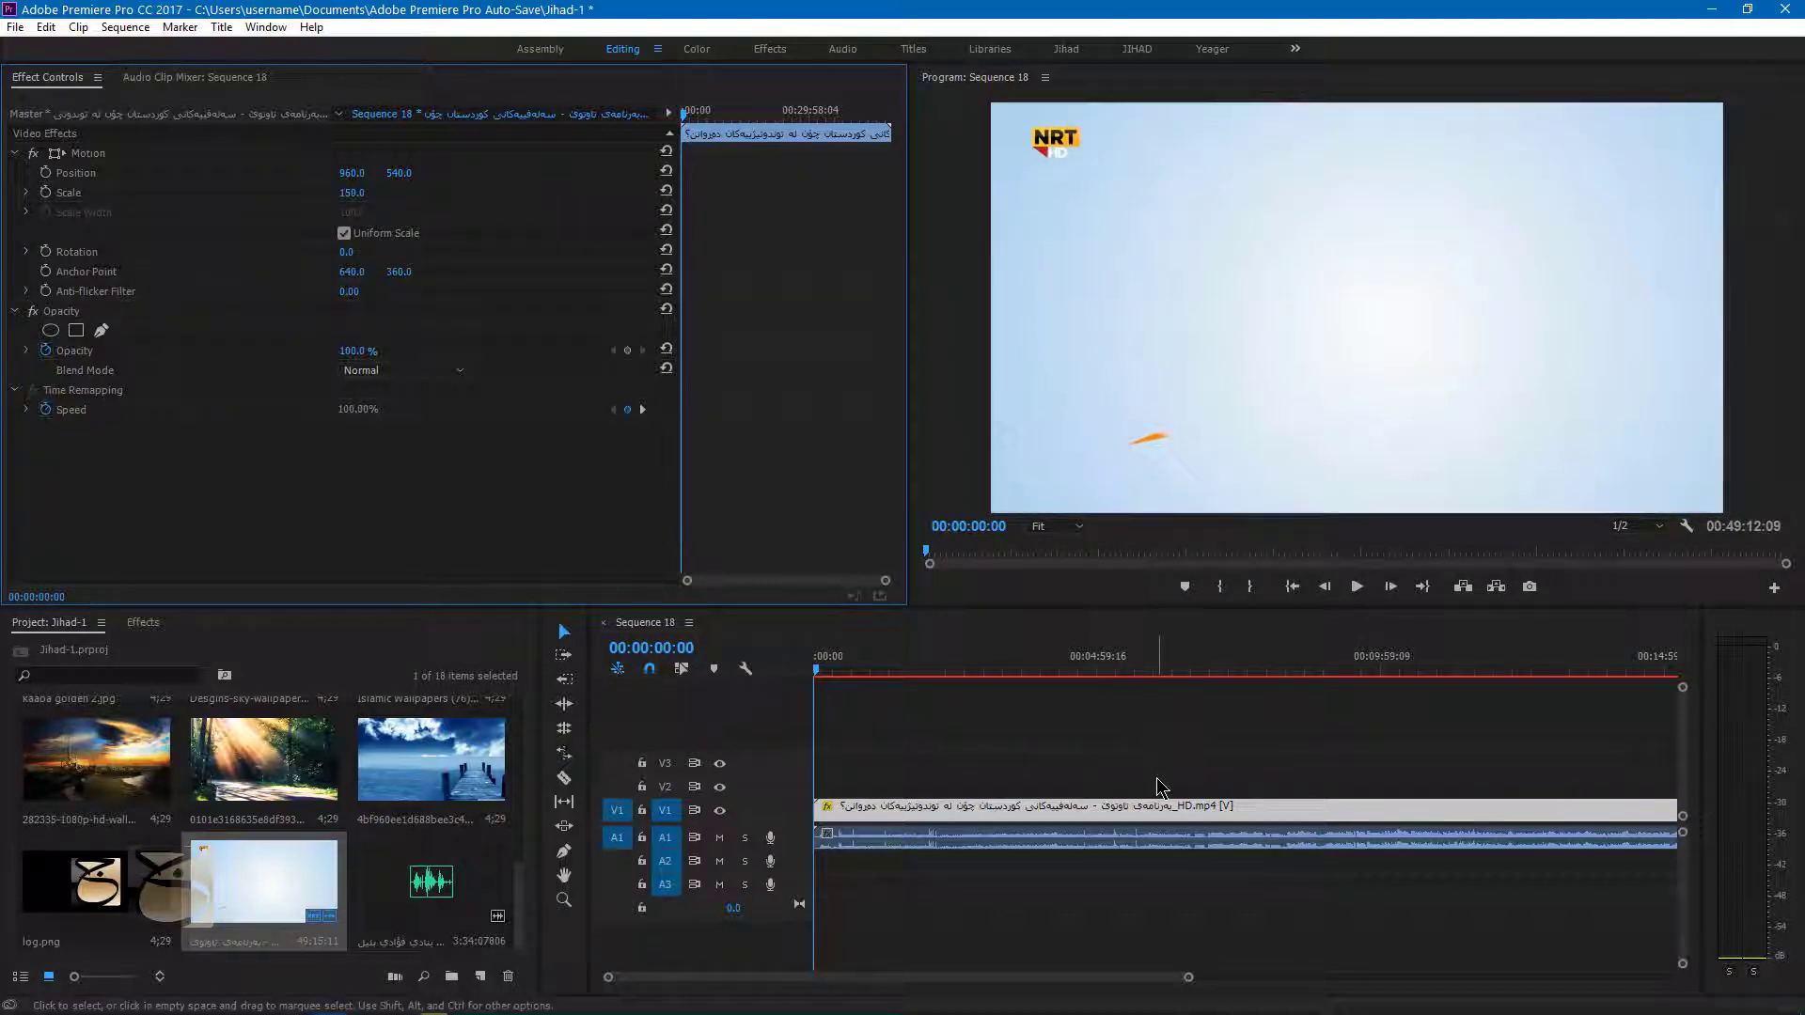
{"action": "key", "text": "ctrl+z"}
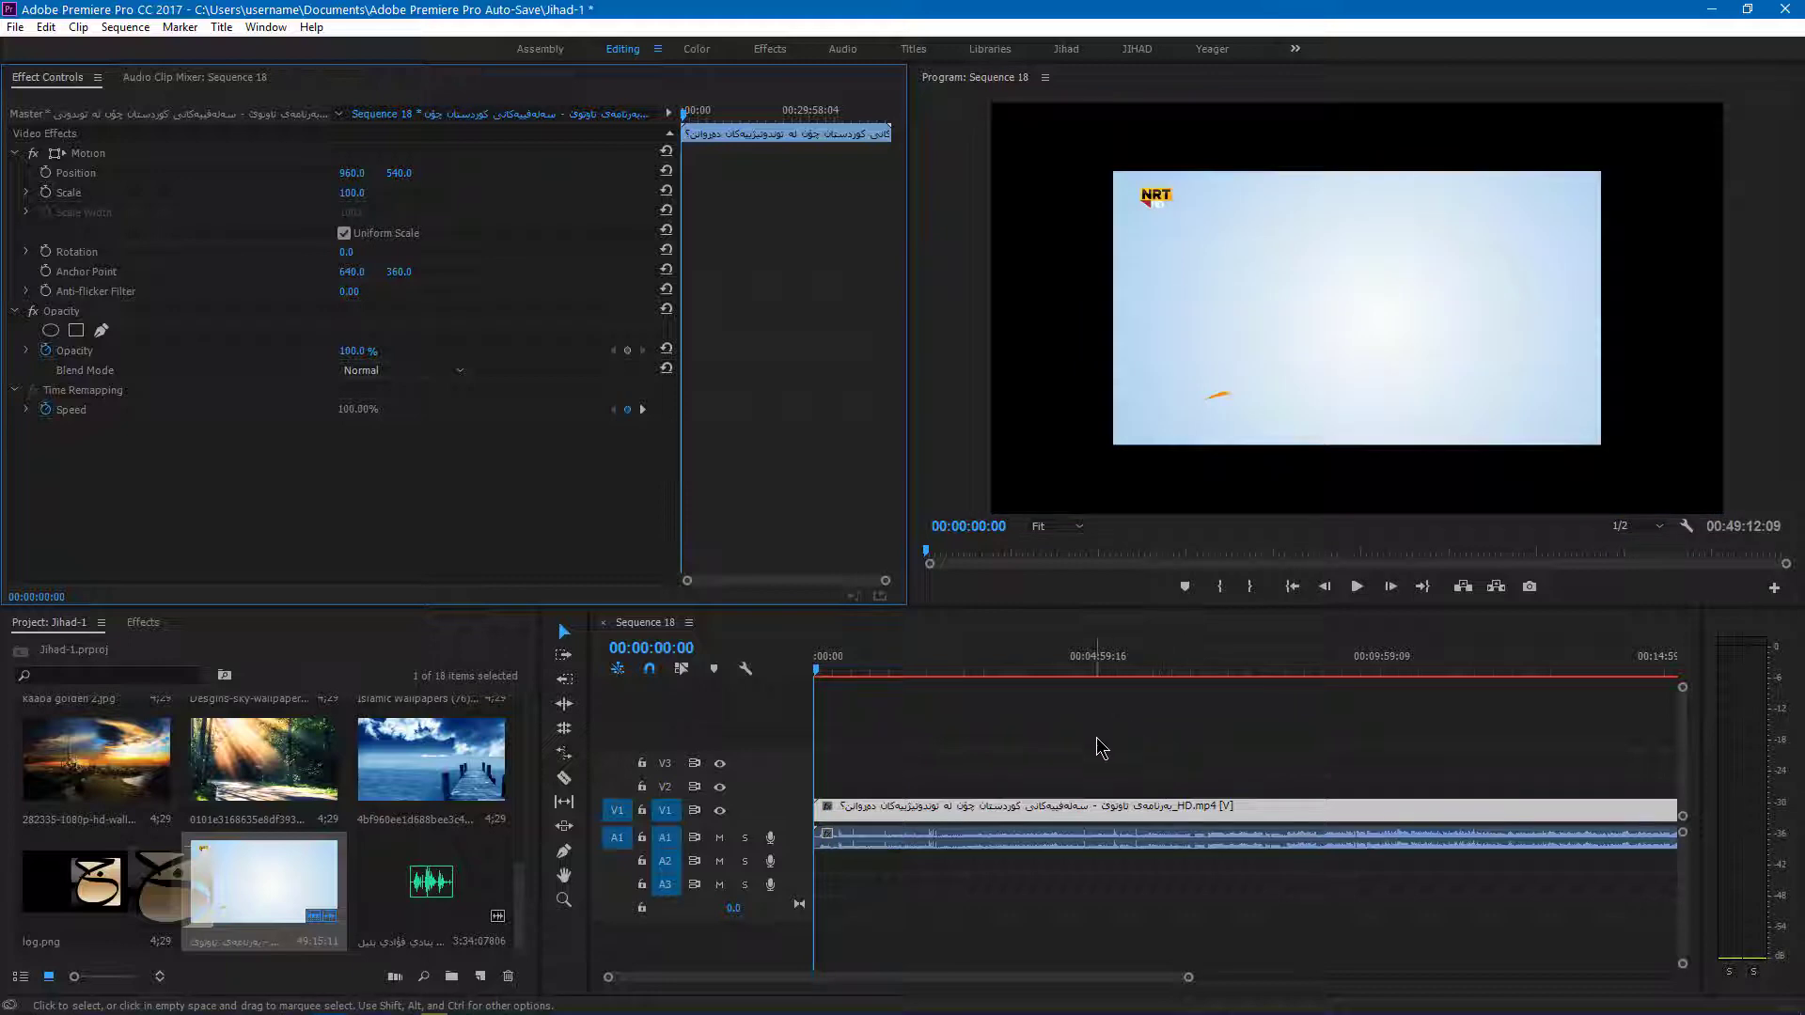
{"action": "left_click", "coordinate": [1192, 348]}
{"action": "left_click_drag", "start_coordinate": [1100, 307], "coordinate": [984, 307]}
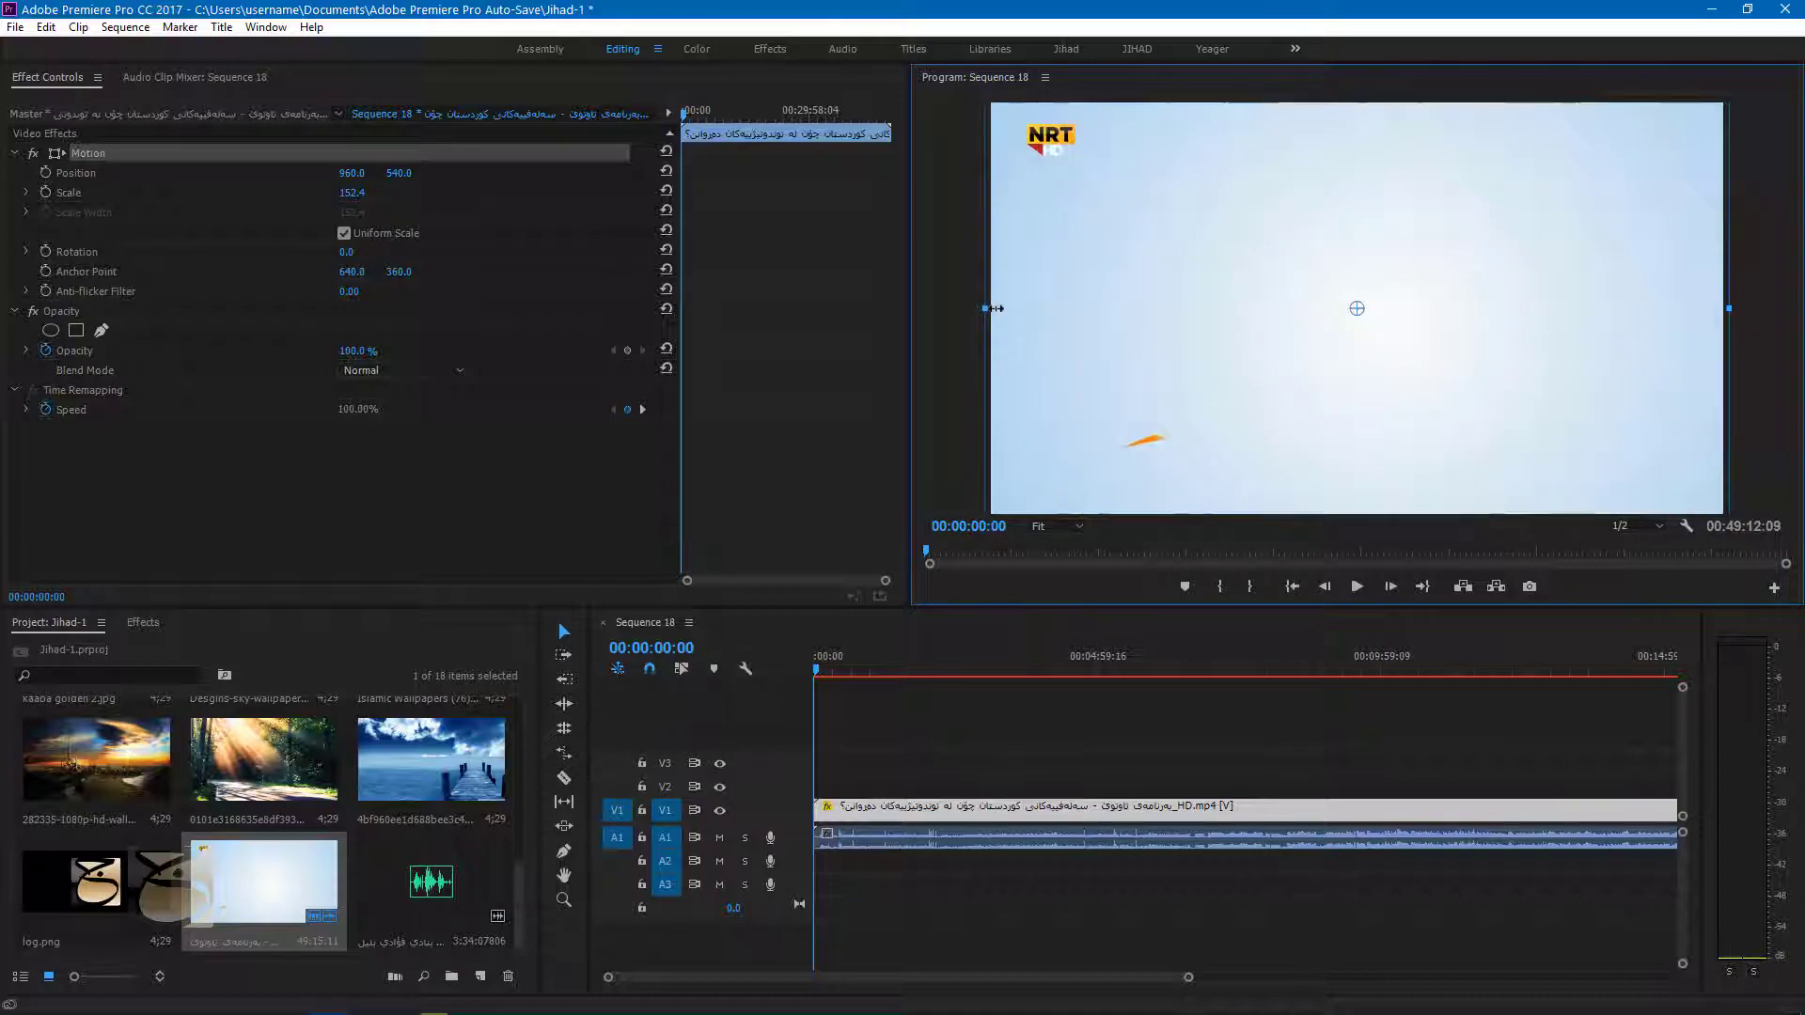
{"action": "key", "text": "ctrl+z"}
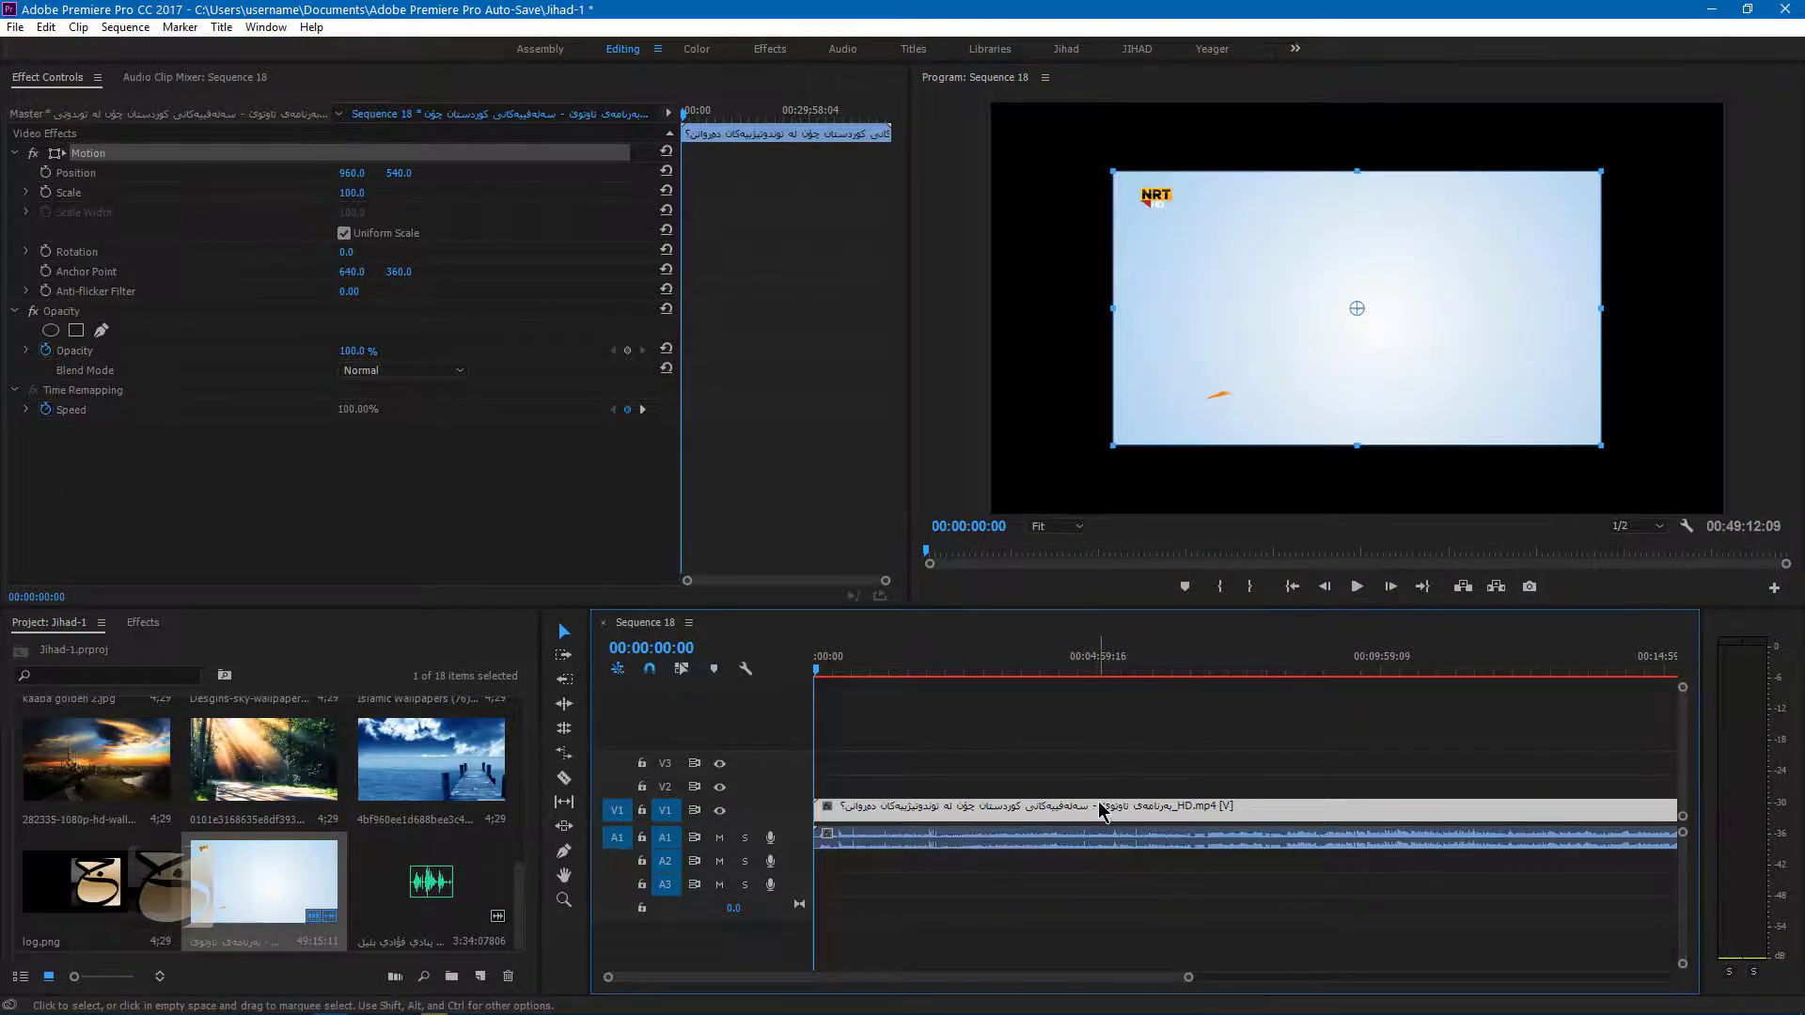
{"action": "right_click", "coordinate": [1100, 811]}
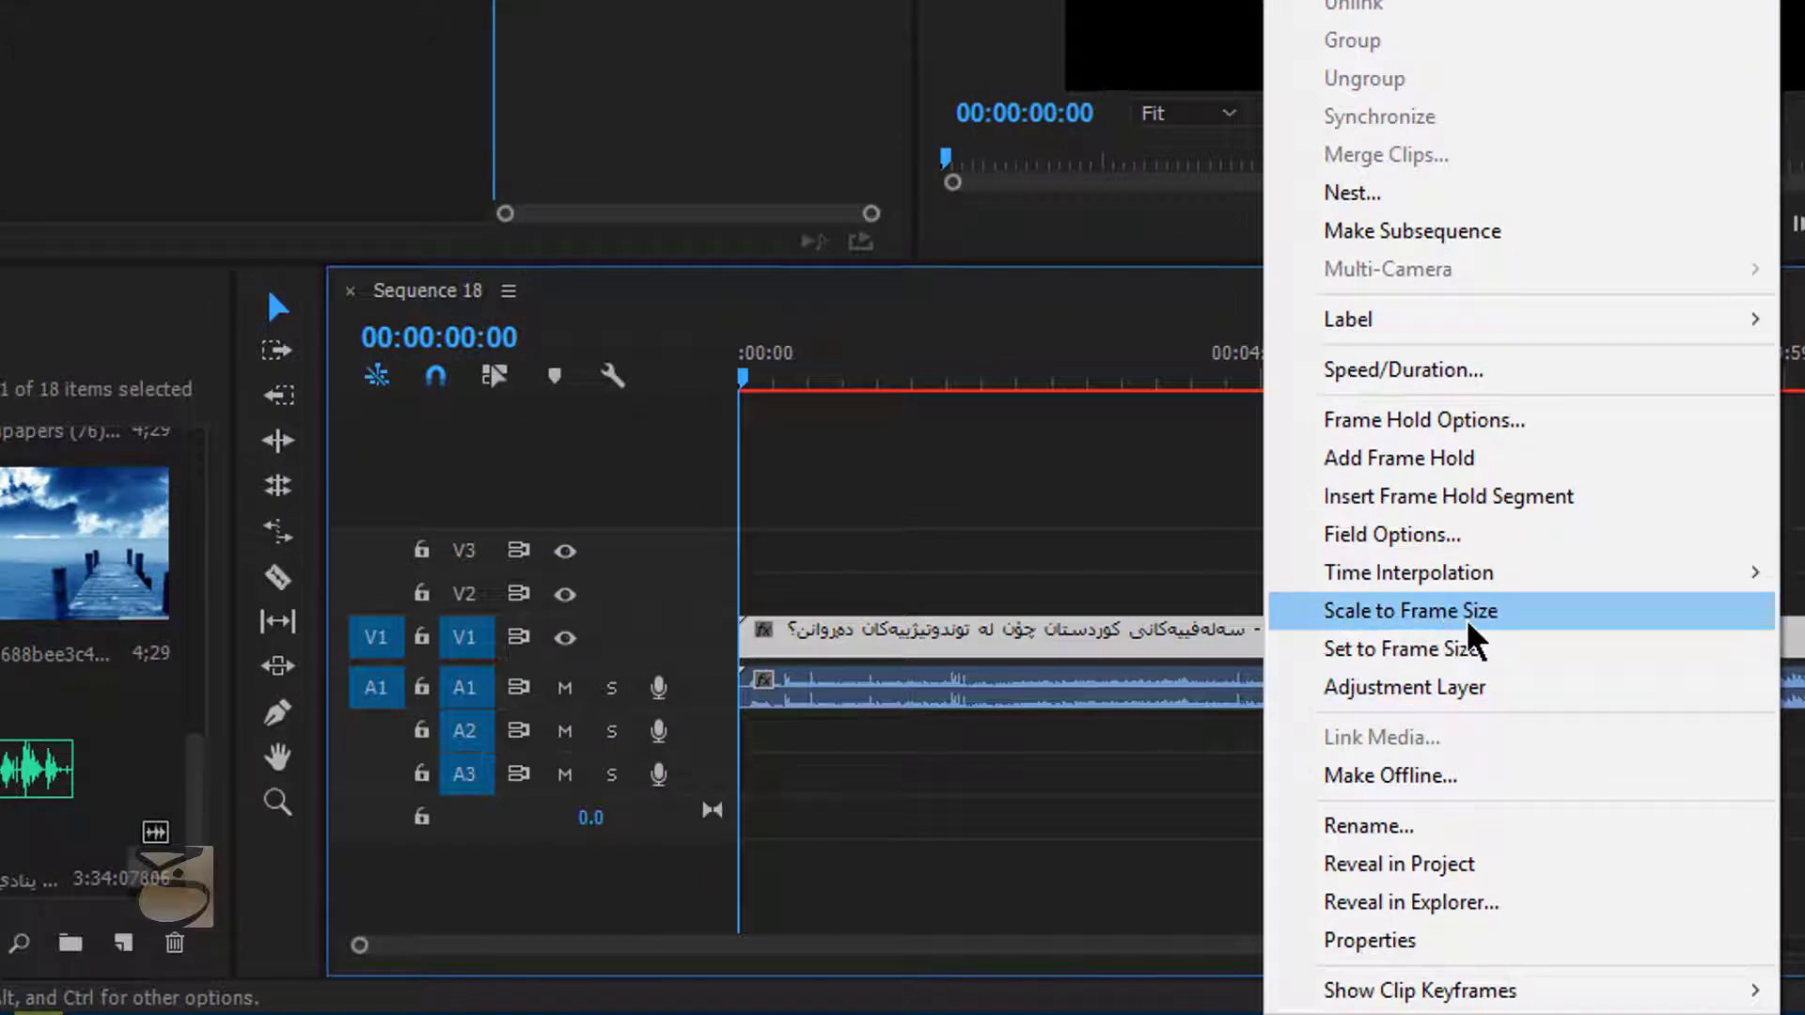
{"action": "left_click", "coordinate": [1491, 613]}
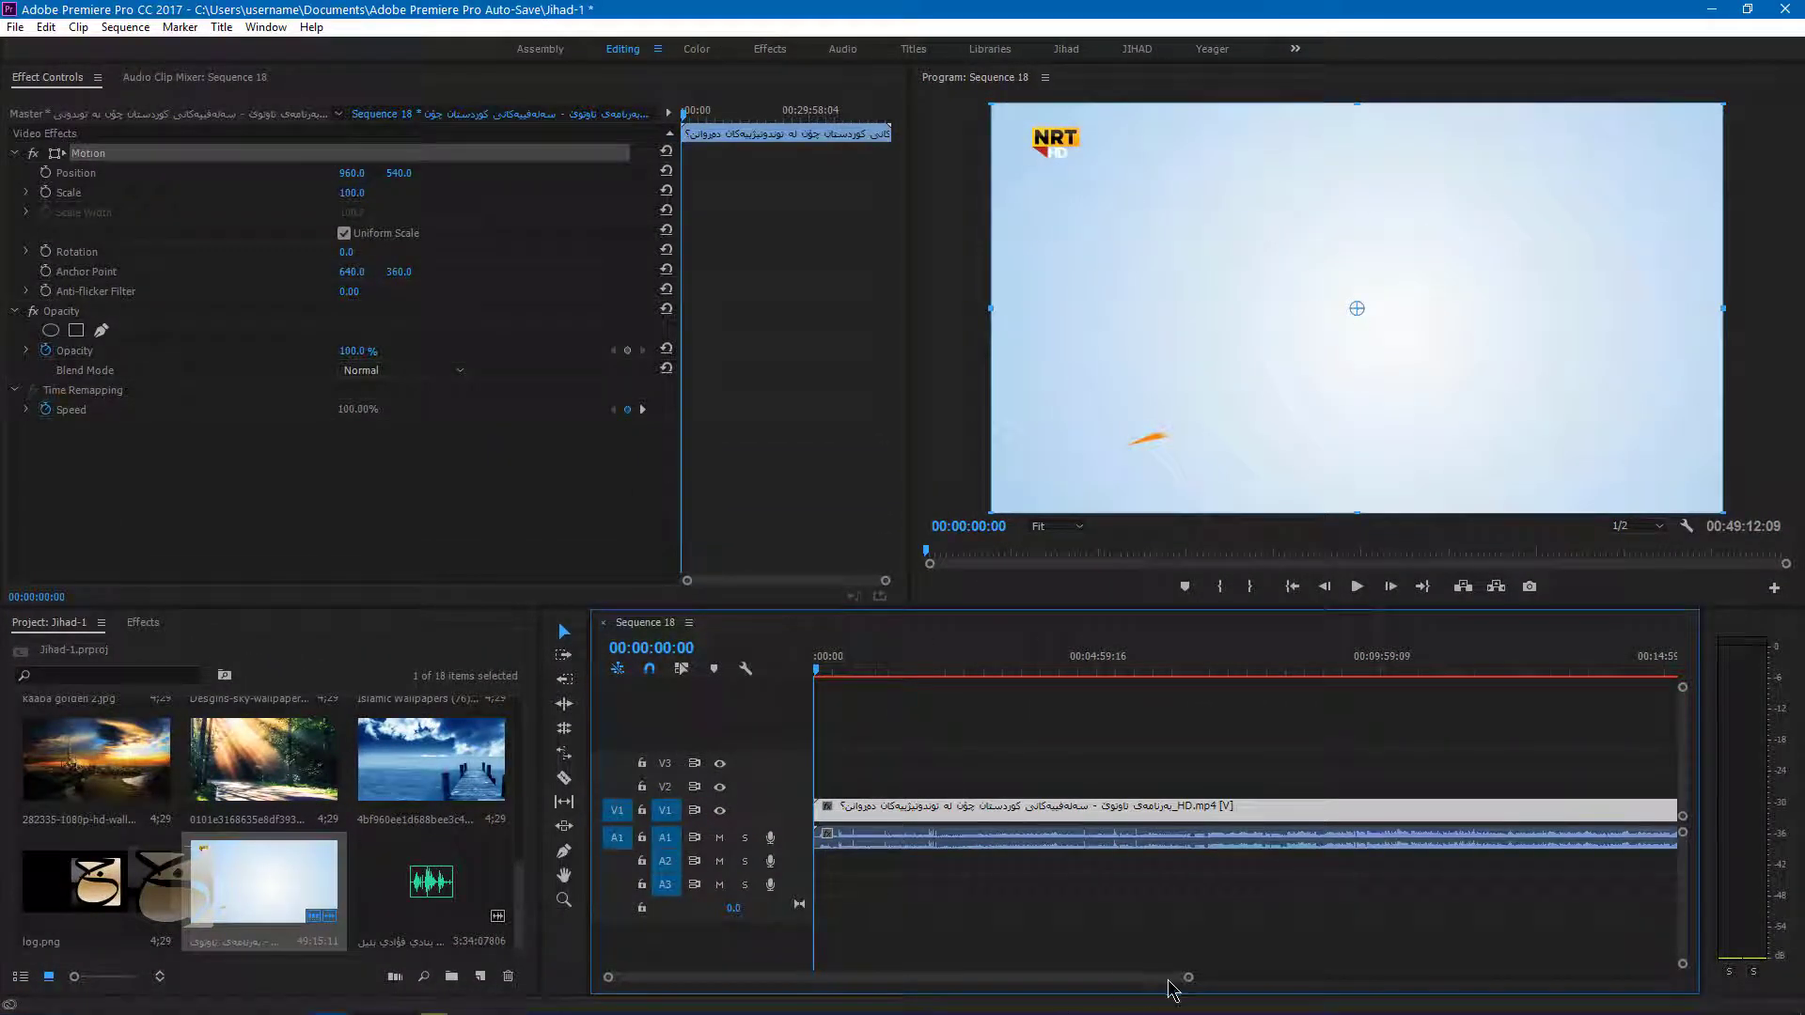
Zoom the timeline out, park the playhead at 00:24:52:18 and select the interview clip.
{"action": "left_click_drag", "start_coordinate": [1188, 980], "coordinate": [1651, 981]}
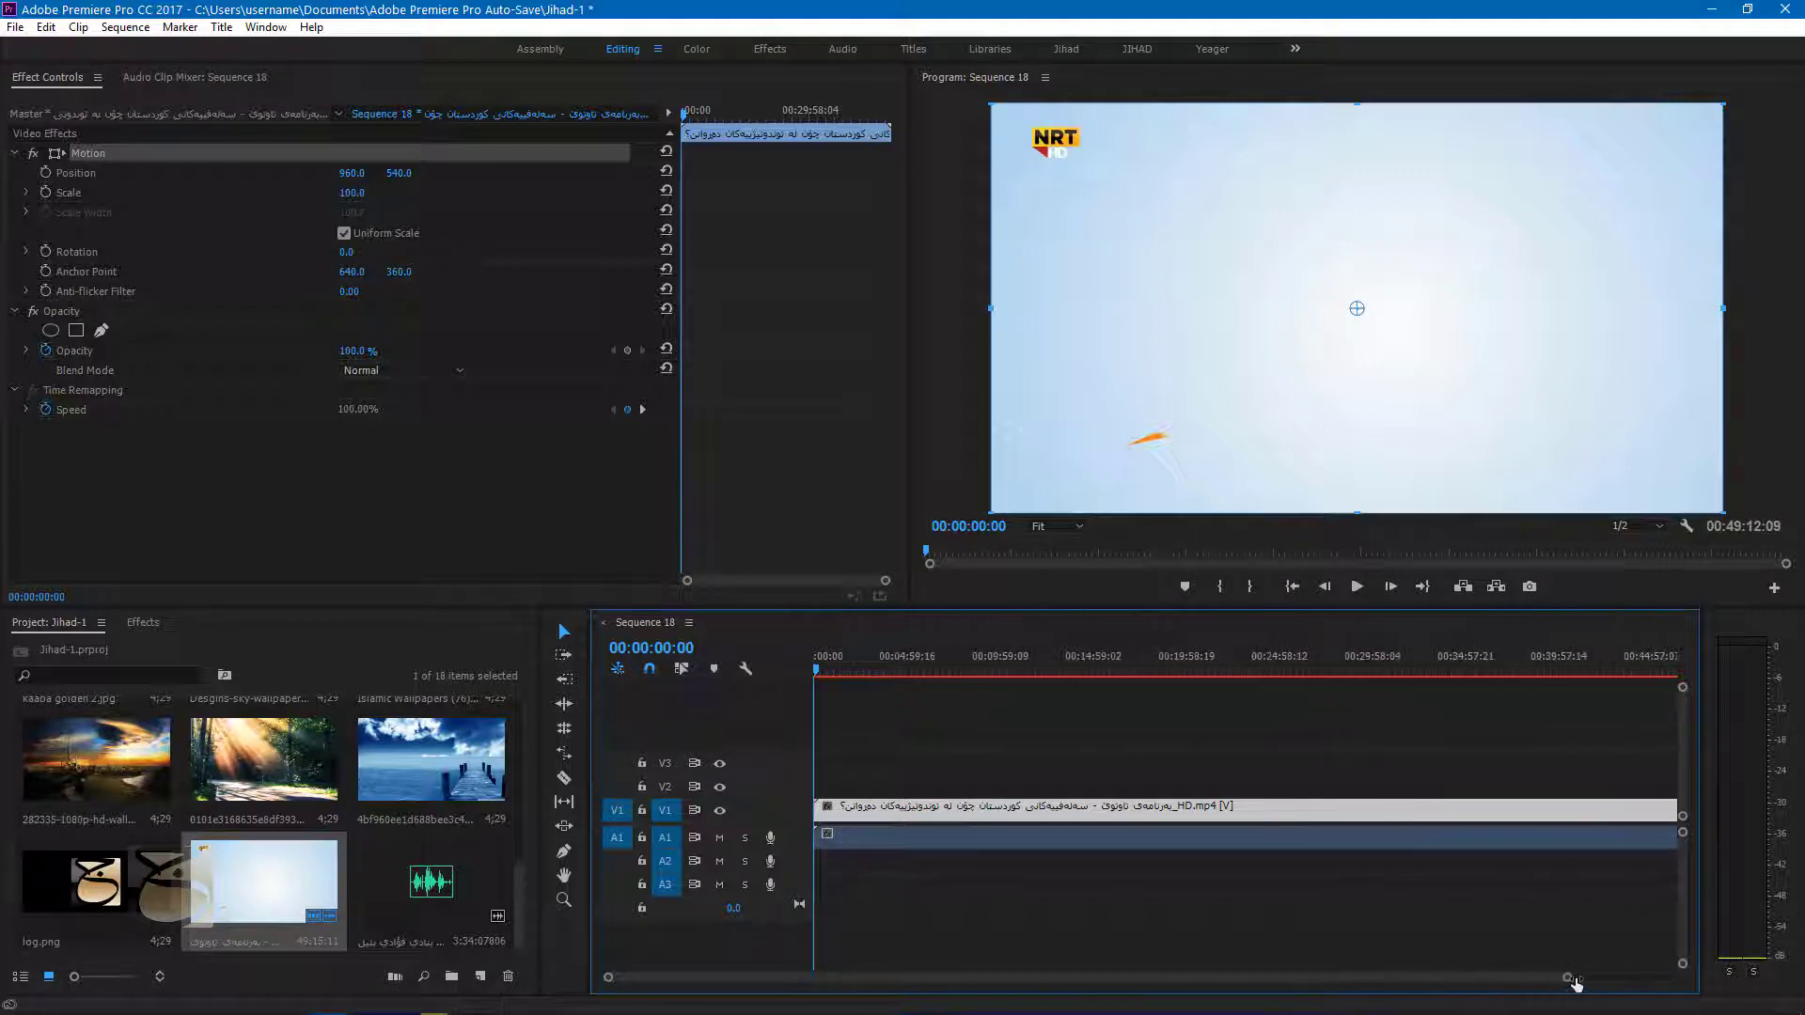
{"action": "mouse_move", "coordinate": [1209, 662]}
{"action": "left_mouse_down"}
{"action": "mouse_move", "coordinate": [1023, 663]}
{"action": "mouse_move", "coordinate": [1162, 690]}
{"action": "left_mouse_up"}
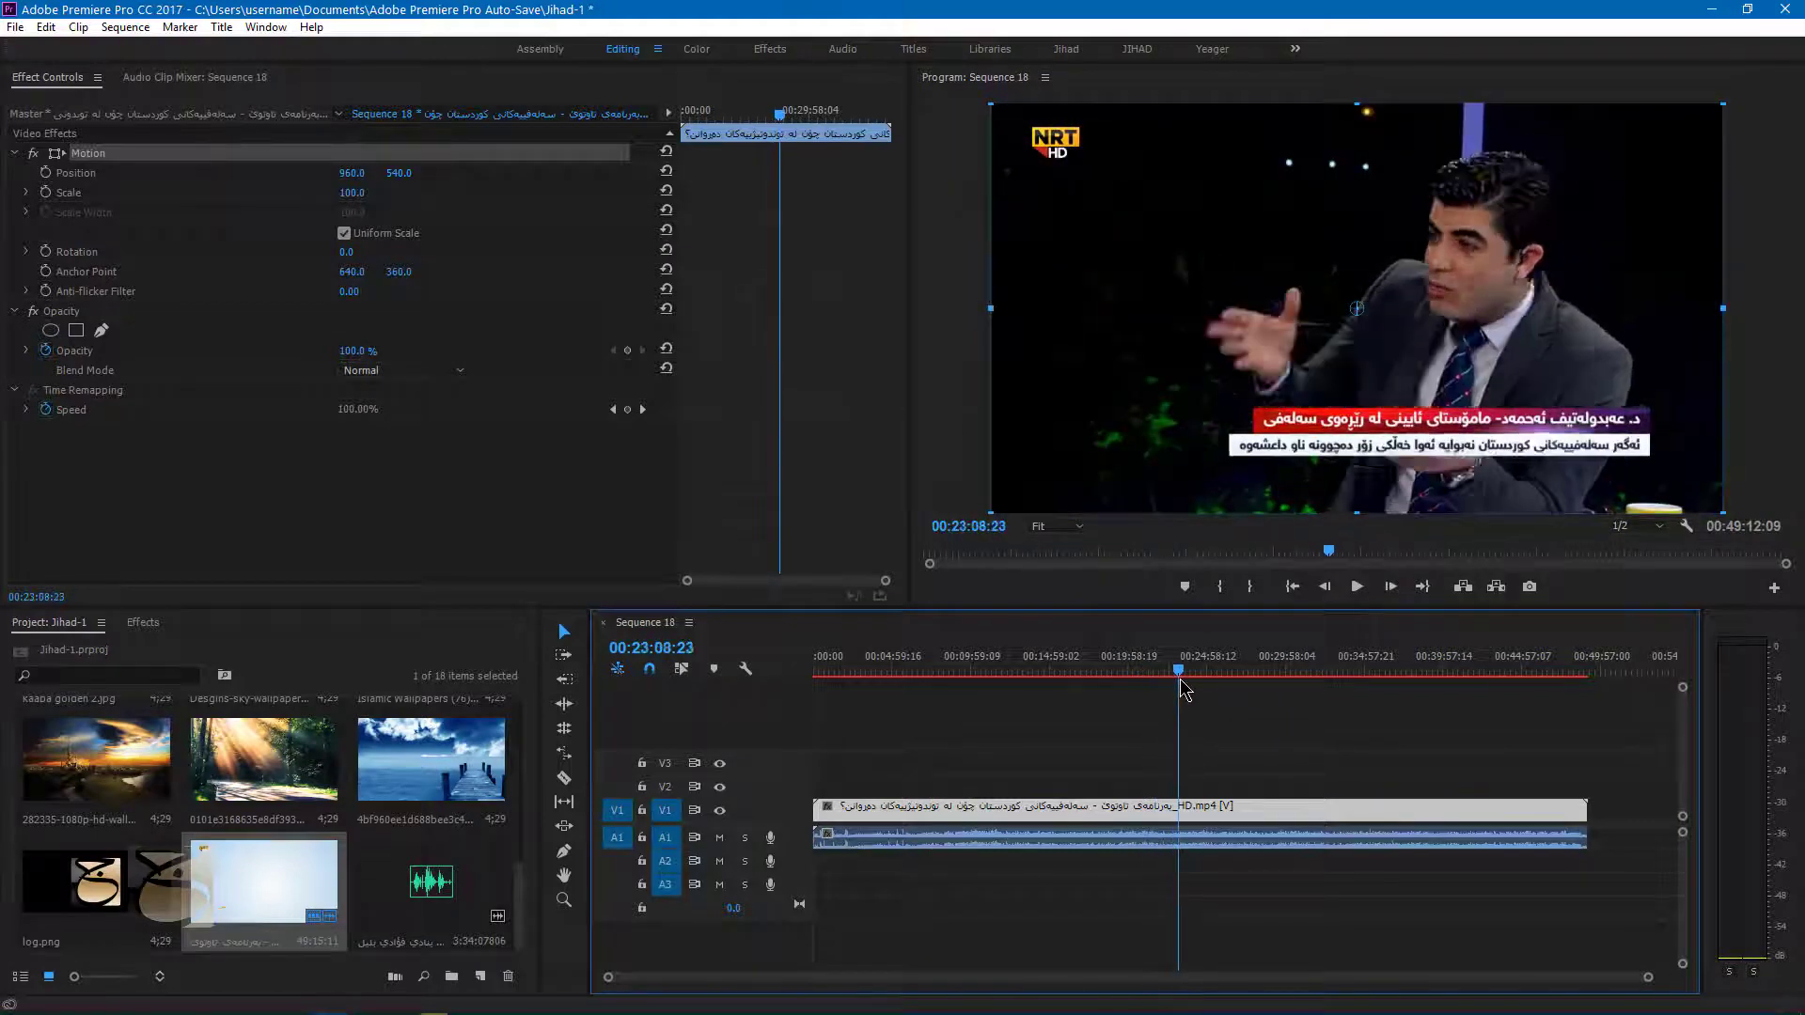
{"action": "left_click_drag", "start_coordinate": [1161, 691], "coordinate": [1204, 691]}
{"action": "left_click", "coordinate": [1149, 763]}
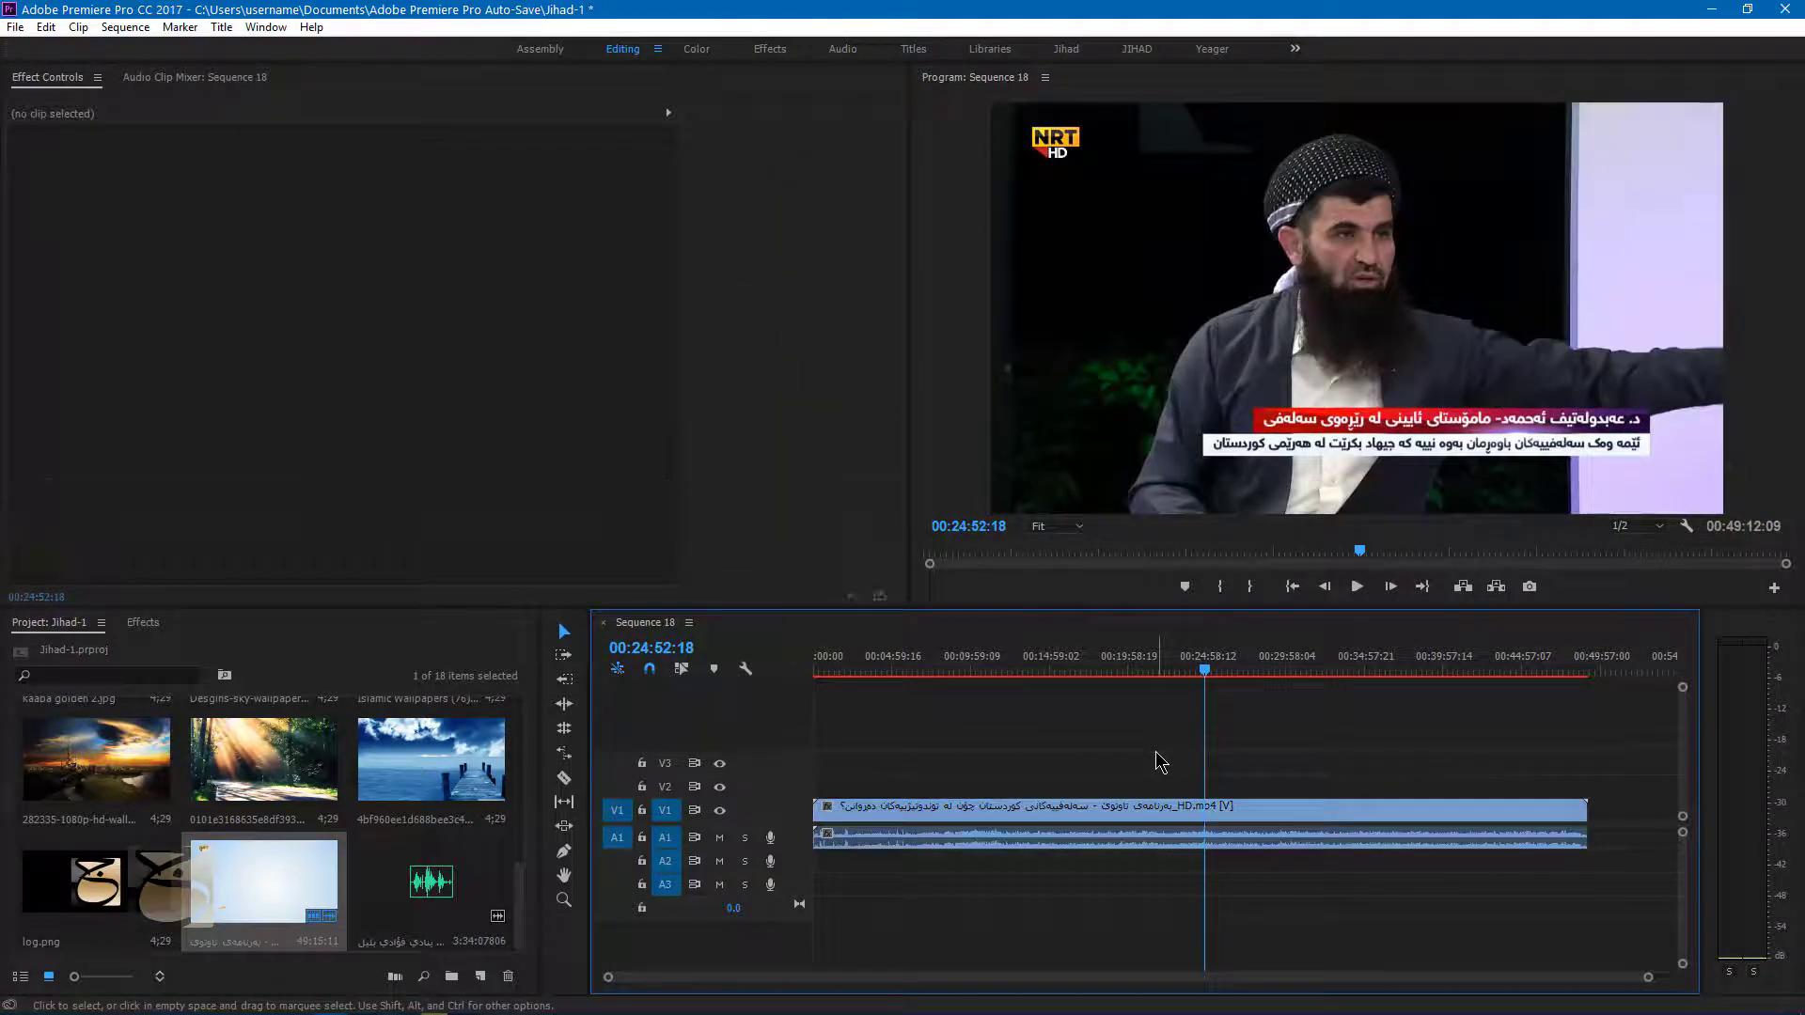
{"action": "left_click", "coordinate": [1142, 810]}
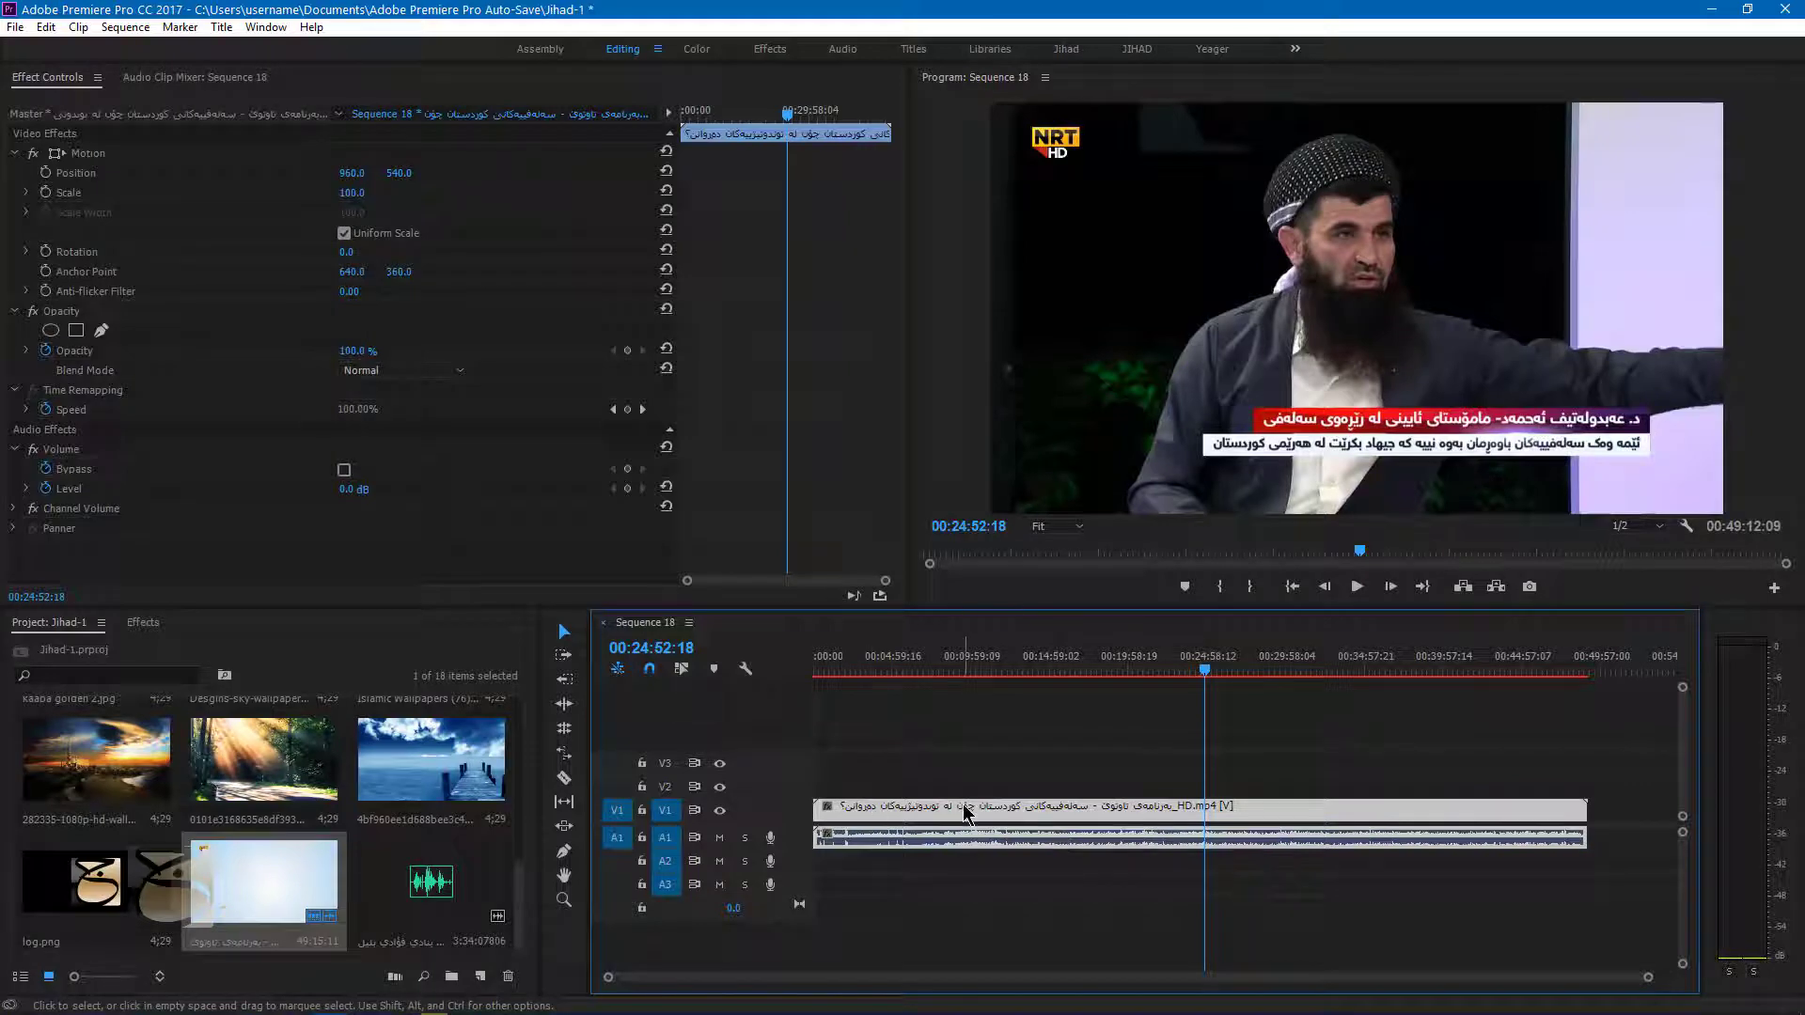
Cut the interview video and audio at 00:24:52:18 and select the right-hand part.
{"action": "left_click", "coordinate": [564, 777]}
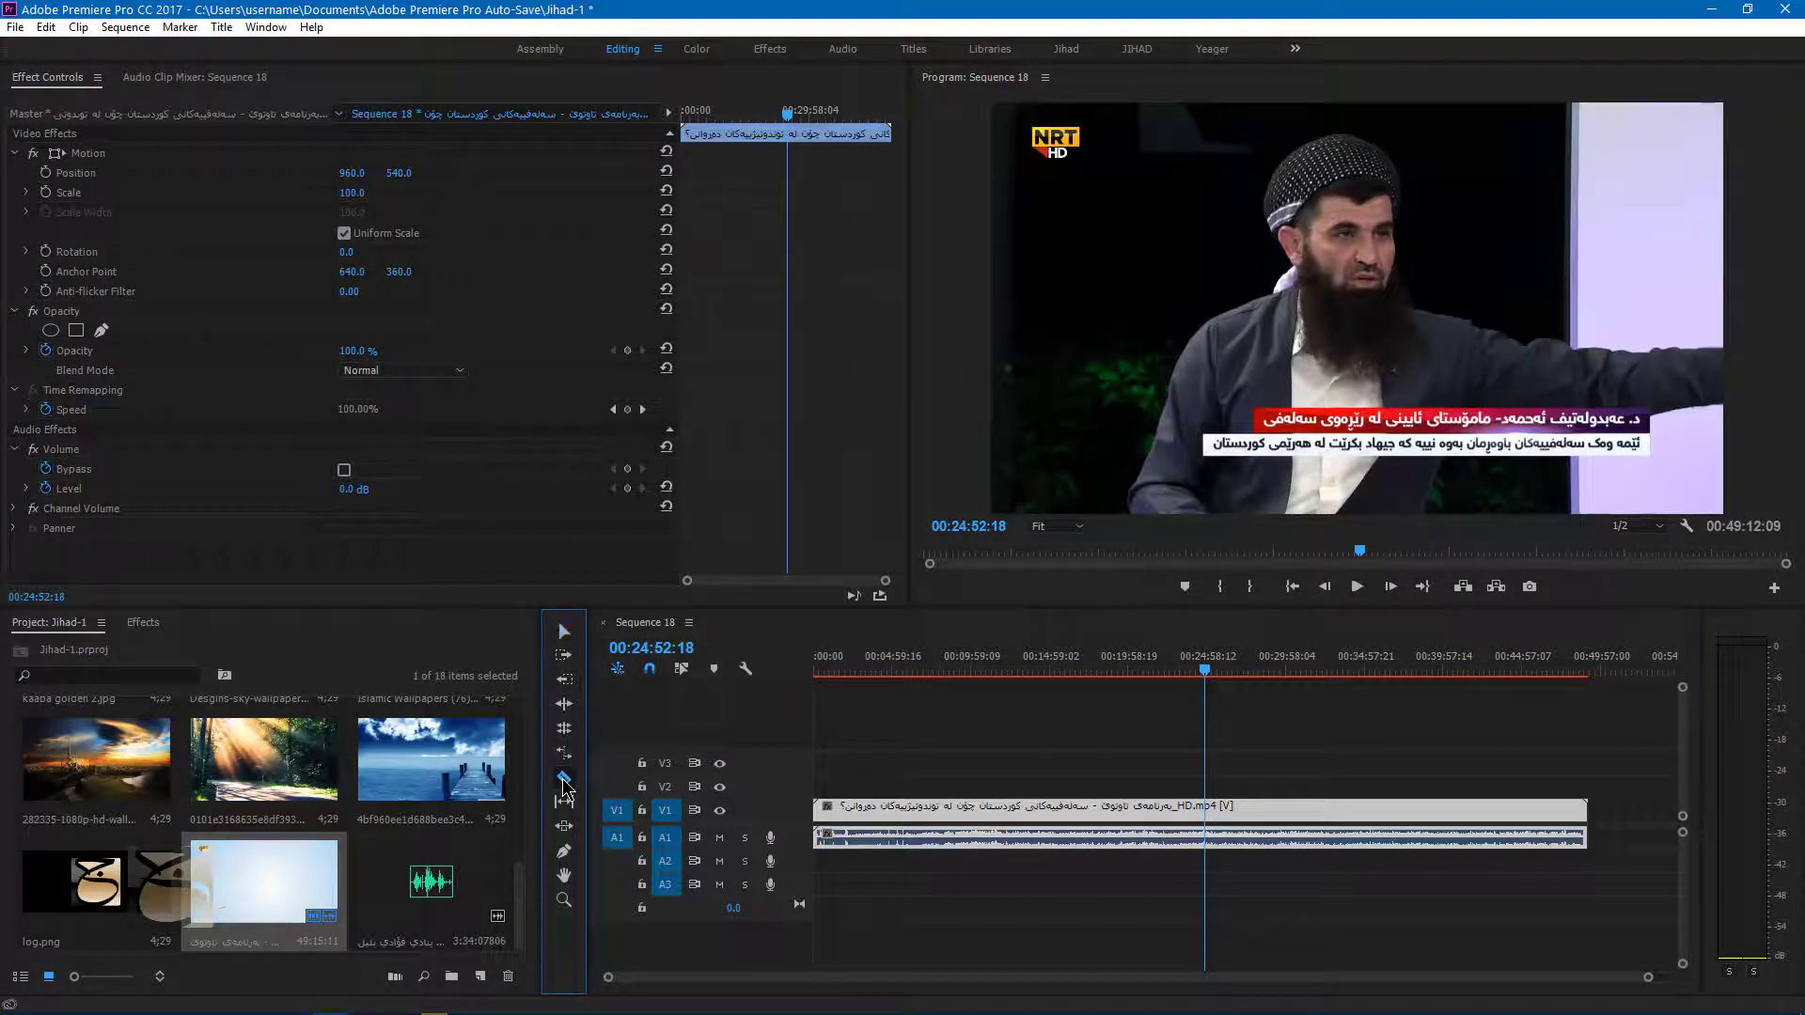
{"action": "left_click", "coordinate": [1213, 808]}
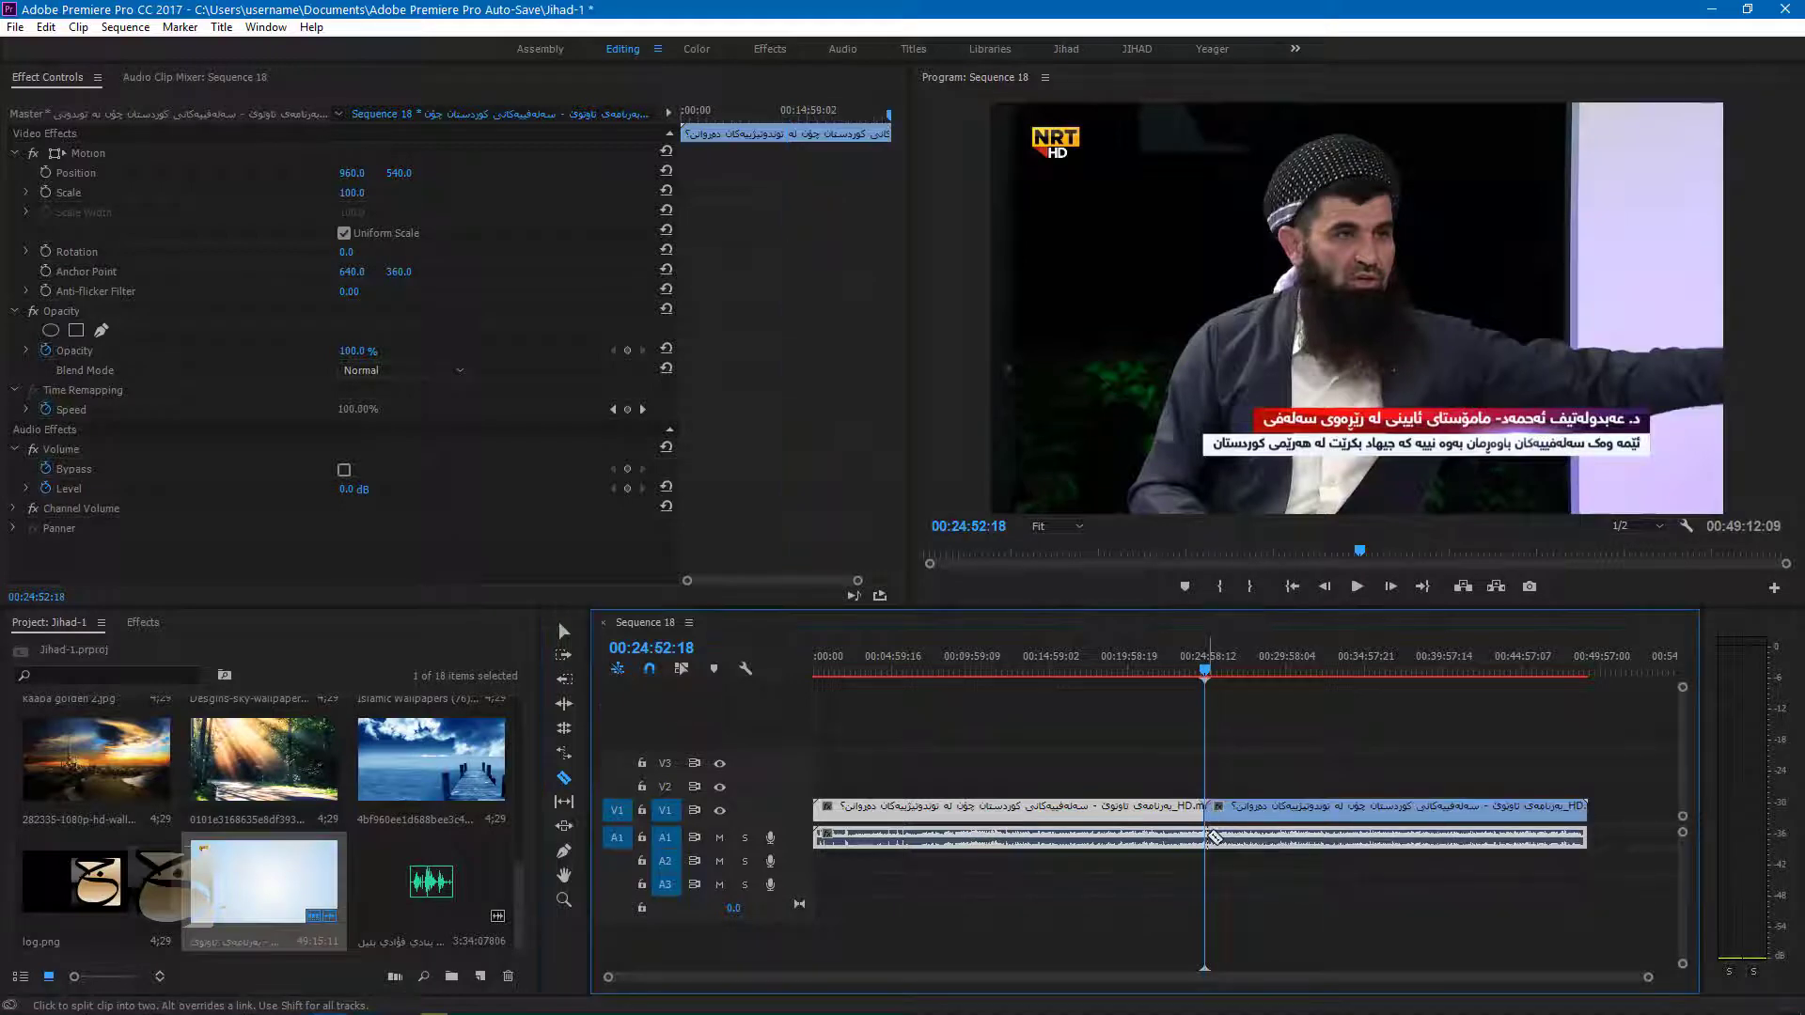
{"action": "left_click", "coordinate": [1214, 836]}
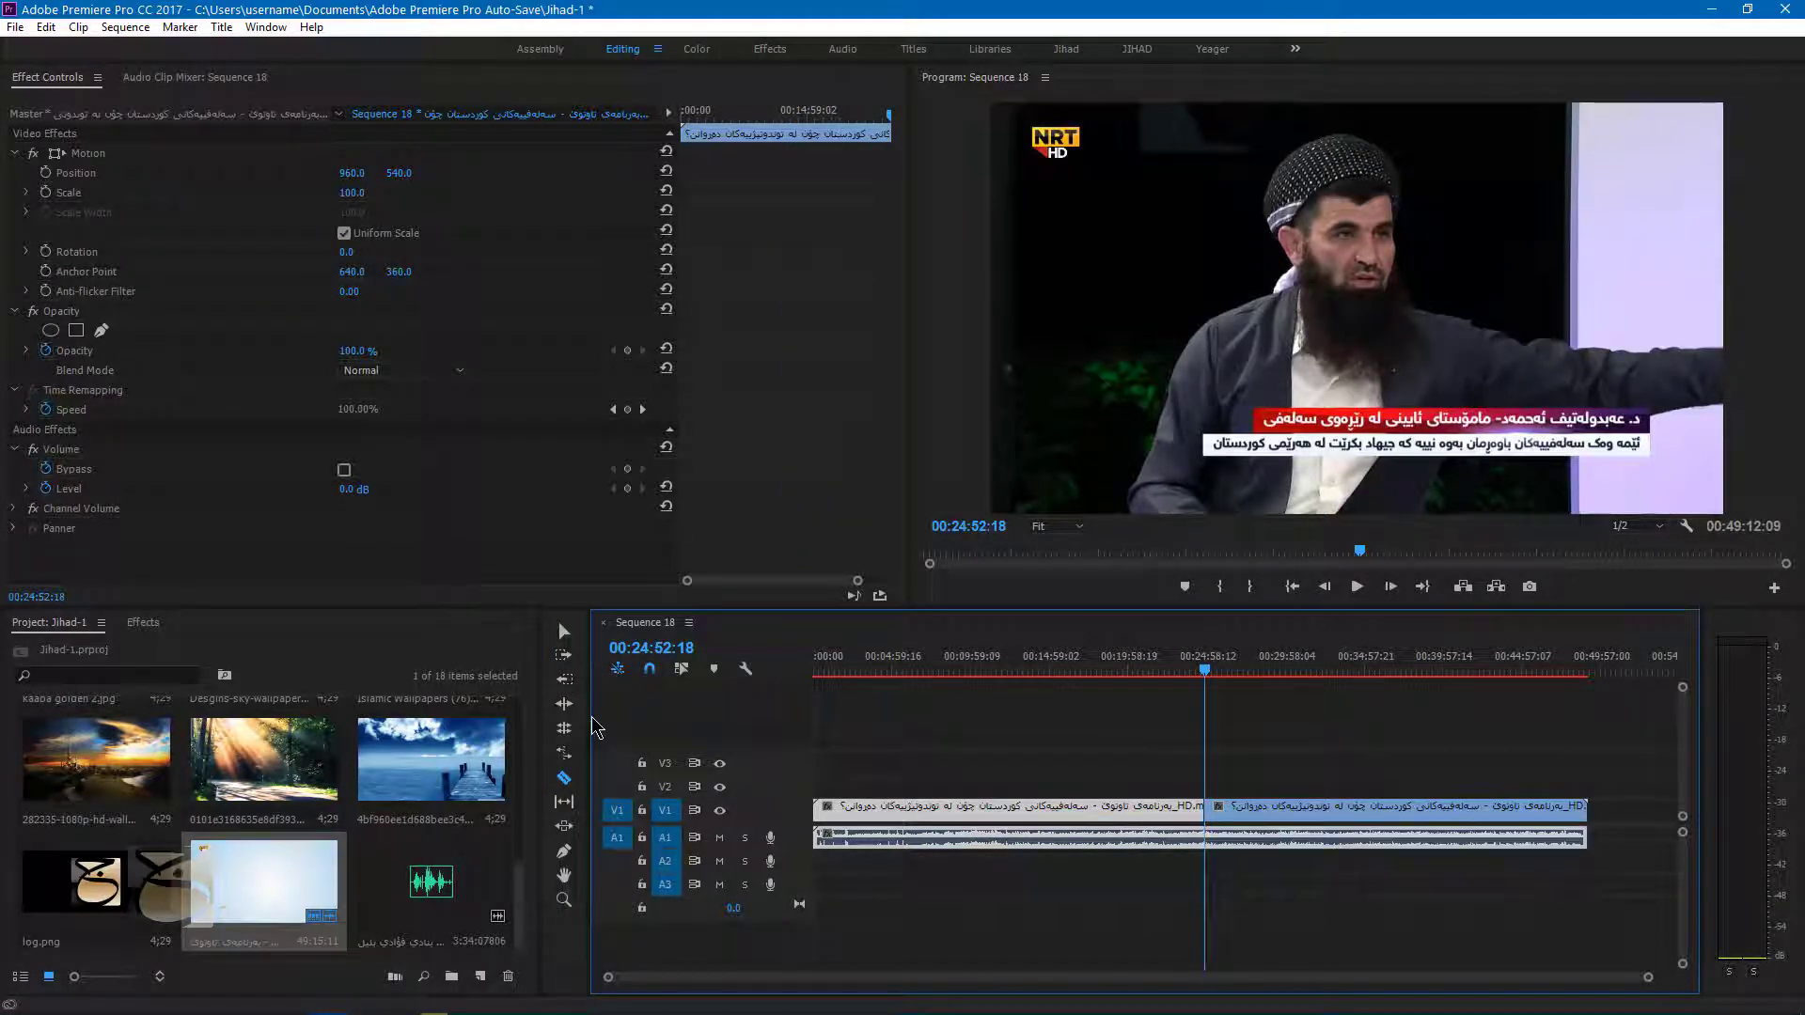
{"action": "key", "text": "ctrl+z"}
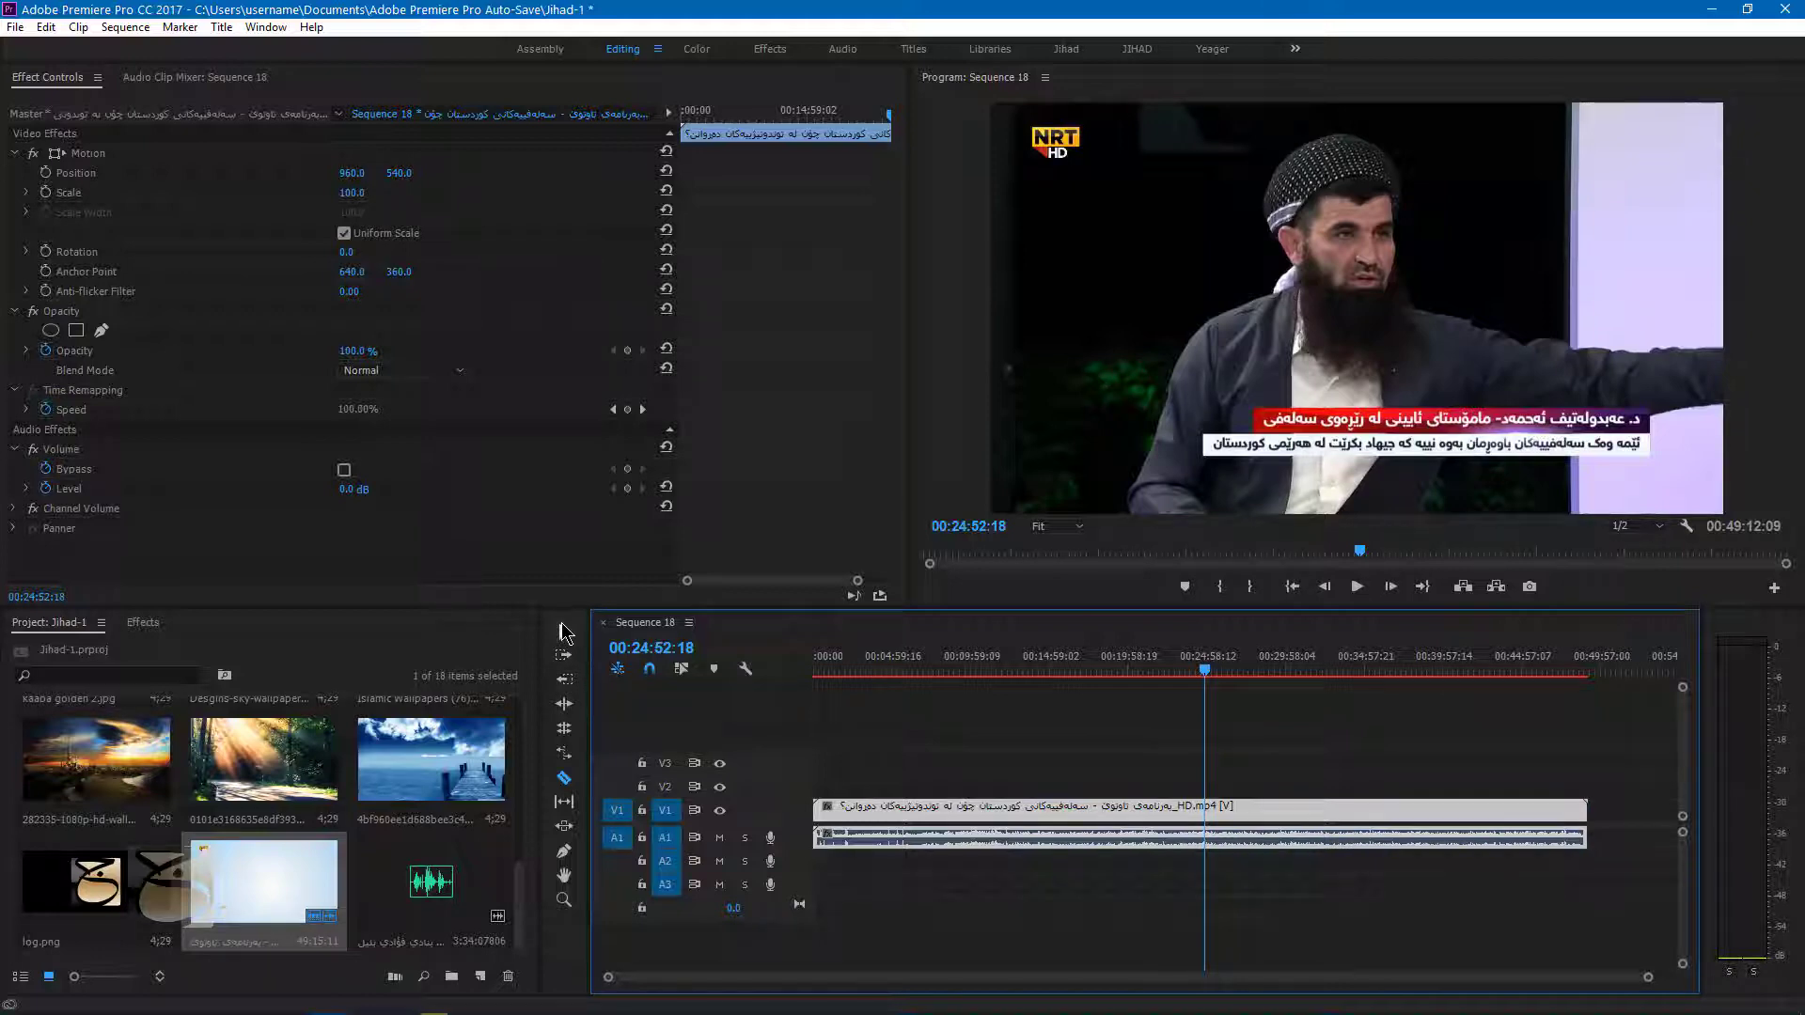
{"action": "left_click", "coordinate": [564, 631]}
{"action": "left_click", "coordinate": [1131, 778]}
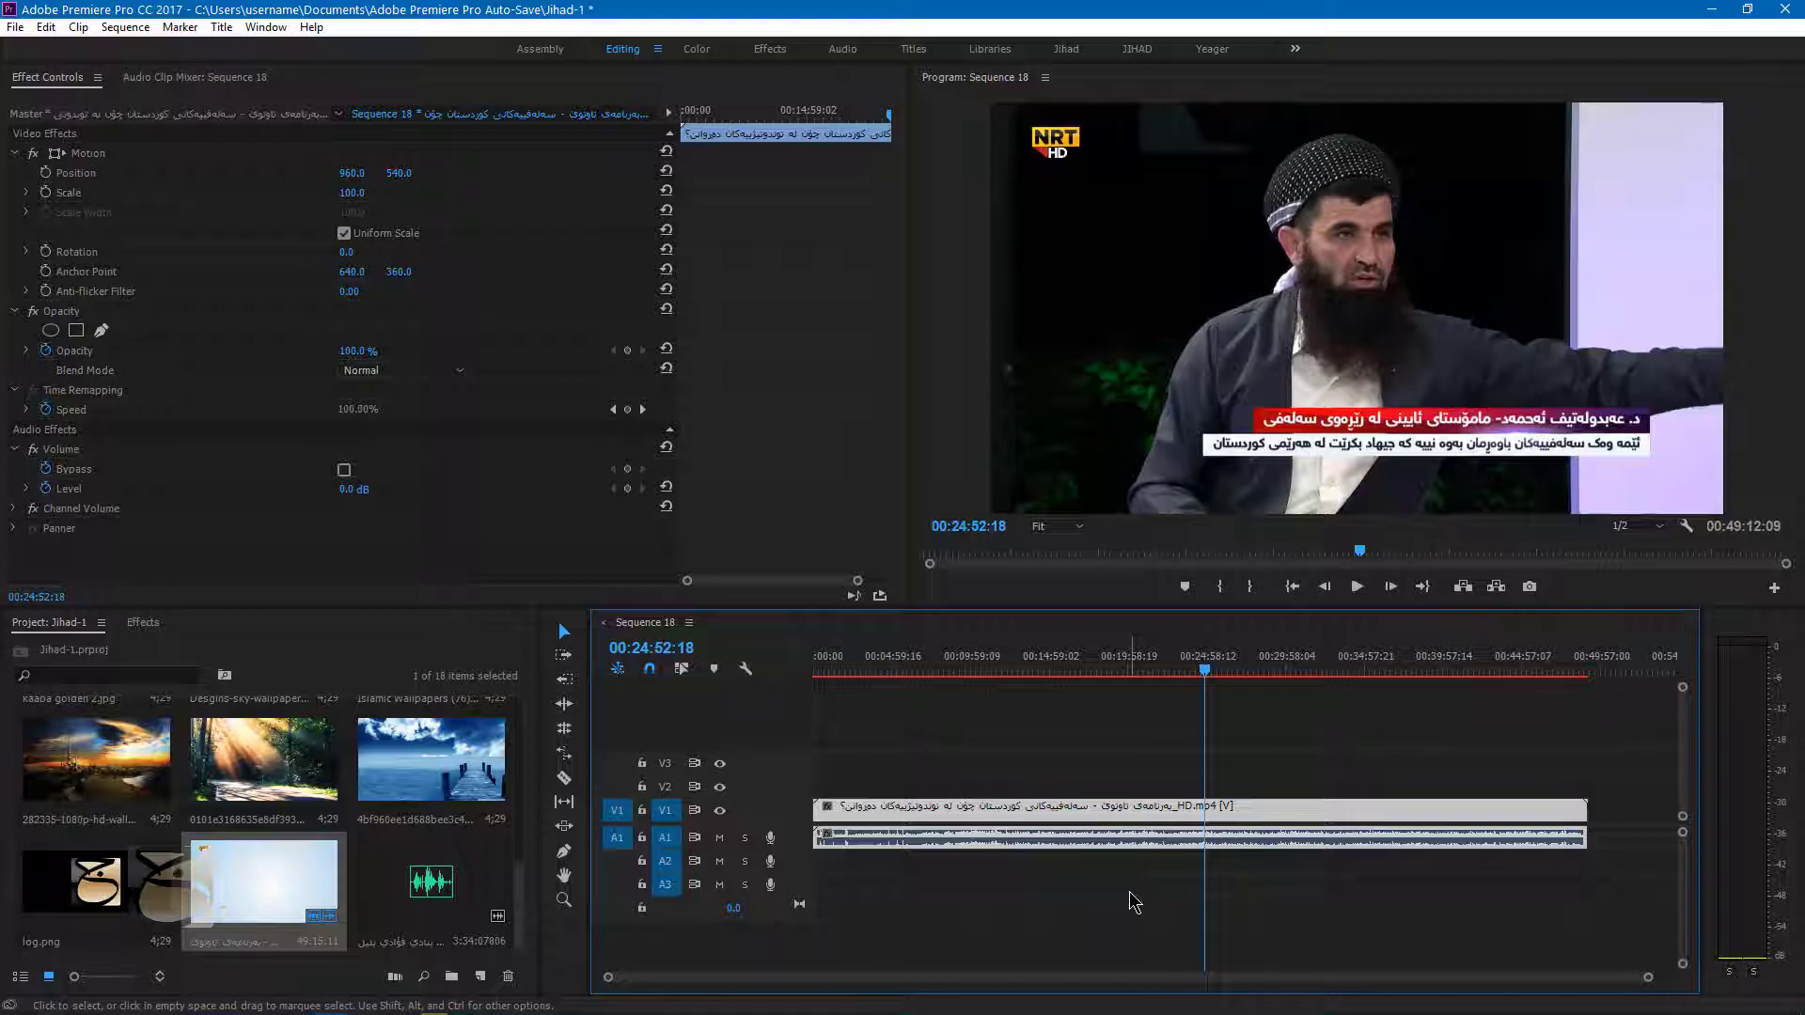
{"action": "key", "text": "ctrl+shift+z"}
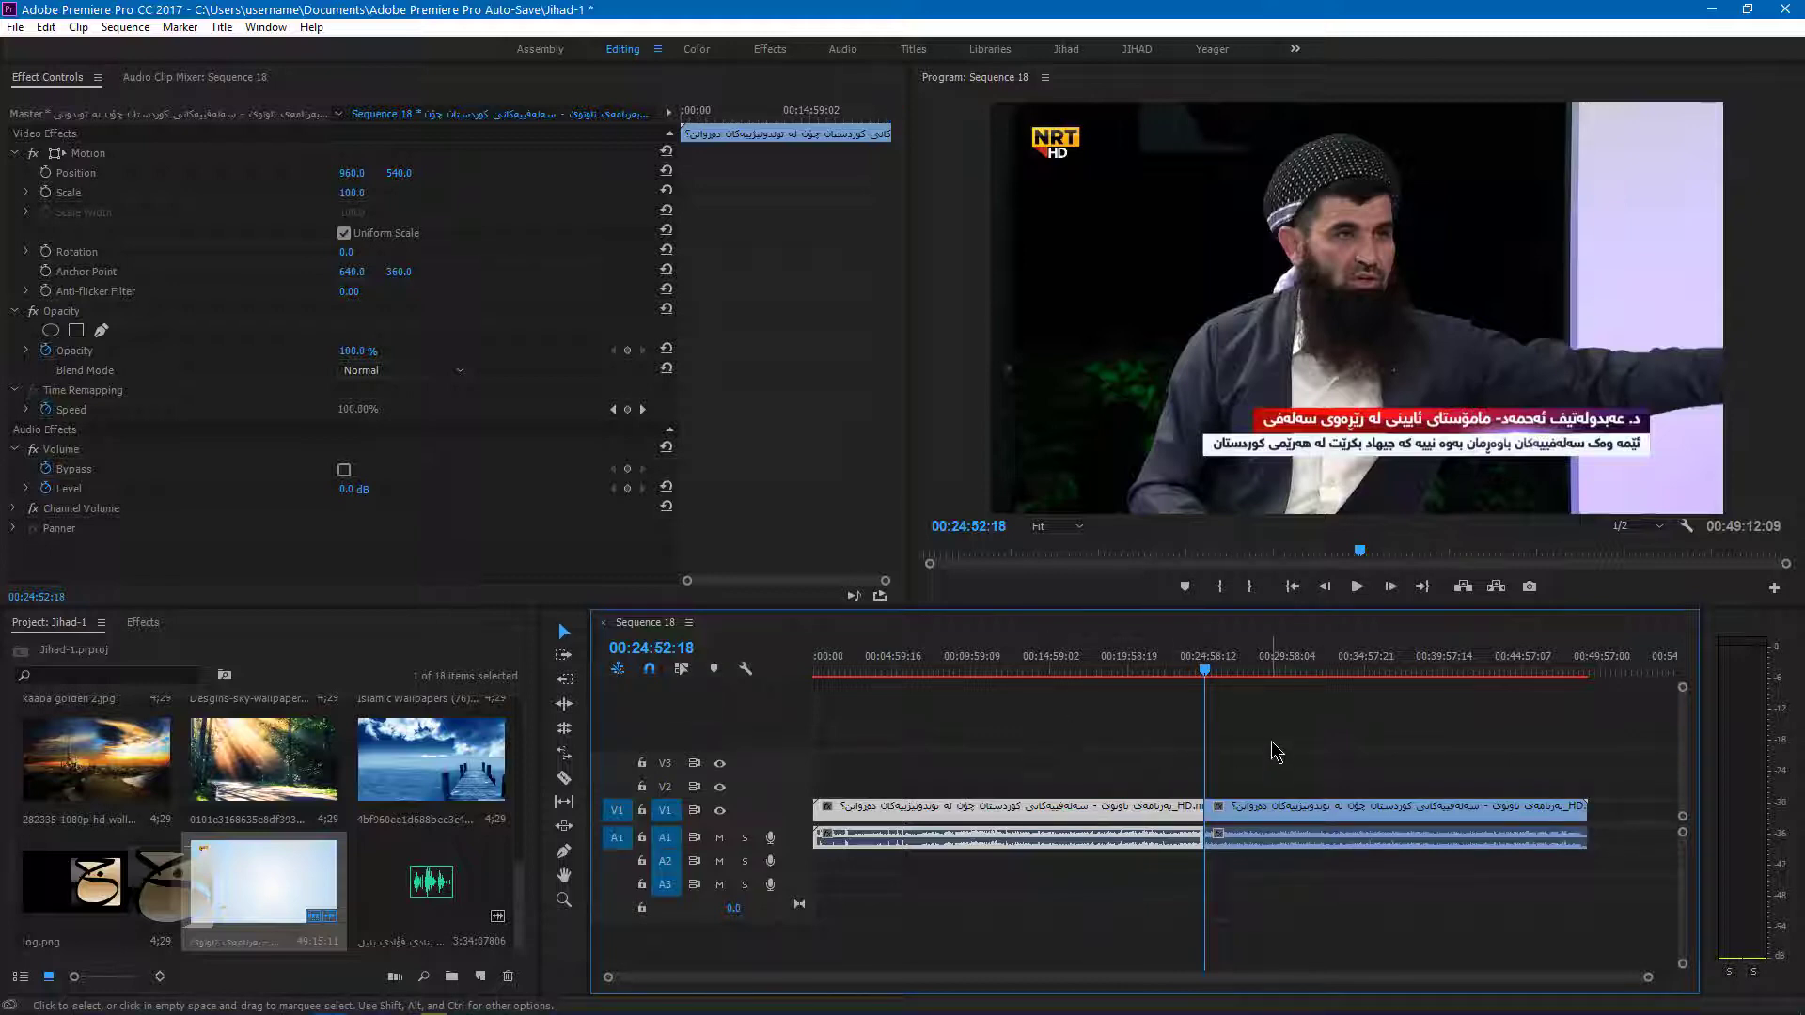
{"action": "left_click", "coordinate": [1284, 865]}
{"action": "left_click_drag", "start_coordinate": [1254, 765], "coordinate": [1247, 839]}
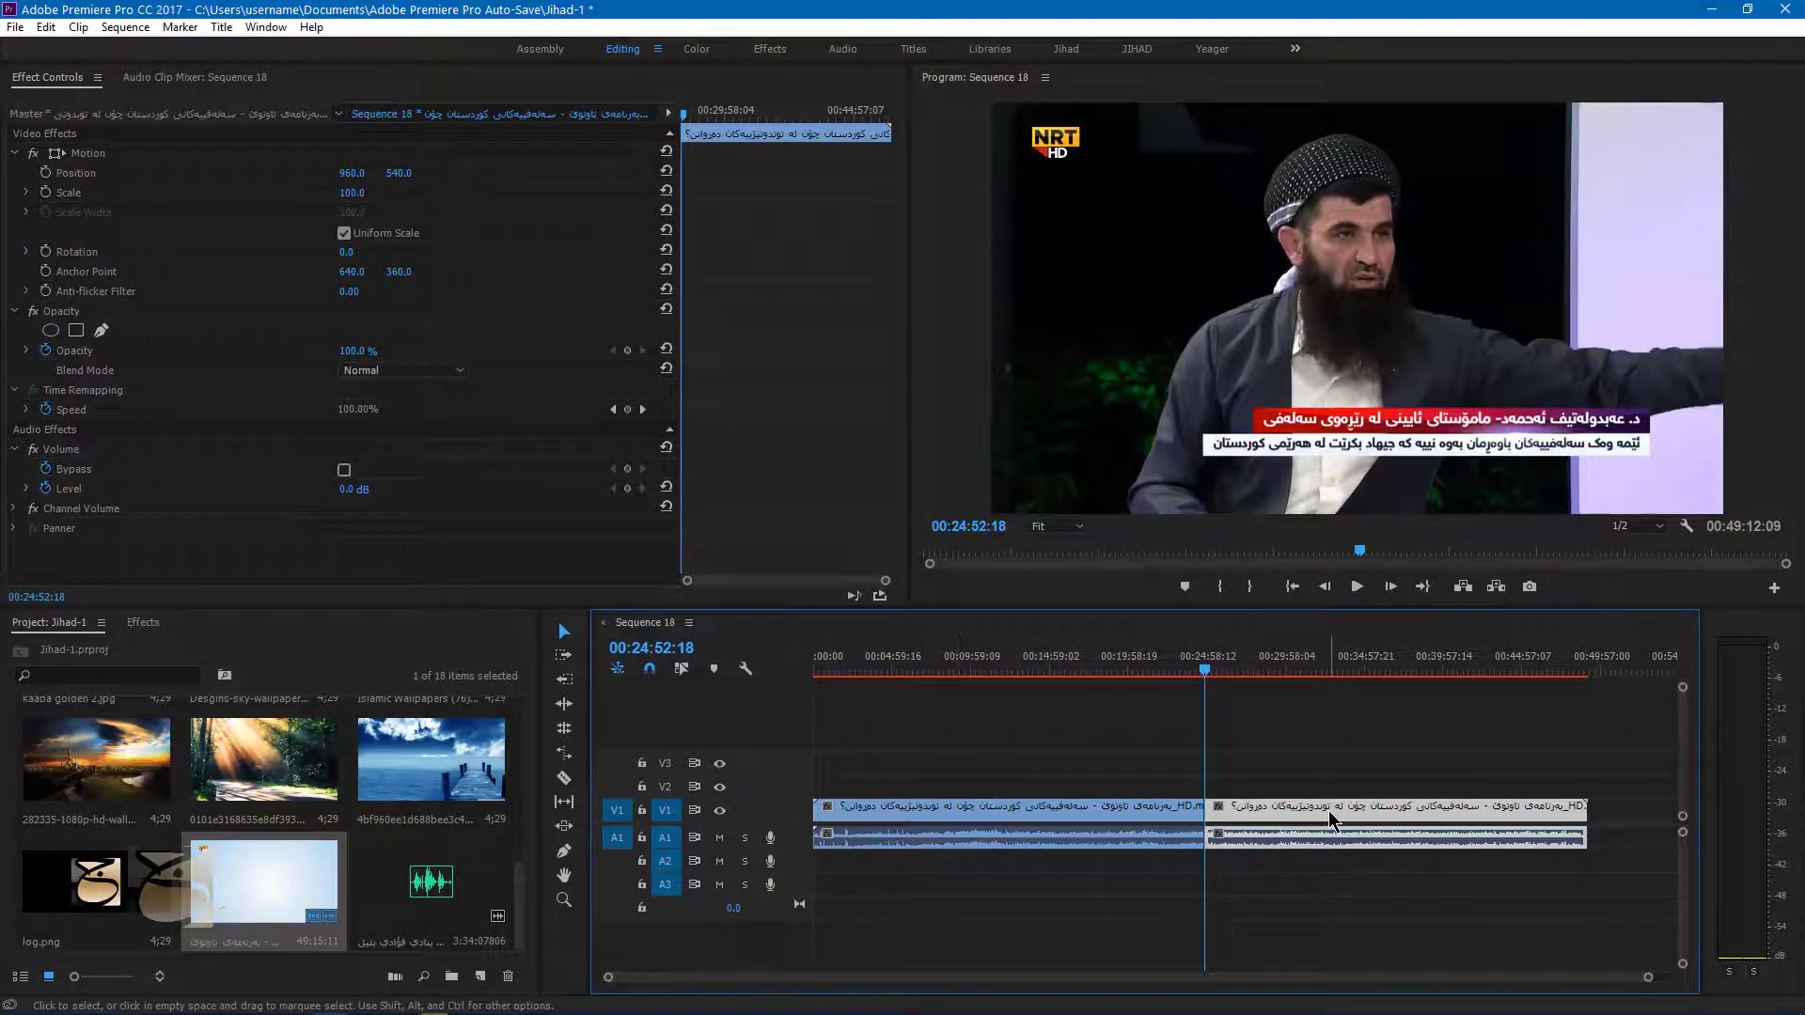
Delete the right-hand interview segment so the sequence ends at 00:24:52:18.
{"action": "mouse_move", "coordinate": [1329, 818]}
{"action": "right_click", "coordinate": [1329, 817]}
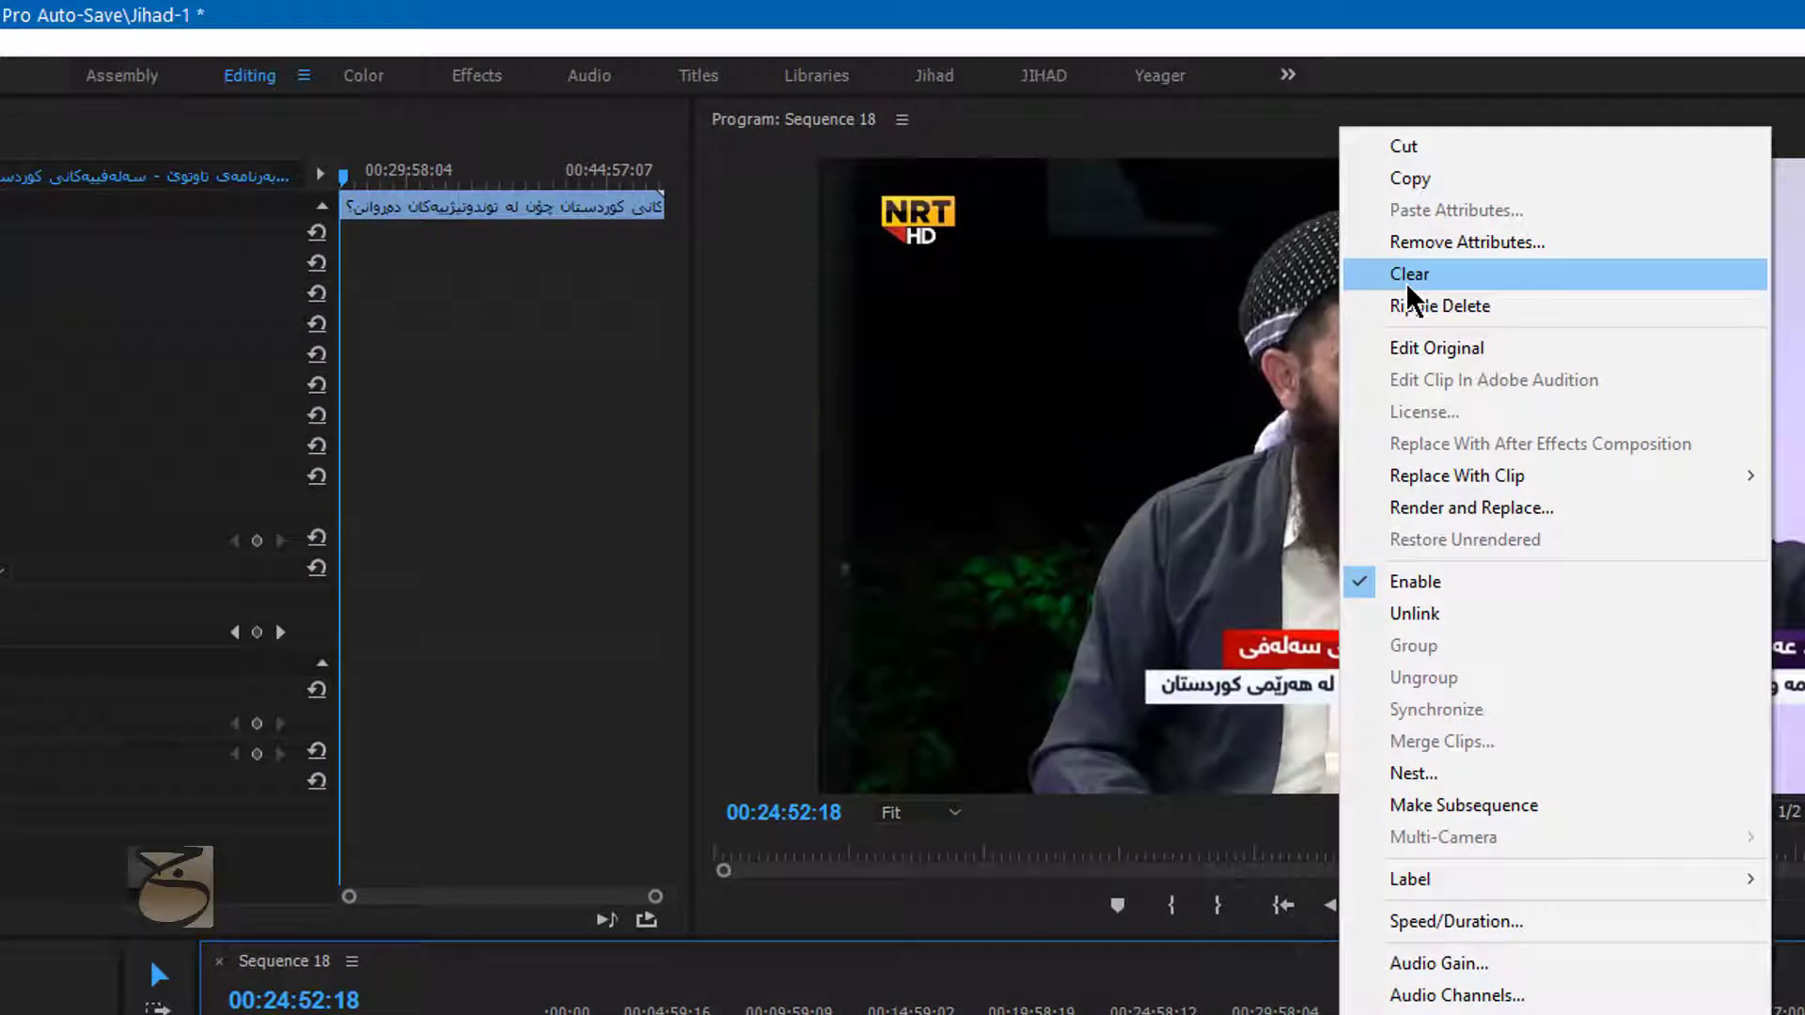
{"action": "left_click", "coordinate": [1408, 282]}
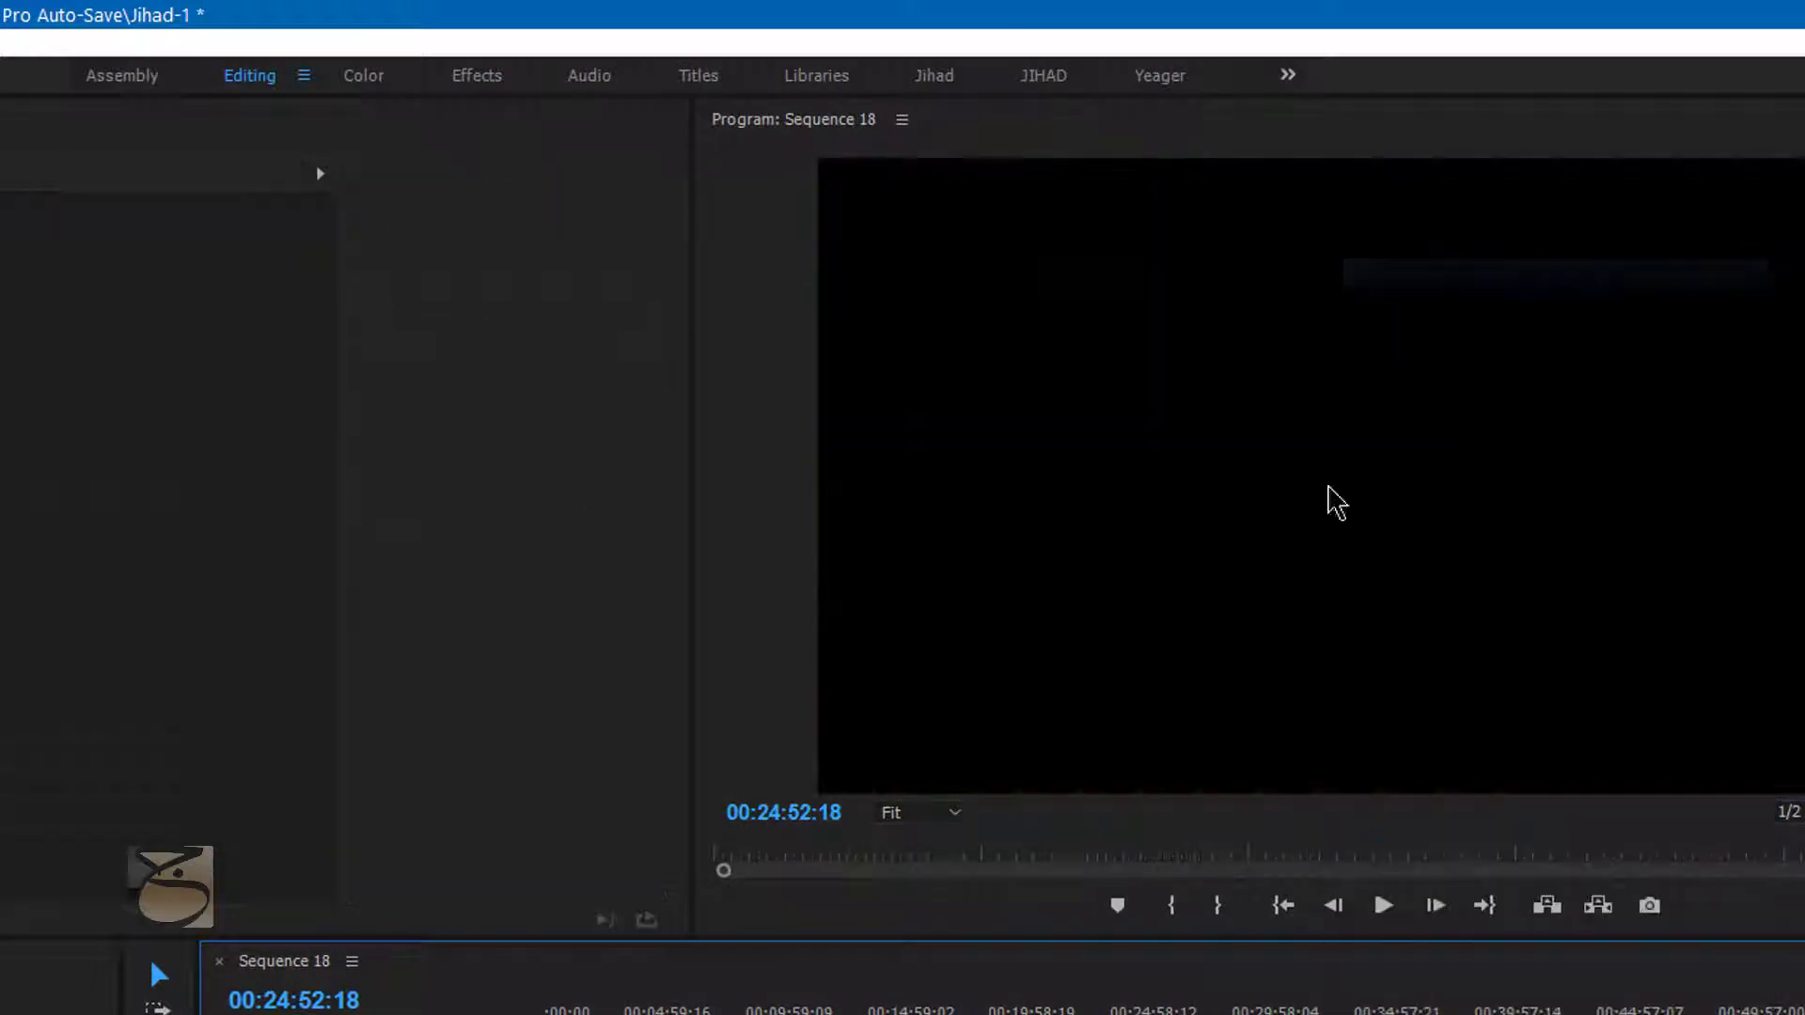
{"action": "key", "text": "ctrl+z"}
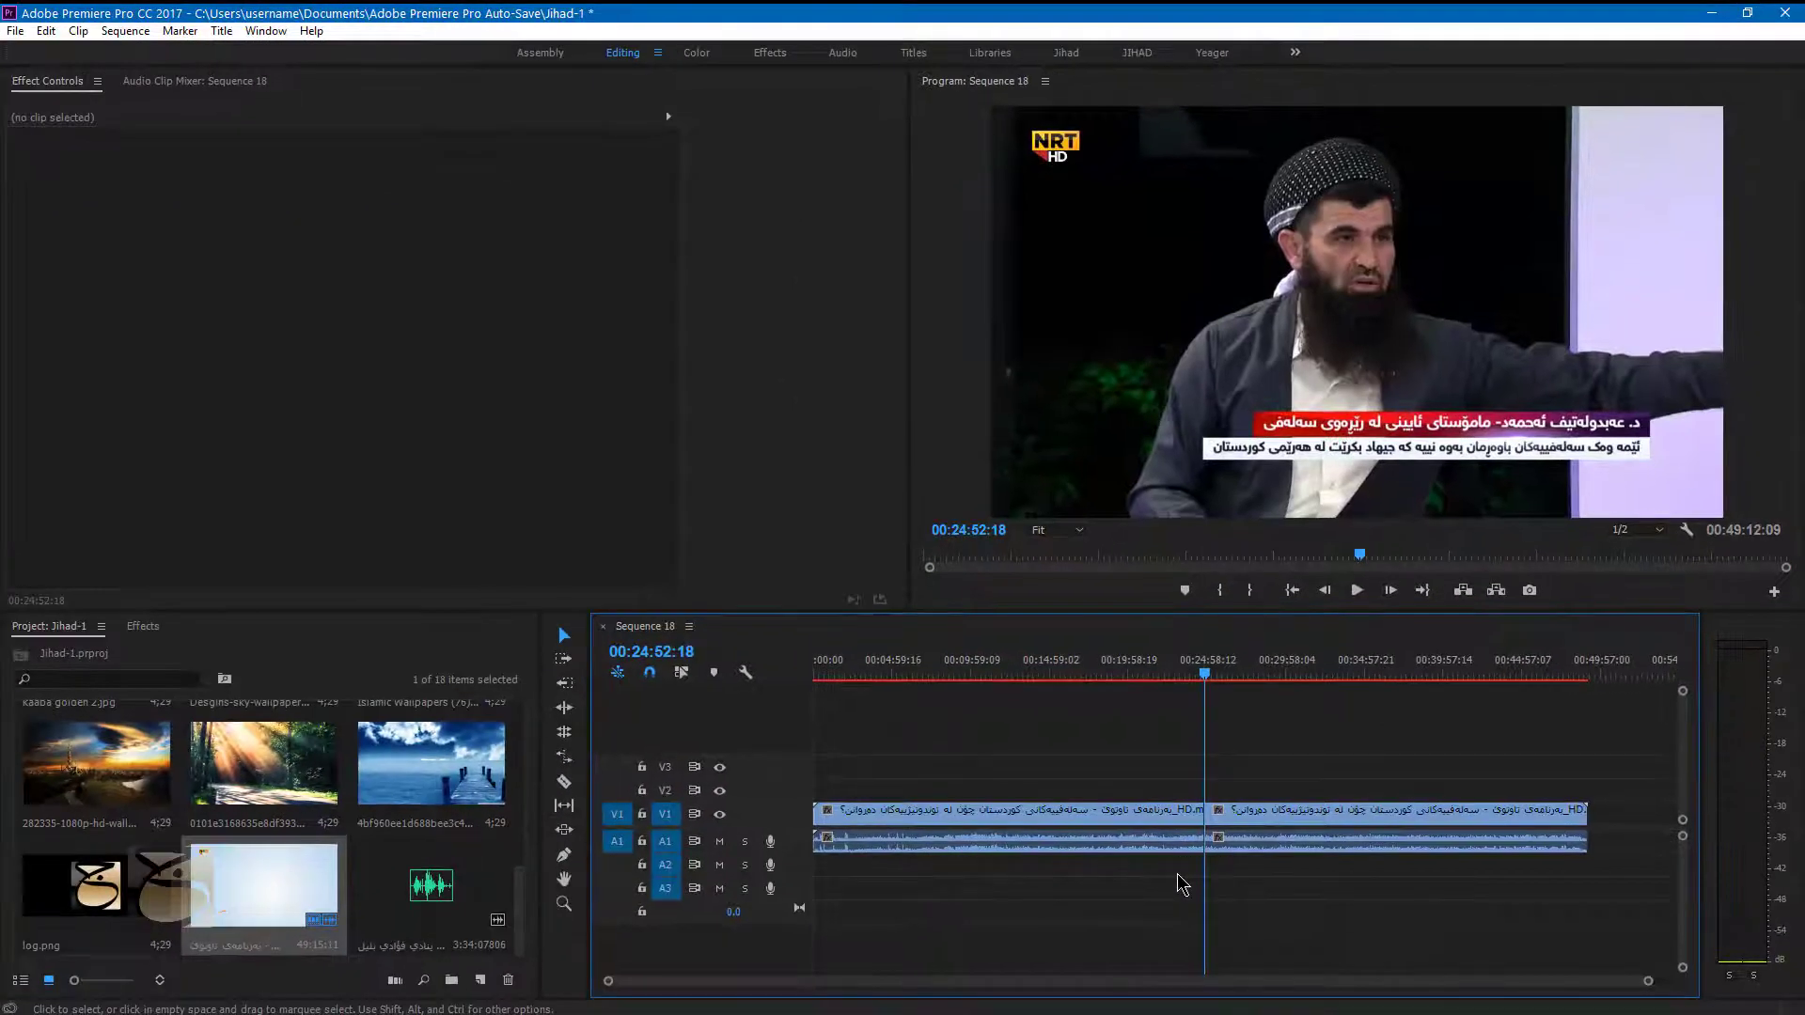
{"action": "left_click", "coordinate": [1268, 848]}
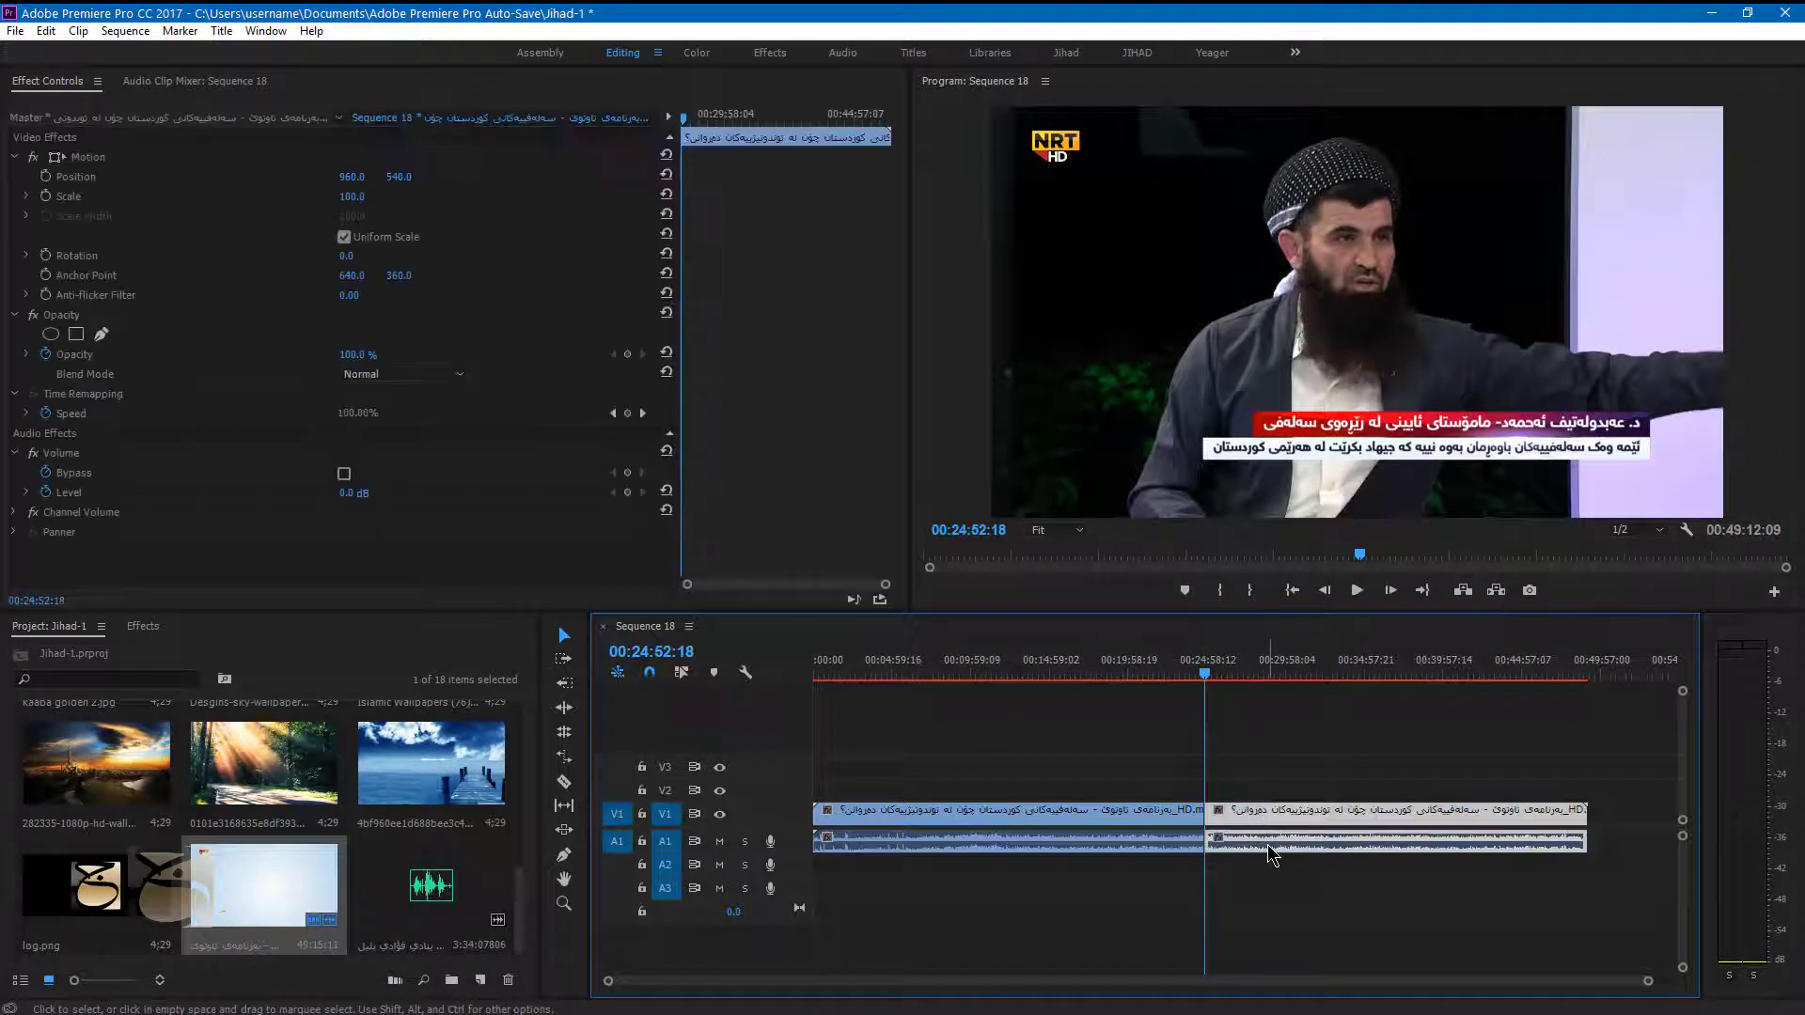
{"action": "key", "text": "Delete"}
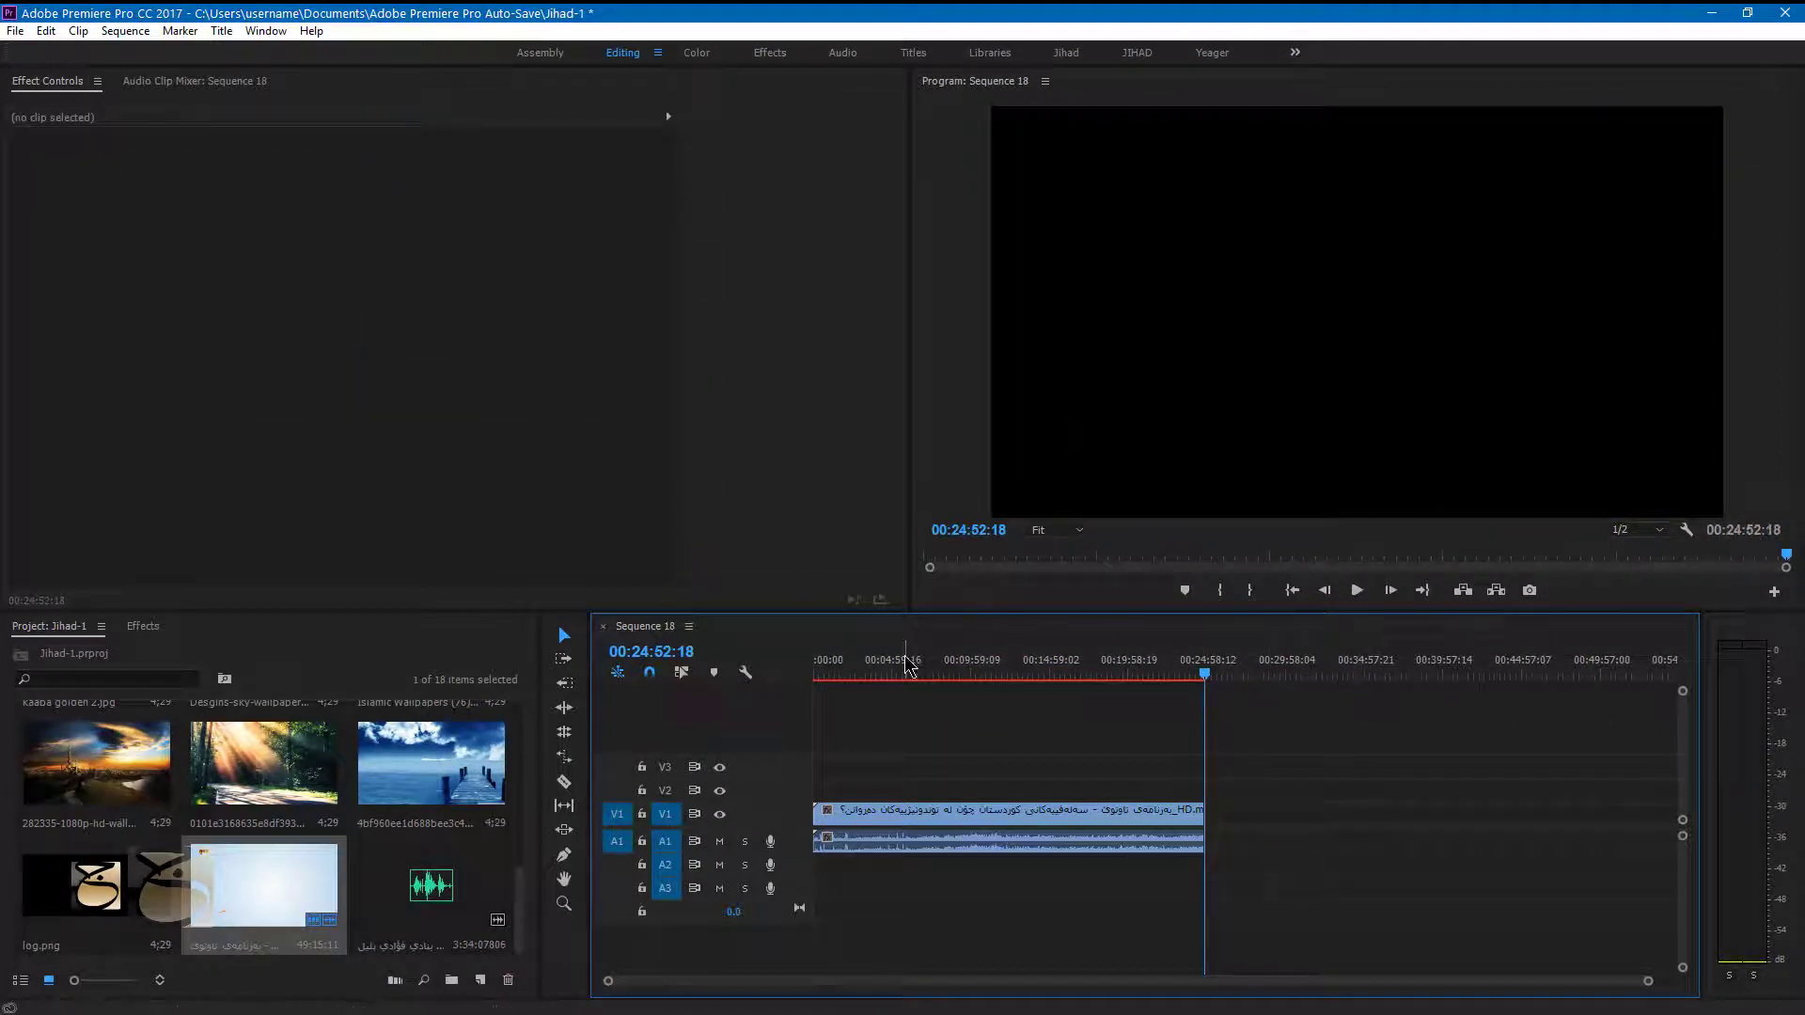
{"action": "mouse_move", "coordinate": [906, 674]}
{"action": "left_mouse_down"}
{"action": "mouse_move", "coordinate": [1052, 693]}
{"action": "mouse_move", "coordinate": [962, 700]}
{"action": "left_mouse_up"}
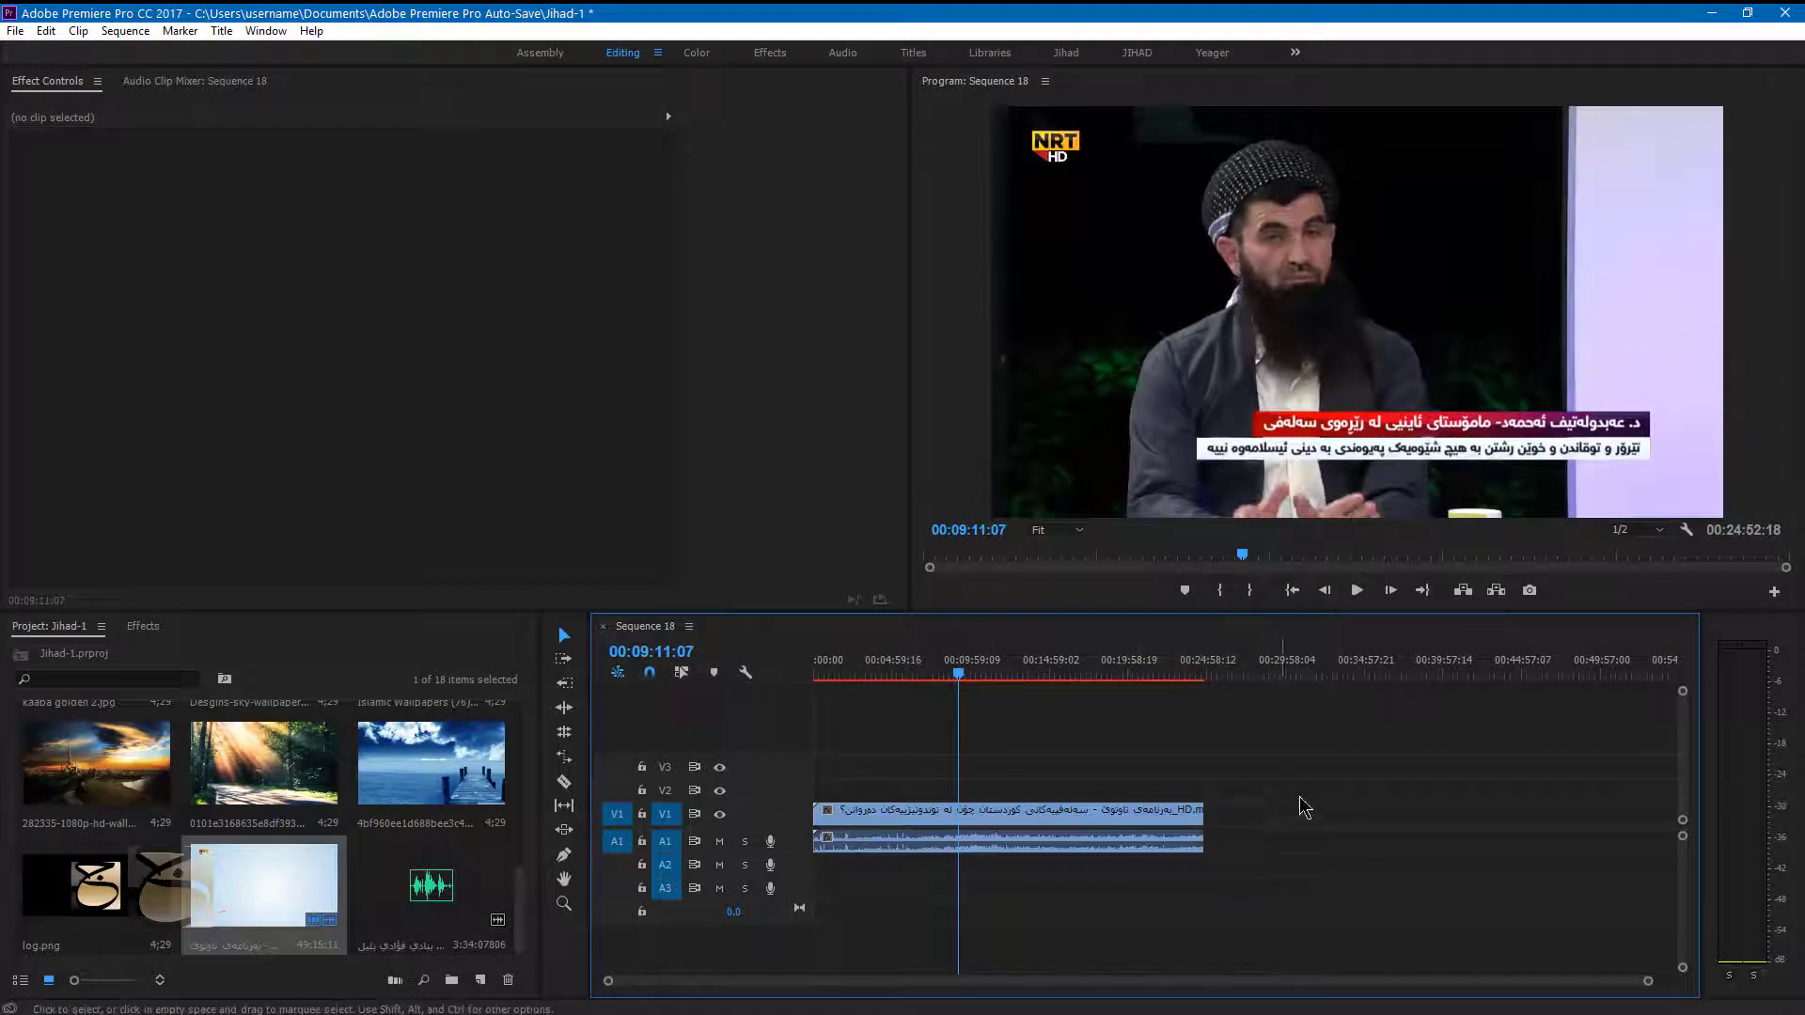
Find the start of the NRT intro animation and split the clip there with Ctrl+K.
{"action": "left_click_drag", "start_coordinate": [1305, 801], "coordinate": [846, 832]}
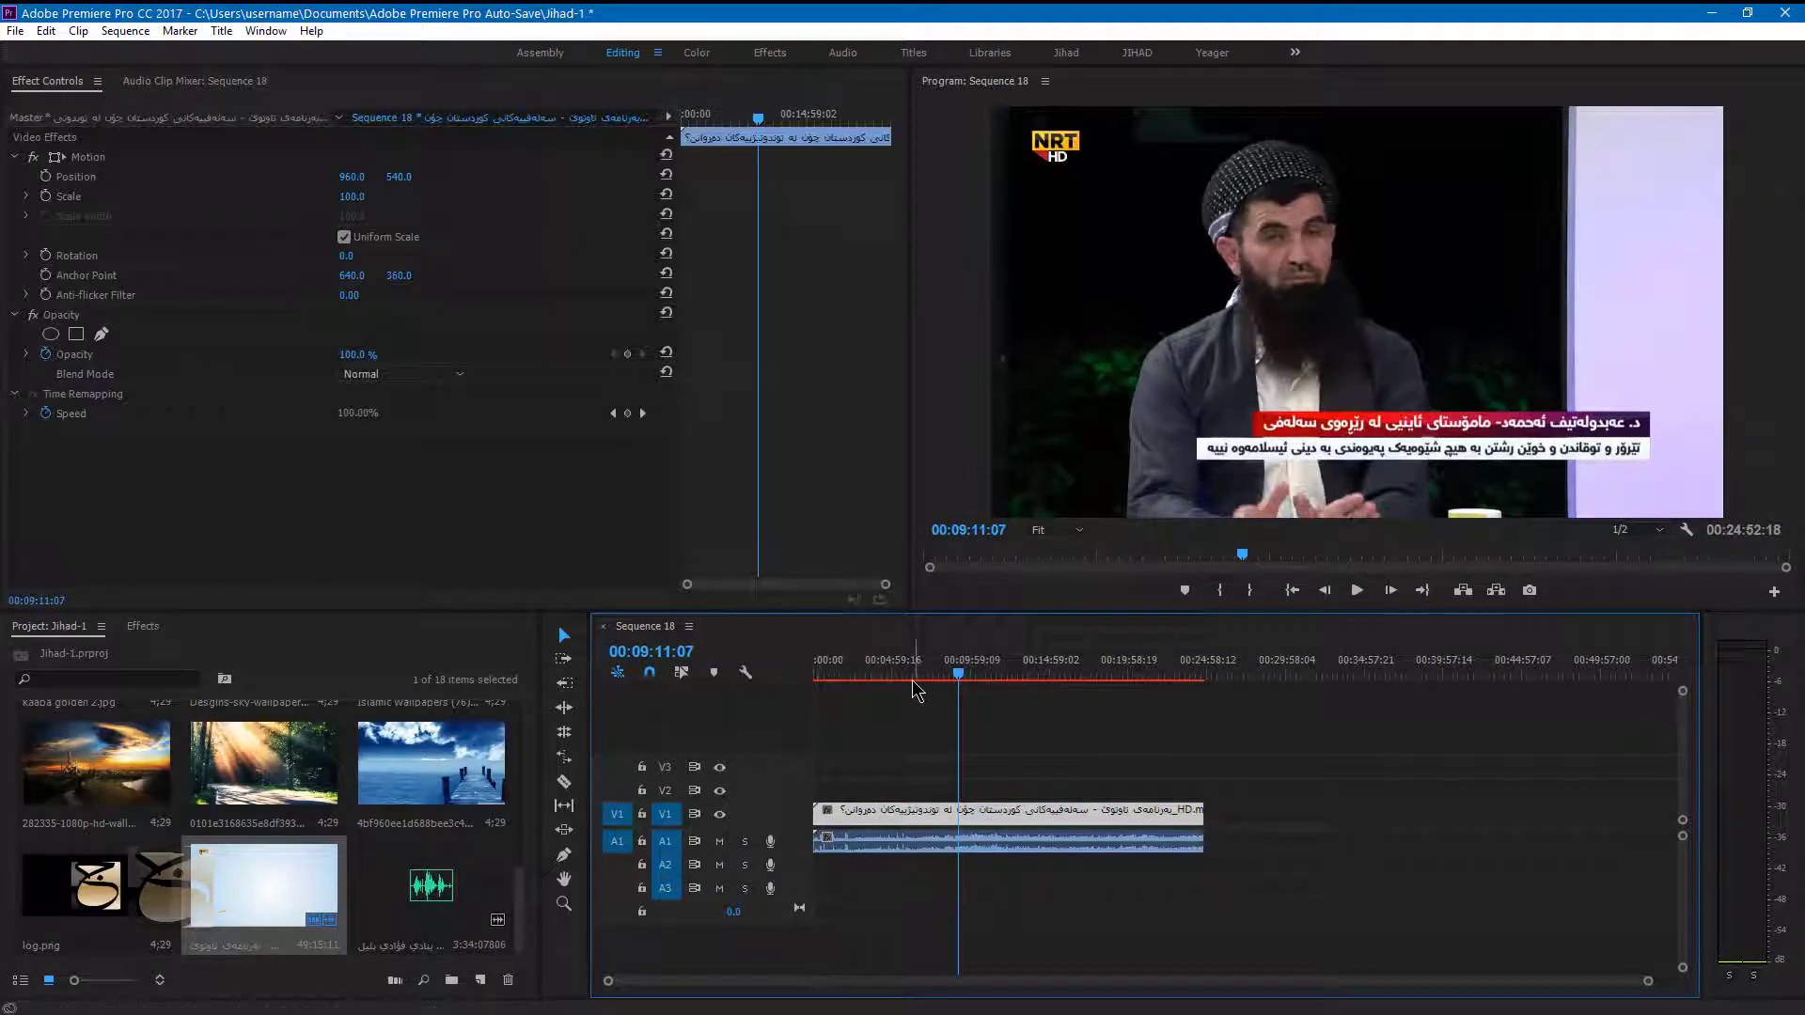
{"action": "left_click_drag", "start_coordinate": [958, 675], "coordinate": [886, 675]}
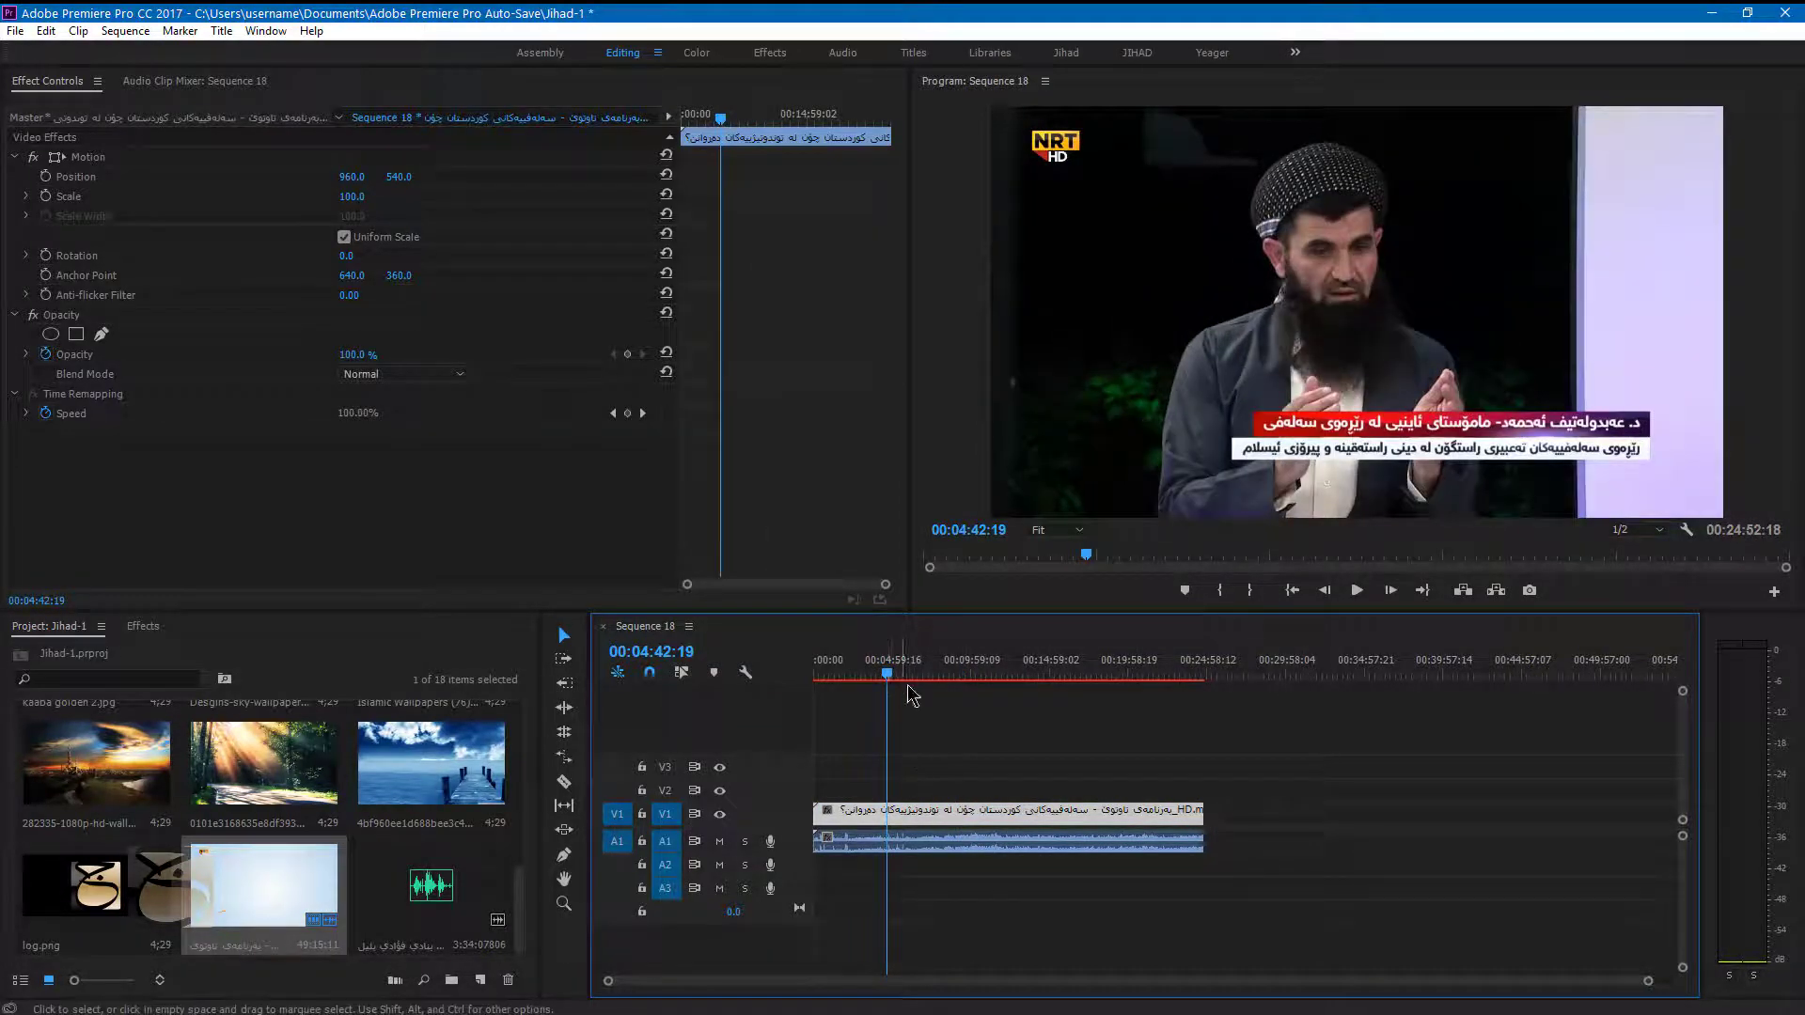
{"action": "left_click", "coordinate": [884, 677]}
{"action": "left_click_drag", "start_coordinate": [892, 678], "coordinate": [928, 694]}
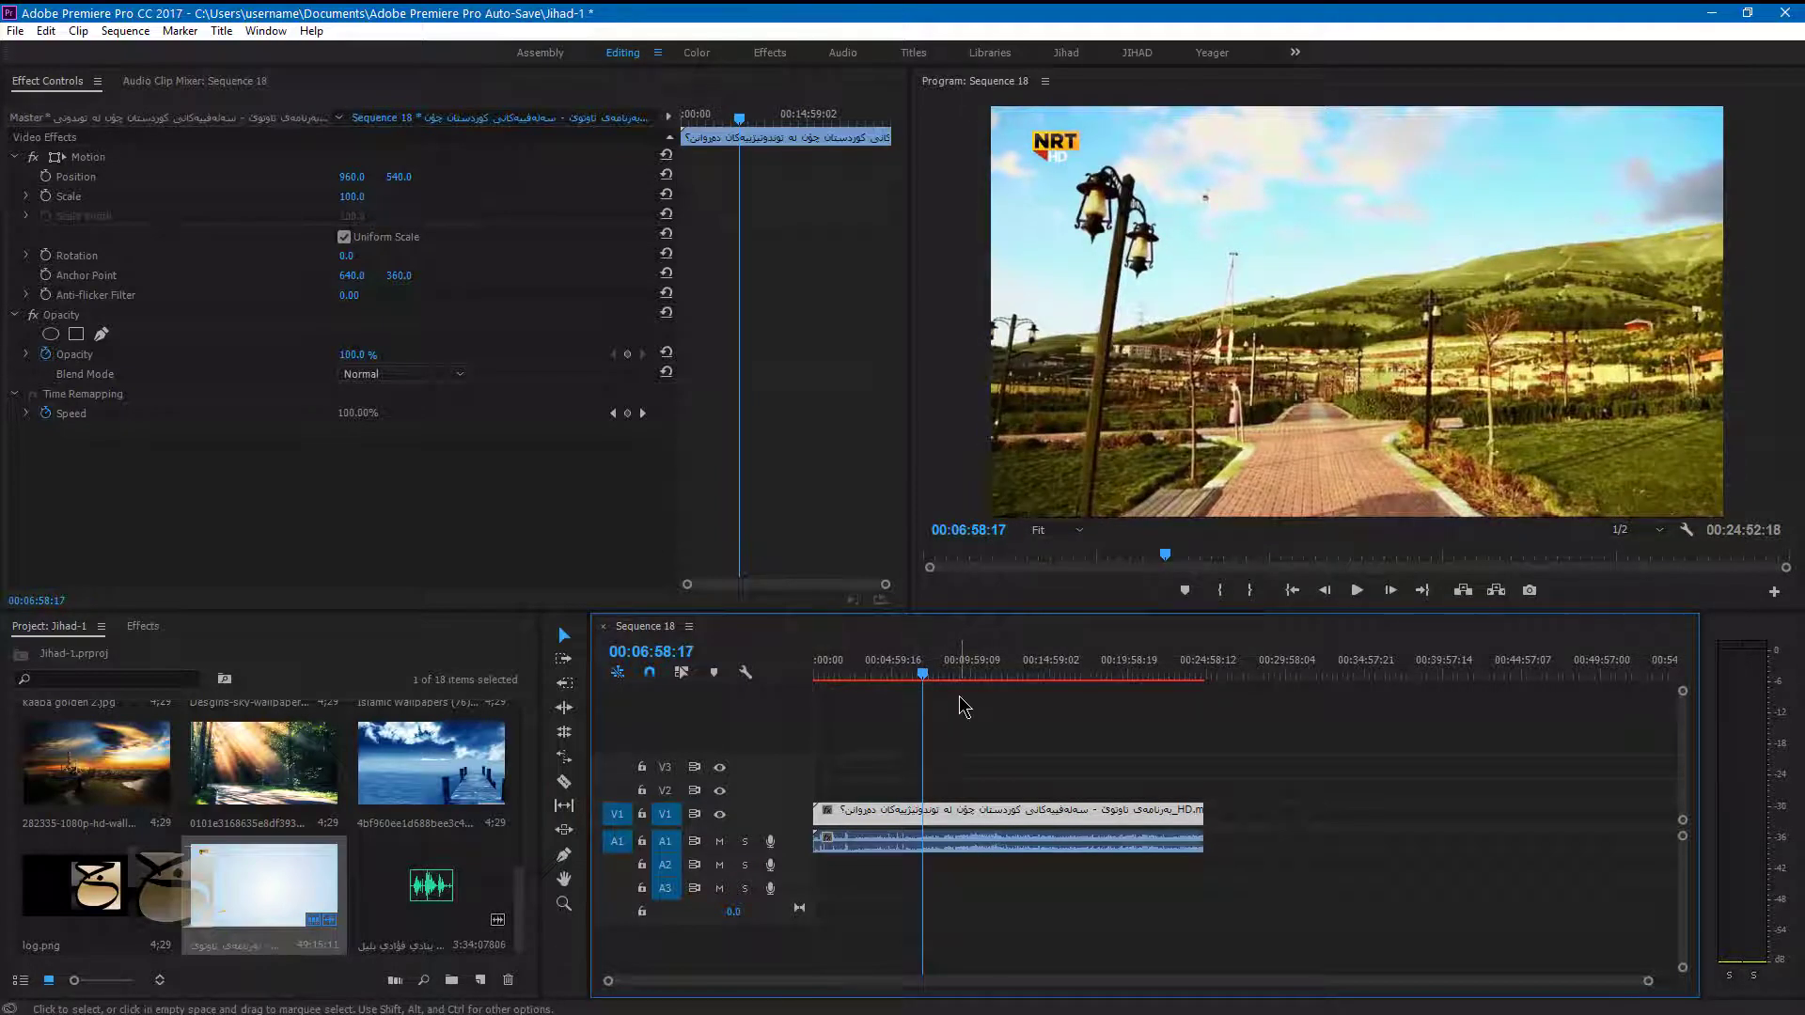
{"action": "key", "text": "space"}
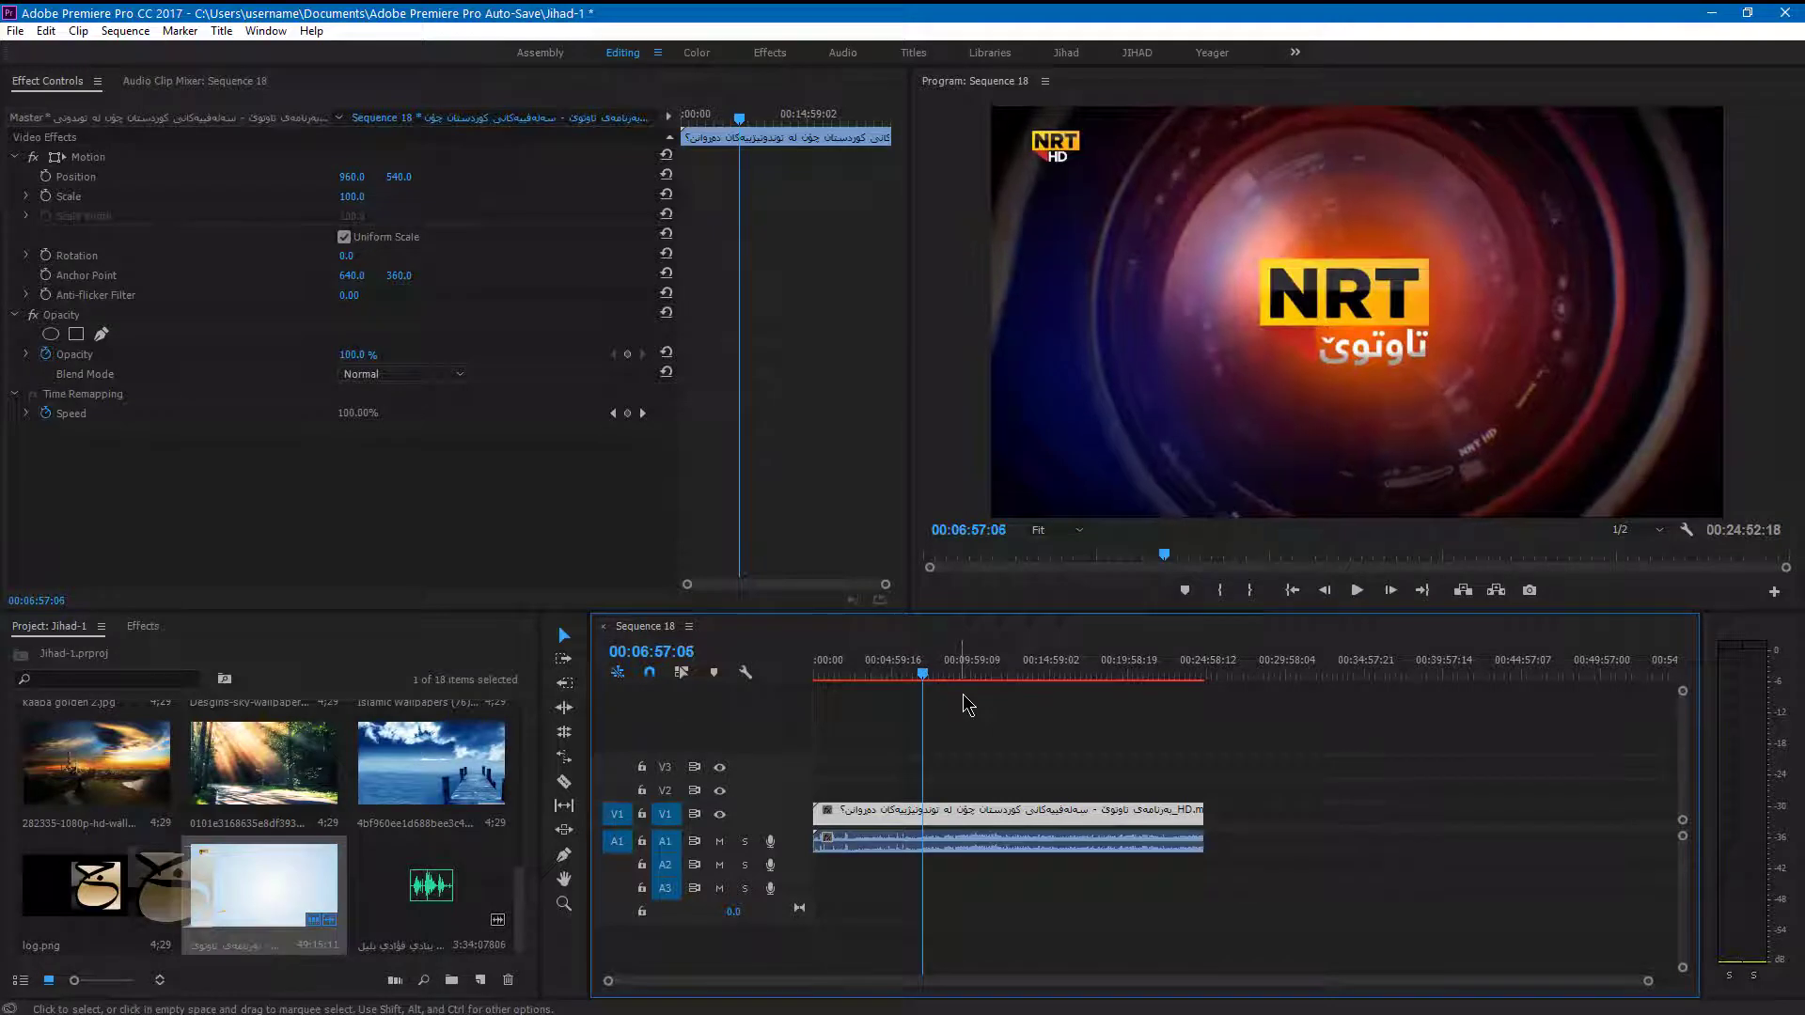
{"action": "left_click", "coordinate": [987, 841]}
{"action": "key", "text": "ctrl+k"}
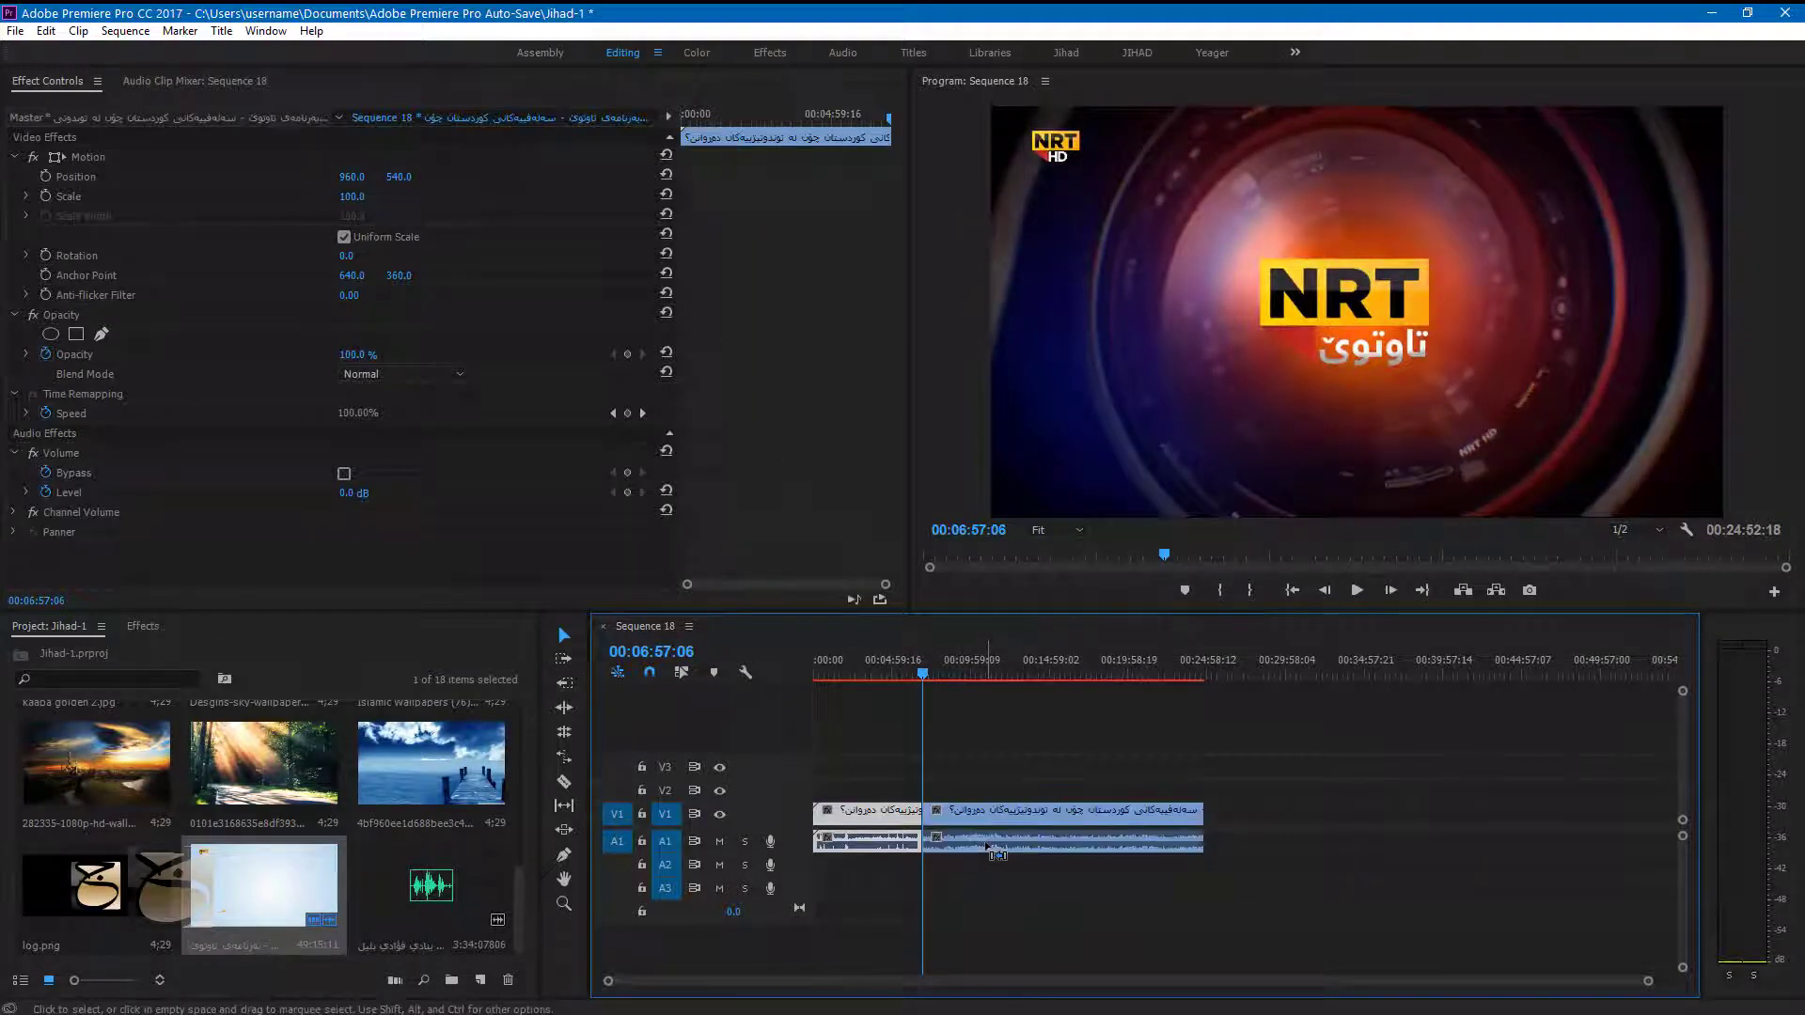
Trim the intro animation off the second segment's head, shortening the sequence to 00:23:46:16.
{"action": "left_click", "coordinate": [938, 673]}
{"action": "left_click_drag", "start_coordinate": [938, 673], "coordinate": [947, 673]}
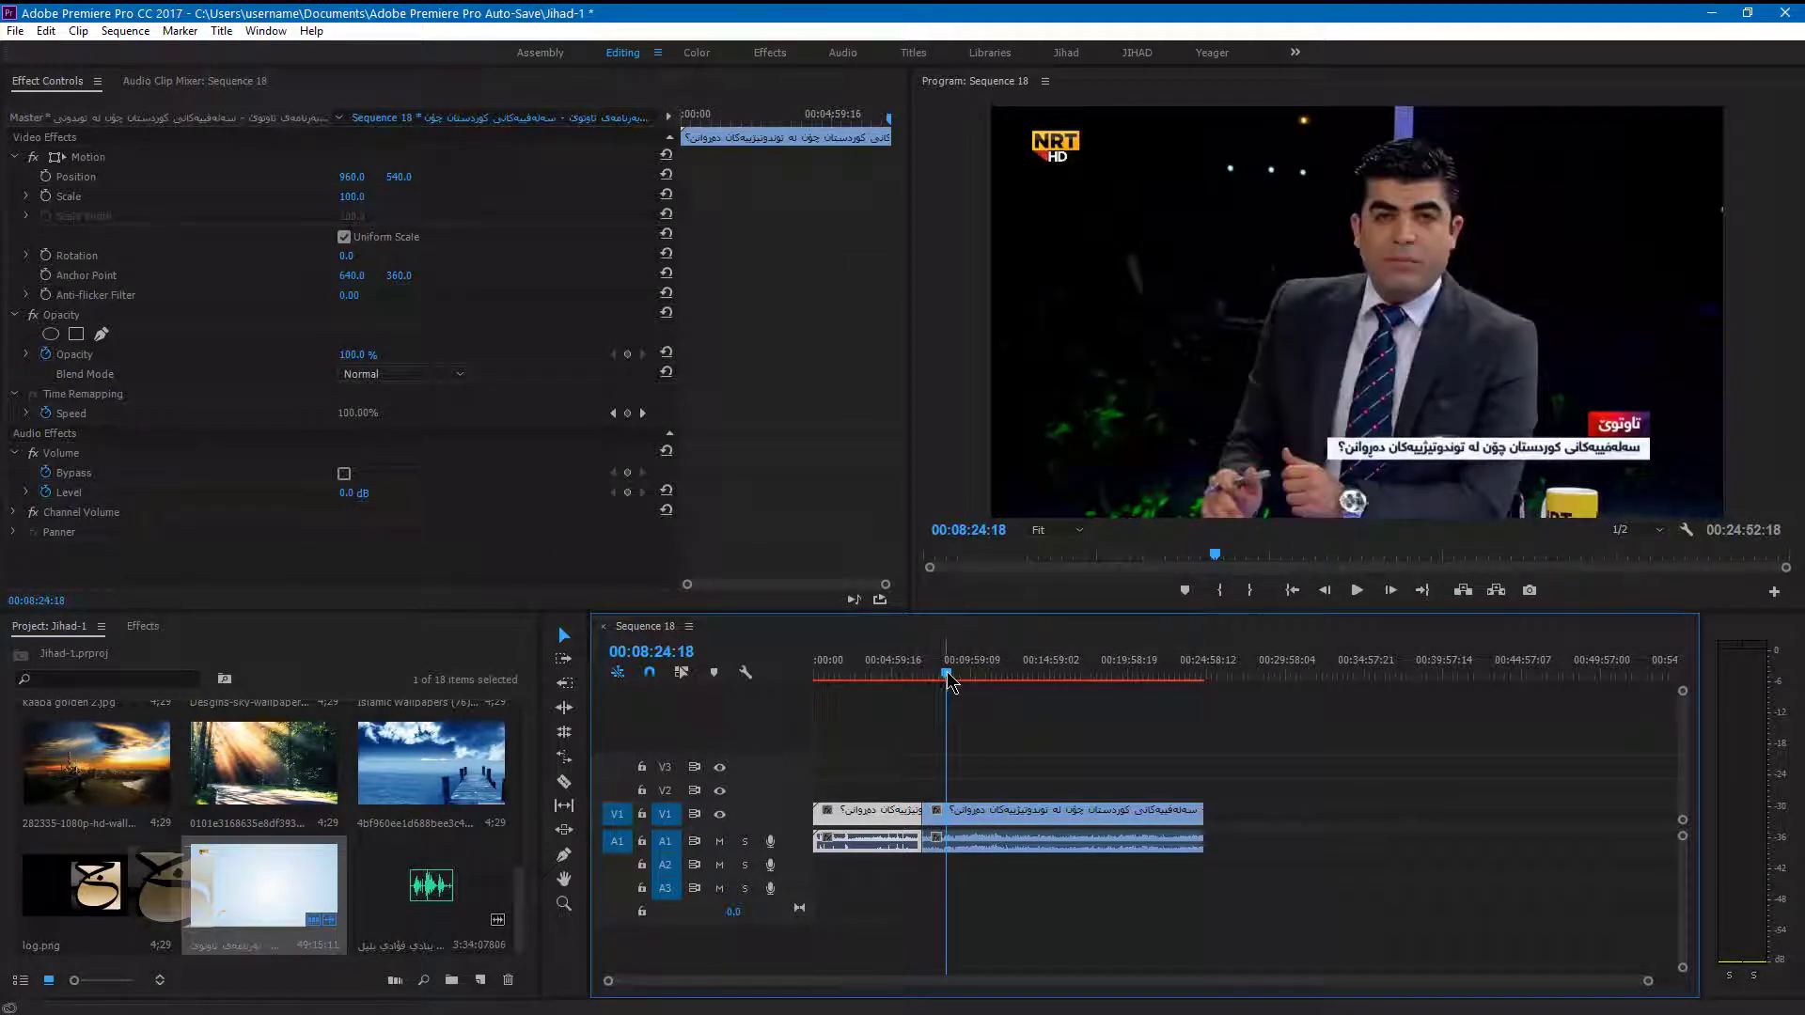
{"action": "key", "text": "j"}
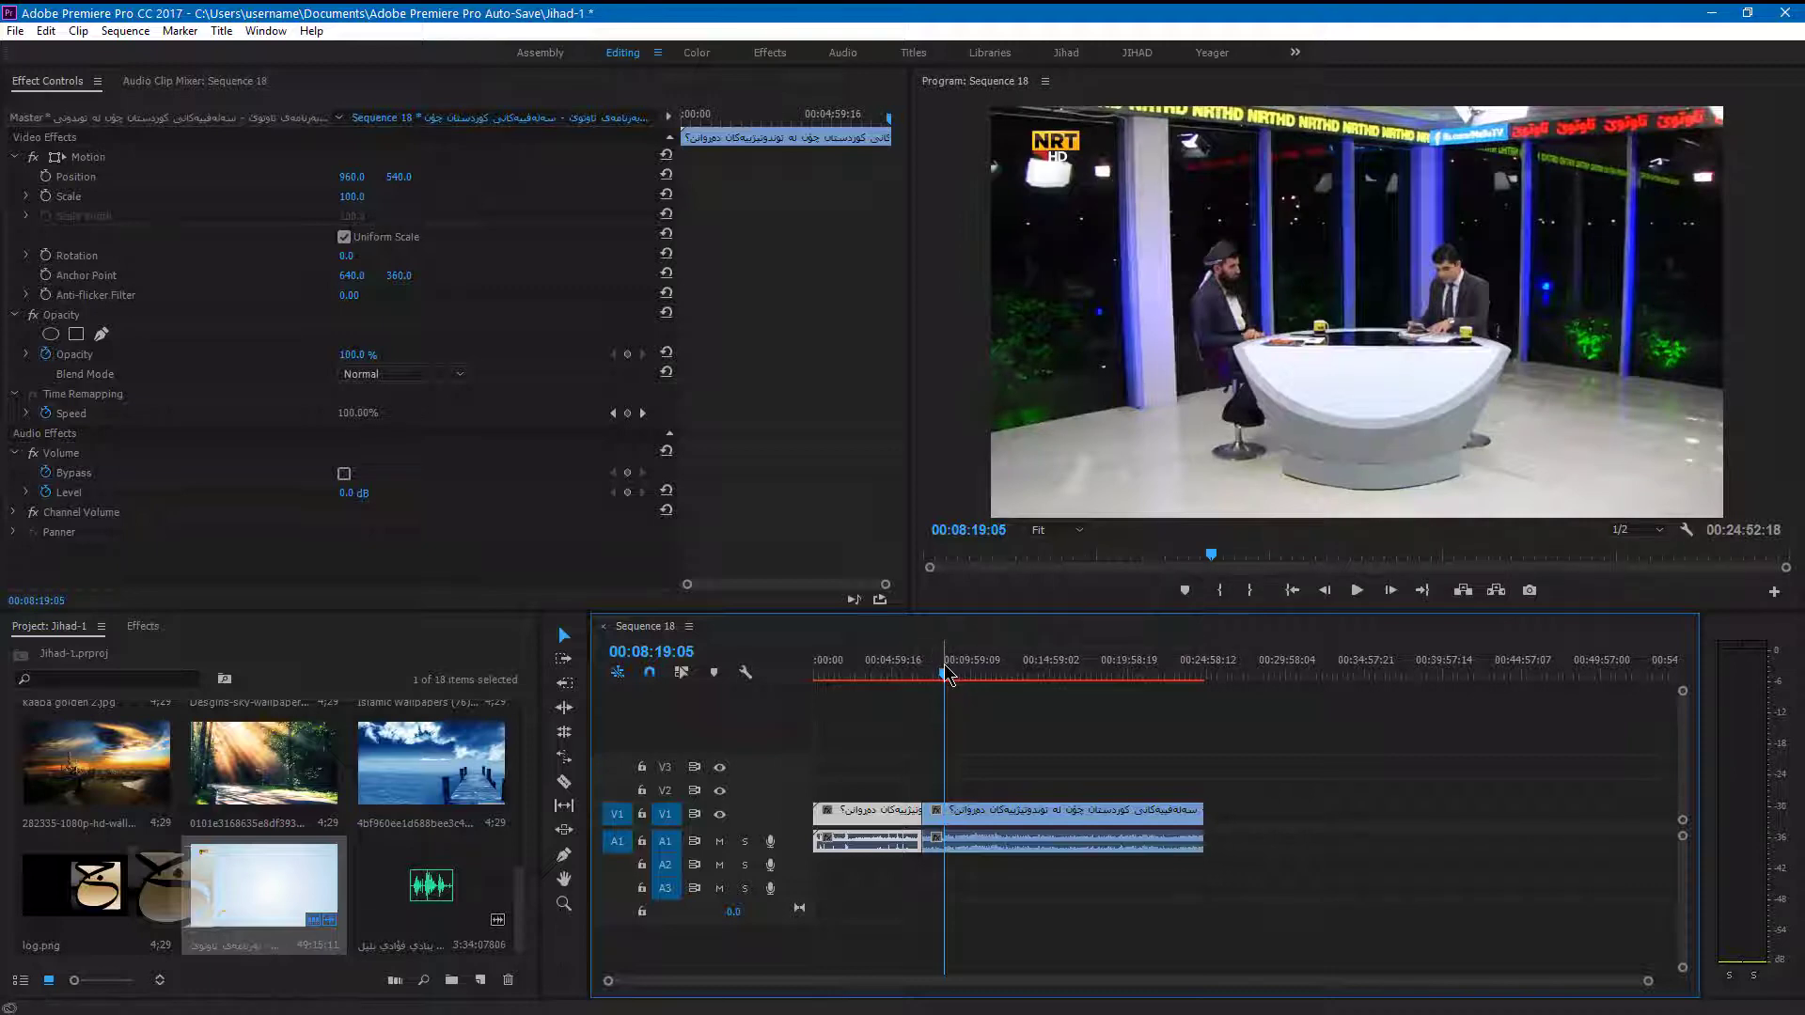
{"action": "key", "text": "j"}
{"action": "key", "text": "j"}
{"action": "key", "text": "j"}
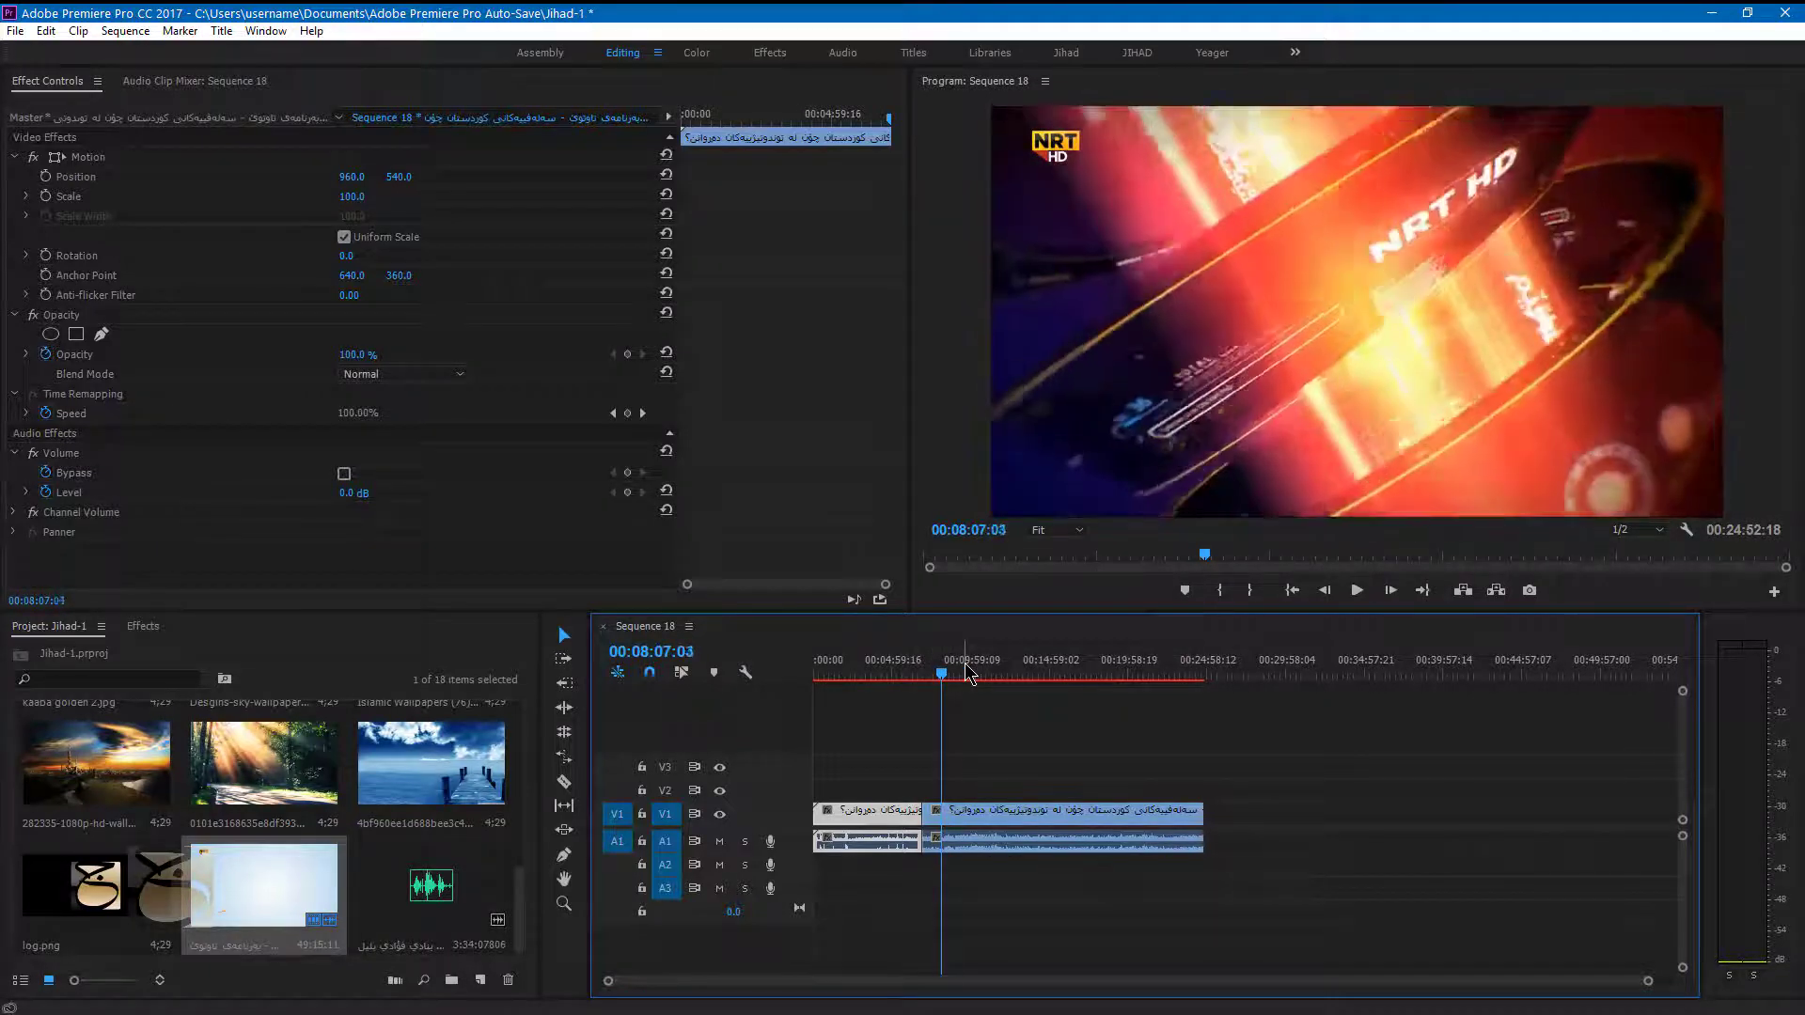
{"action": "key", "text": "j"}
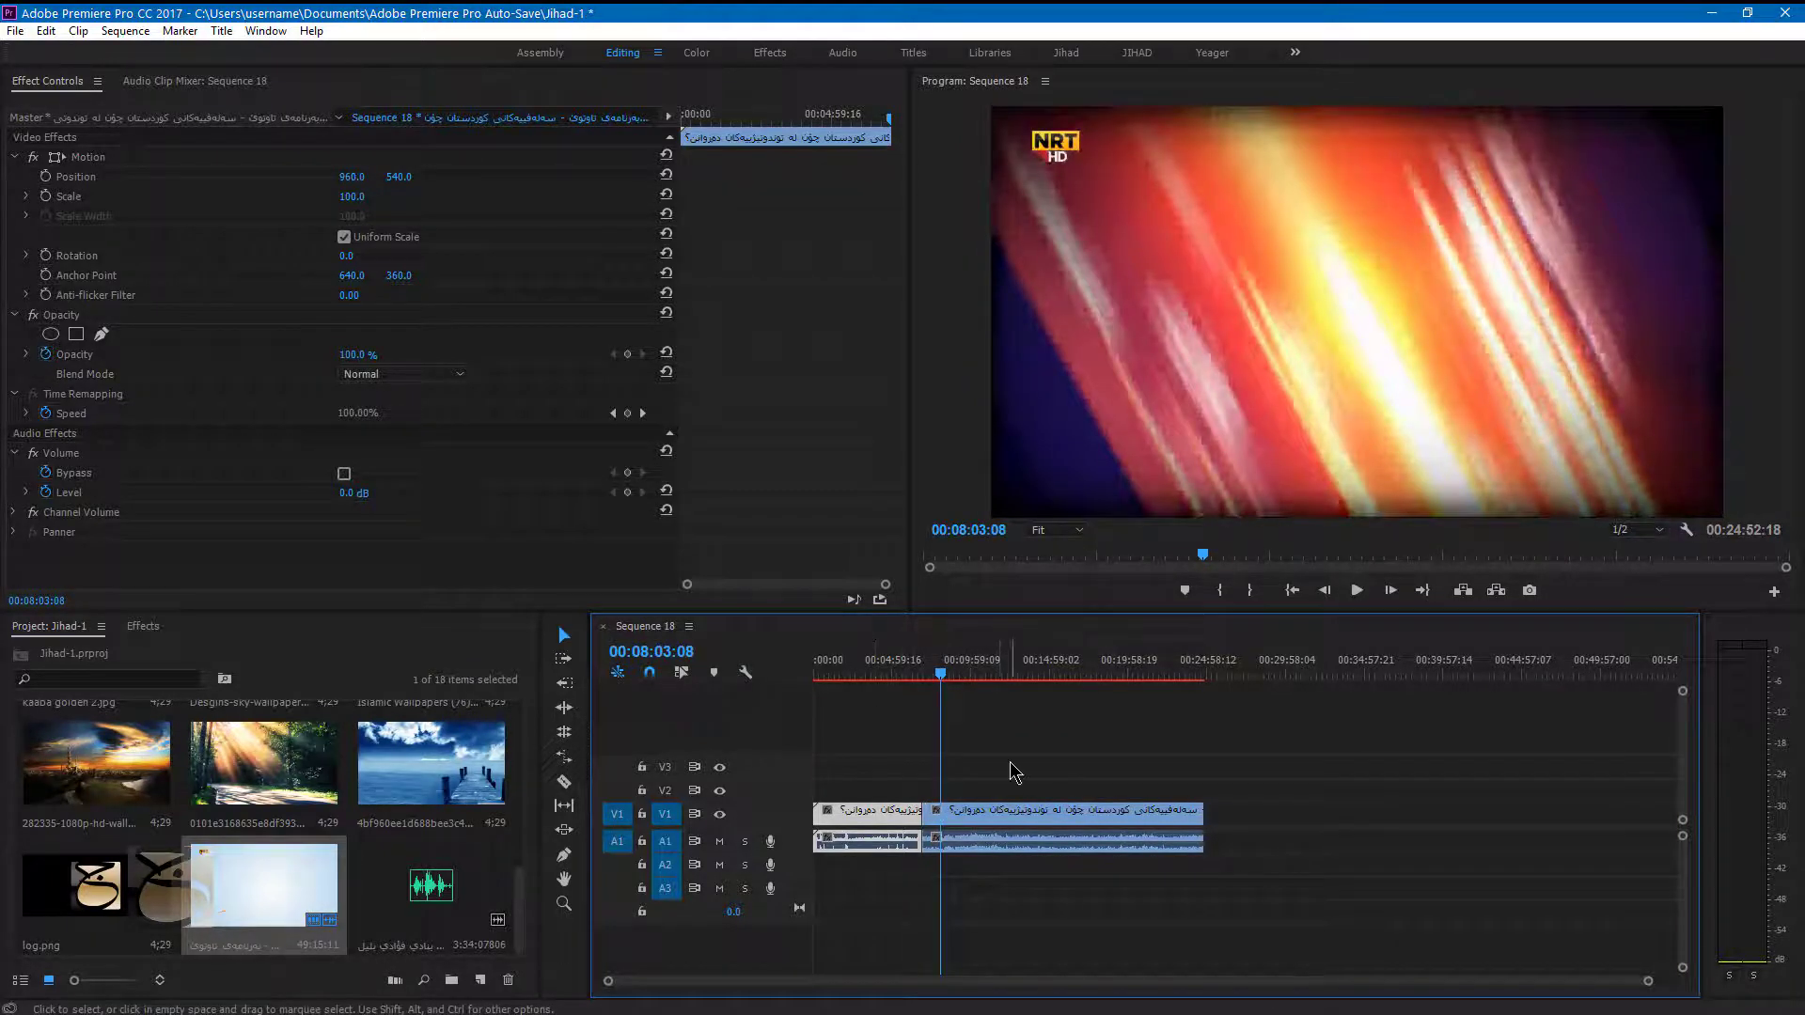
{"action": "mouse_move", "coordinate": [1004, 767]}
{"action": "left_mouse_down"}
{"action": "mouse_move", "coordinate": [986, 827]}
{"action": "mouse_move", "coordinate": [949, 820]}
{"action": "left_mouse_up"}
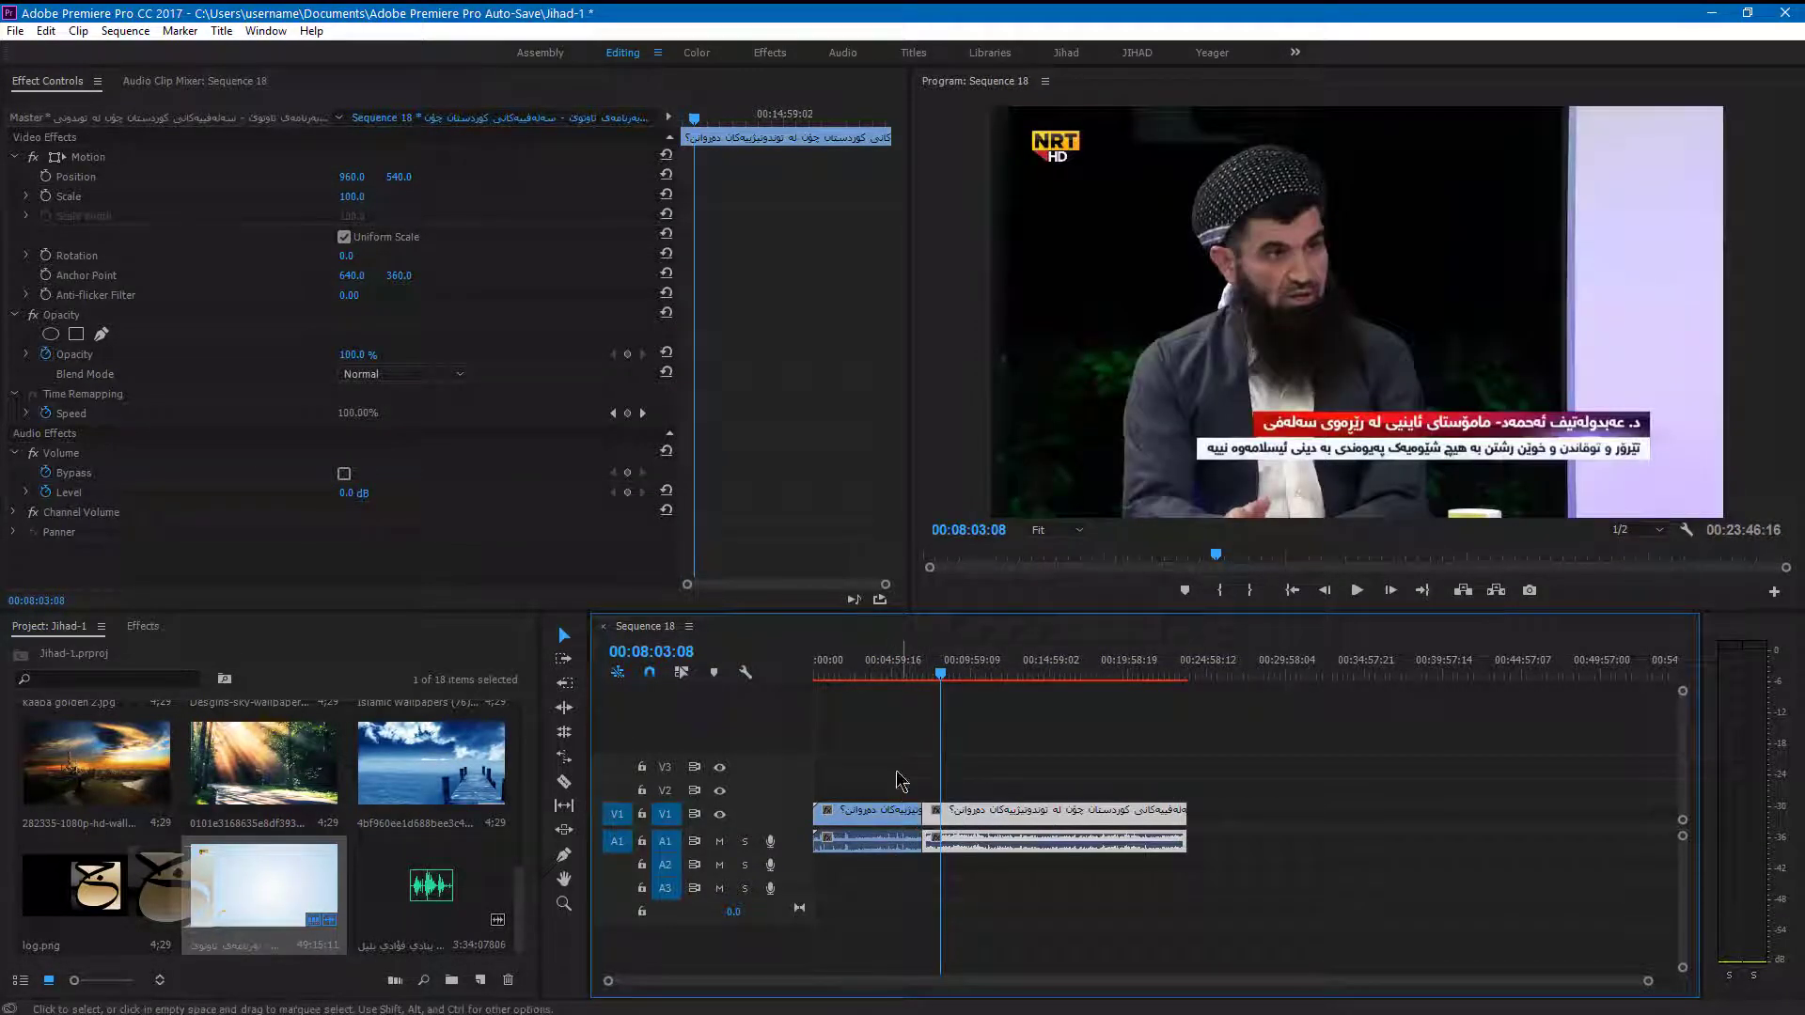
{"action": "key", "text": "Home"}
{"action": "left_click", "coordinate": [908, 673]}
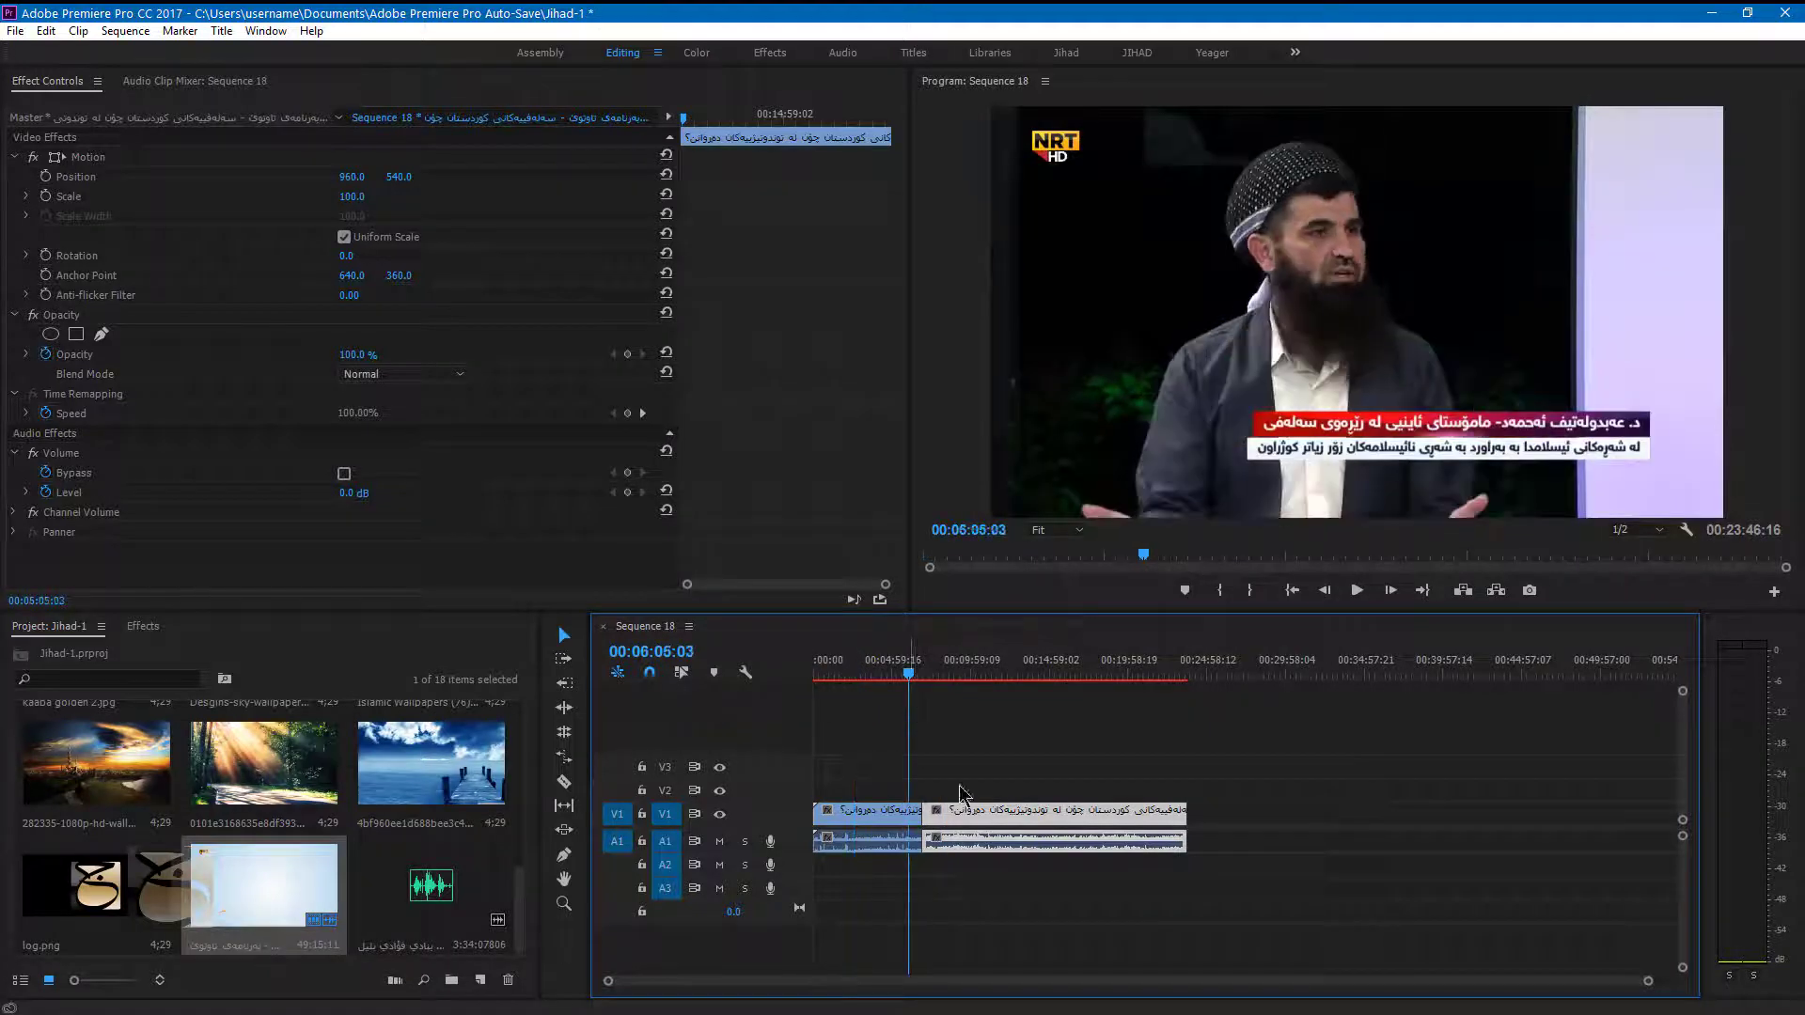
Clear all clips from Sequence 18 and place the open-book image at its start.
{"action": "left_click_drag", "start_coordinate": [1310, 769], "coordinate": [875, 877]}
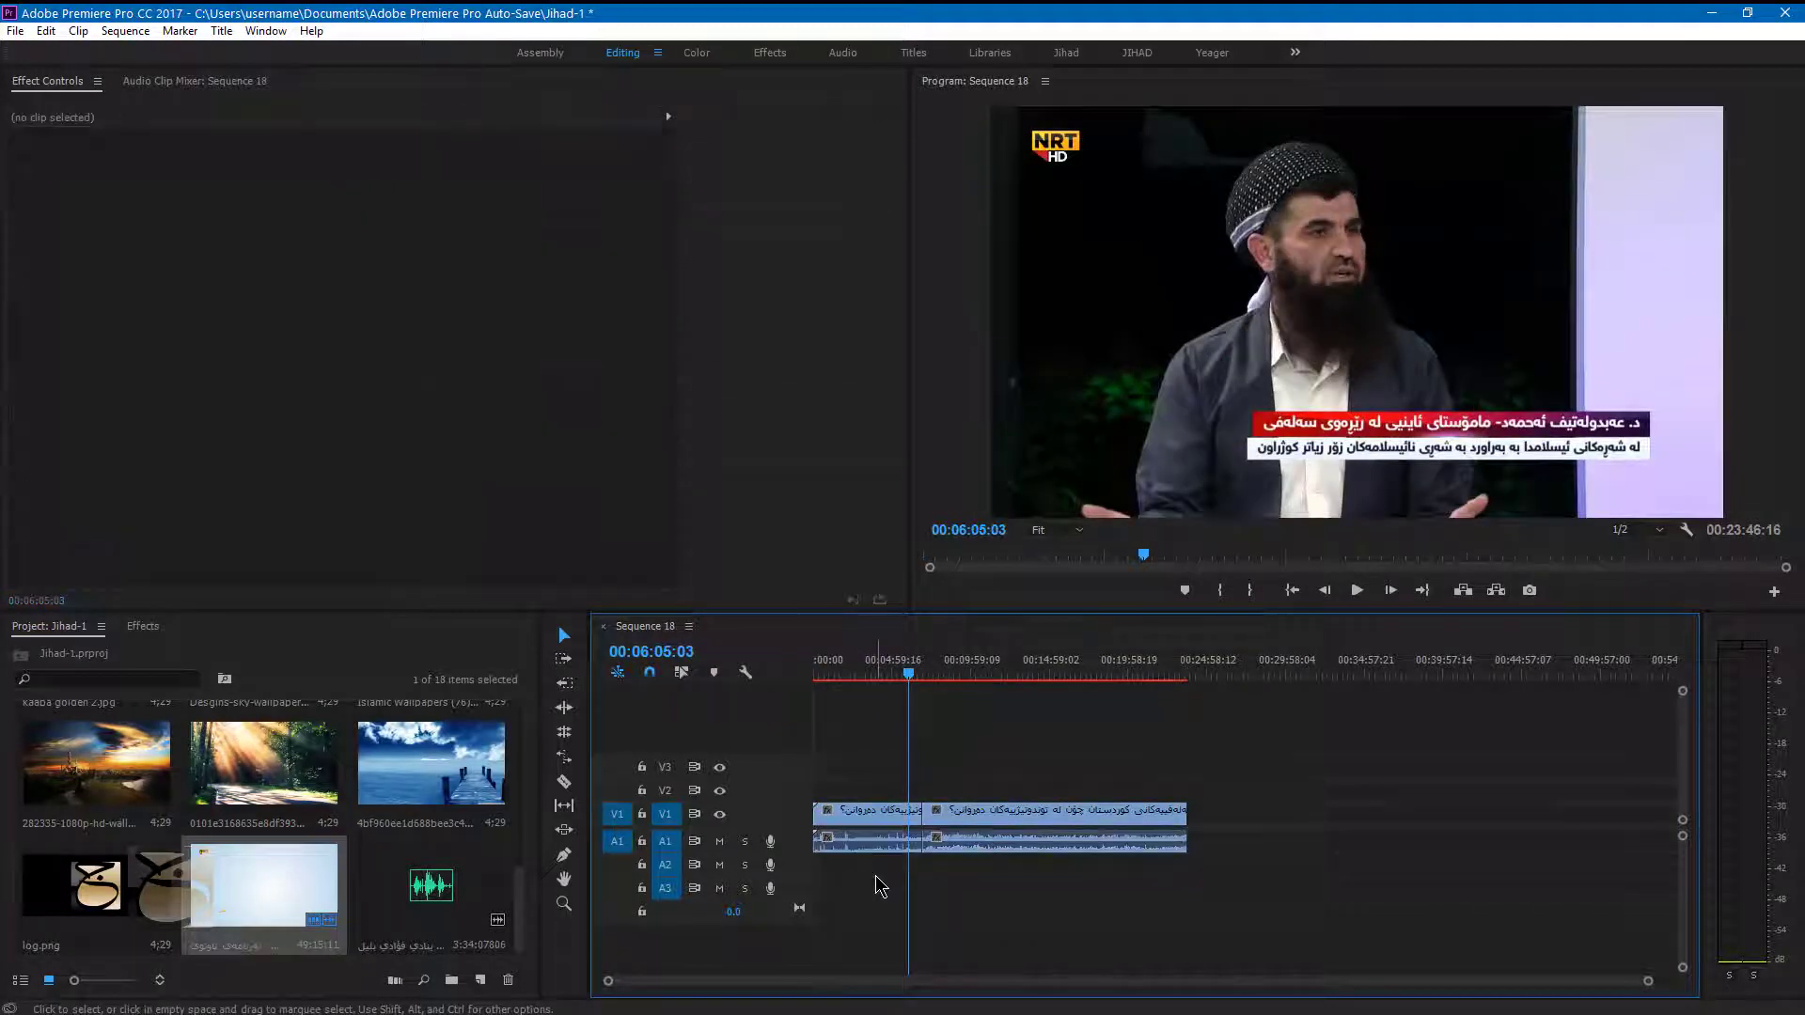
{"action": "left_click_drag", "start_coordinate": [1139, 716], "coordinate": [794, 910]}
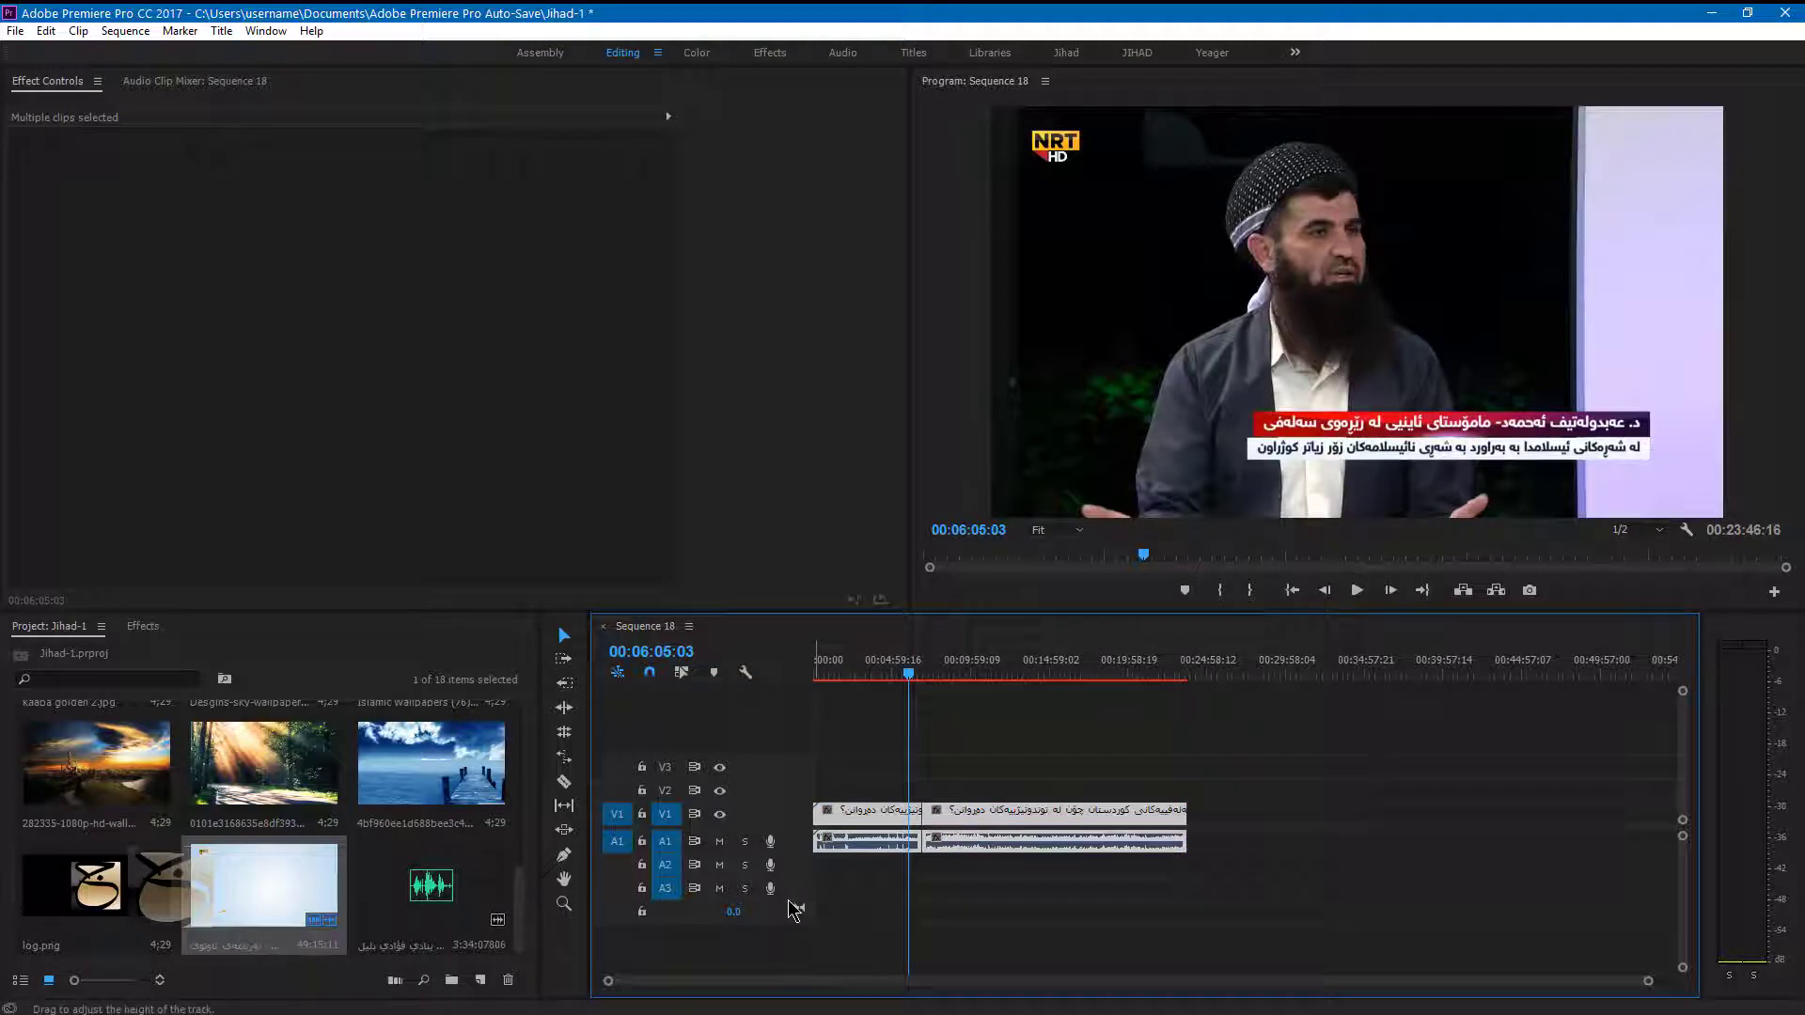
{"action": "key", "text": "Delete"}
{"action": "scroll", "coordinate": [282, 827], "scroll_direction": "up", "scroll_amount": 5}
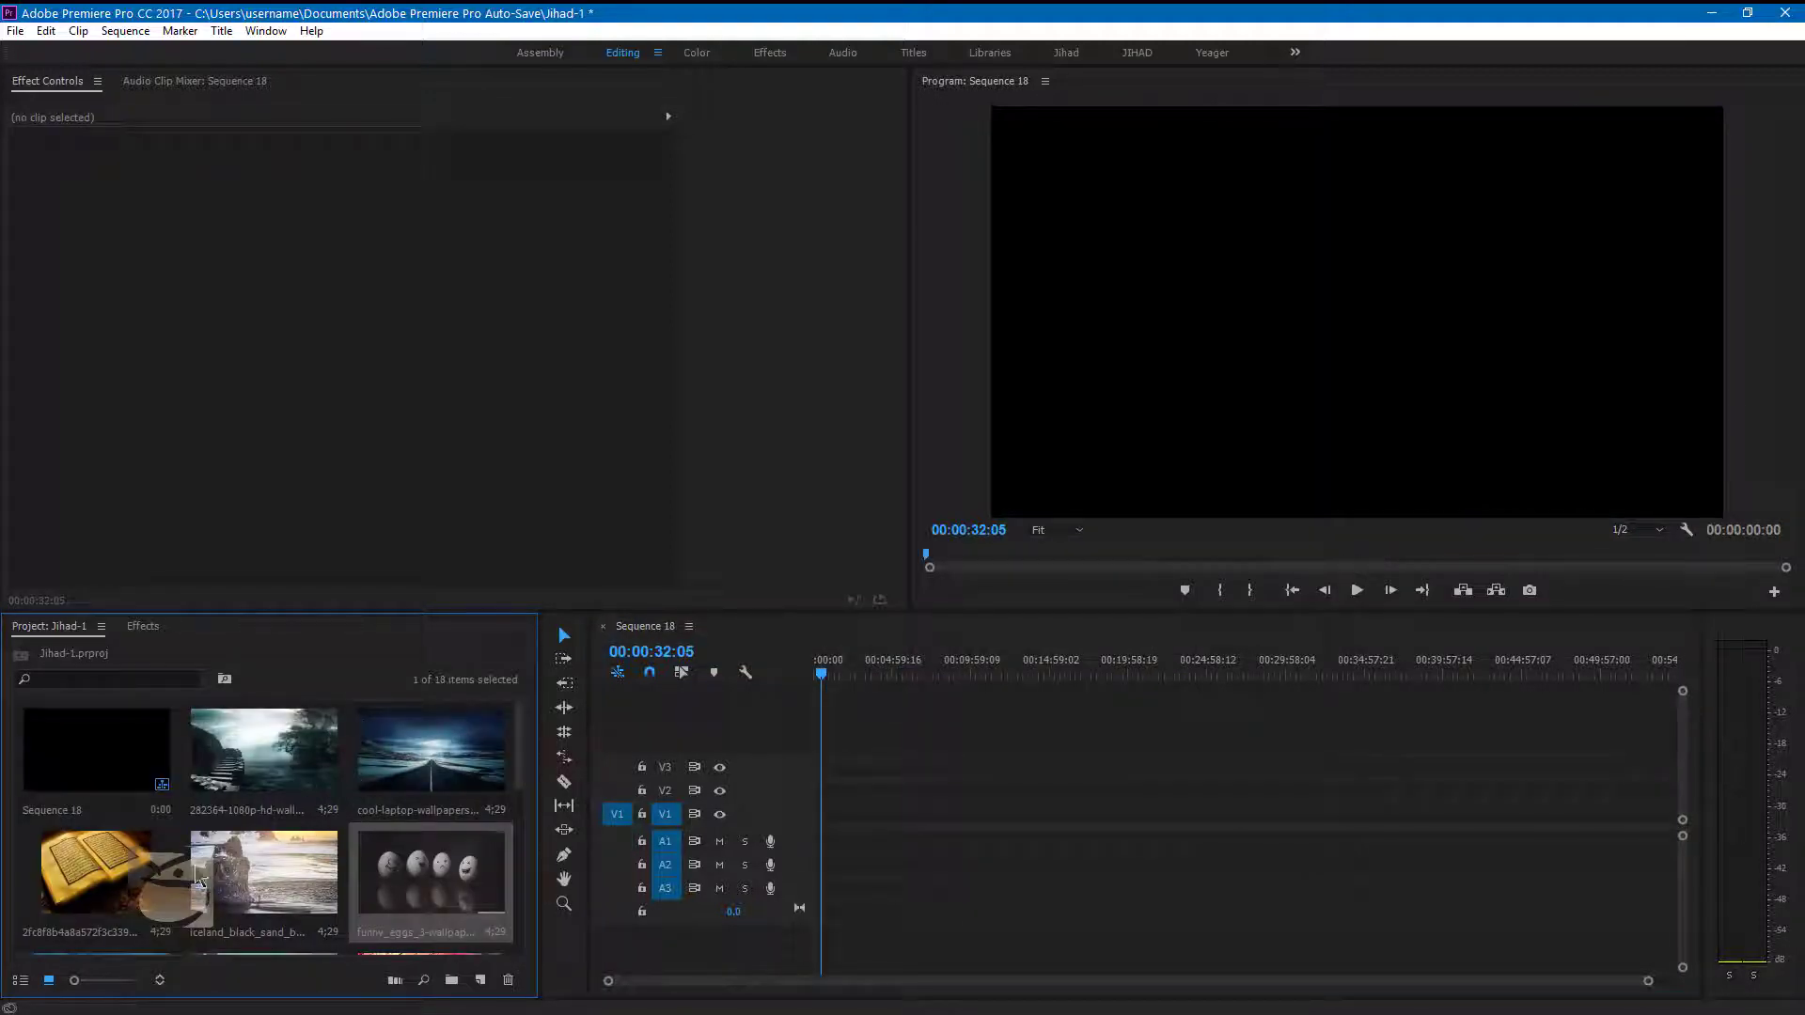
{"action": "left_click", "coordinate": [129, 873]}
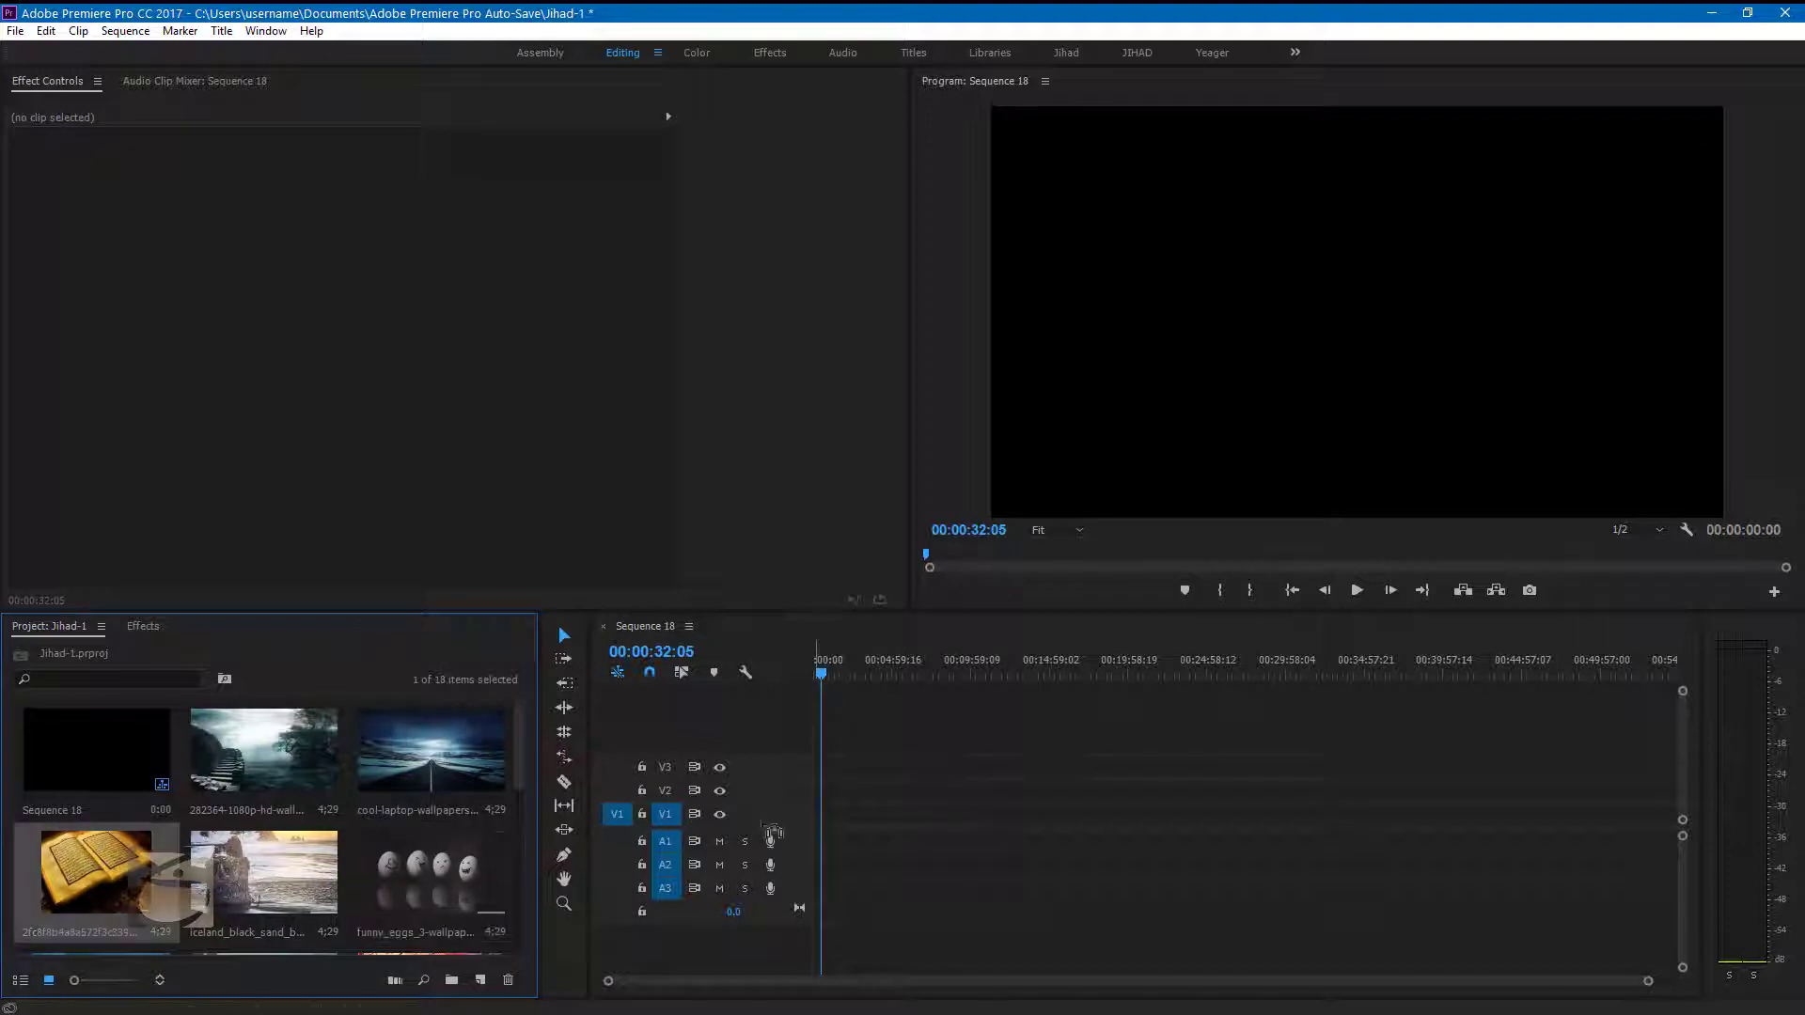
{"action": "left_click_drag", "start_coordinate": [772, 834], "coordinate": [805, 816]}
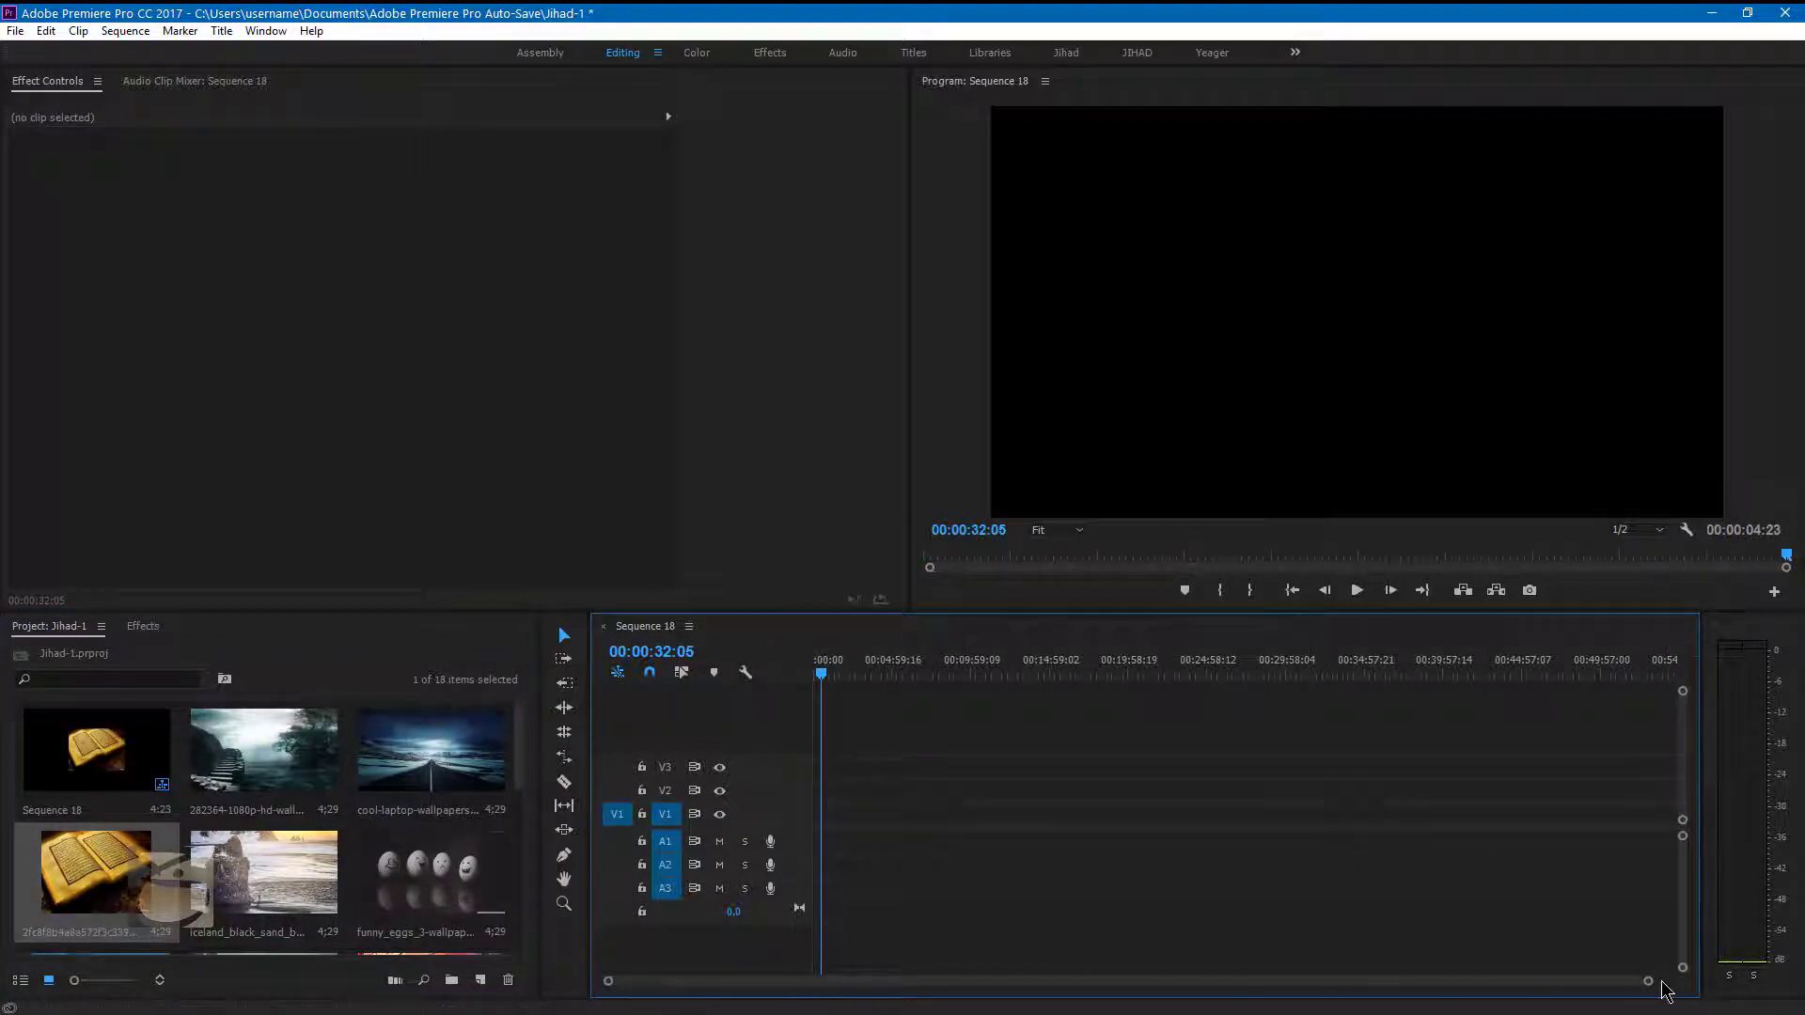
Lengthen the open-book clip to end at 00:00:10:00.
{"action": "left_click_drag", "start_coordinate": [1650, 982], "coordinate": [828, 982]}
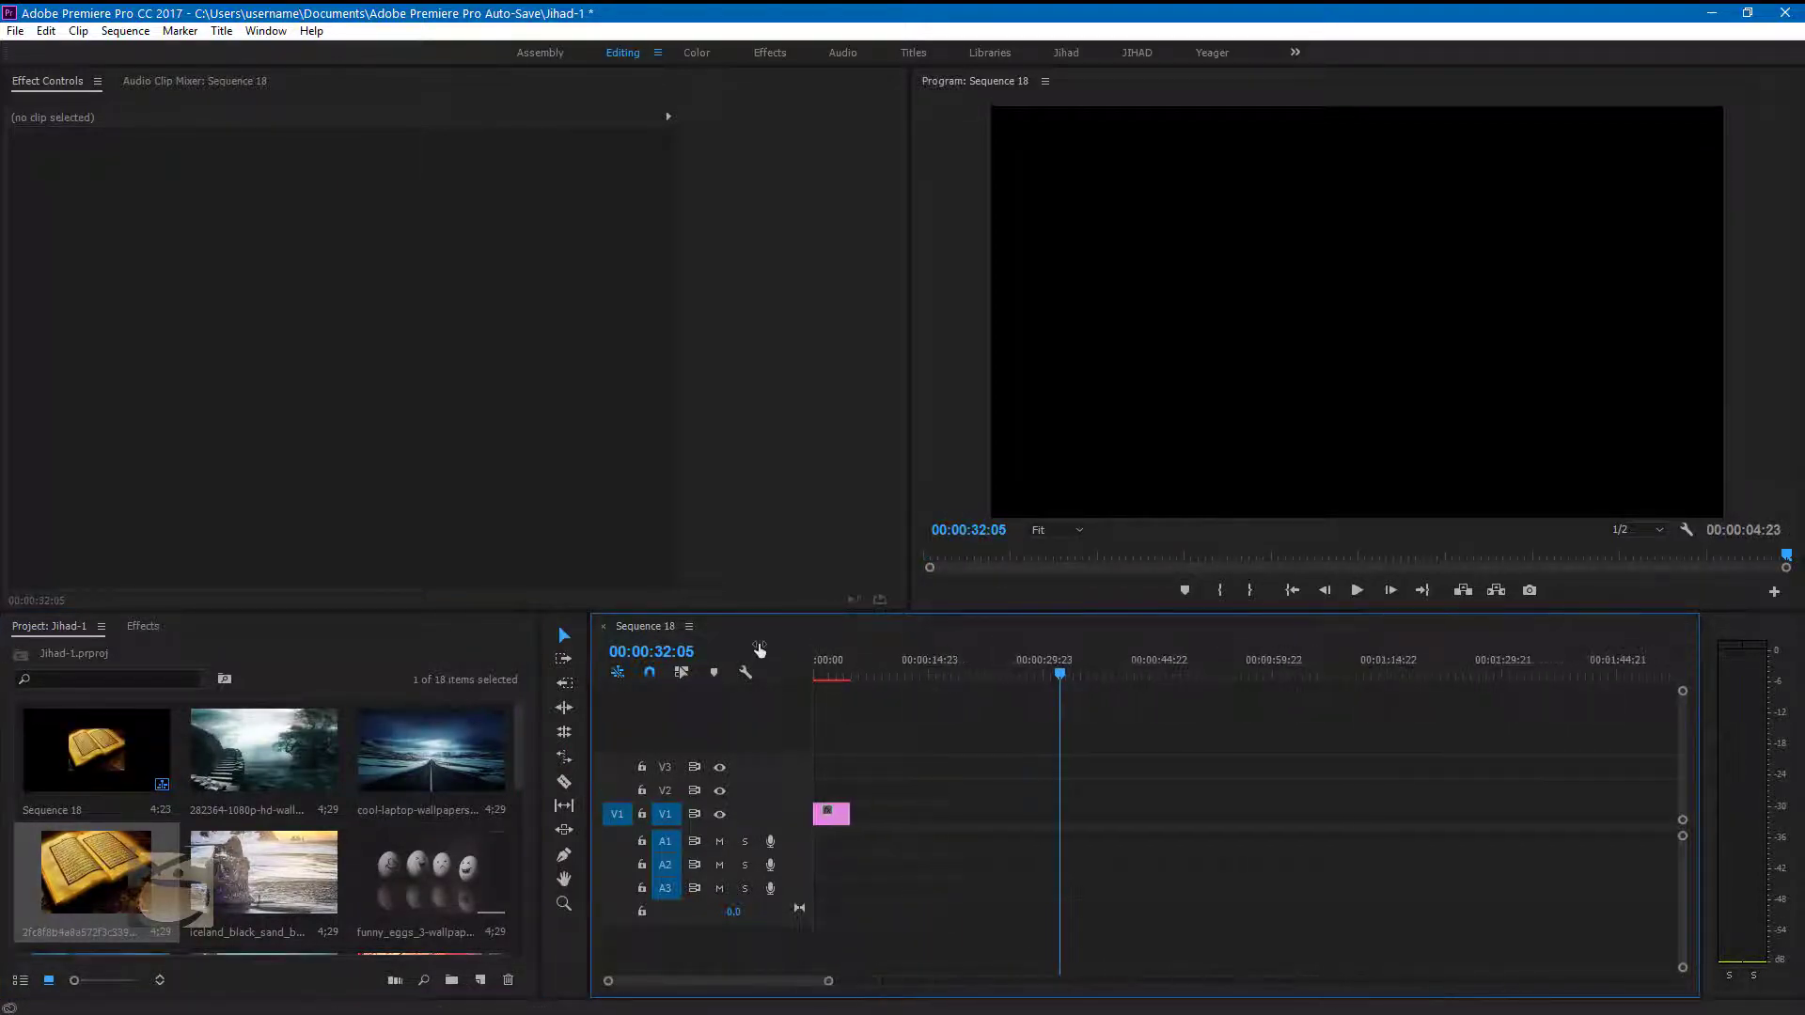
{"action": "mouse_move", "coordinate": [835, 676]}
{"action": "left_mouse_down"}
{"action": "mouse_move", "coordinate": [711, 697]}
{"action": "mouse_move", "coordinate": [852, 691]}
{"action": "left_mouse_up"}
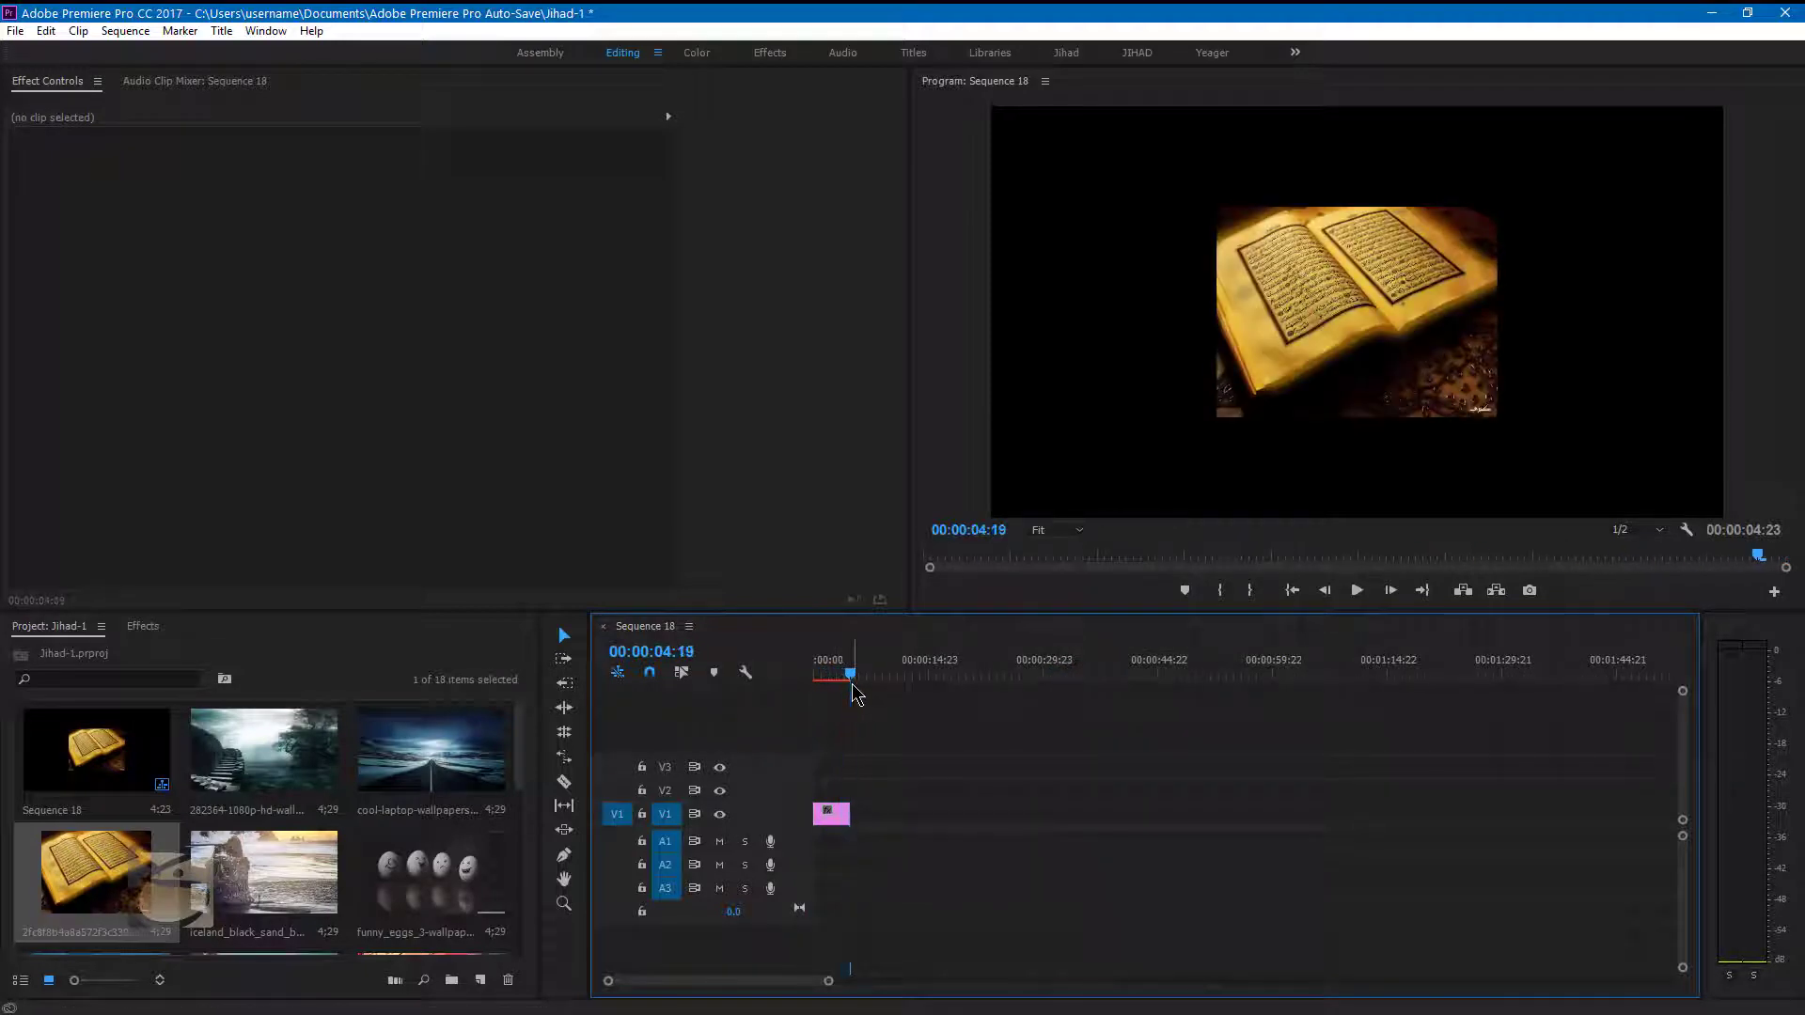
{"action": "left_click_drag", "start_coordinate": [918, 663], "coordinate": [895, 662]}
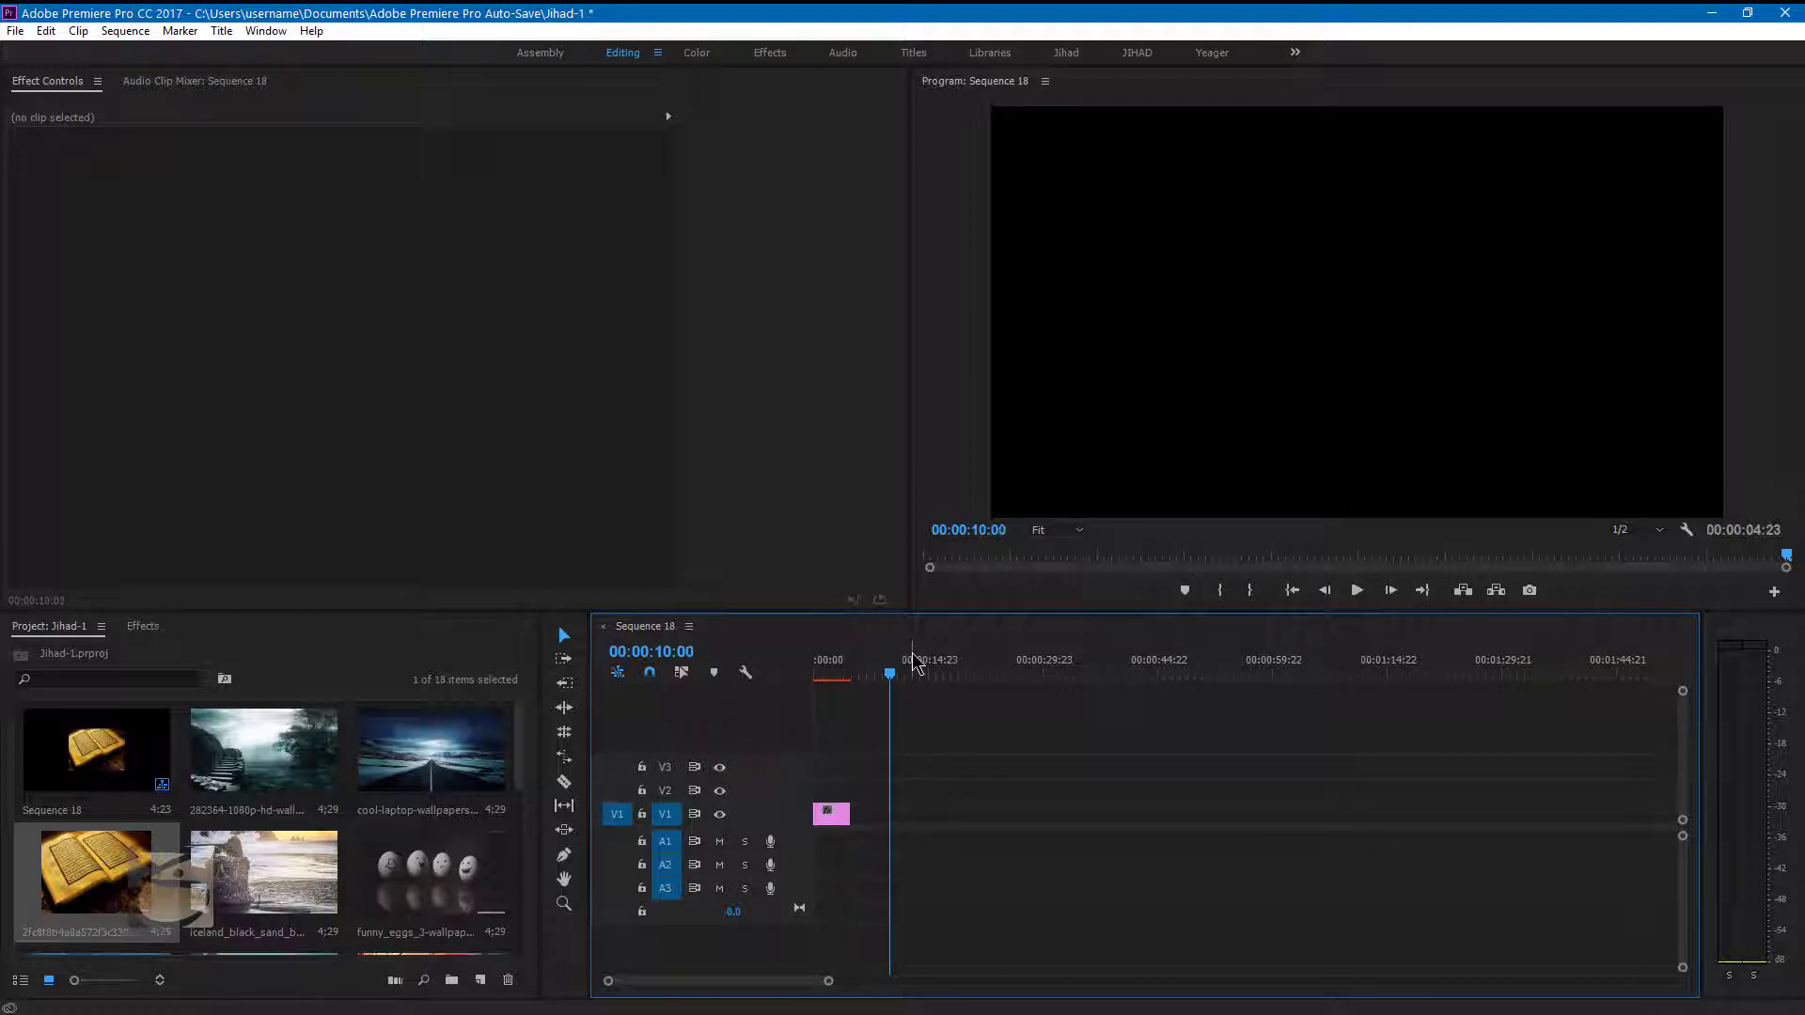
{"action": "left_click_drag", "start_coordinate": [850, 813], "coordinate": [898, 806]}
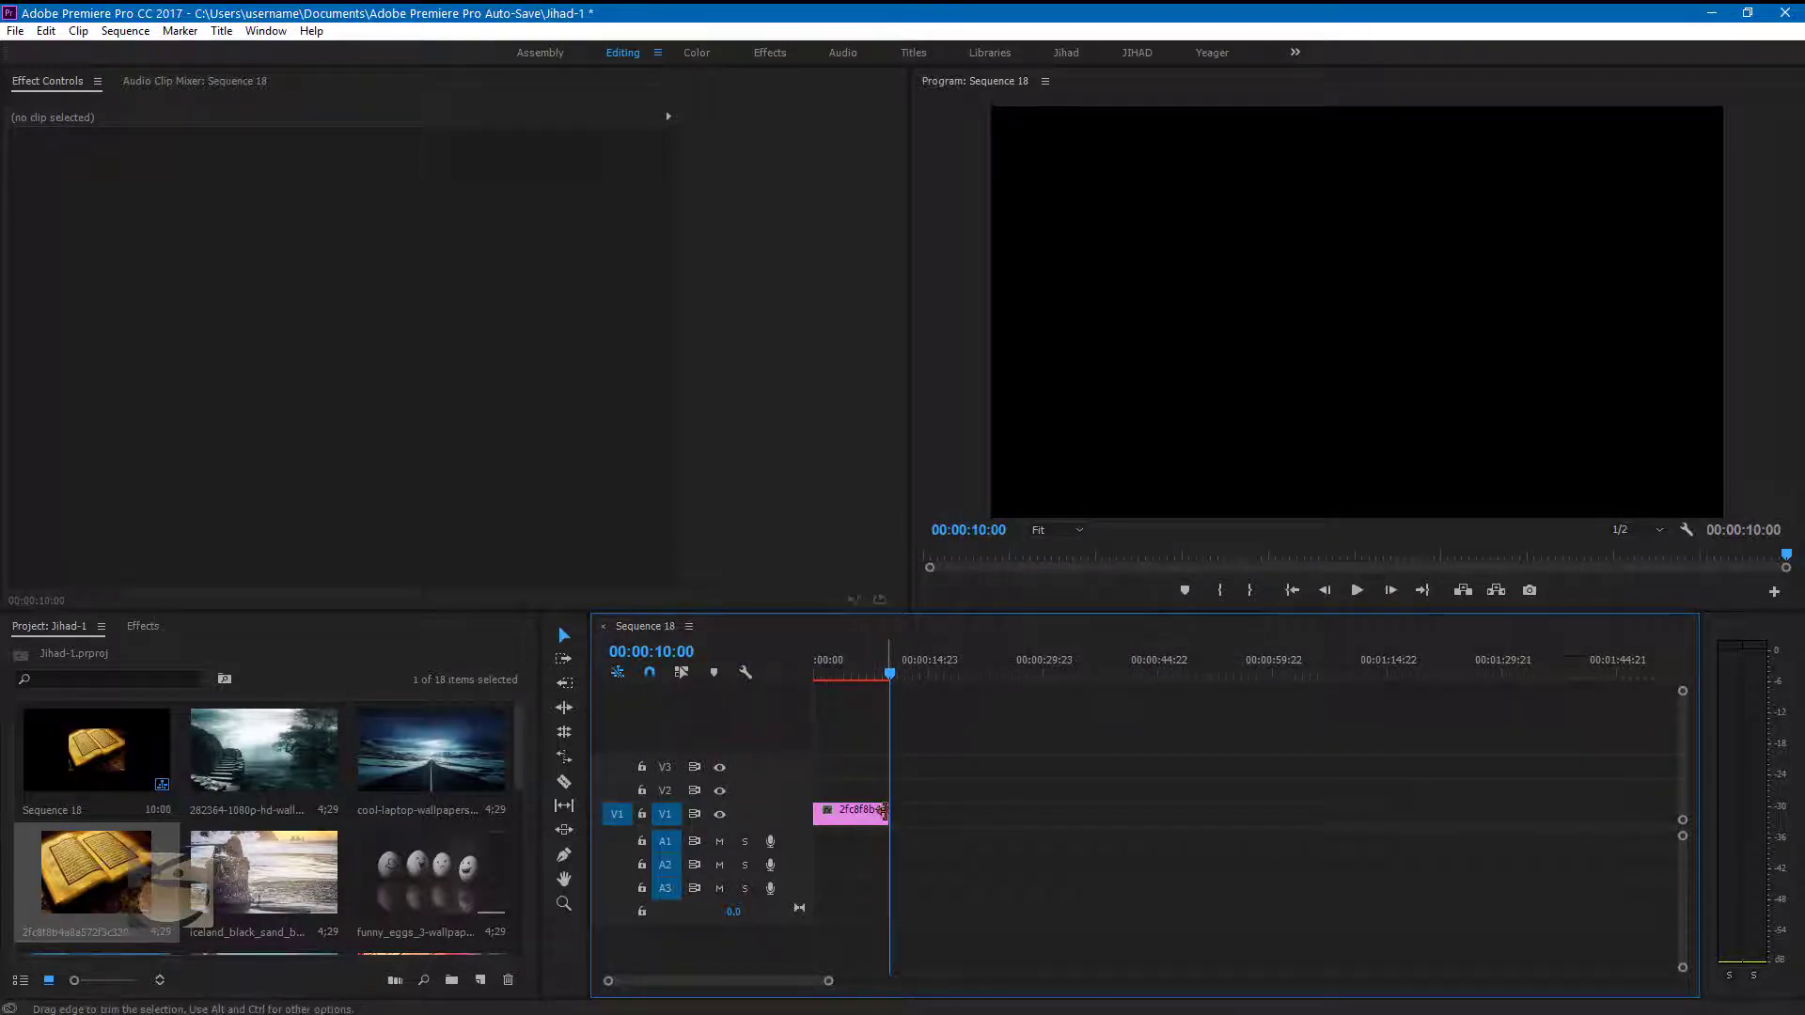
Add the stone-stairs image on V1 right after the book clip.
{"action": "mouse_move", "coordinate": [246, 742]}
{"action": "left_mouse_down"}
{"action": "mouse_move", "coordinate": [900, 835]}
{"action": "mouse_move", "coordinate": [907, 818]}
{"action": "left_mouse_up"}
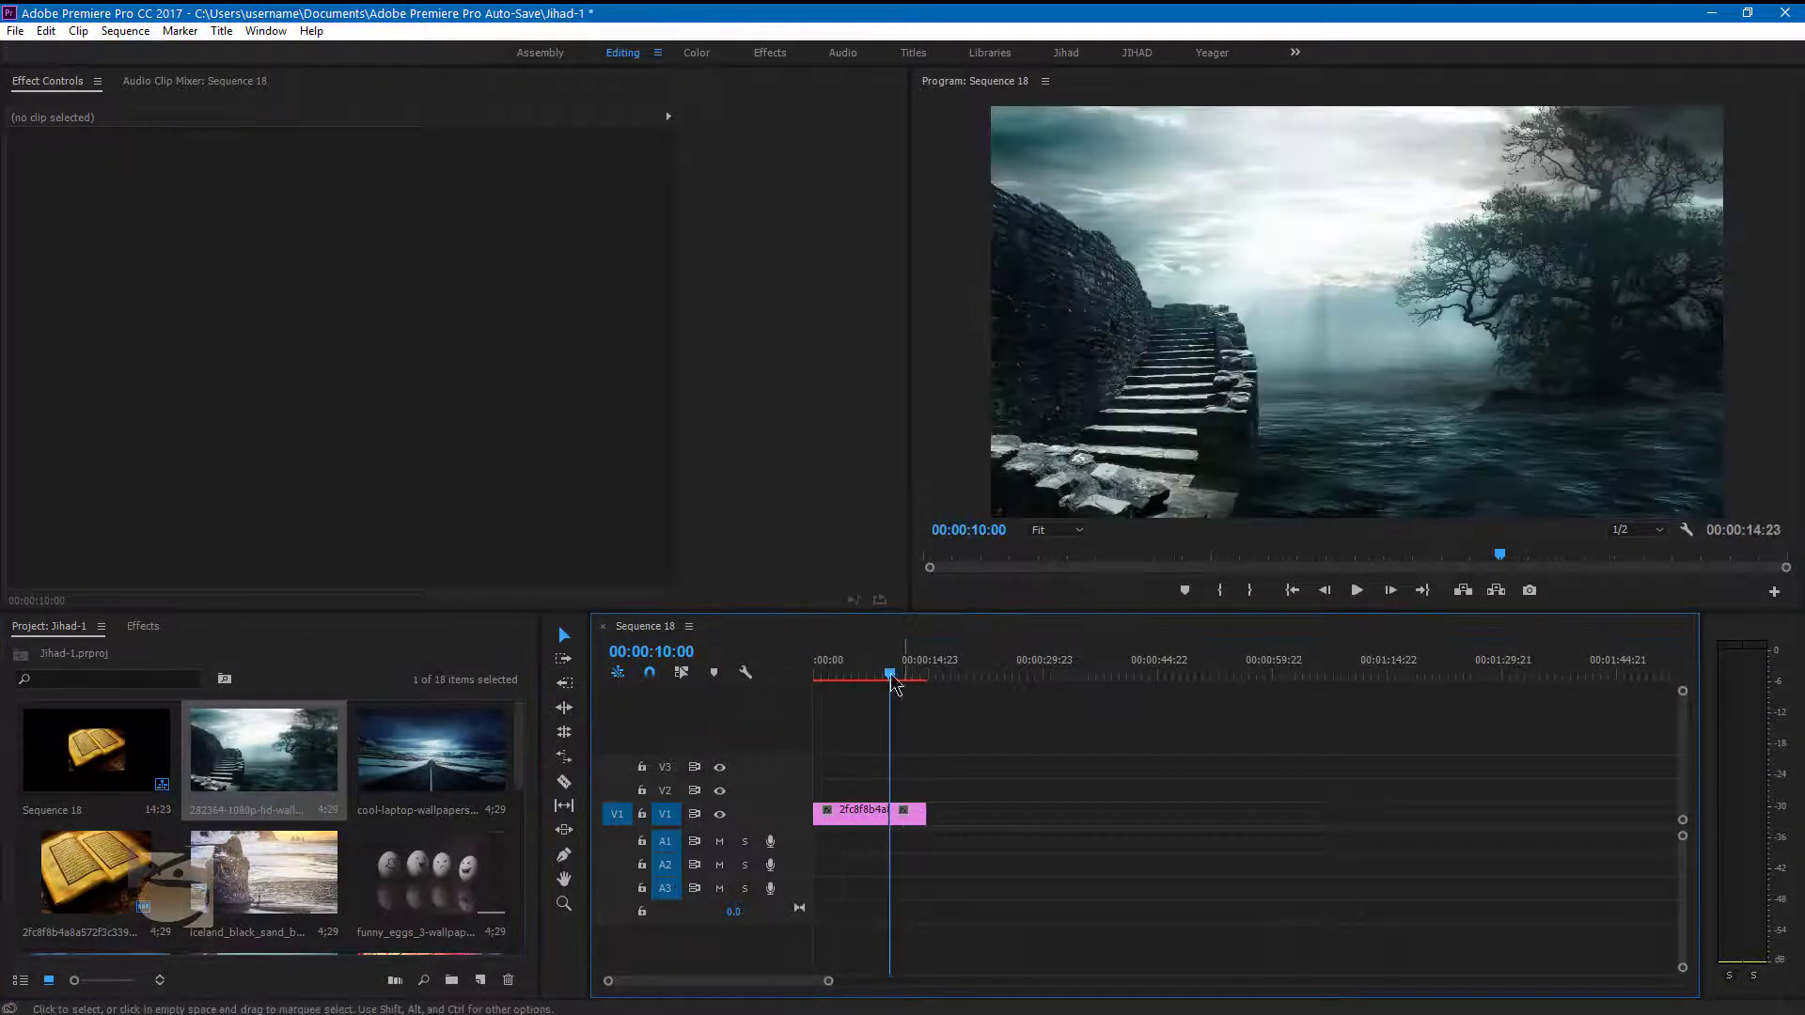
{"action": "left_click_drag", "start_coordinate": [893, 683], "coordinate": [859, 676]}
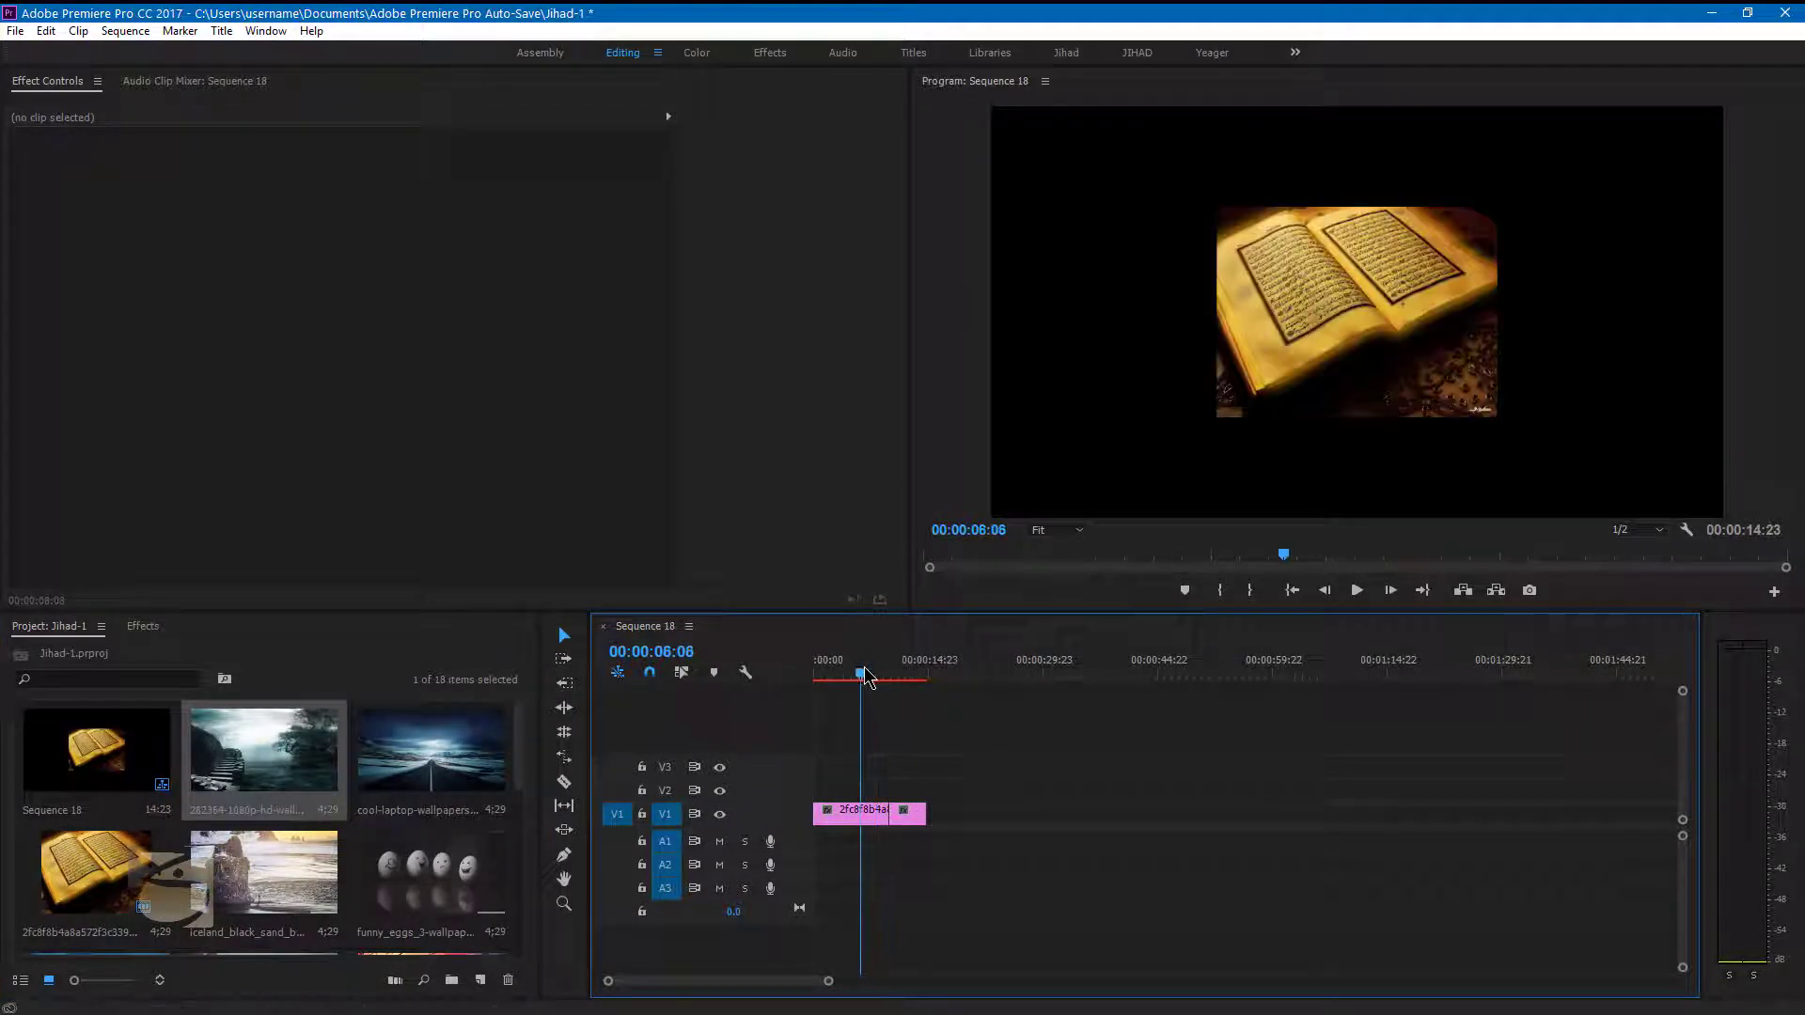
{"action": "left_click", "coordinate": [850, 820]}
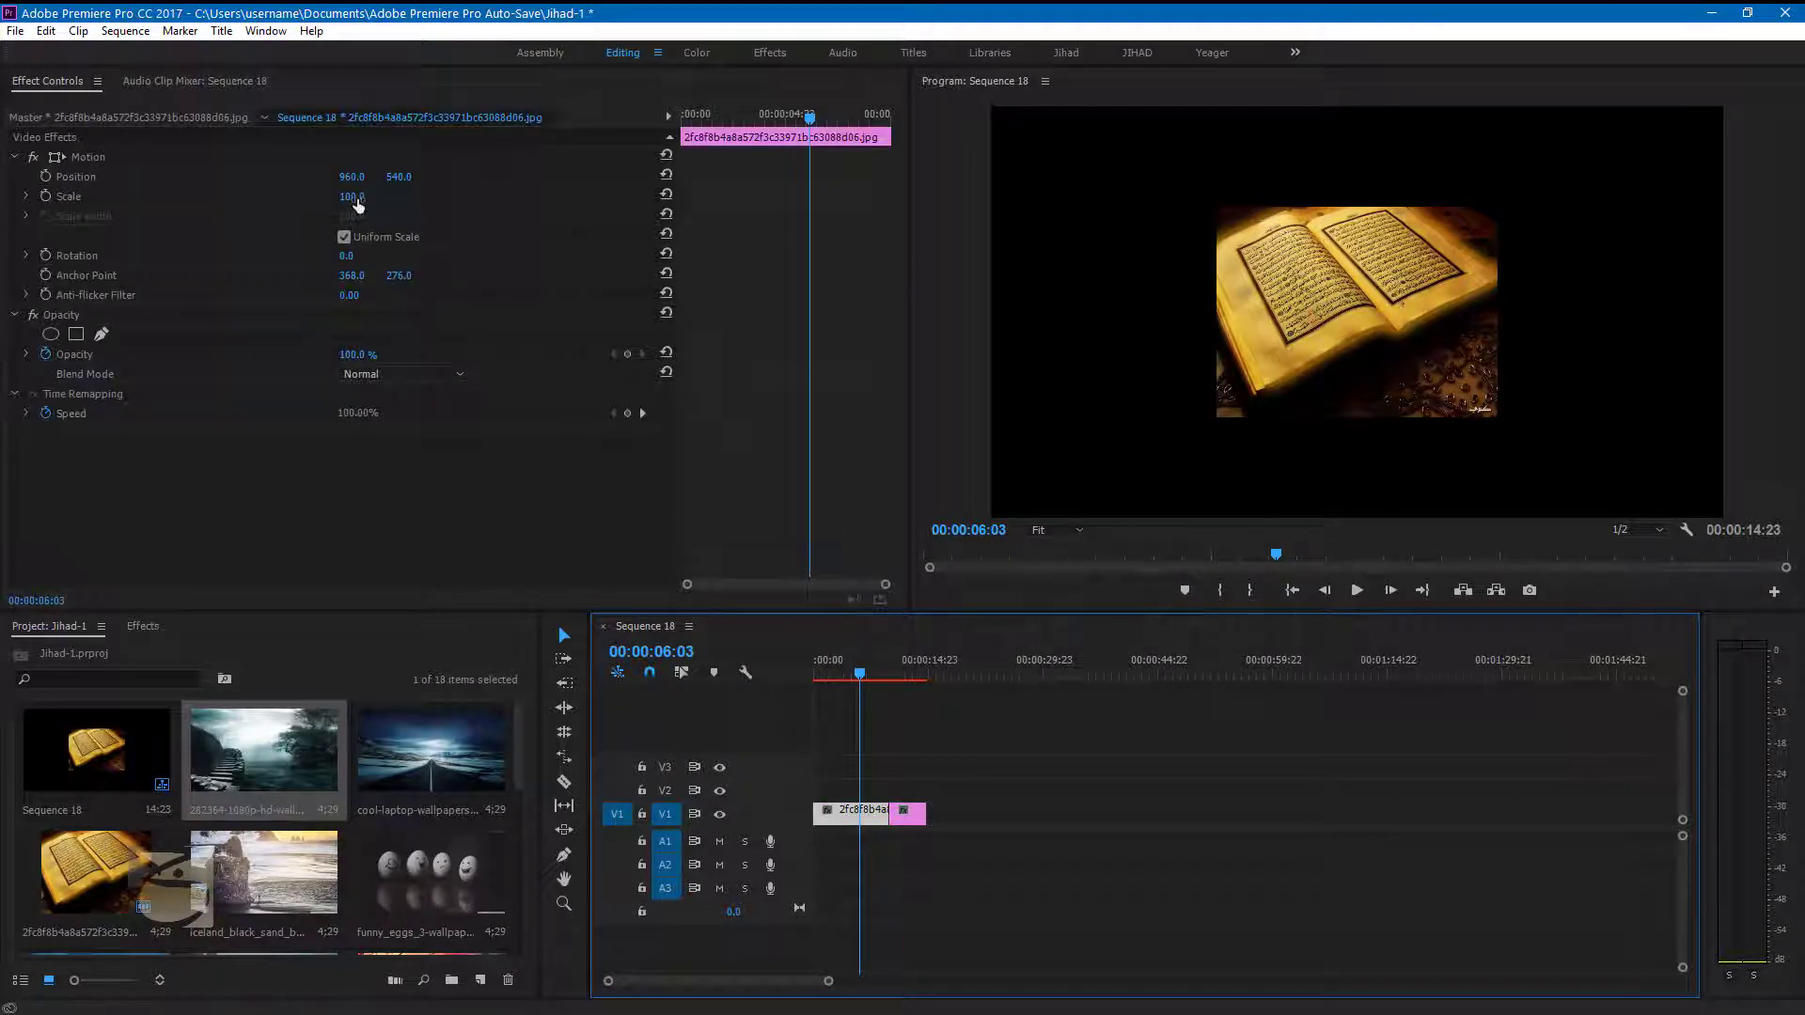
Set the open-book clip's Motion Scale to 267 and Position to 960, 693.
{"action": "left_click_drag", "start_coordinate": [357, 205], "coordinate": [514, 205]}
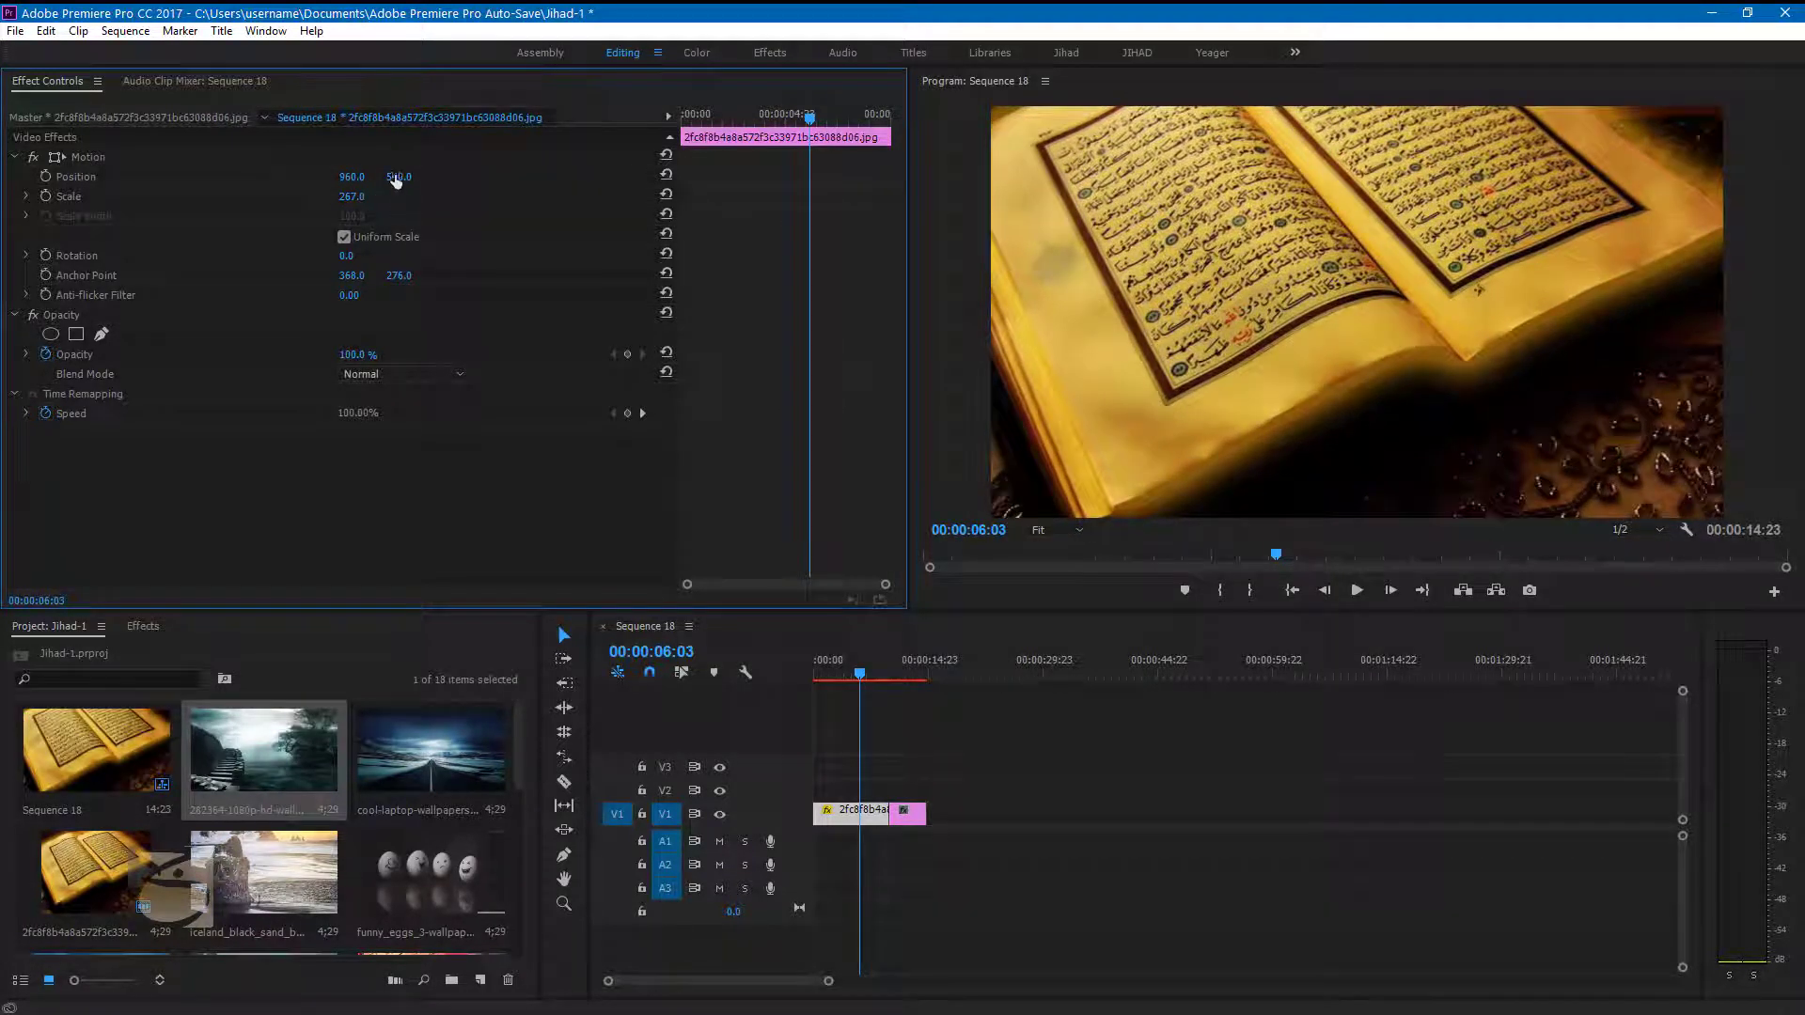
{"action": "left_click_drag", "start_coordinate": [395, 182], "coordinate": [548, 181]}
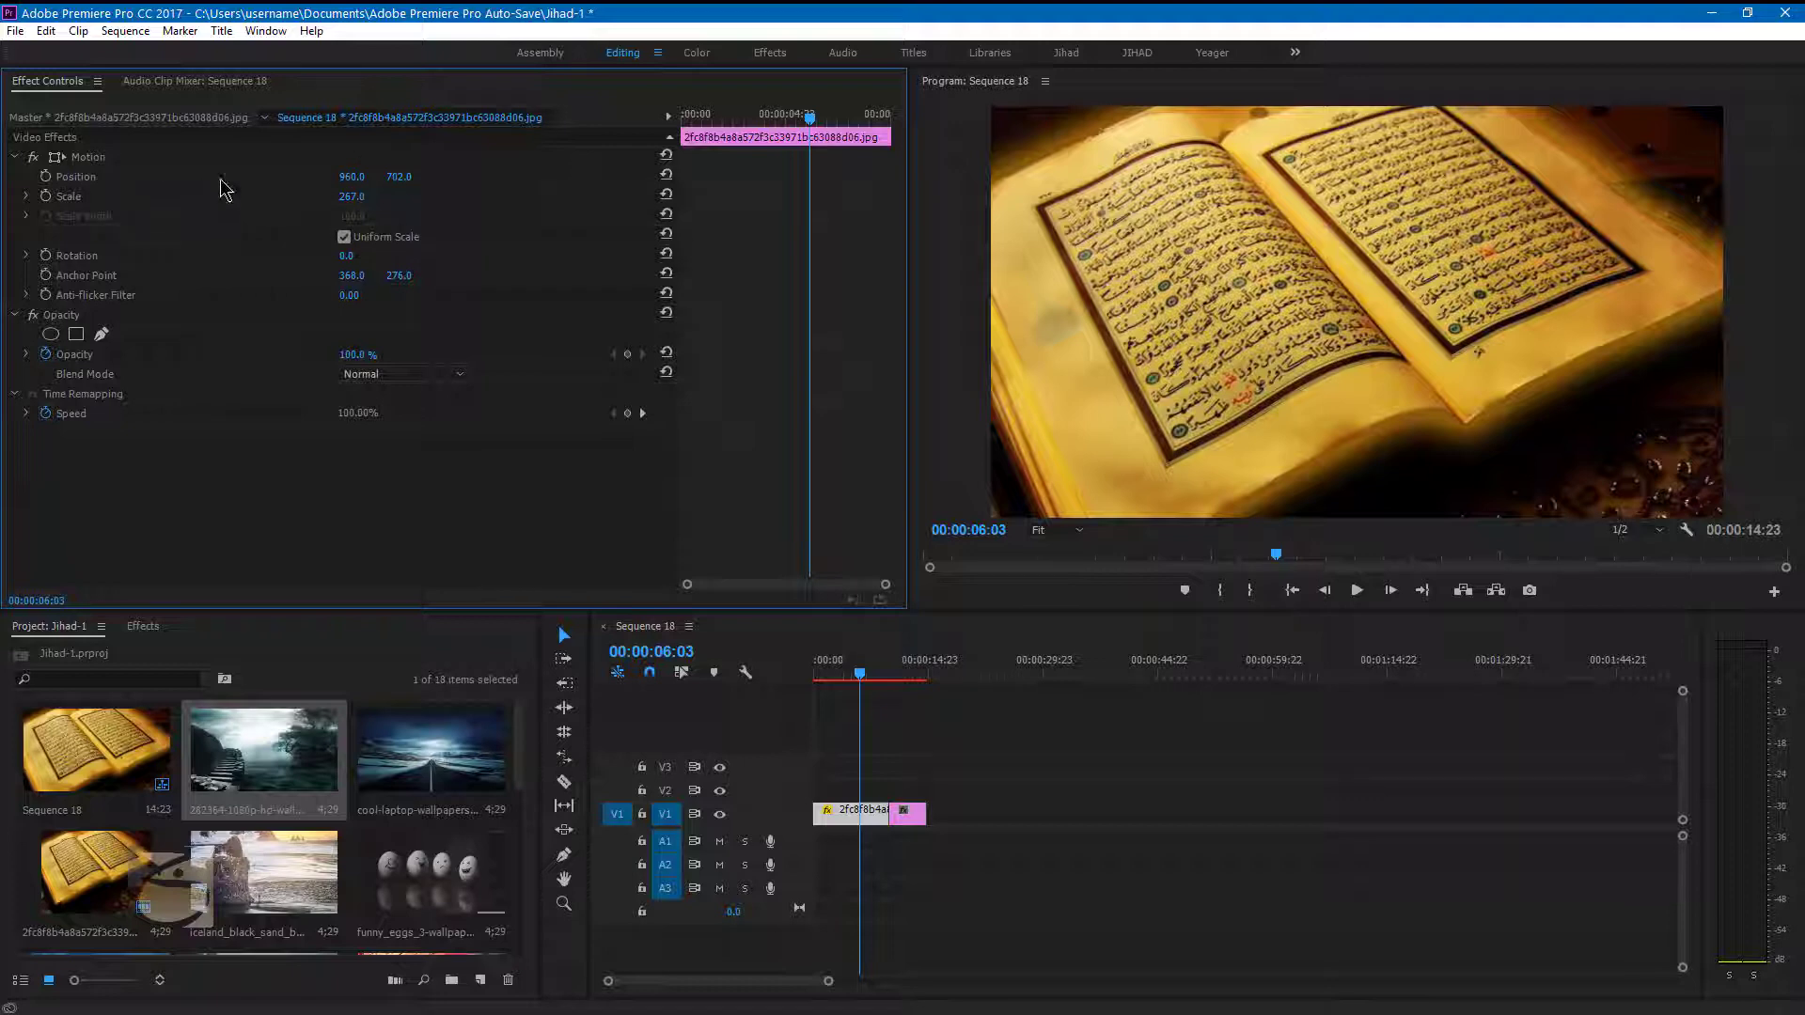
{"action": "left_click_drag", "start_coordinate": [399, 177], "coordinate": [360, 195]}
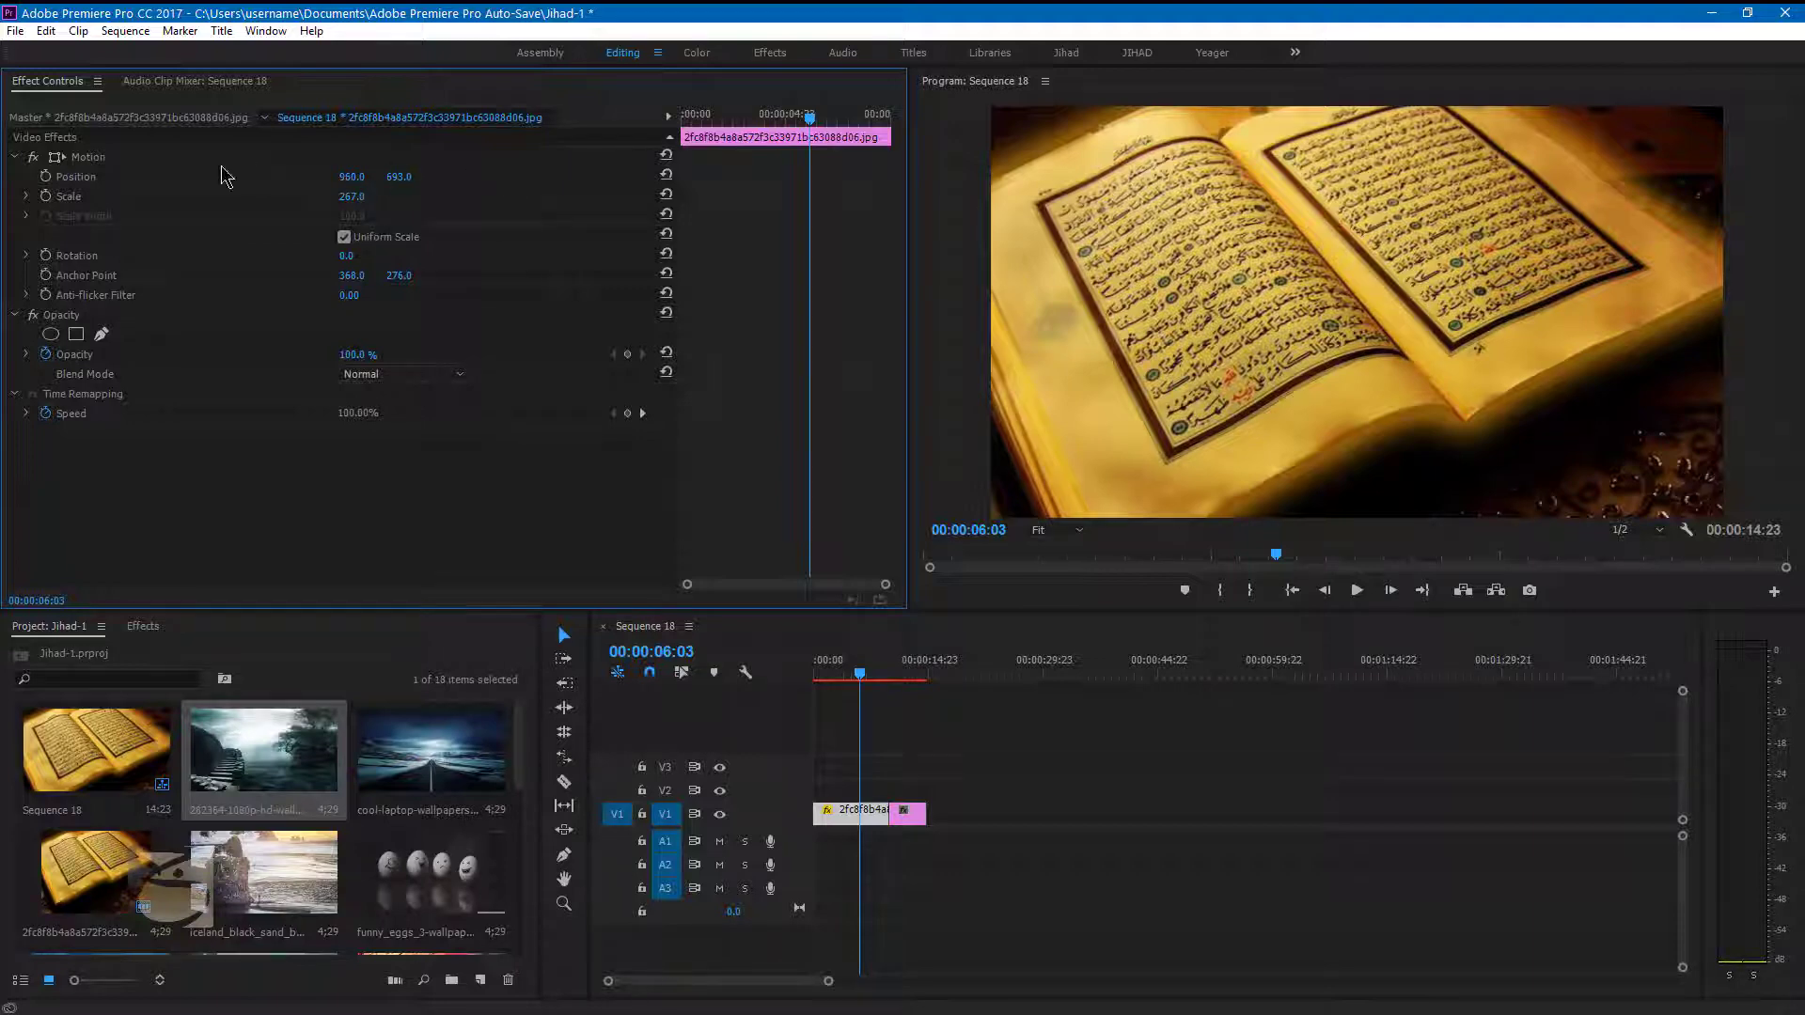
{"action": "left_click_drag", "start_coordinate": [345, 180], "coordinate": [669, 181]}
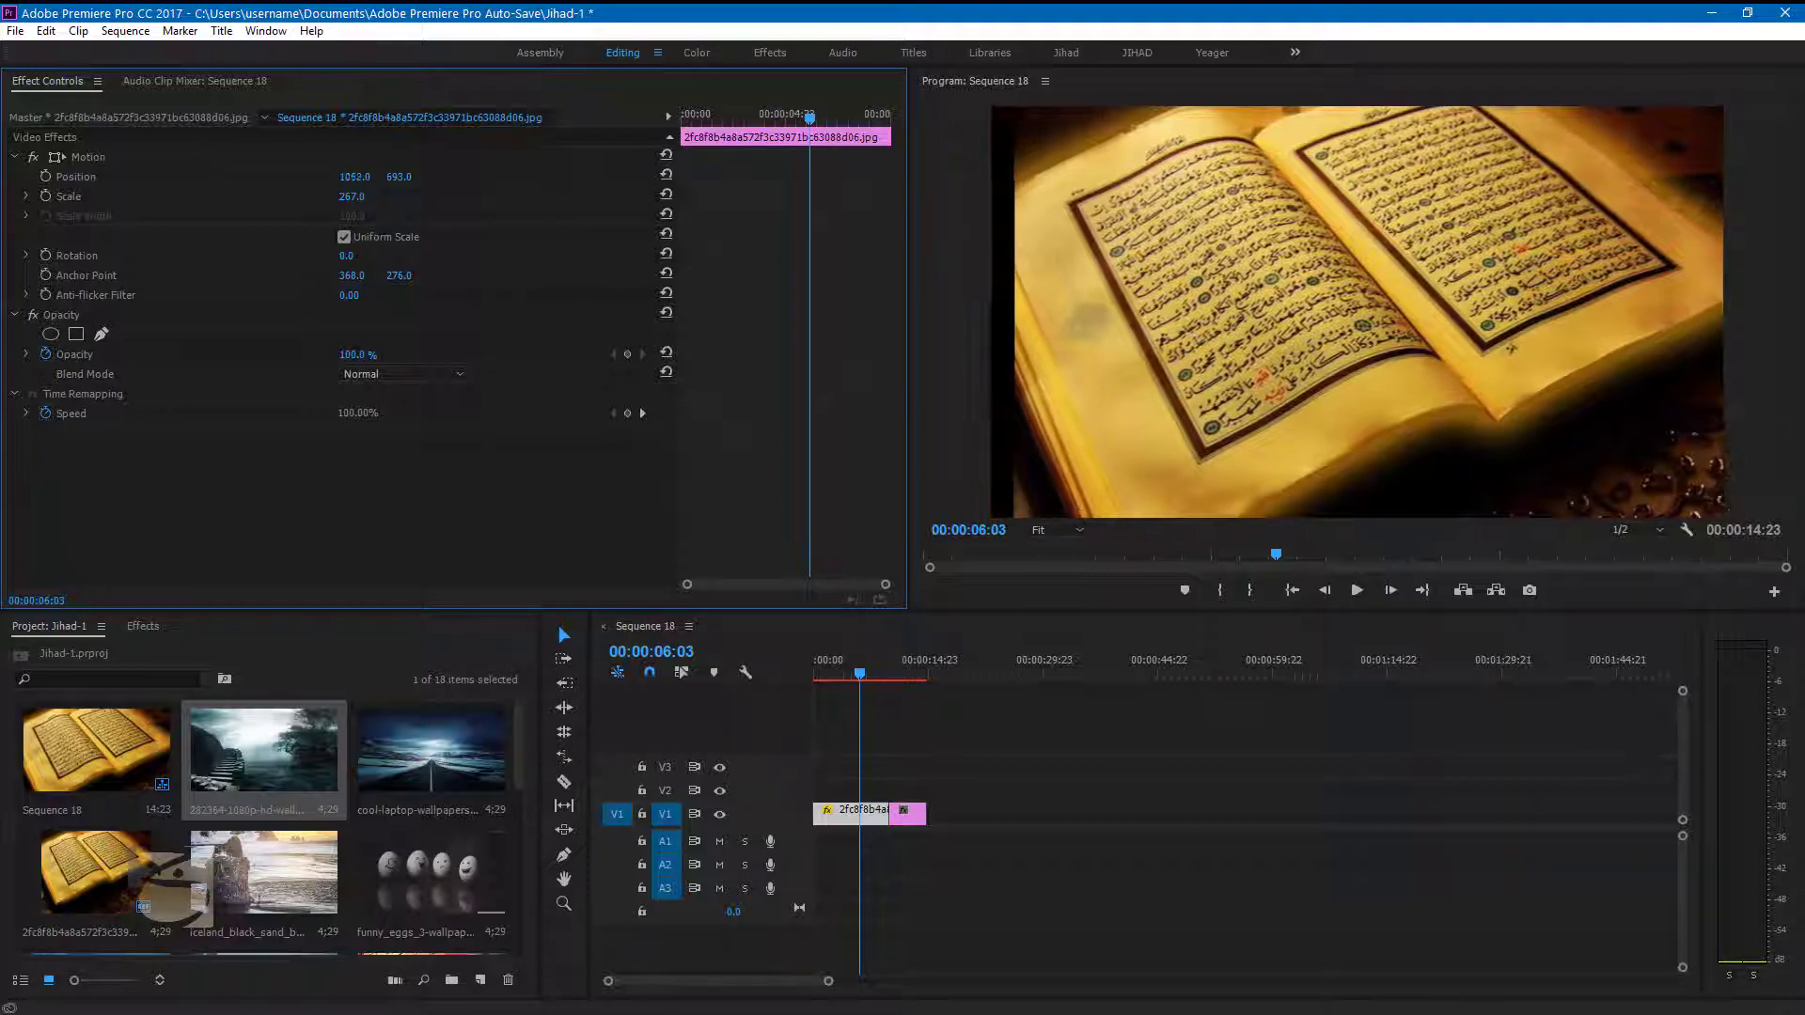
{"action": "left_click", "coordinate": [357, 177]}
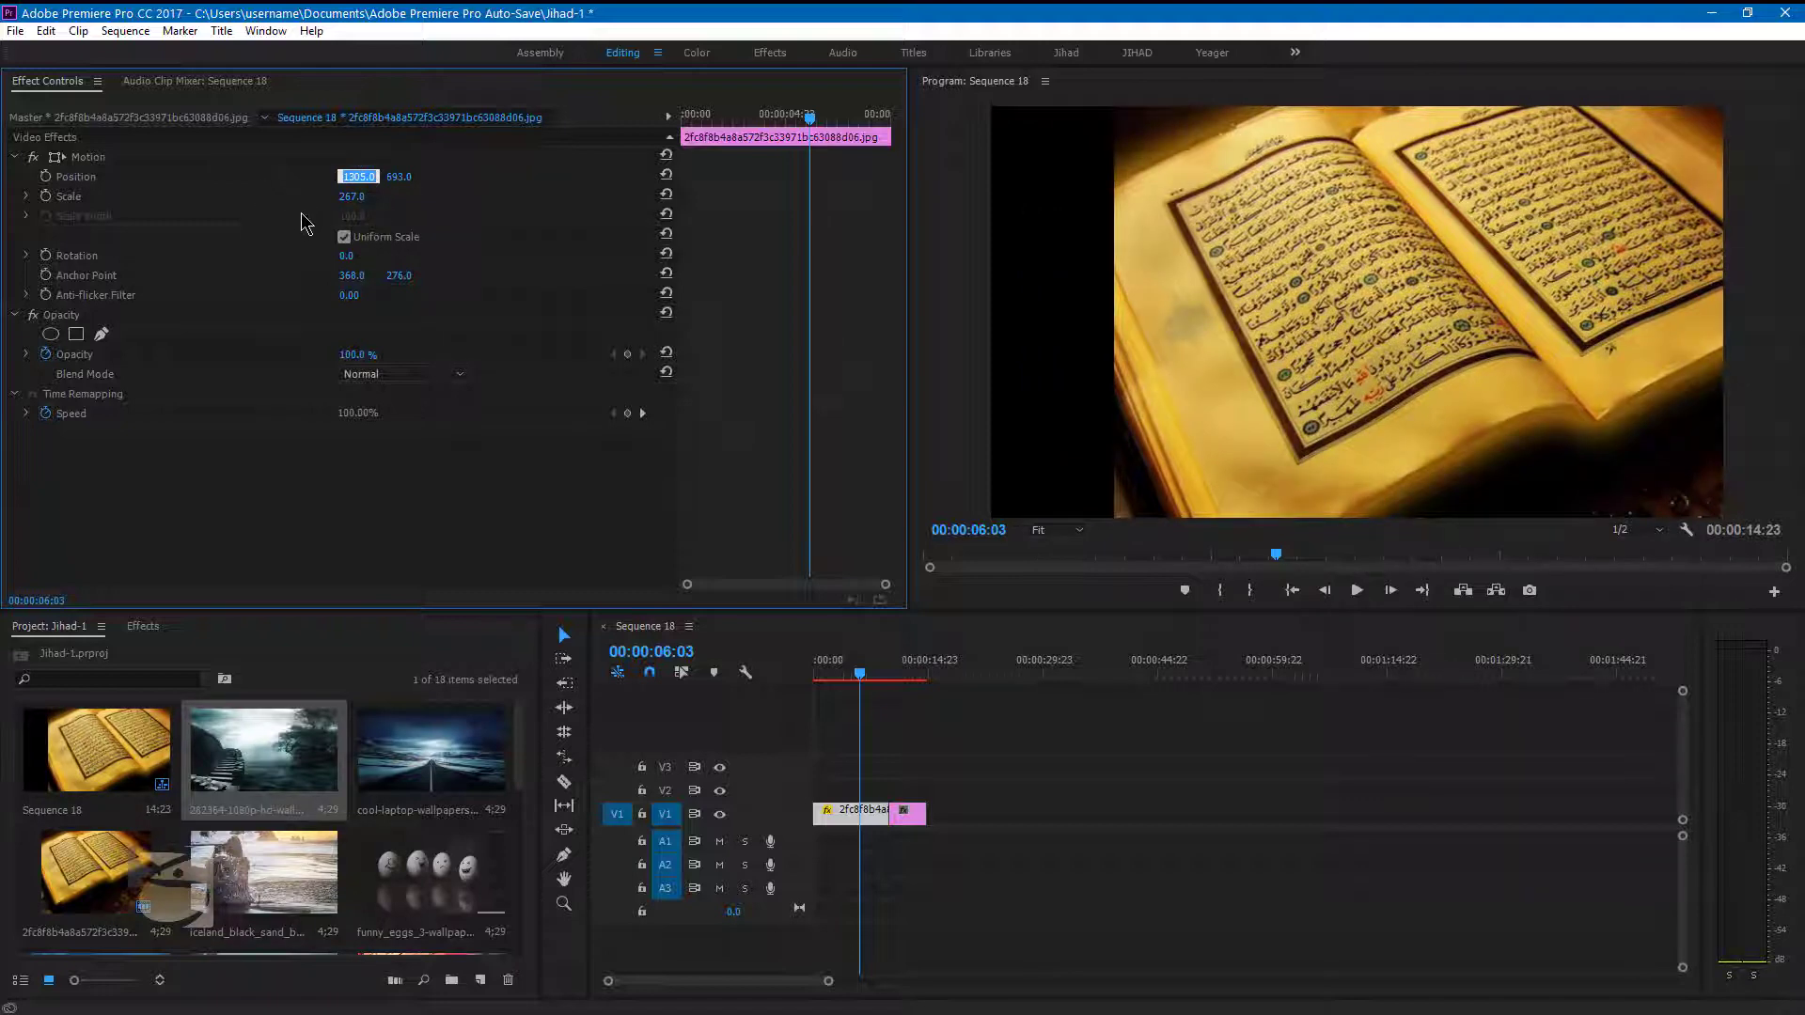
{"action": "left_click", "coordinate": [294, 185]}
{"action": "key", "text": "ctrl+z"}
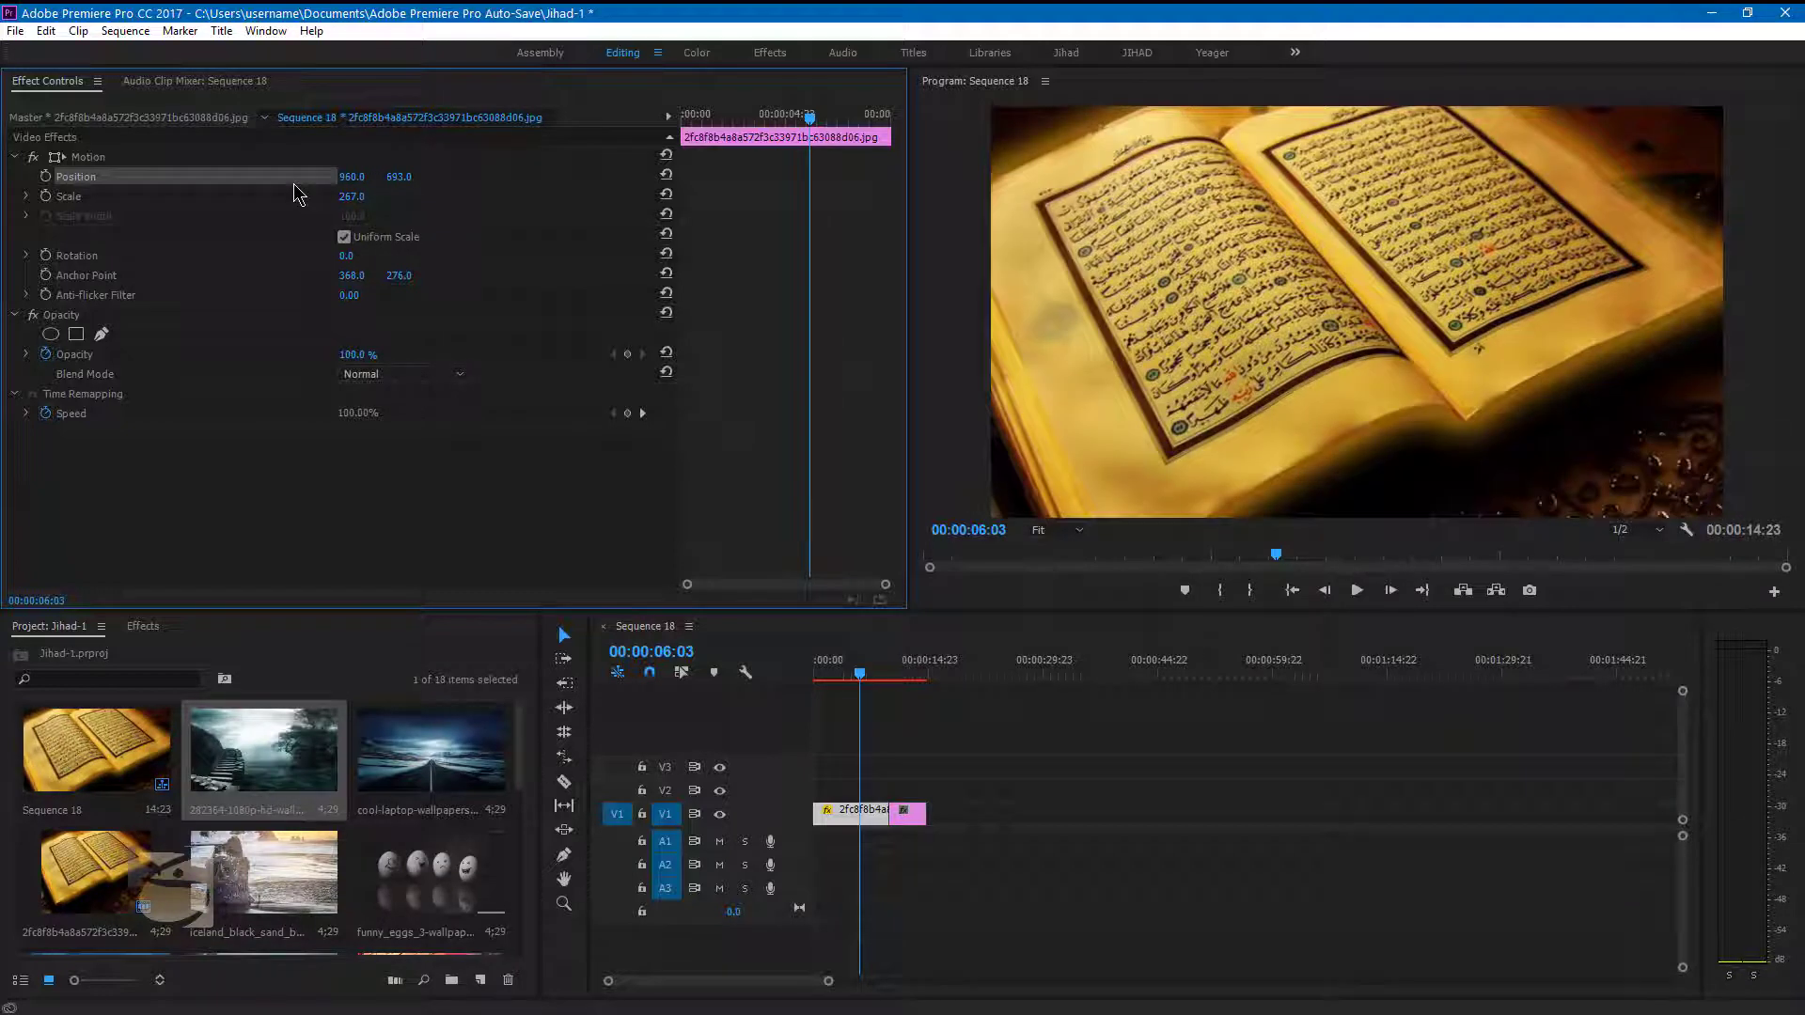
Append the hot-air-balloon, pink-forest and dawn-field images to the end of V1.
{"action": "left_click_drag", "start_coordinate": [926, 810], "coordinate": [952, 810]}
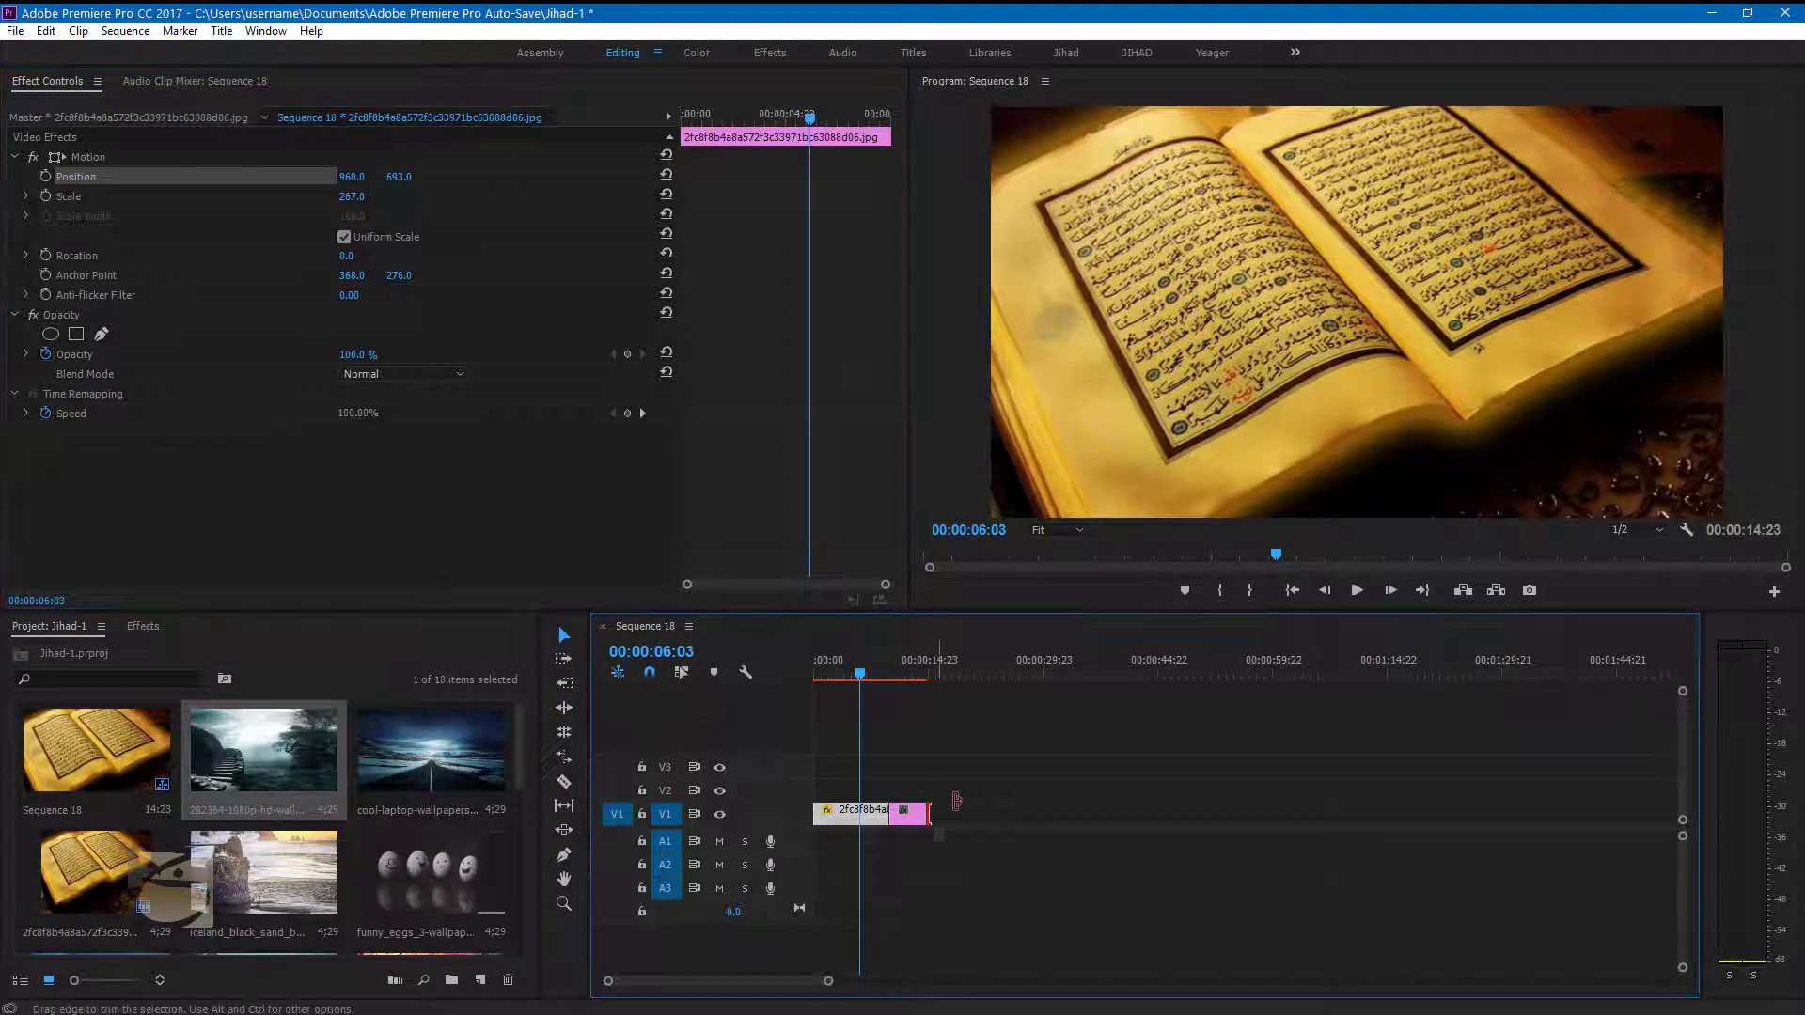
{"action": "scroll", "coordinate": [306, 757], "scroll_direction": "down", "scroll_amount": 1}
{"action": "left_click_drag", "start_coordinate": [193, 872], "coordinate": [722, 821]}
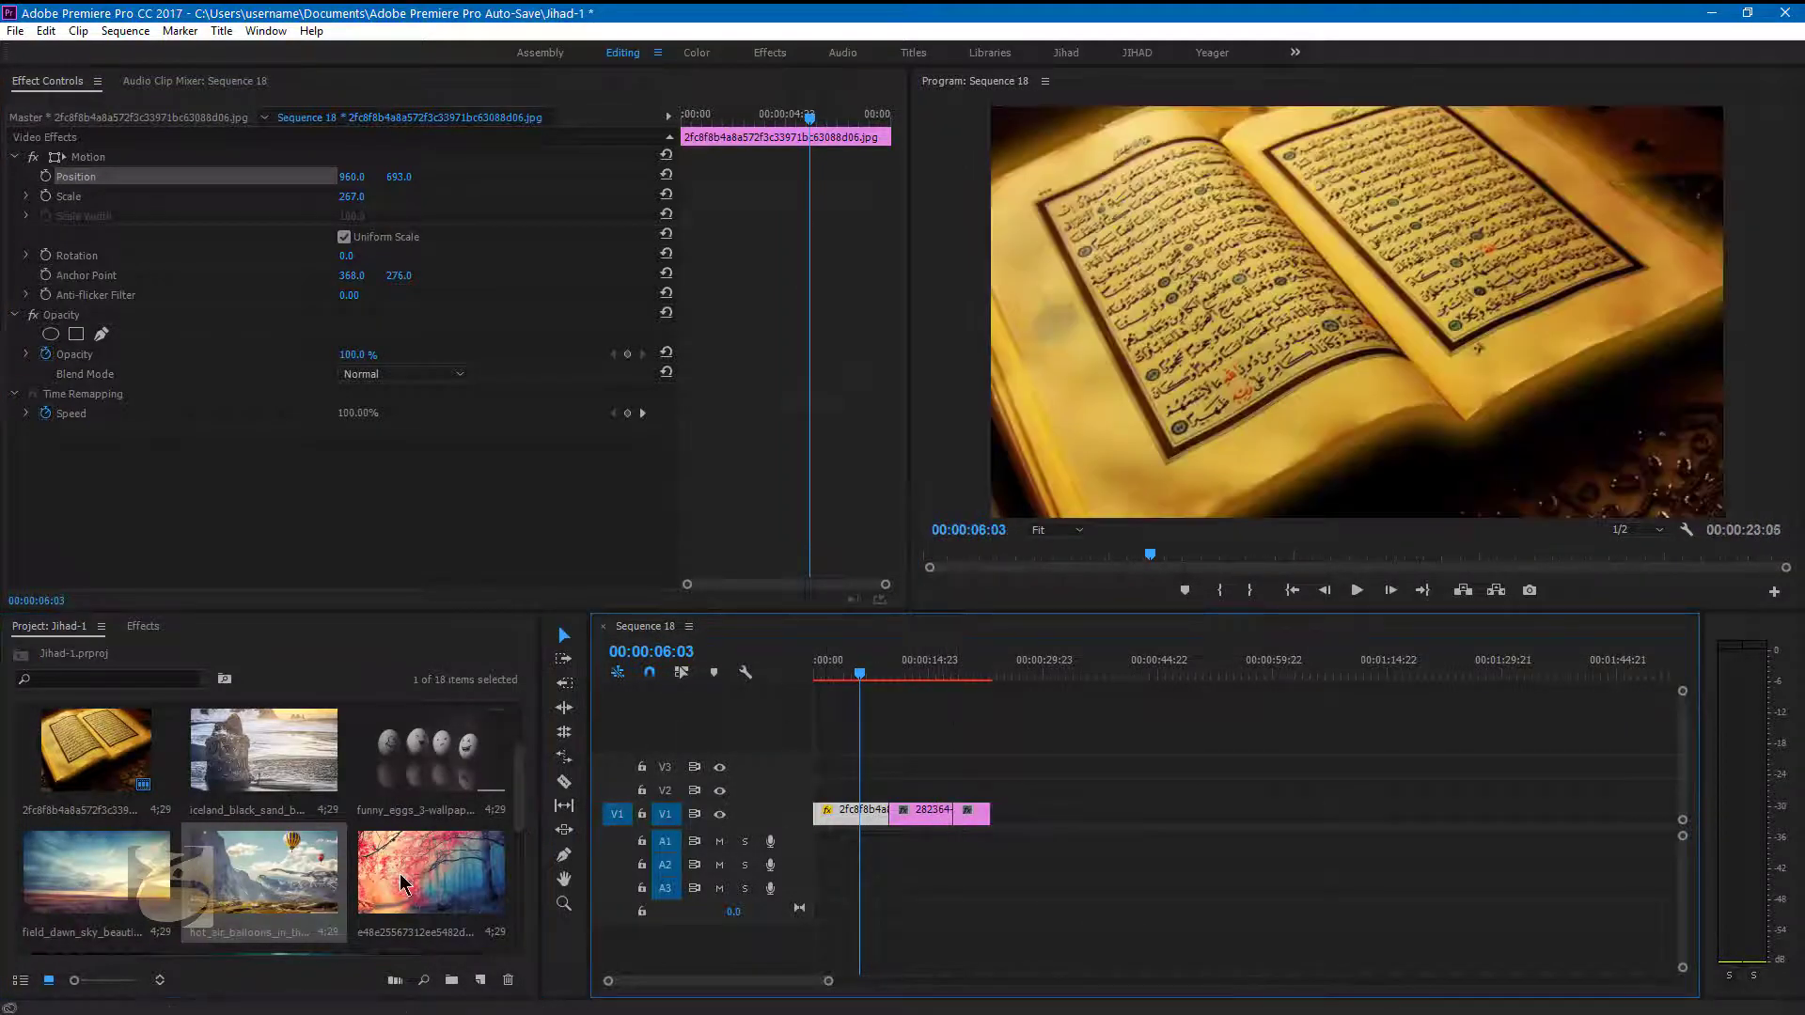
{"action": "left_click_drag", "start_coordinate": [430, 872], "coordinate": [1011, 814]}
{"action": "left_click_drag", "start_coordinate": [97, 872], "coordinate": [1046, 814]}
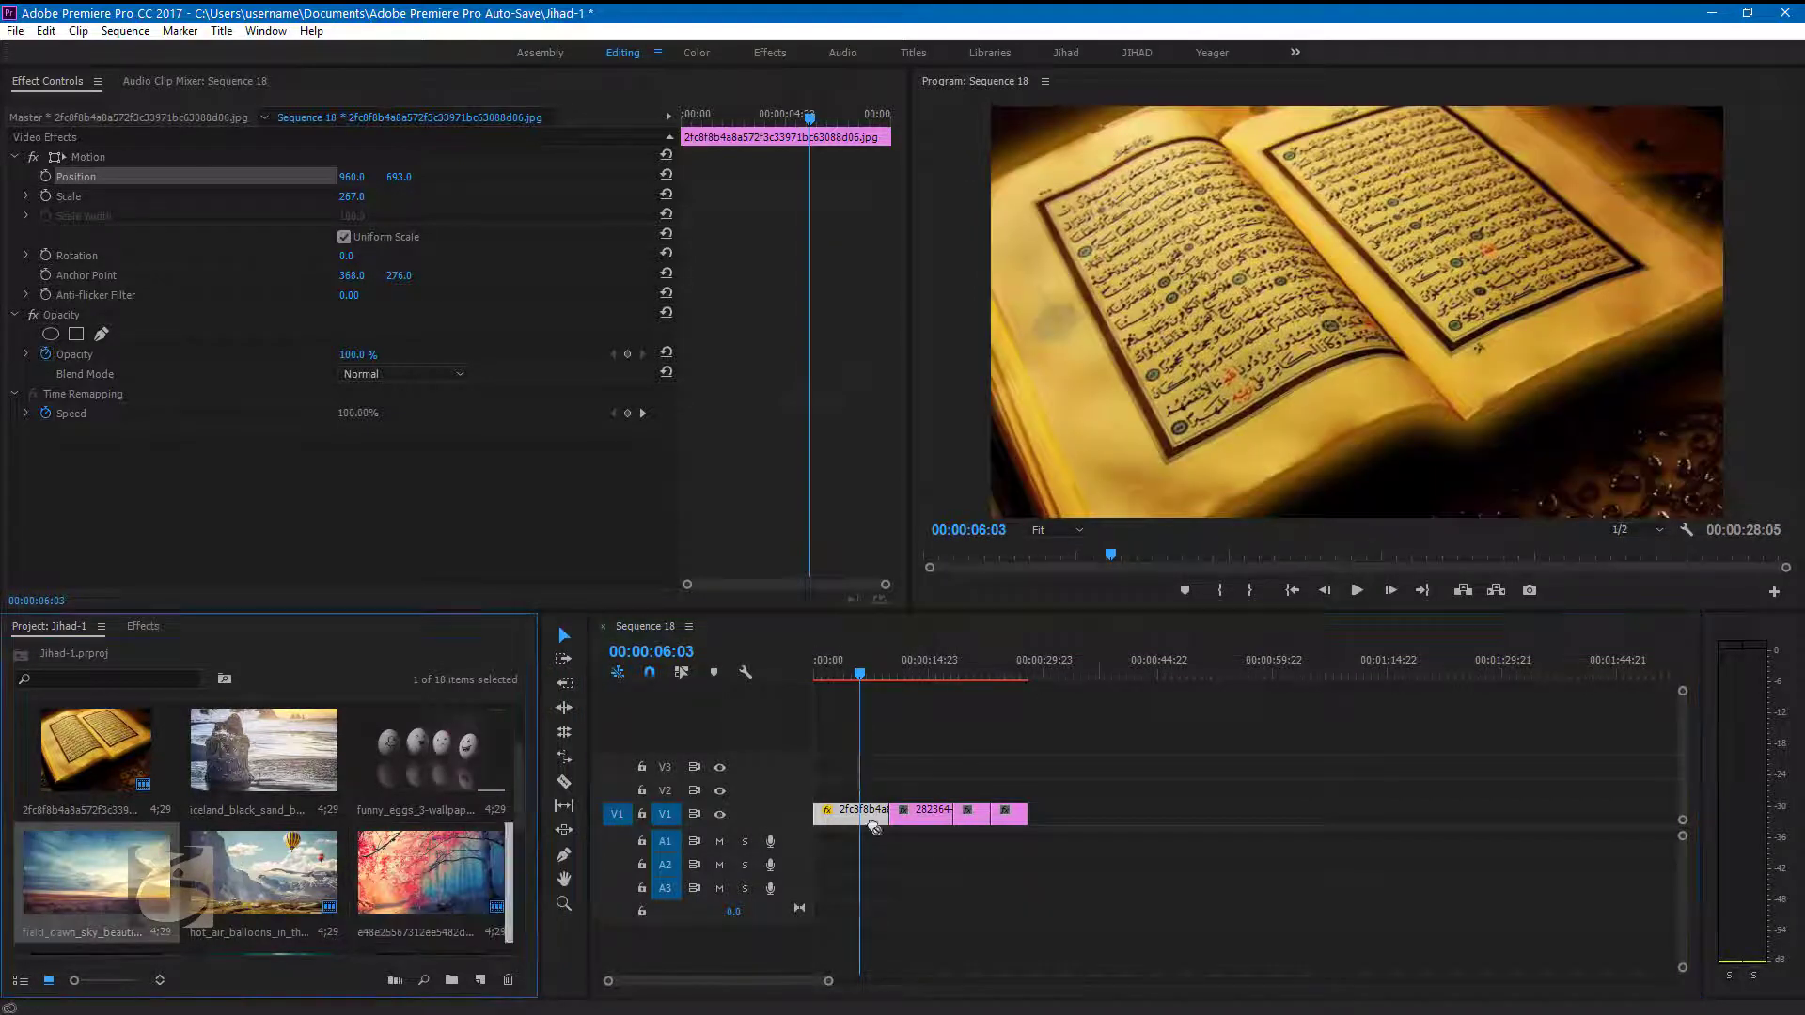
Lay the mp3 music file onto audio track A1.
{"action": "scroll", "coordinate": [515, 865], "scroll_direction": "down", "scroll_amount": 5}
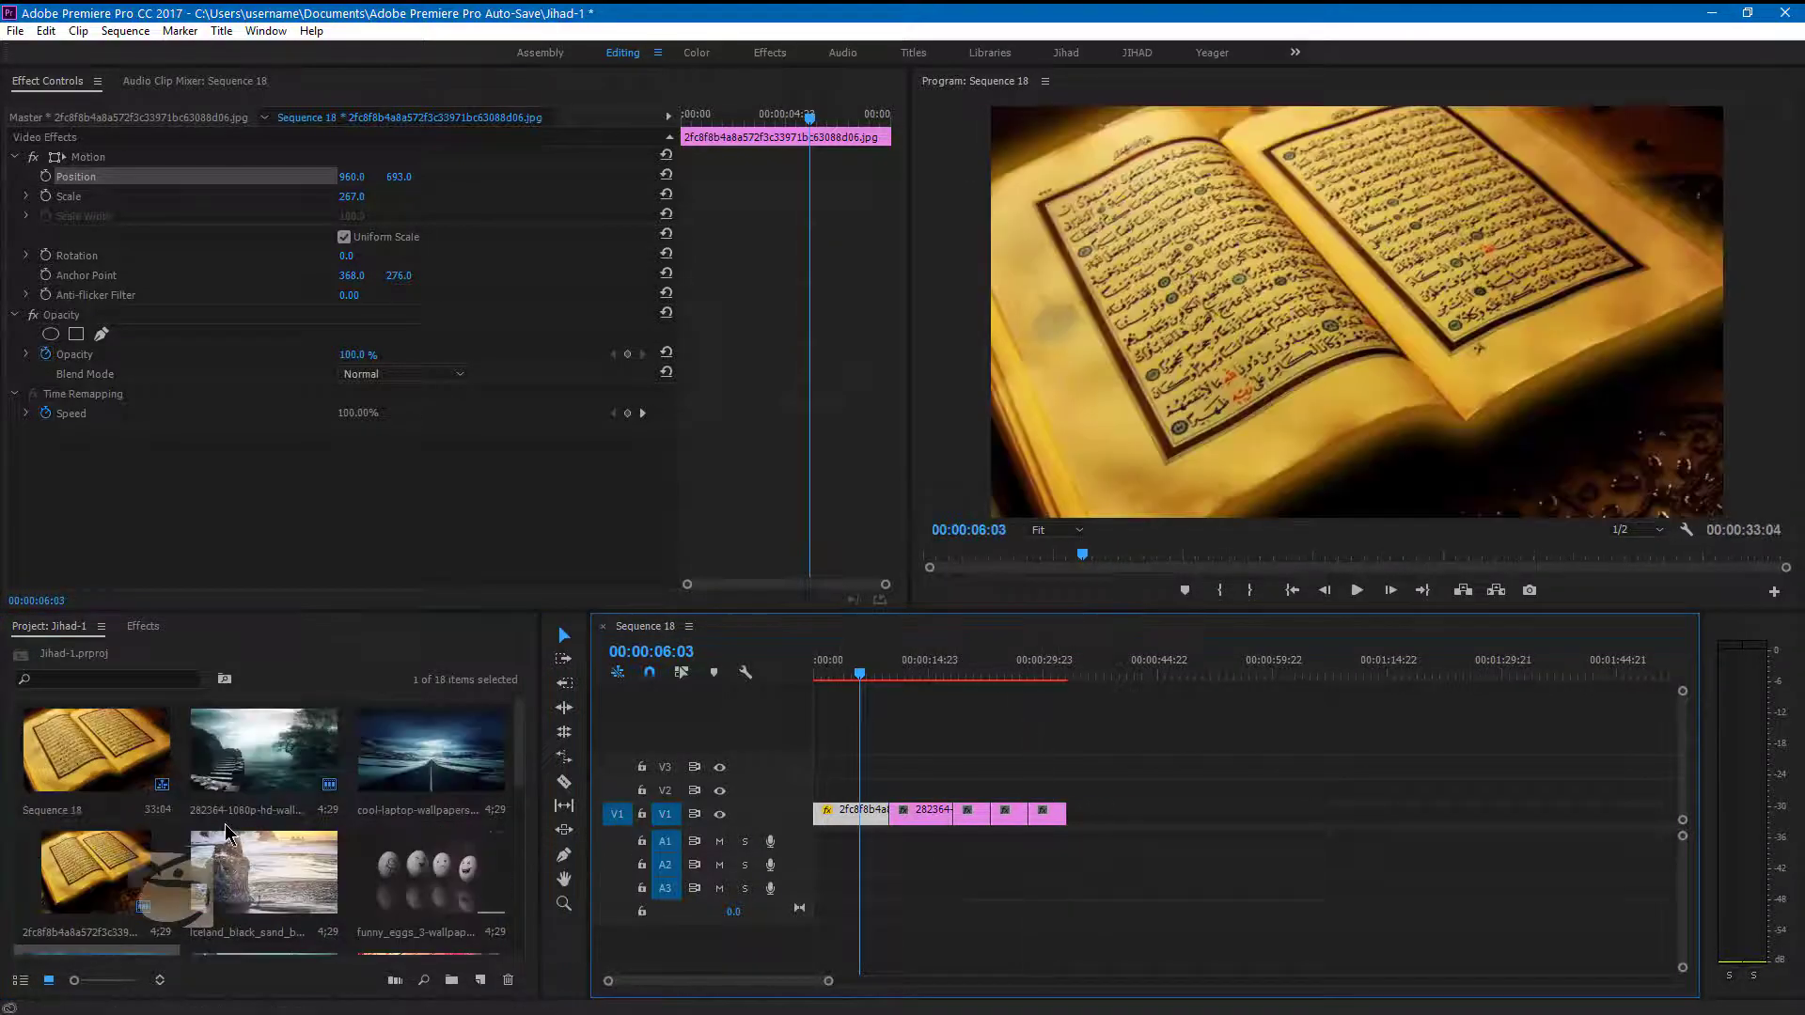
{"action": "left_click_drag", "start_coordinate": [411, 891], "coordinate": [825, 841]}
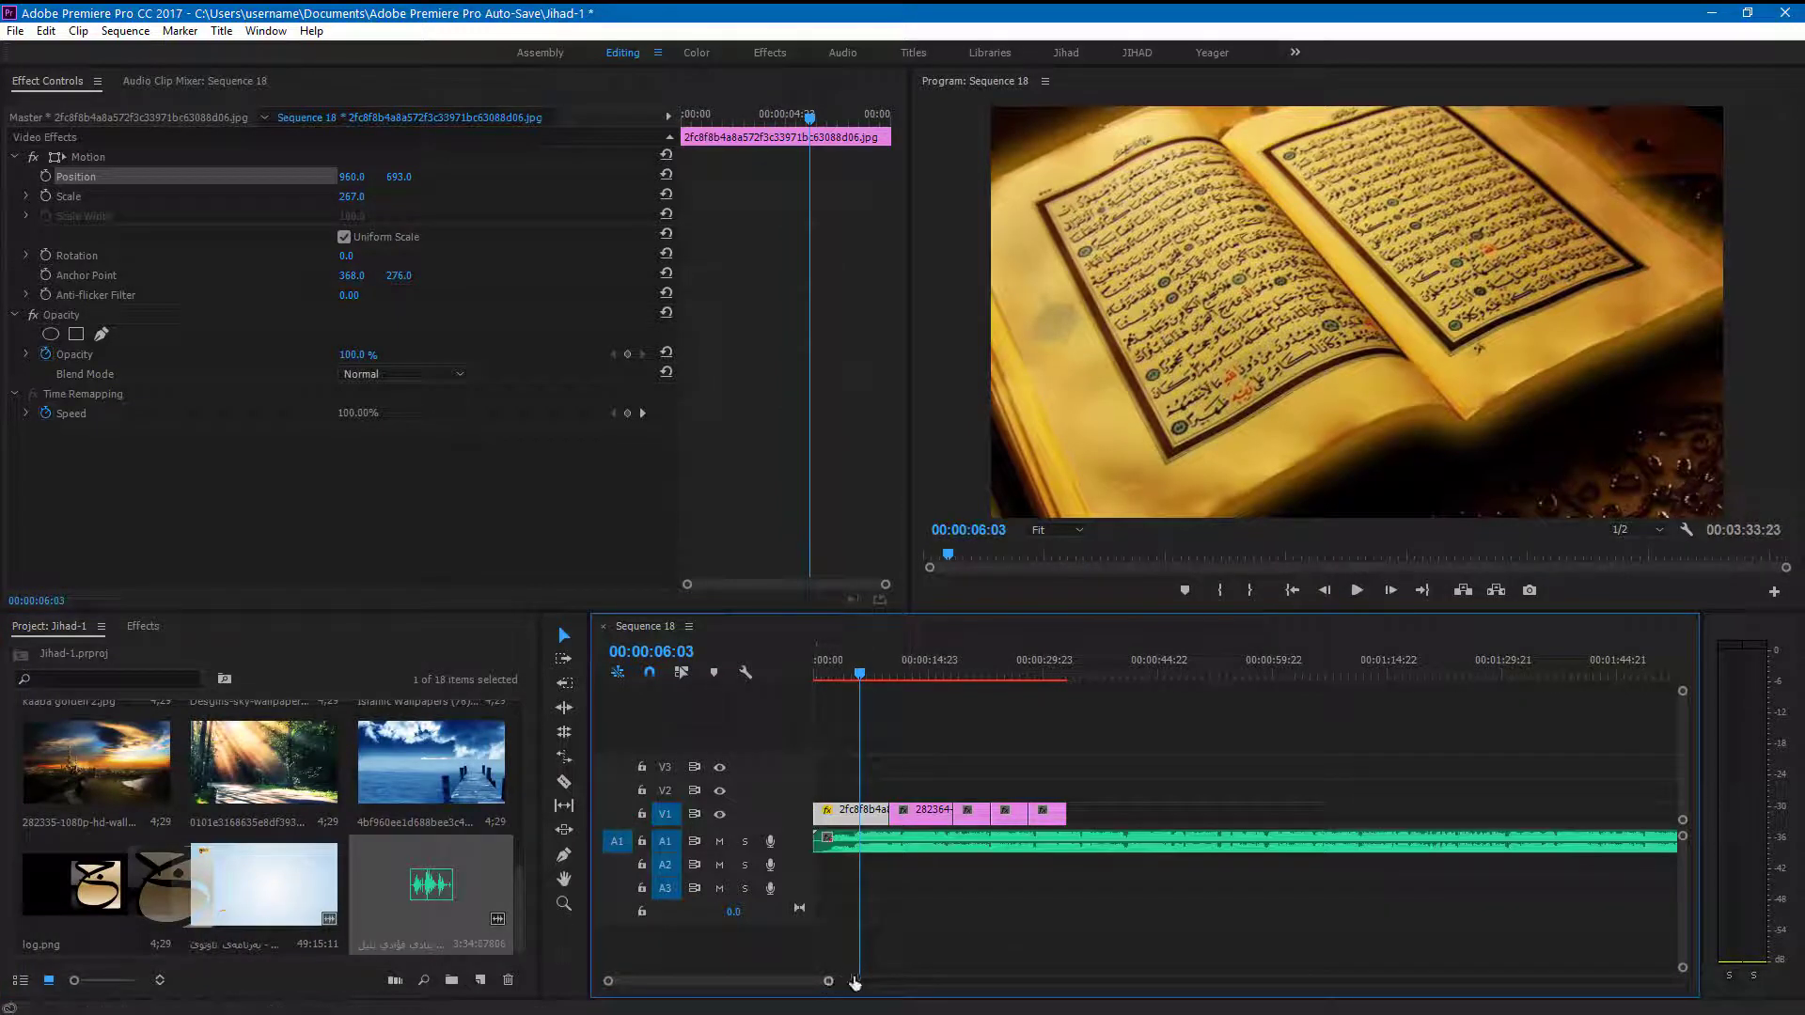
{"action": "scroll", "coordinate": [855, 981], "scroll_direction": "down", "scroll_amount": 3}
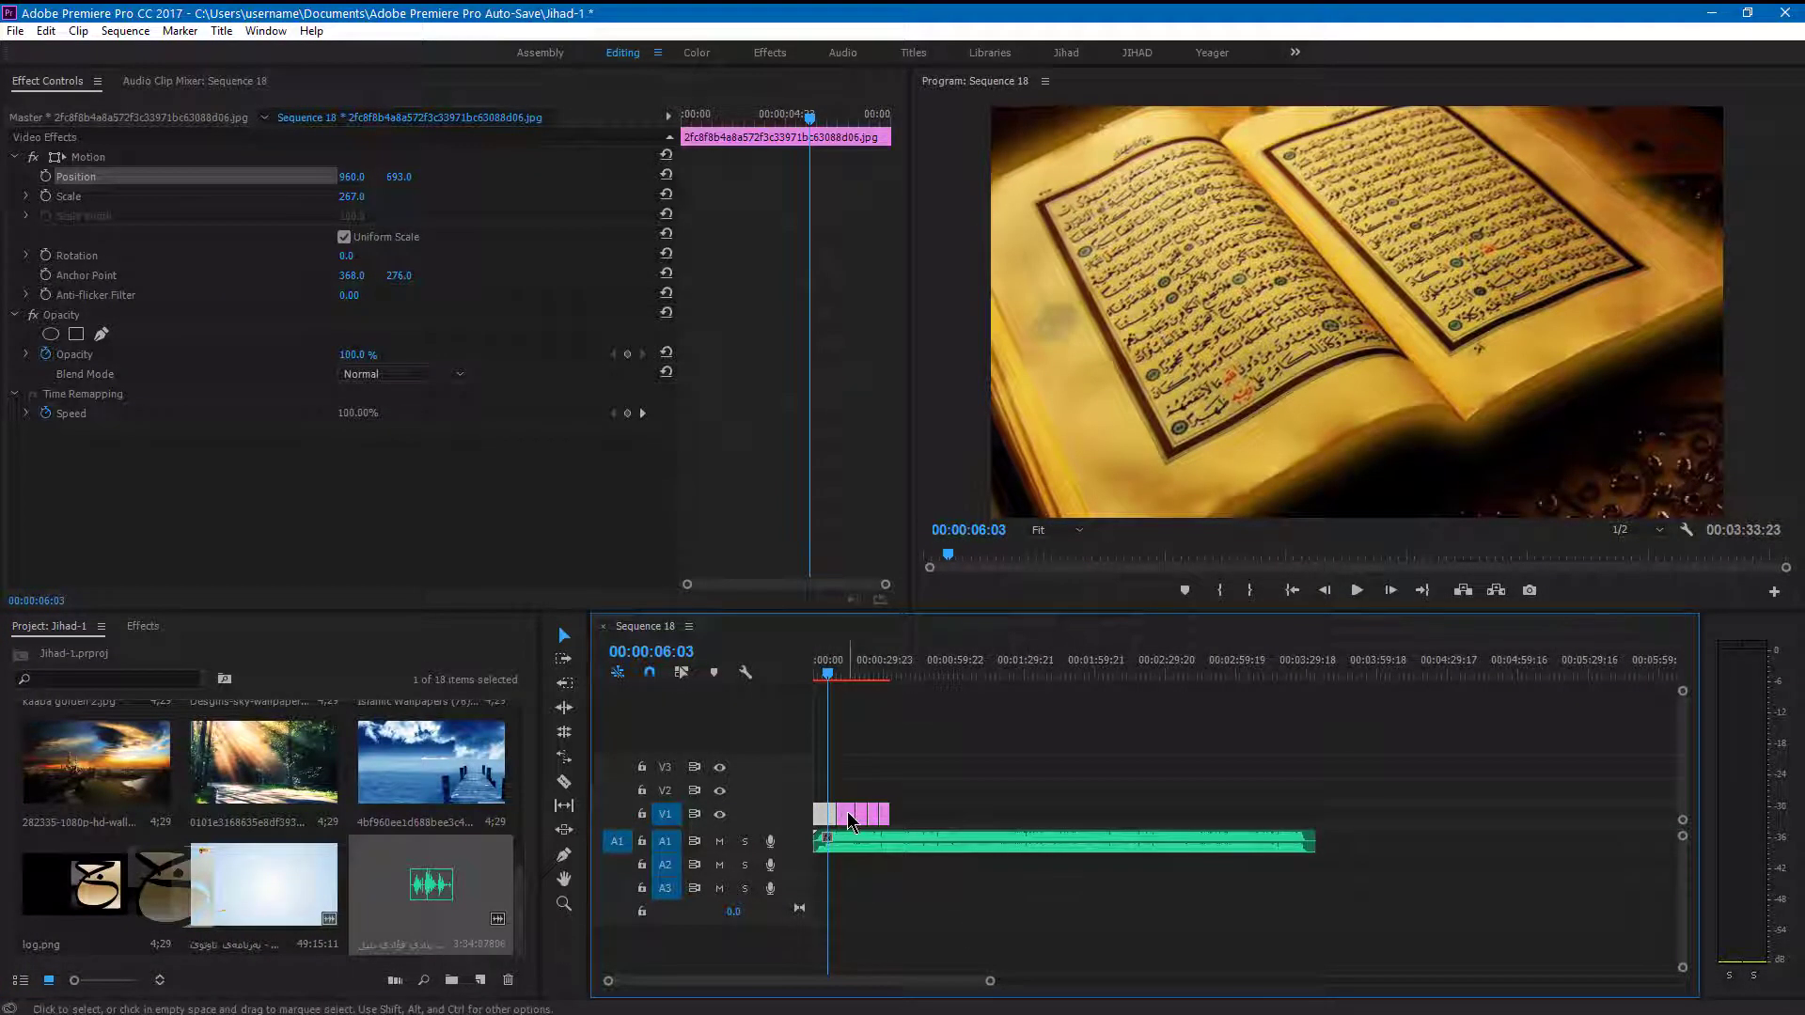
Shift the dawn-field, pink-forest, hot-air-balloon and stone-stairs clips later along V1.
{"action": "left_click_drag", "start_coordinate": [888, 821], "coordinate": [1316, 831]}
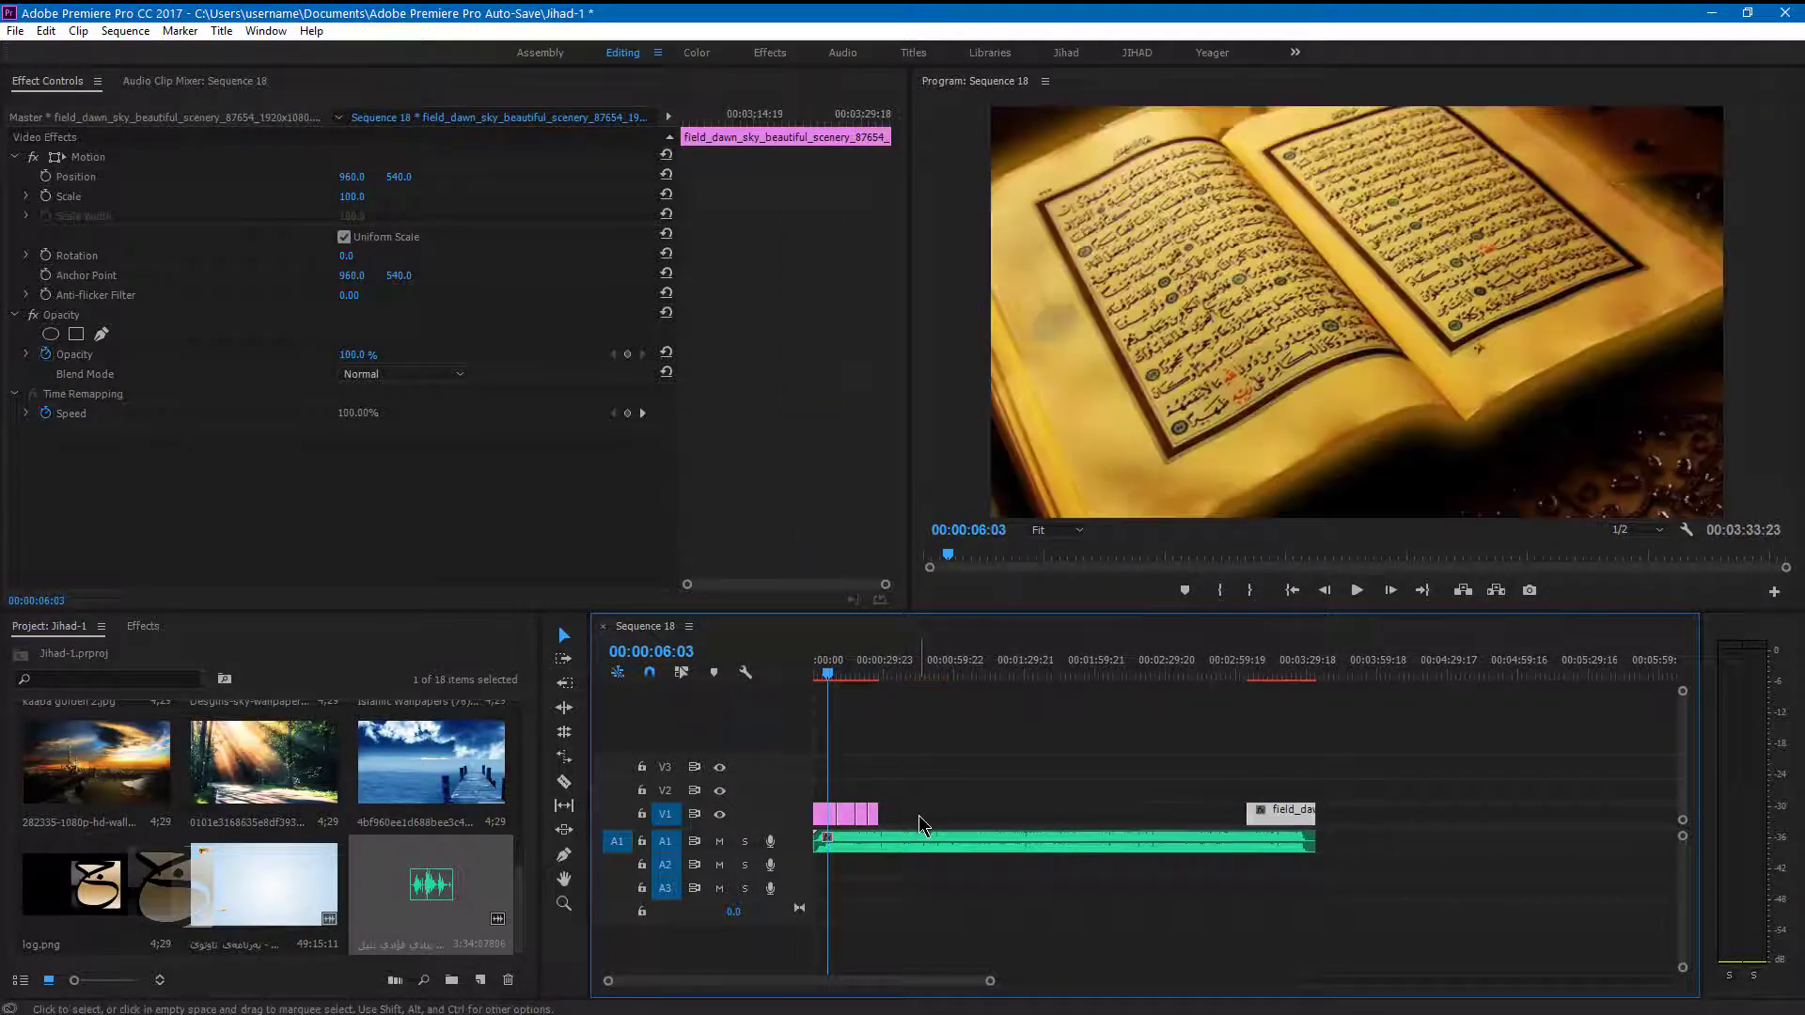
{"action": "mouse_move", "coordinate": [872, 814]}
{"action": "left_mouse_down"}
{"action": "mouse_move", "coordinate": [1232, 827]}
{"action": "mouse_move", "coordinate": [1119, 814]}
{"action": "left_mouse_up"}
{"action": "left_click", "coordinate": [162, 778]}
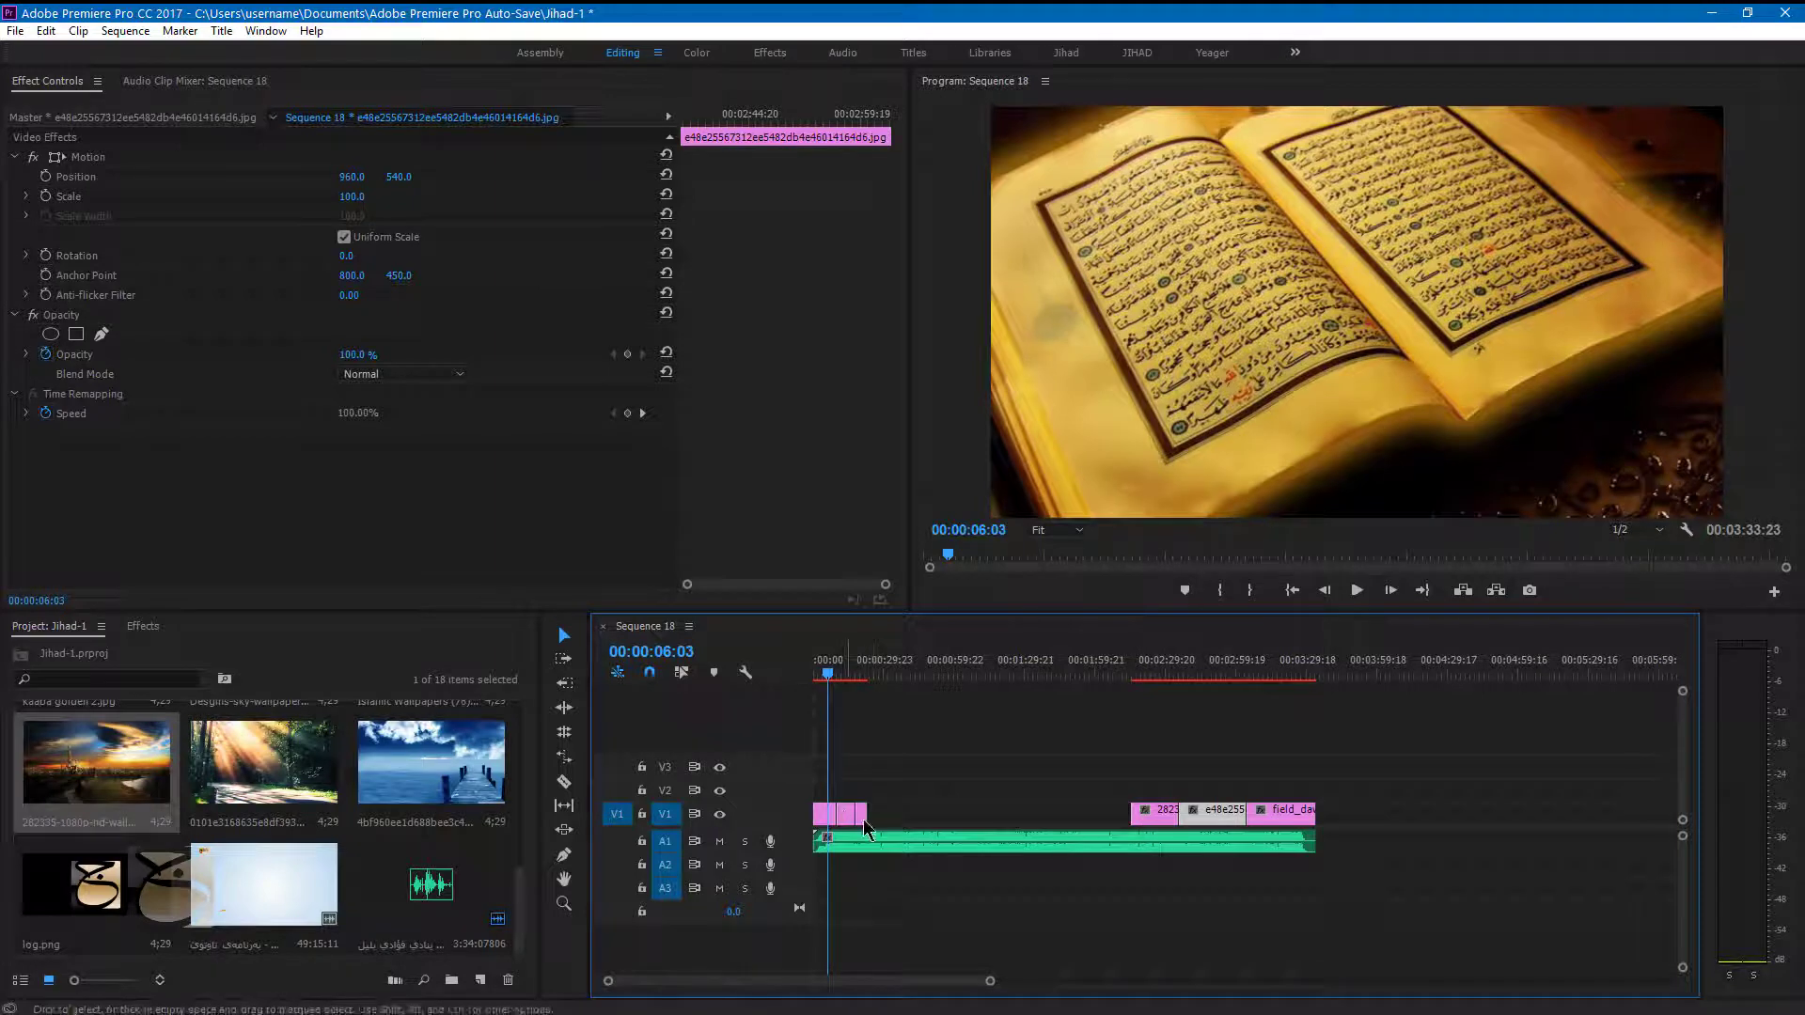
{"action": "left_click_drag", "start_coordinate": [890, 814], "coordinate": [1110, 814]}
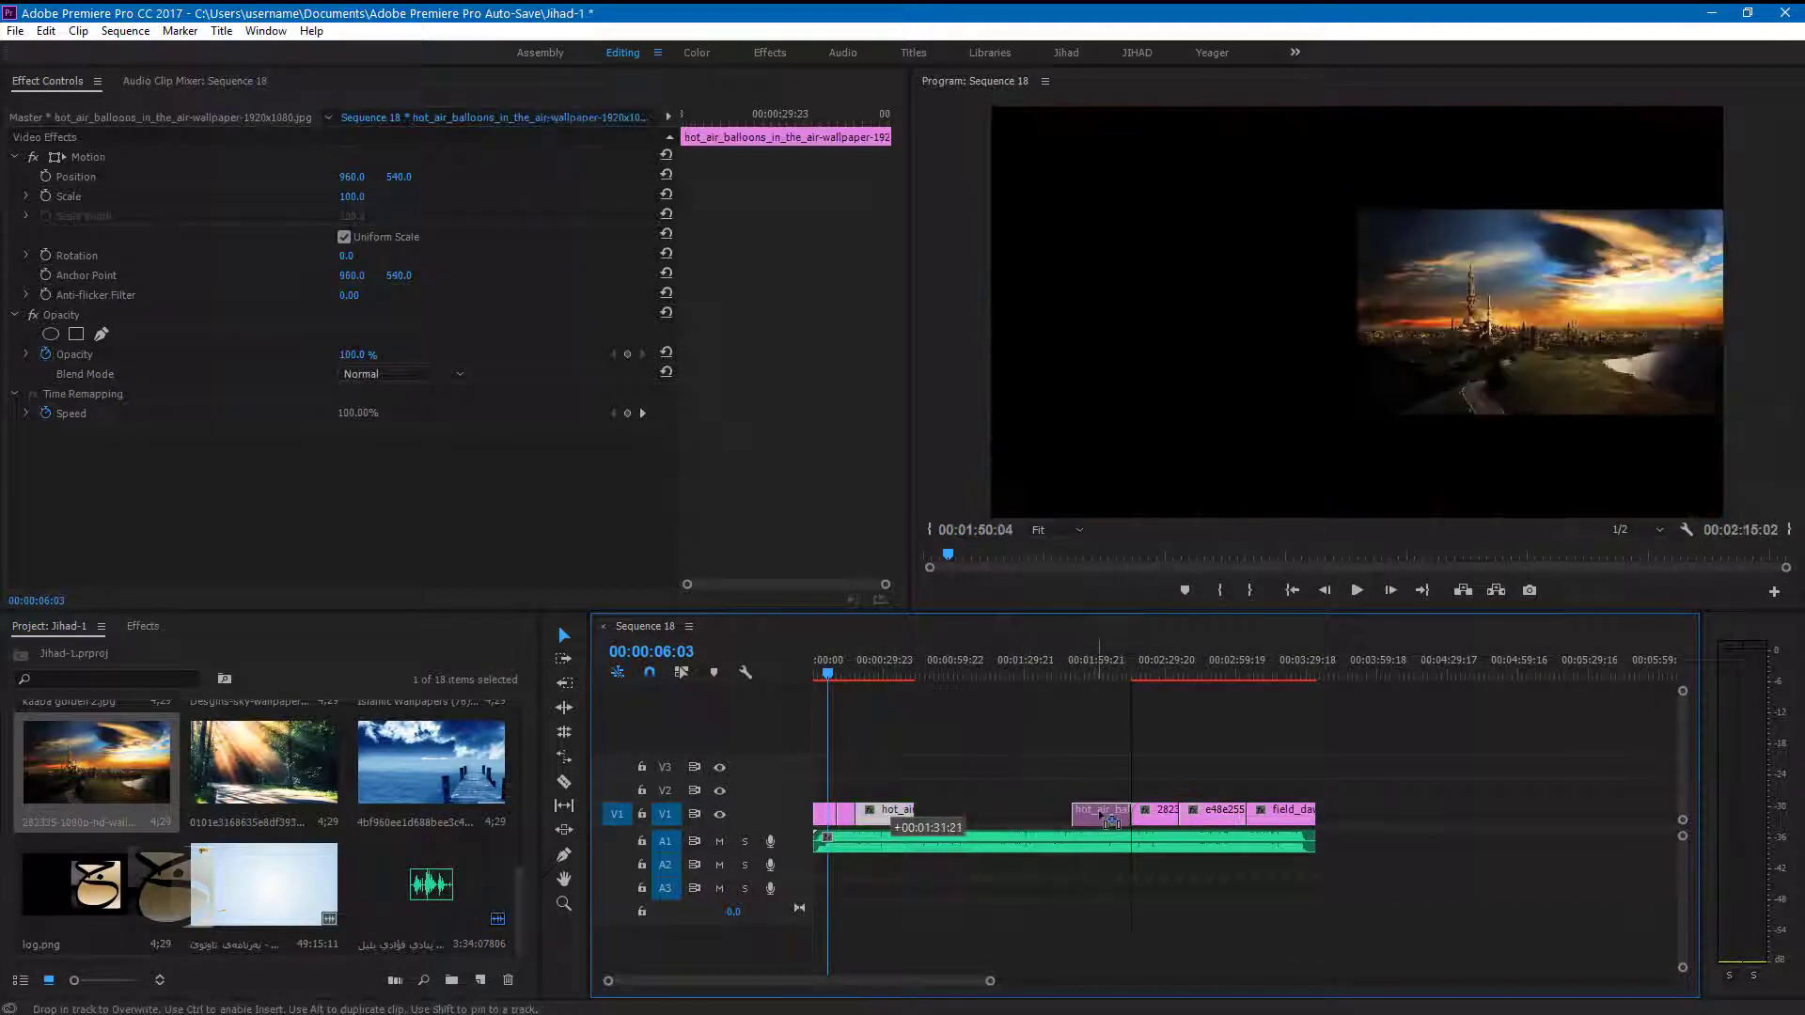
{"action": "left_click_drag", "start_coordinate": [855, 814], "coordinate": [1023, 825]}
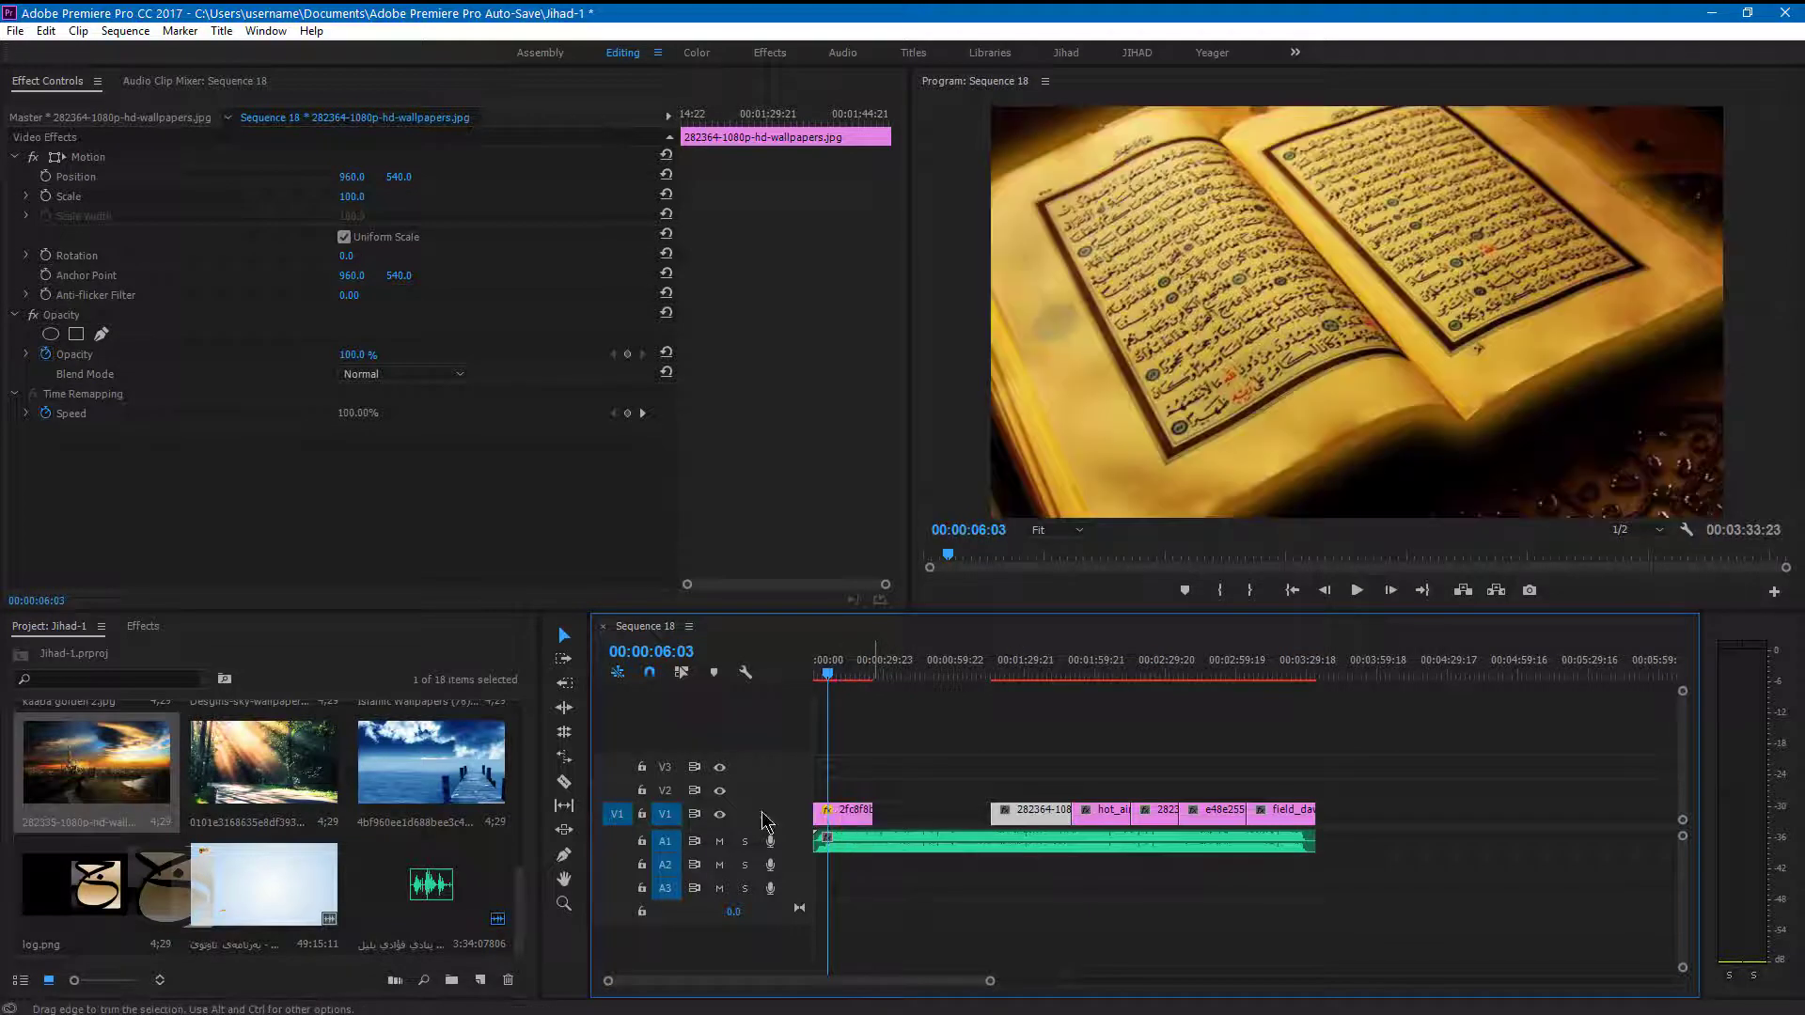
Insert kaaba golden 2.jpg after the opening book clip and select it on V1.
{"action": "scroll", "coordinate": [473, 809], "scroll_direction": "up", "scroll_amount": 2}
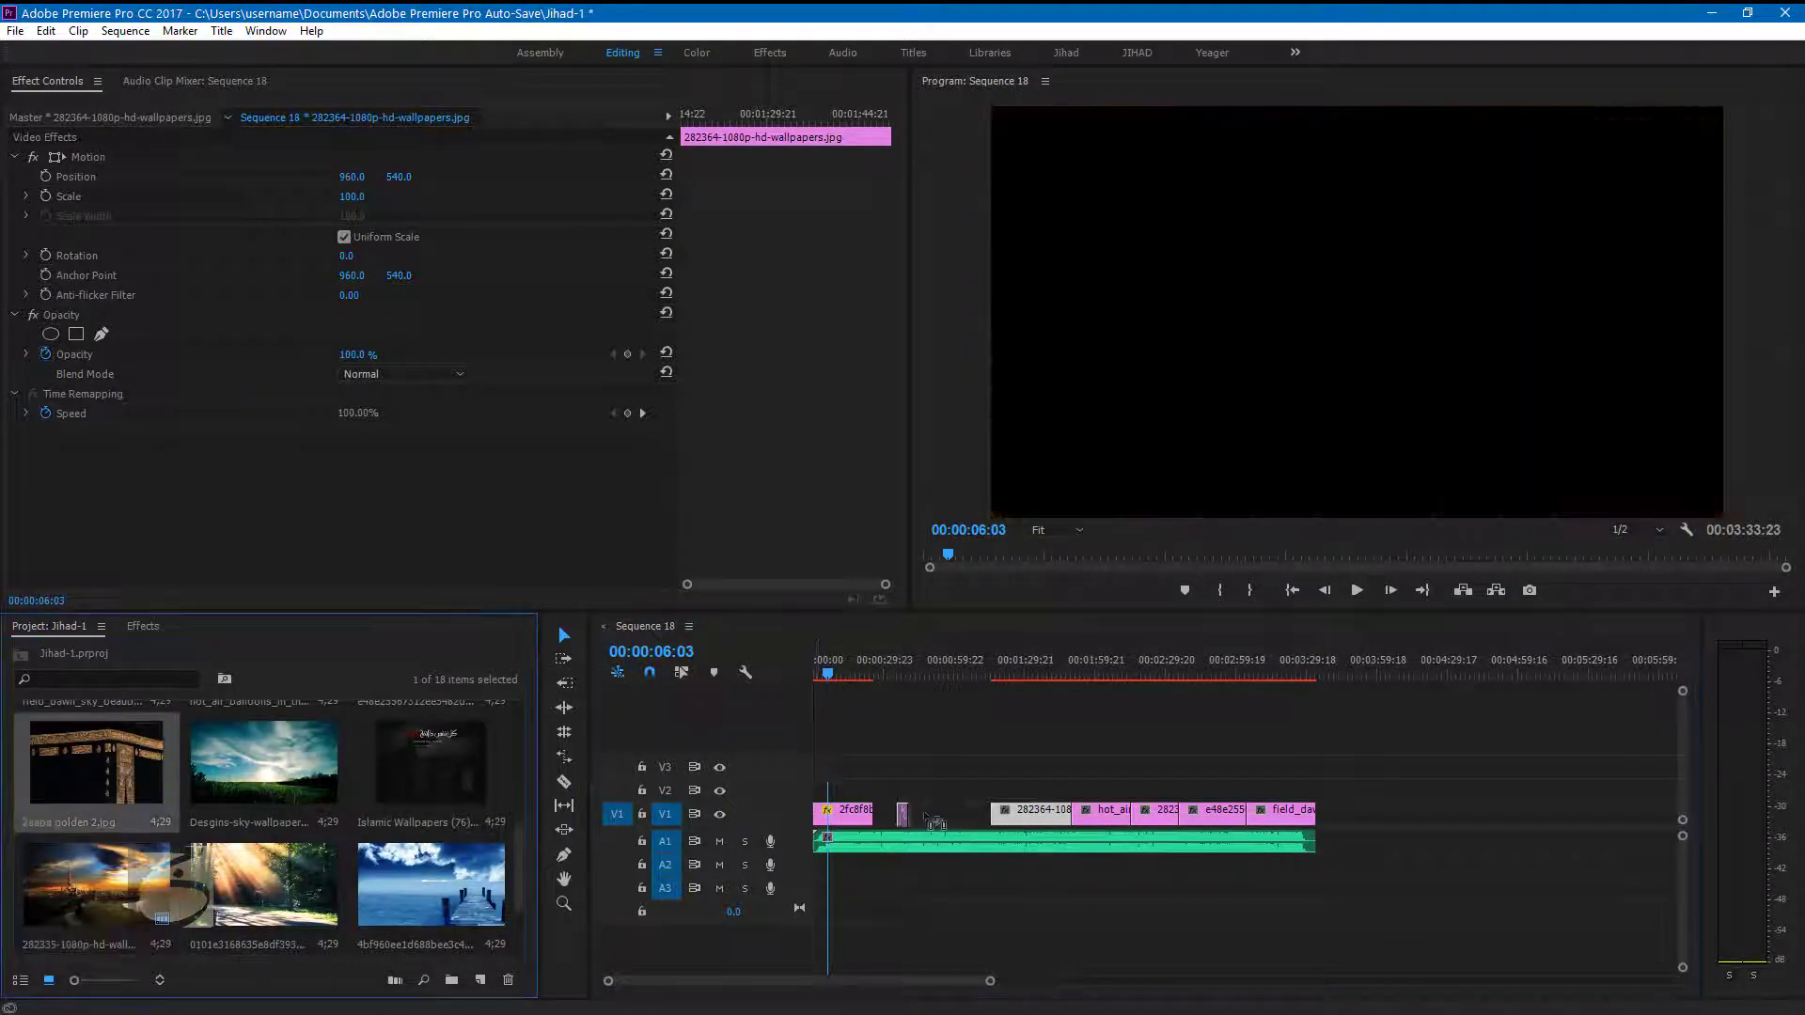
{"action": "left_click_drag", "start_coordinate": [136, 786], "coordinate": [990, 811]}
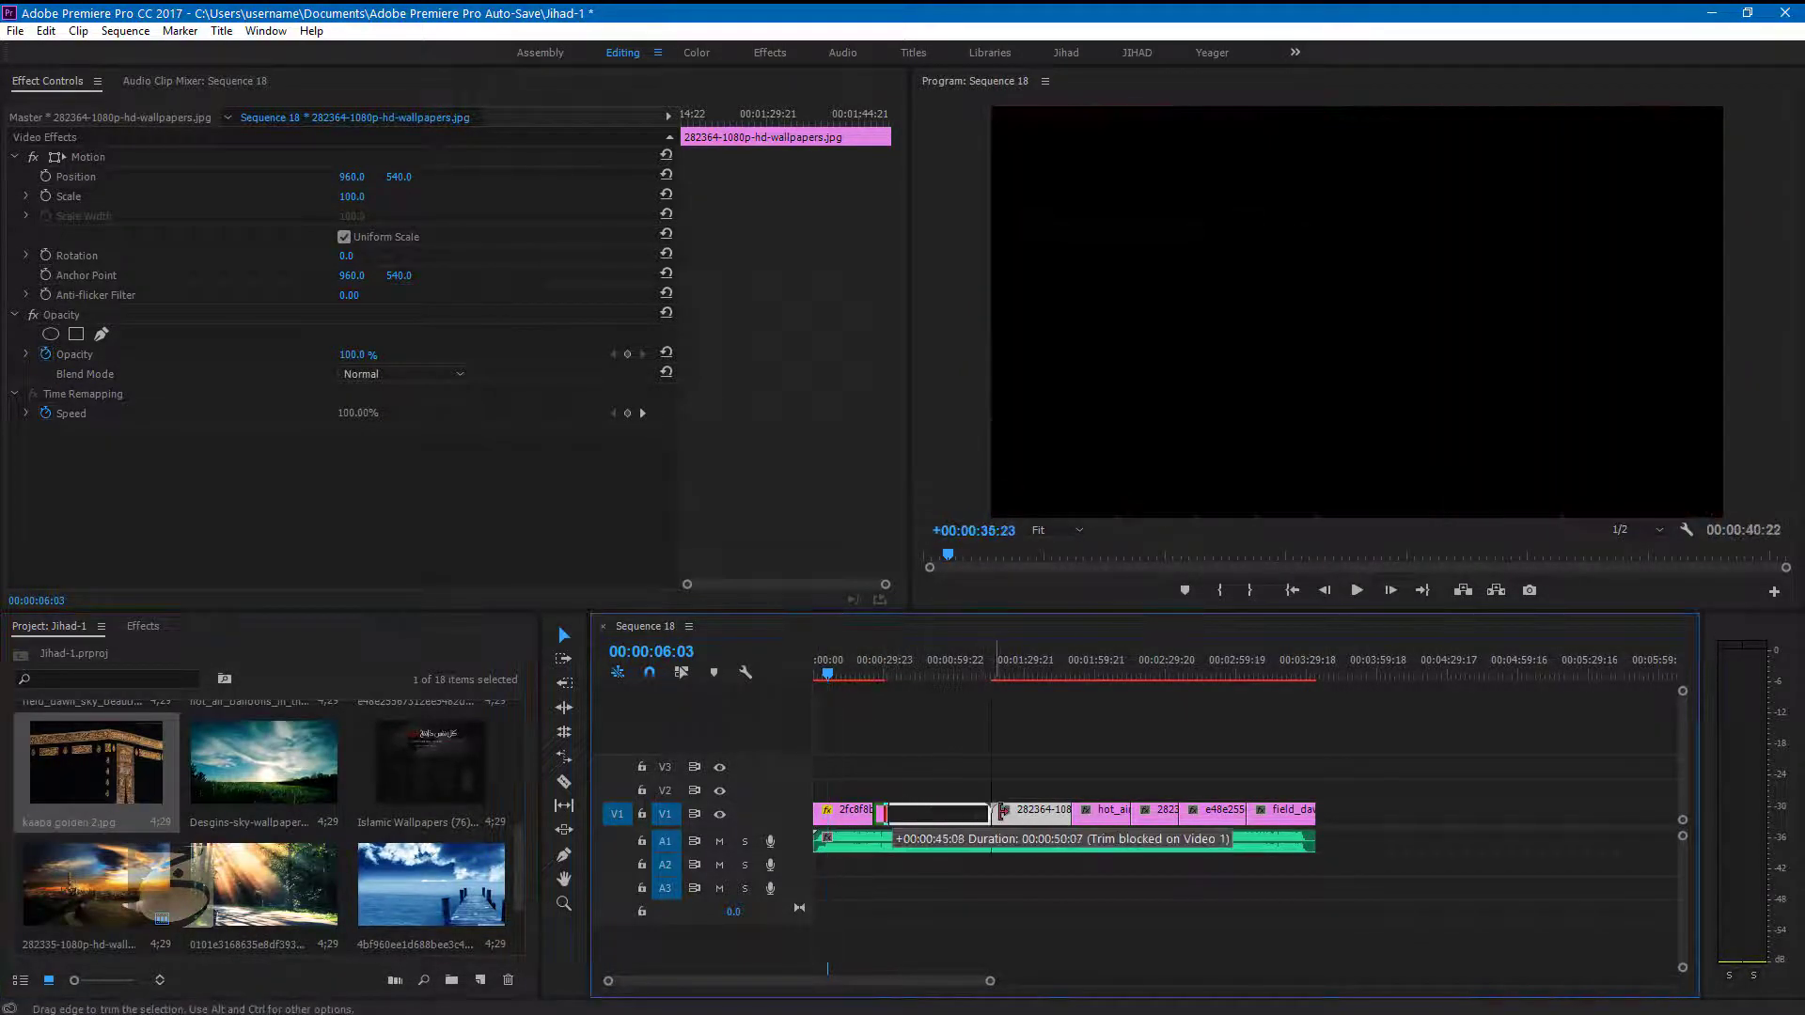
{"action": "left_click_drag", "start_coordinate": [828, 675], "coordinate": [903, 678]}
{"action": "left_click", "coordinate": [928, 814]}
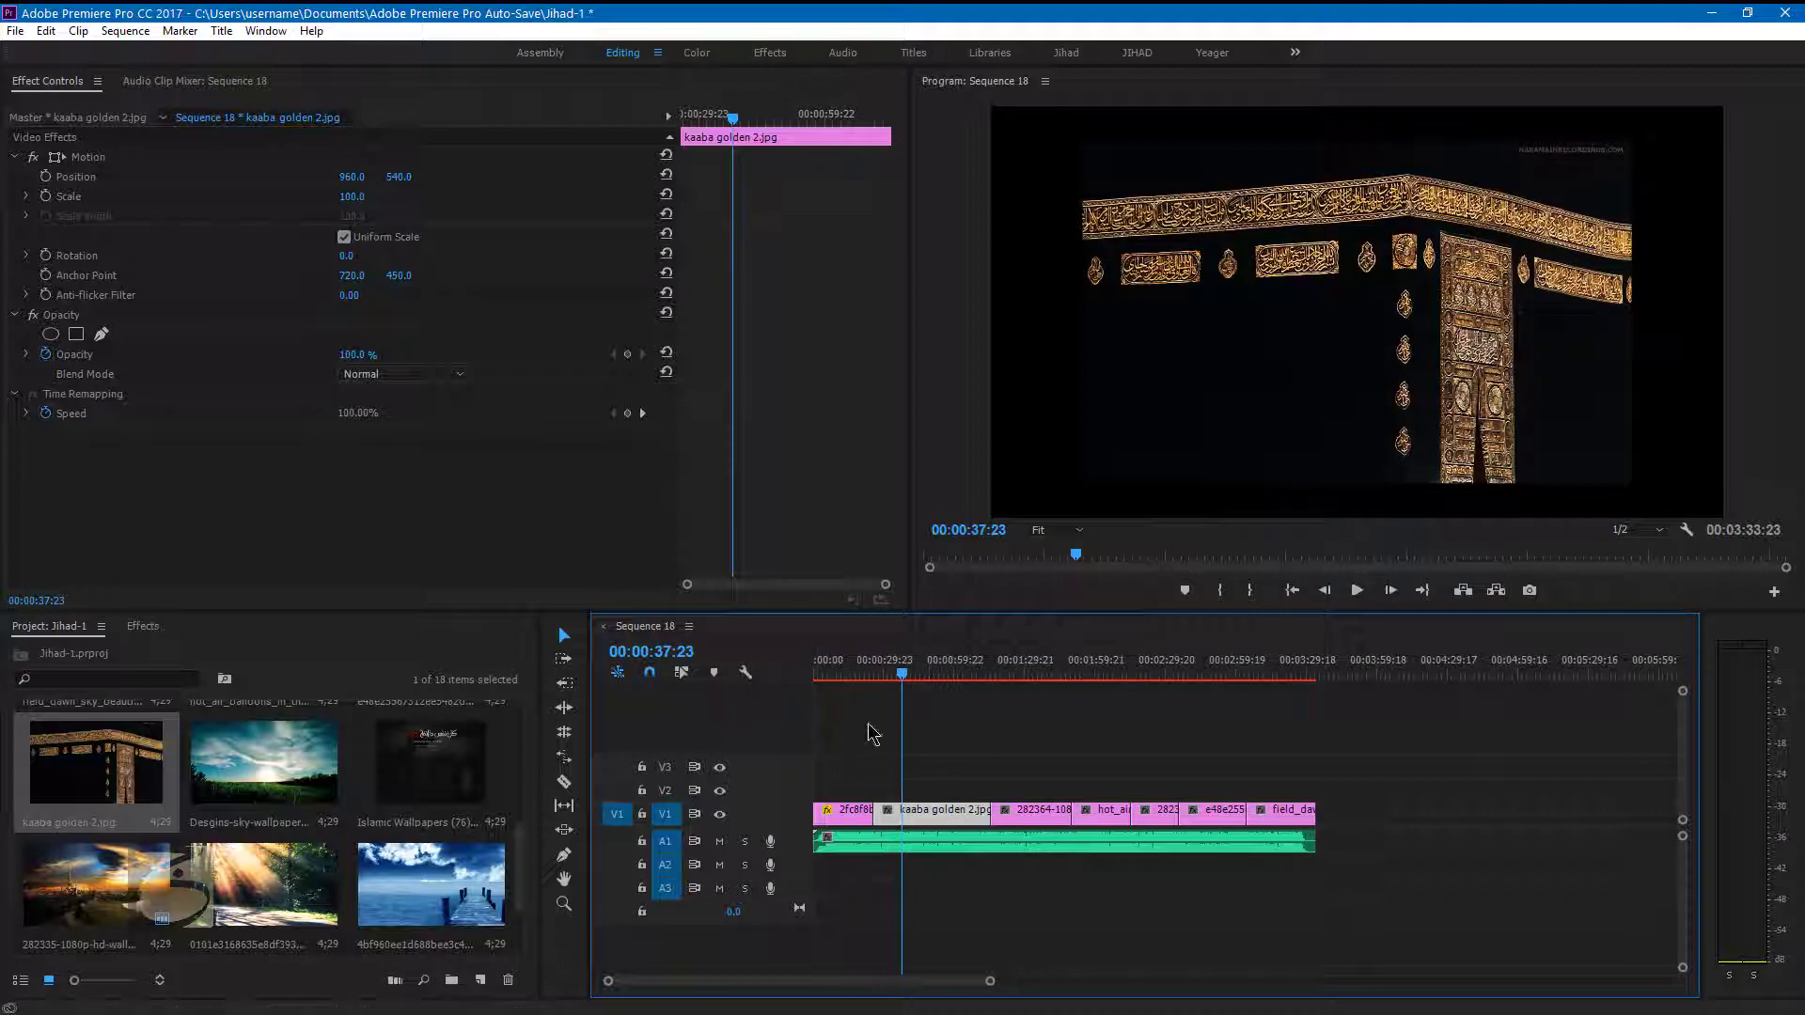
Scale the Kaaba clip to frame size and enlarge it to 115%.
{"action": "right_click", "coordinate": [945, 817]}
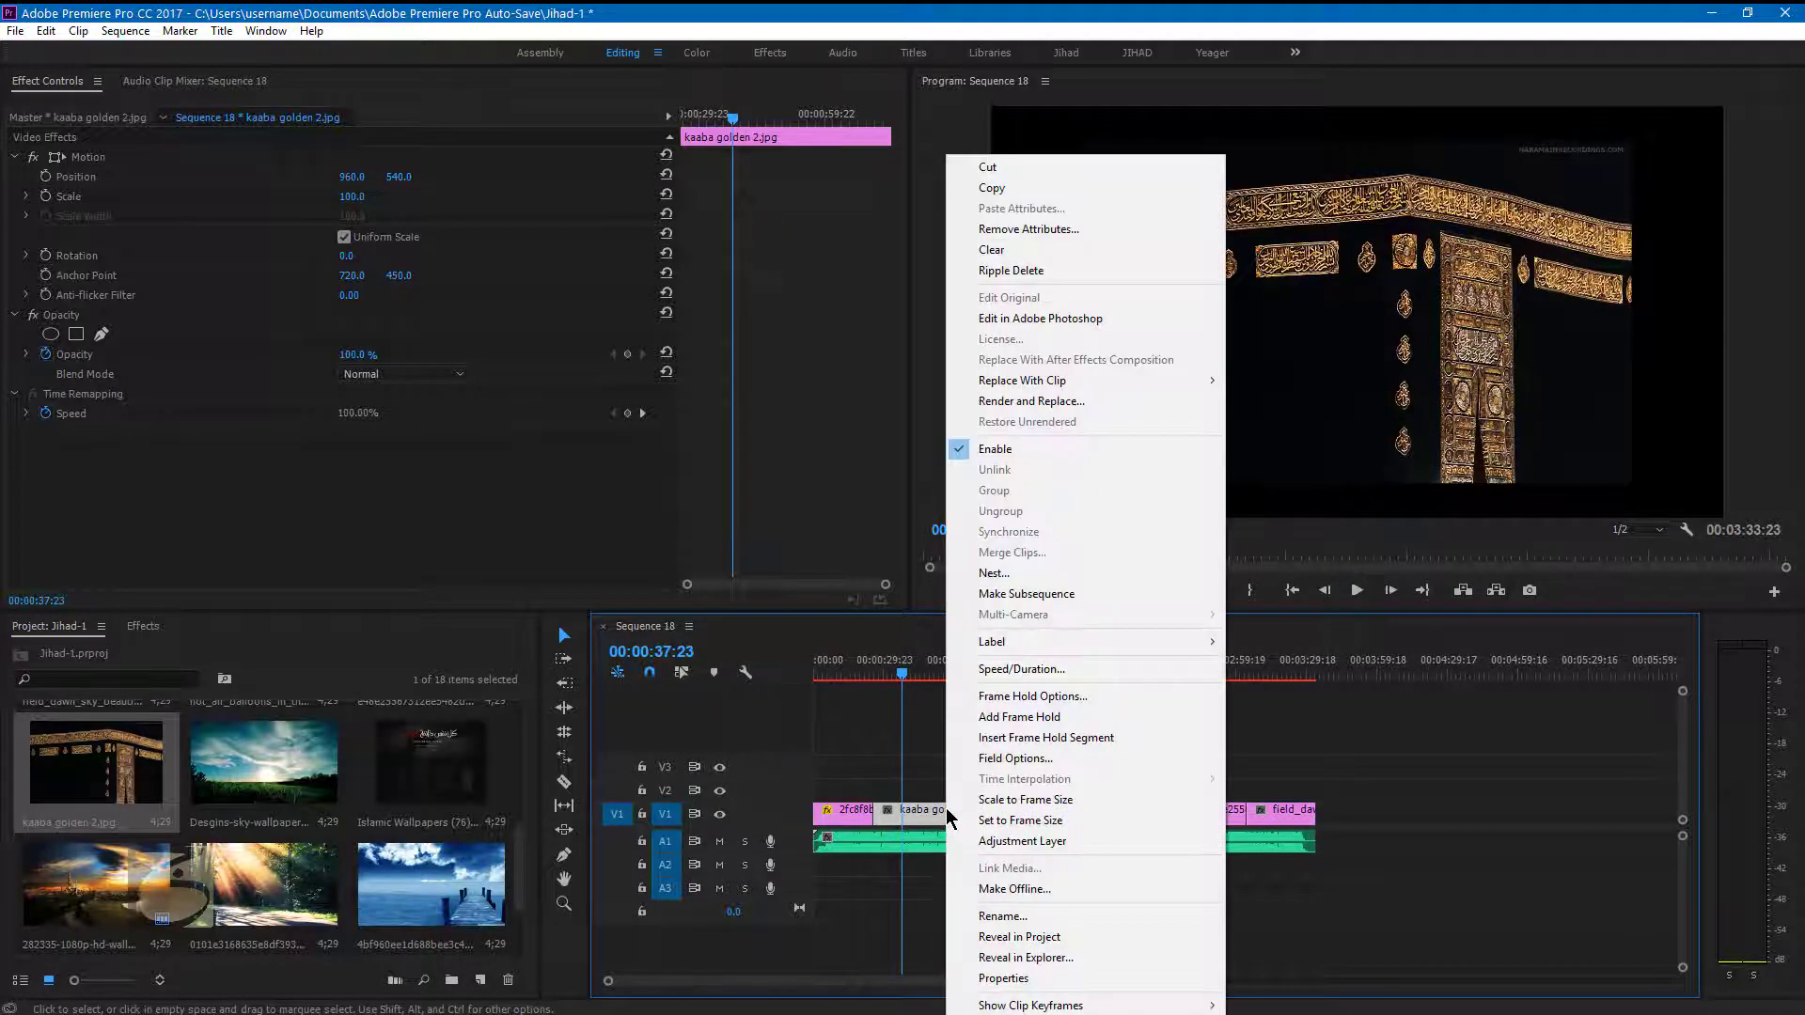
{"action": "left_click", "coordinate": [995, 801]}
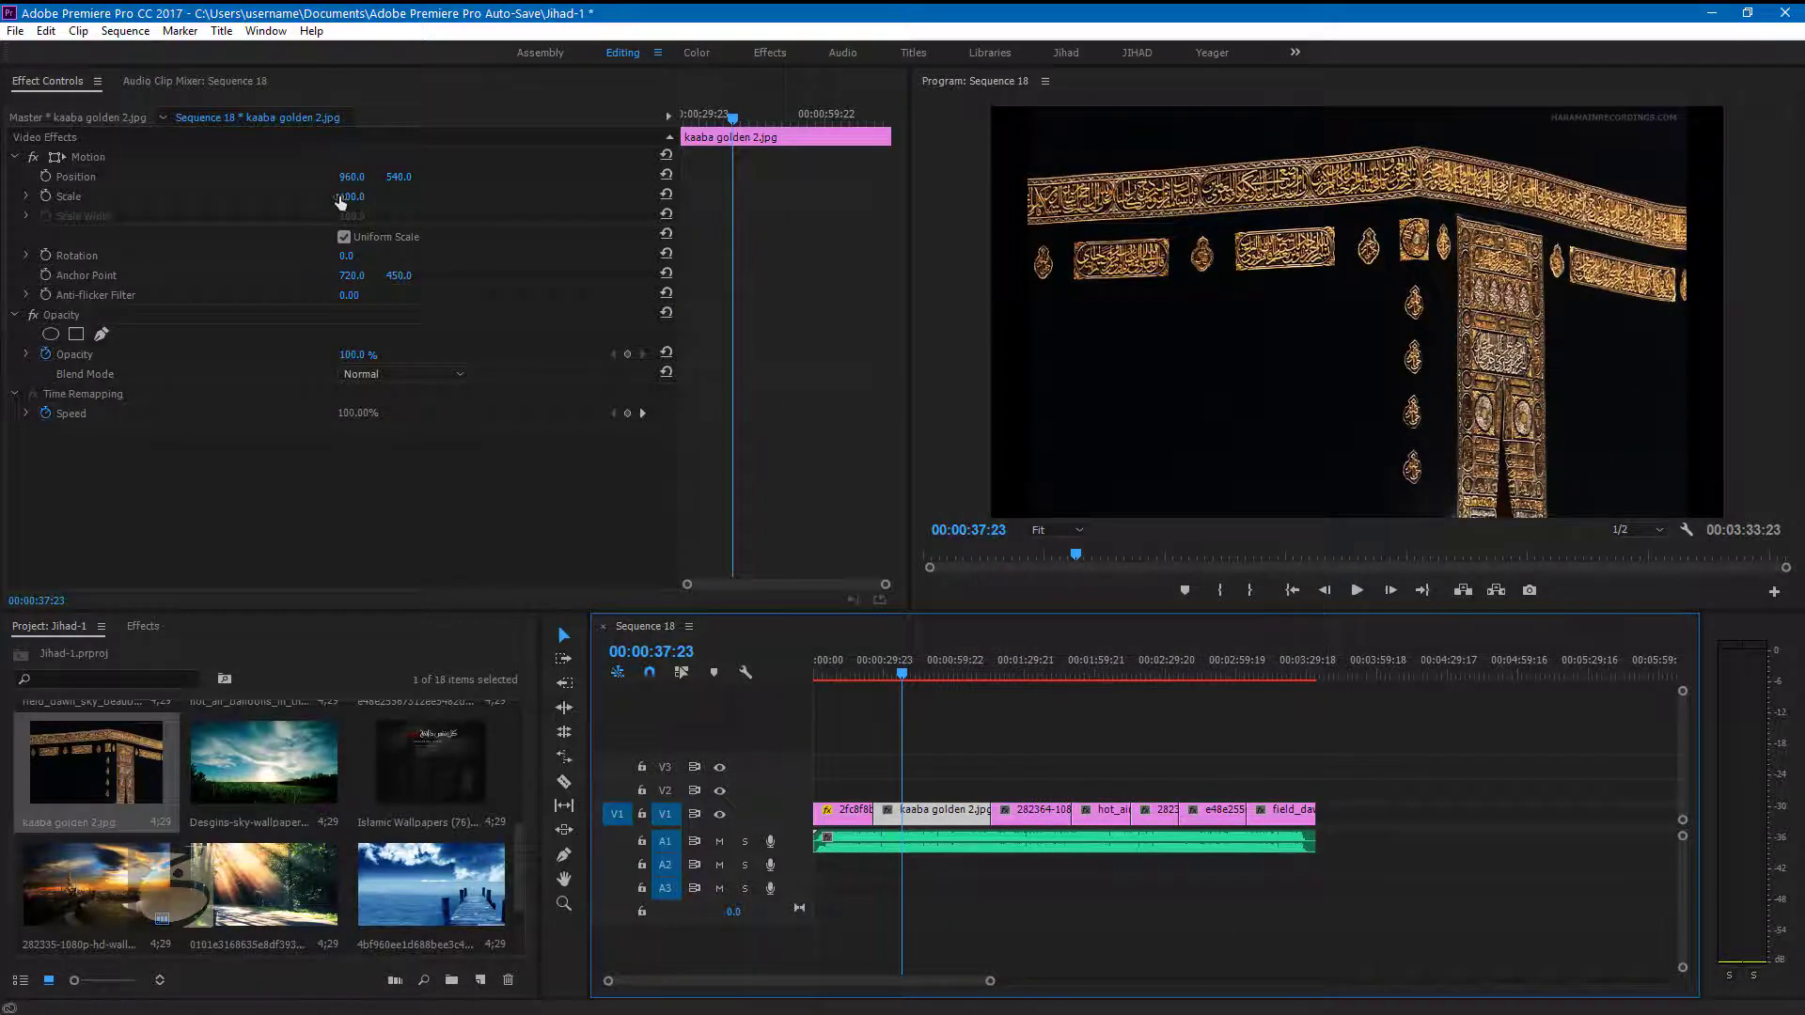
{"action": "left_click_drag", "start_coordinate": [340, 202], "coordinate": [354, 202]}
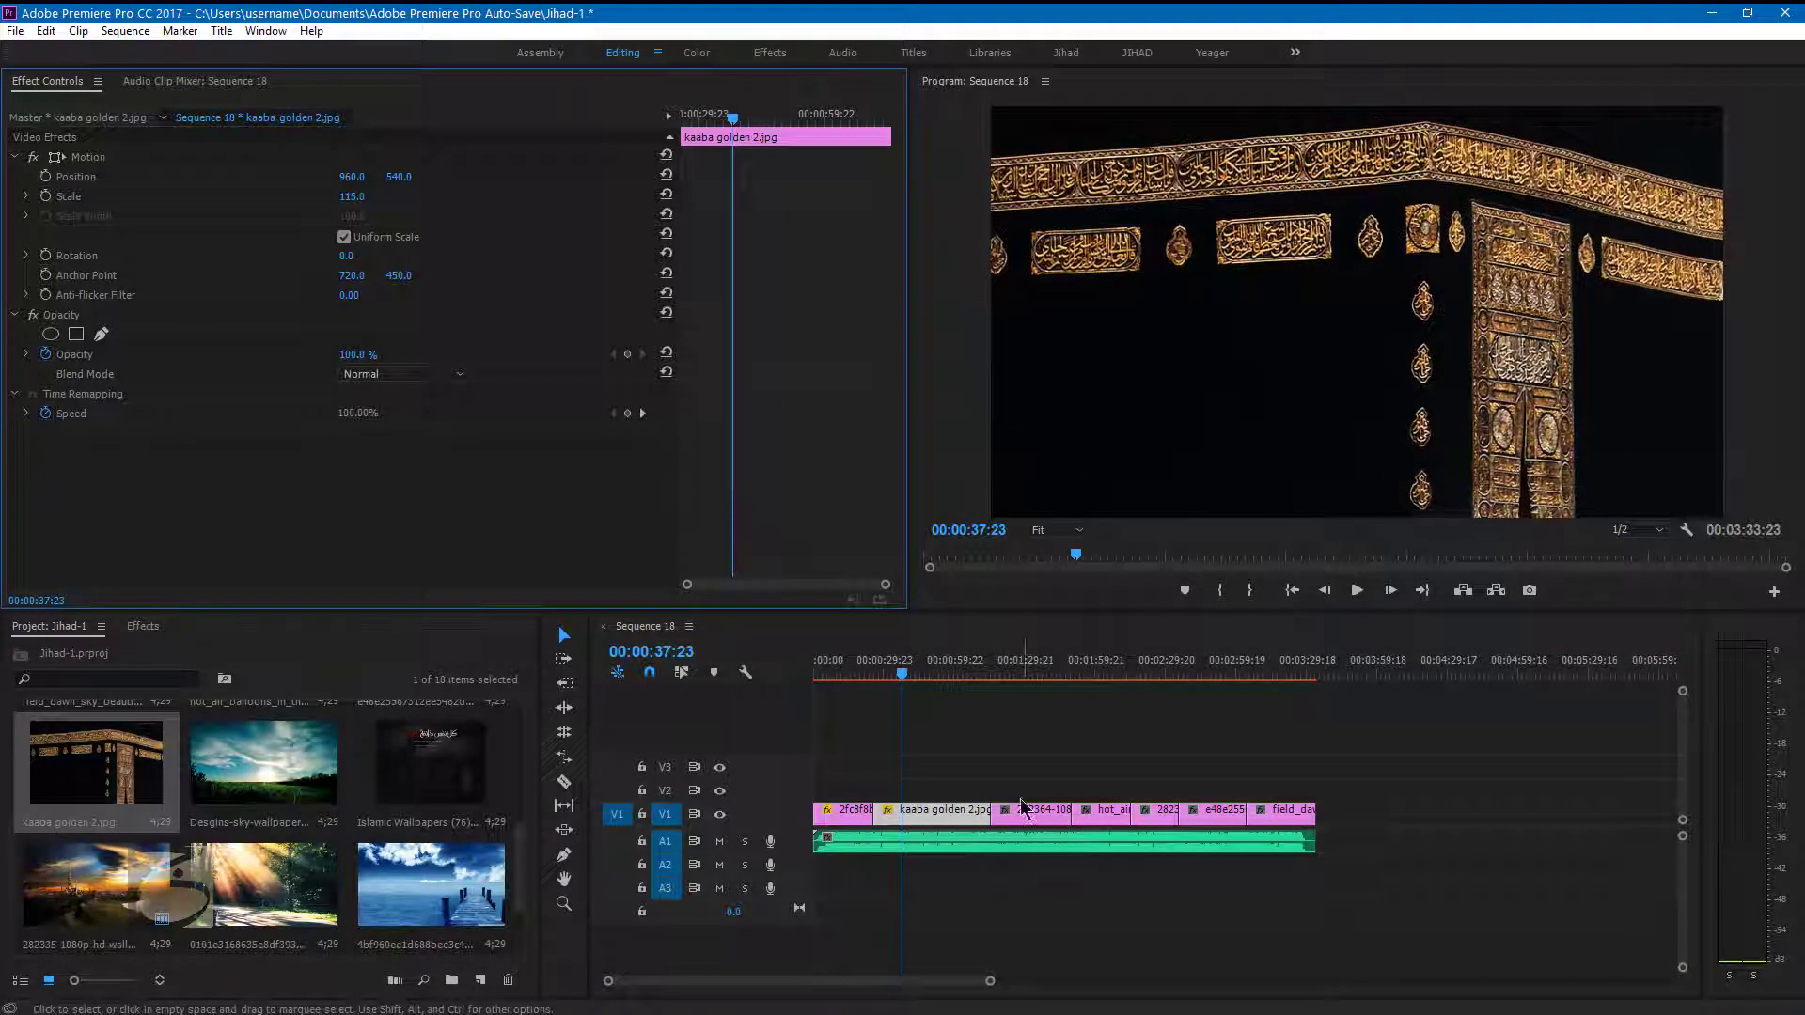
Fit the red forest clip to the frame size.
{"action": "mouse_move", "coordinate": [925, 666]}
{"action": "left_mouse_down"}
{"action": "mouse_move", "coordinate": [1200, 655]}
{"action": "mouse_move", "coordinate": [1198, 763]}
{"action": "left_mouse_up"}
{"action": "right_click", "coordinate": [1203, 810]}
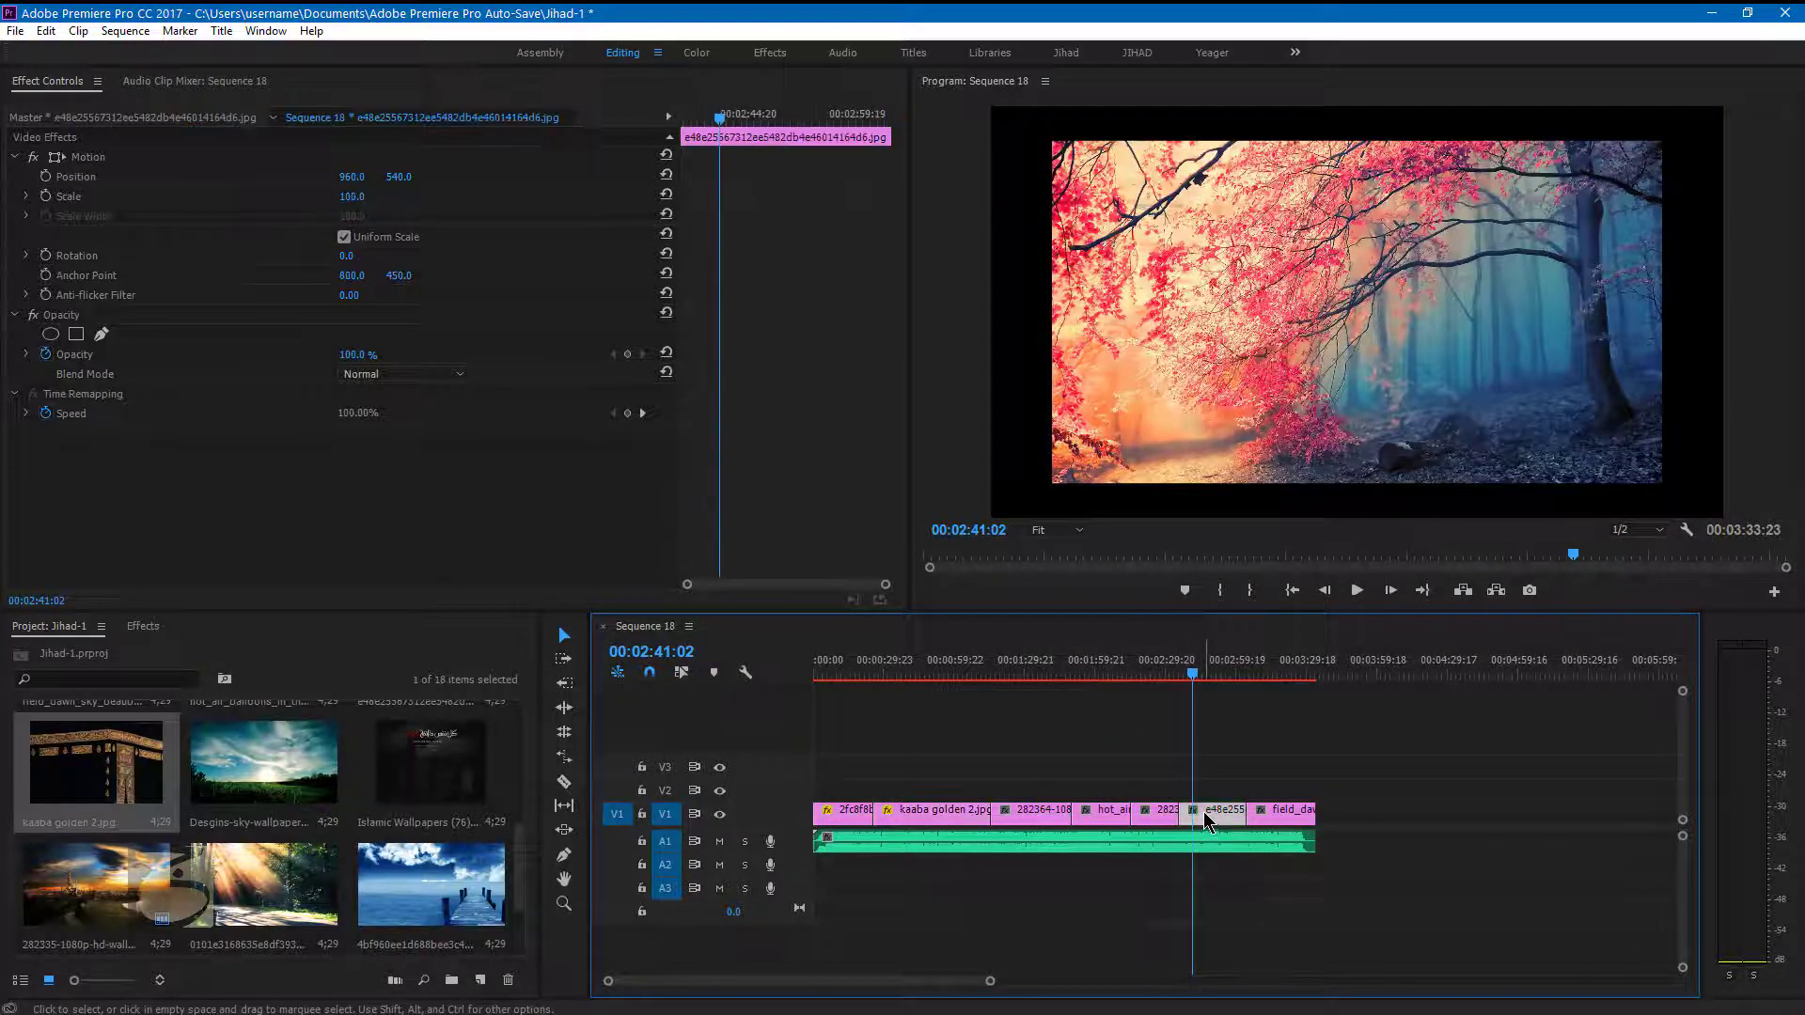
{"action": "left_click", "coordinate": [1316, 800]}
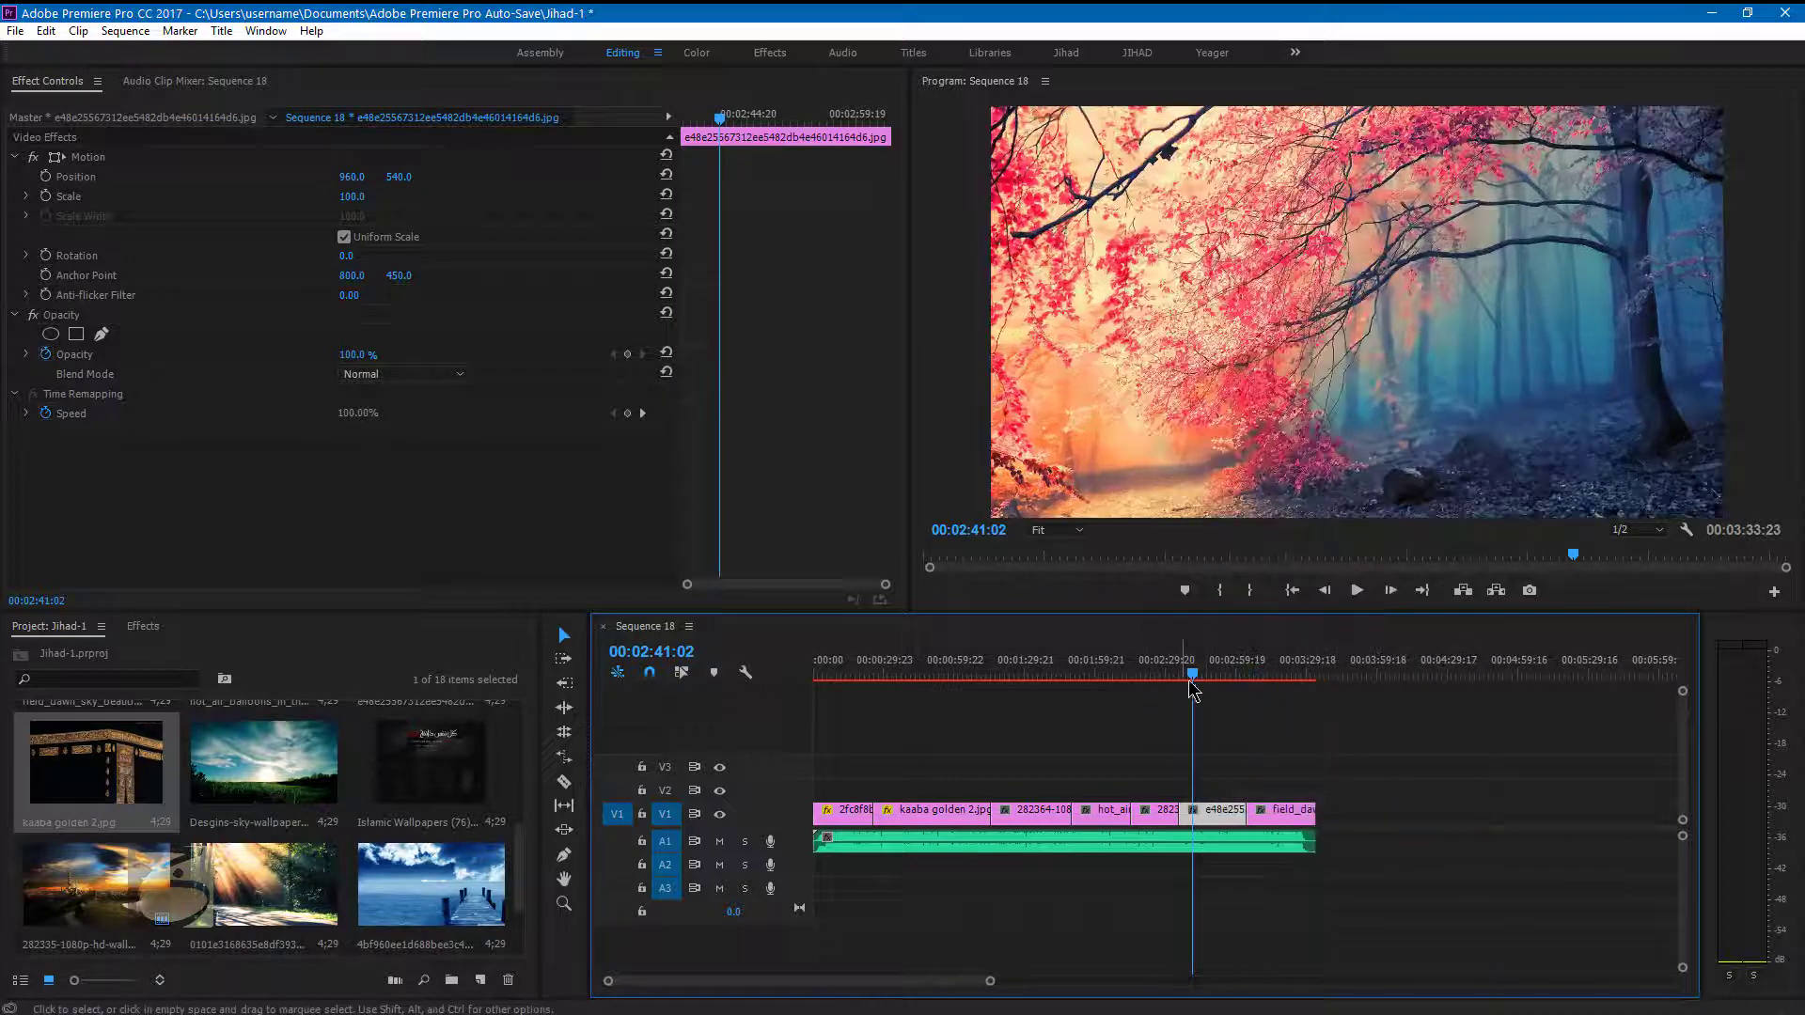
{"action": "left_click_drag", "start_coordinate": [1194, 675], "coordinate": [1260, 680]}
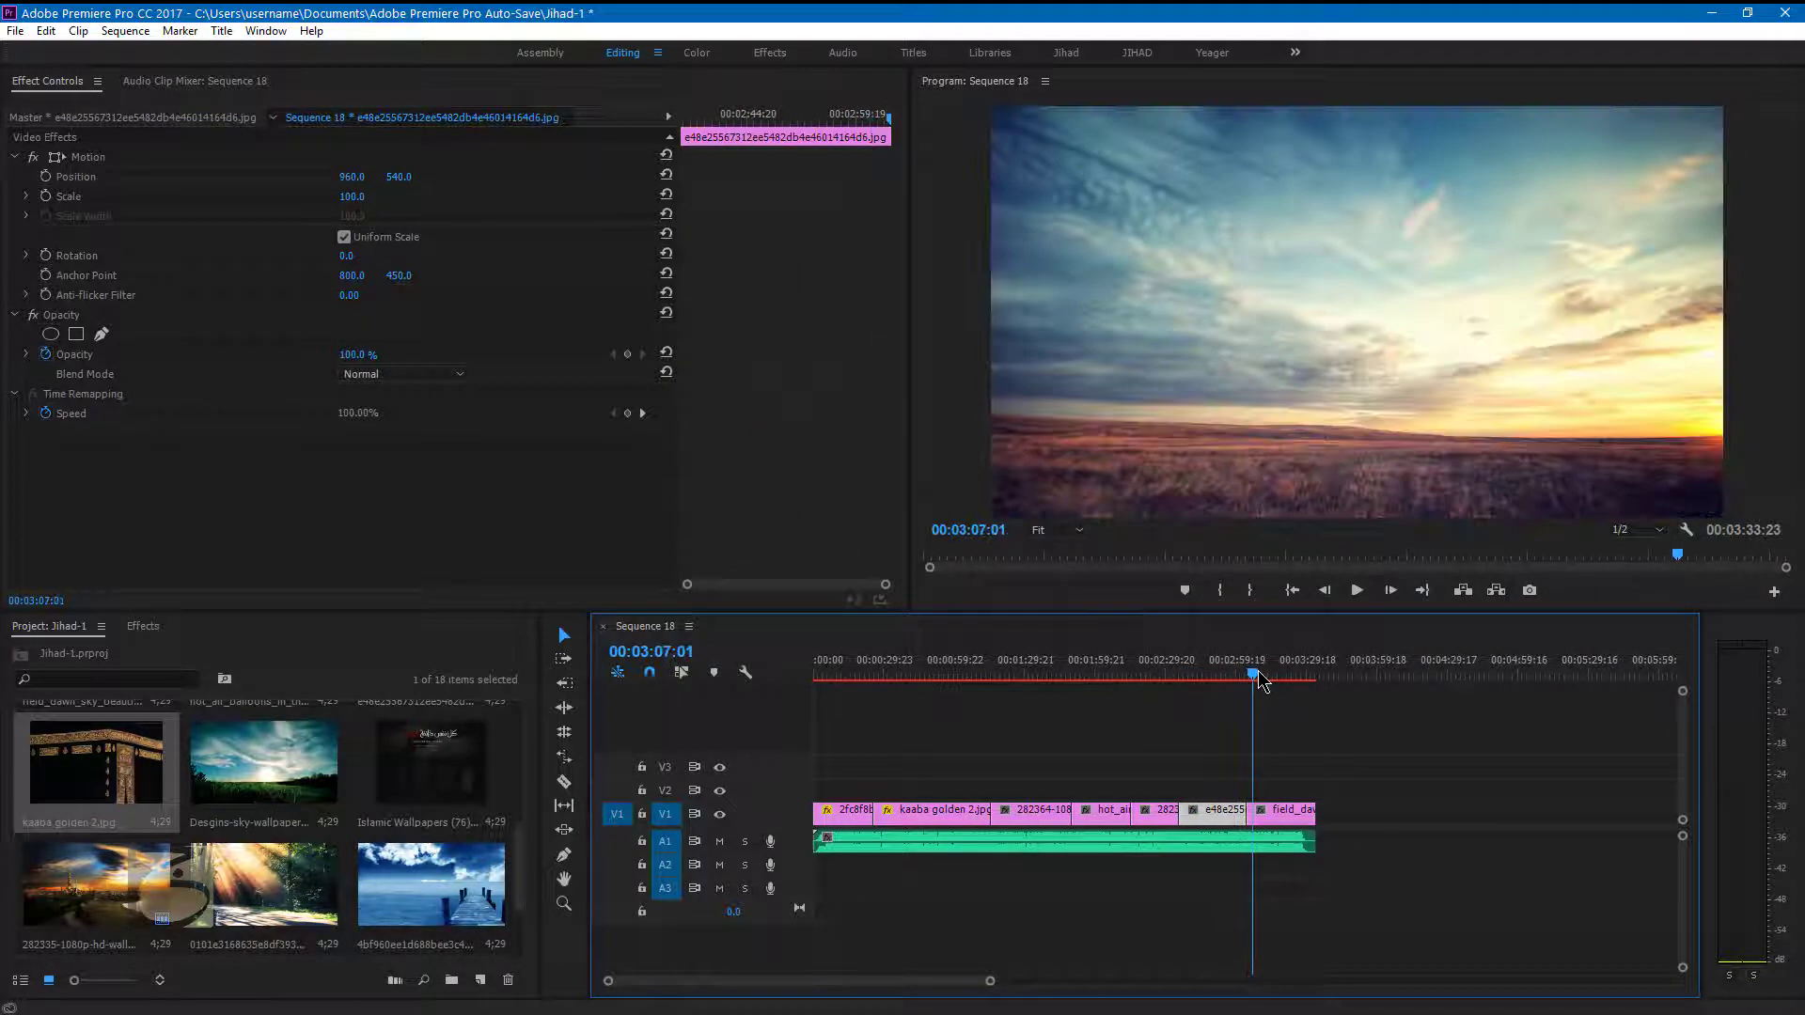
Play back the slideshow from the start of the sequence to check it.
{"action": "left_click", "coordinate": [902, 673]}
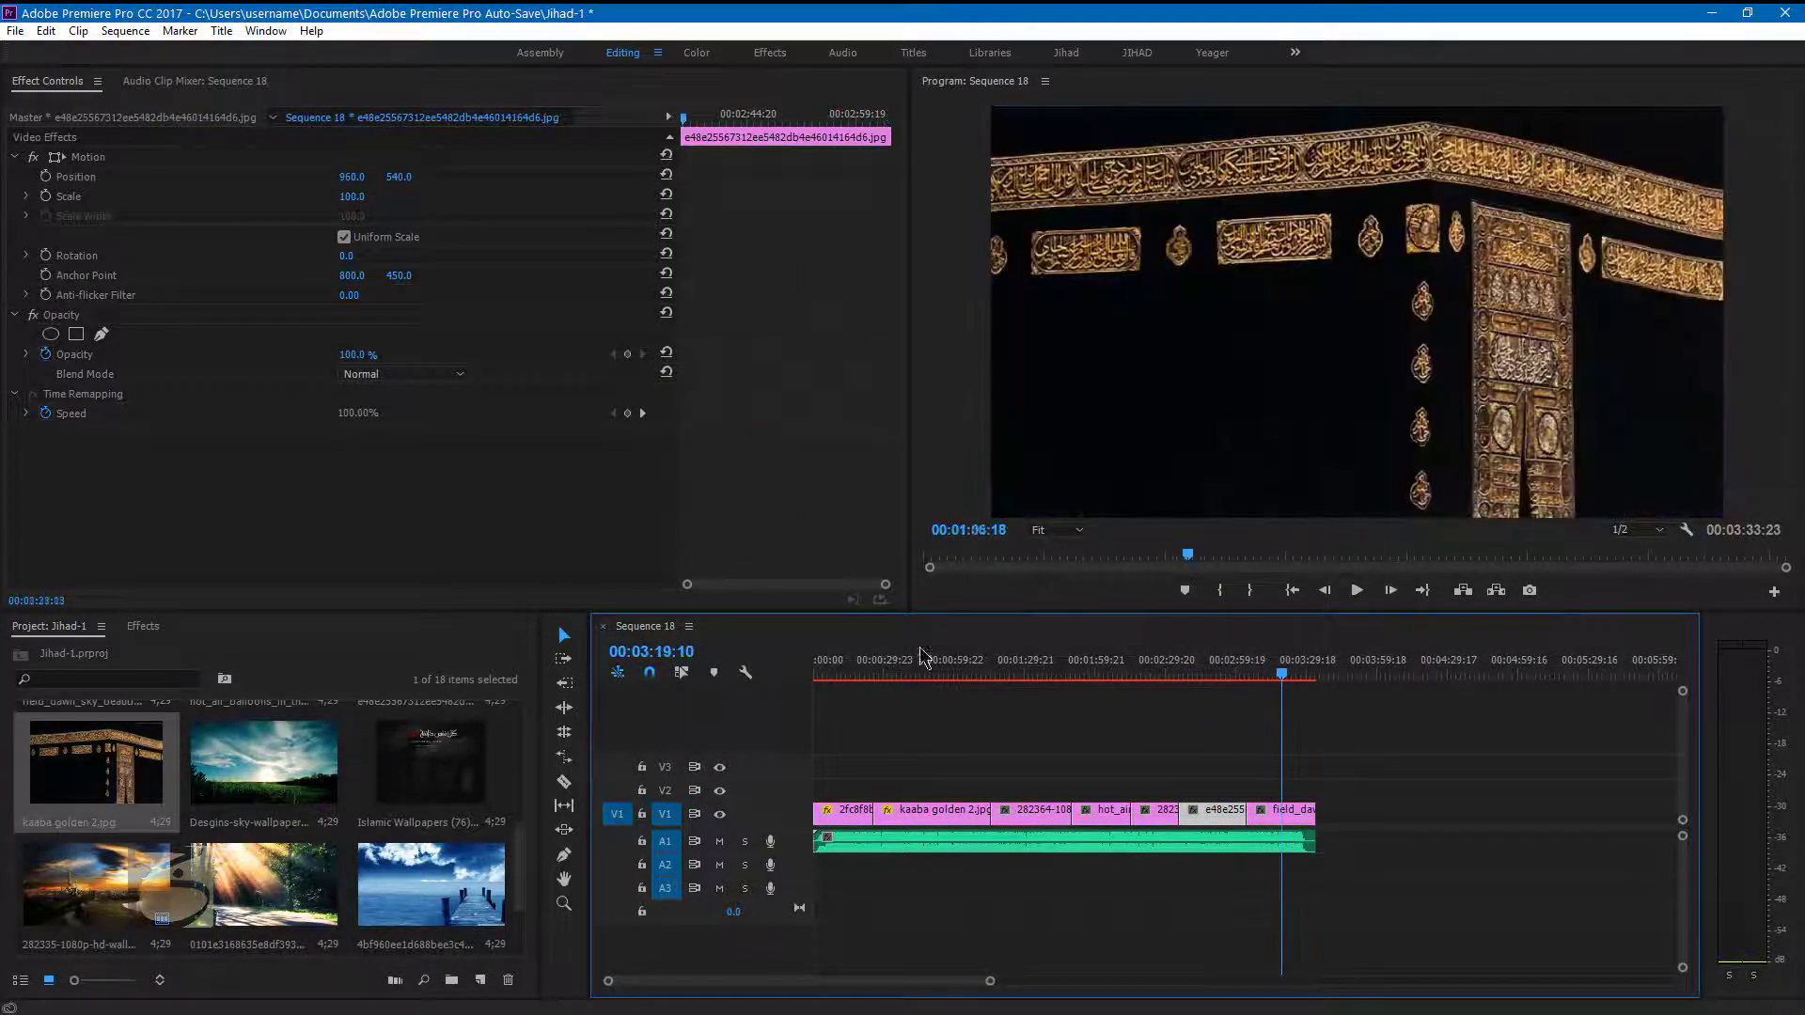
{"action": "key", "text": "Home"}
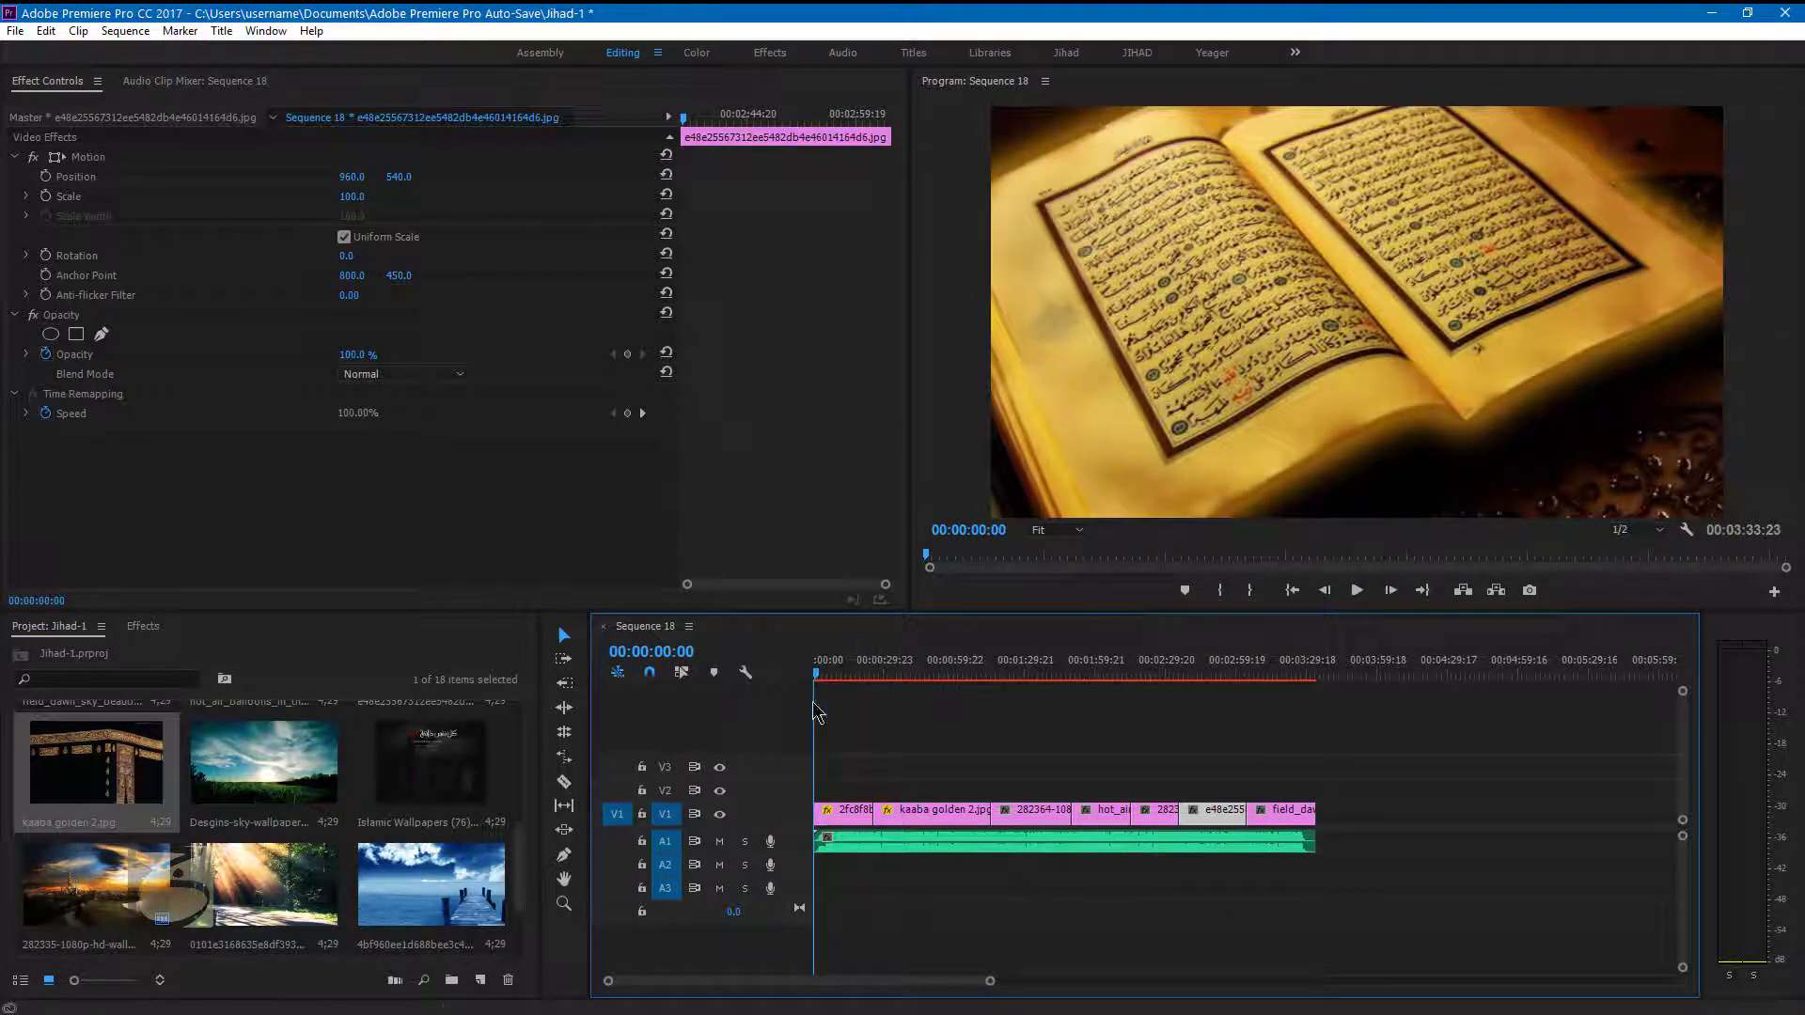
{"action": "key", "text": "space"}
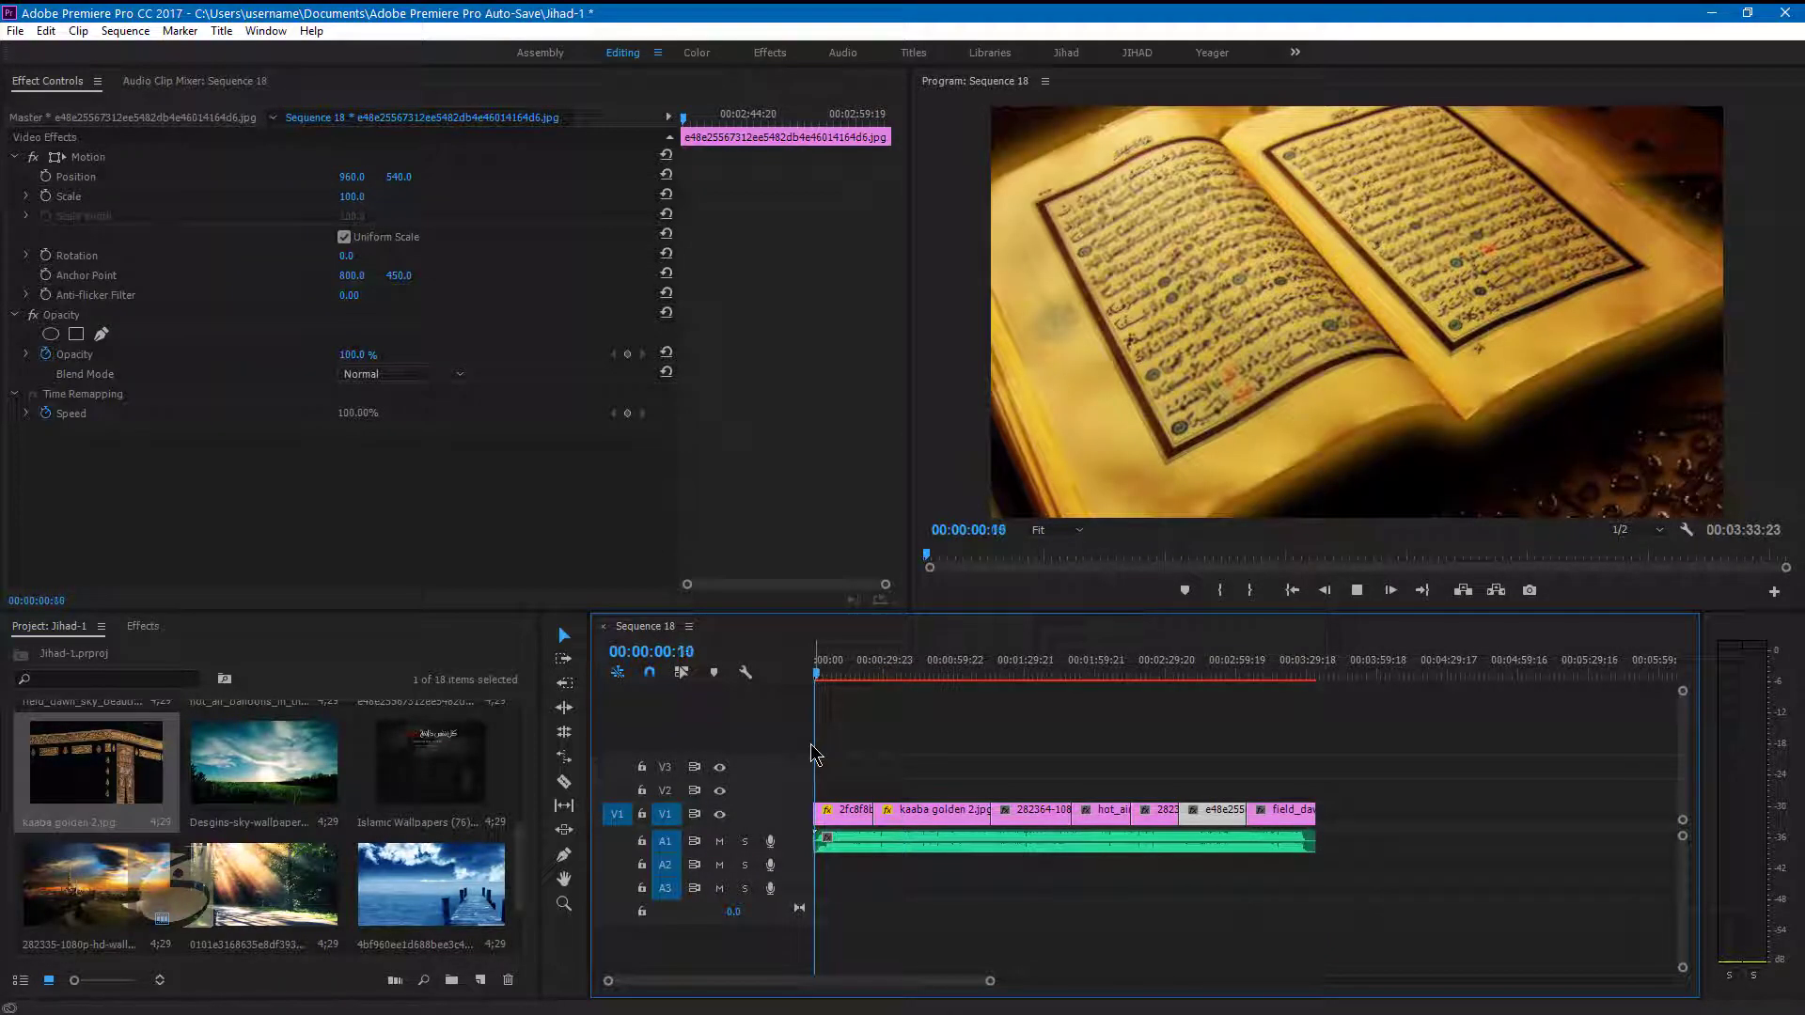
{"action": "mouse_move", "coordinate": [827, 670]}
{"action": "left_mouse_down"}
{"action": "mouse_move", "coordinate": [1278, 669]}
{"action": "mouse_move", "coordinate": [1040, 670]}
{"action": "left_mouse_up"}
{"action": "scroll", "coordinate": [206, 820], "scroll_direction": "down", "scroll_amount": 1}
{"action": "scroll", "coordinate": [207, 821], "scroll_direction": "up", "scroll_amount": 1}
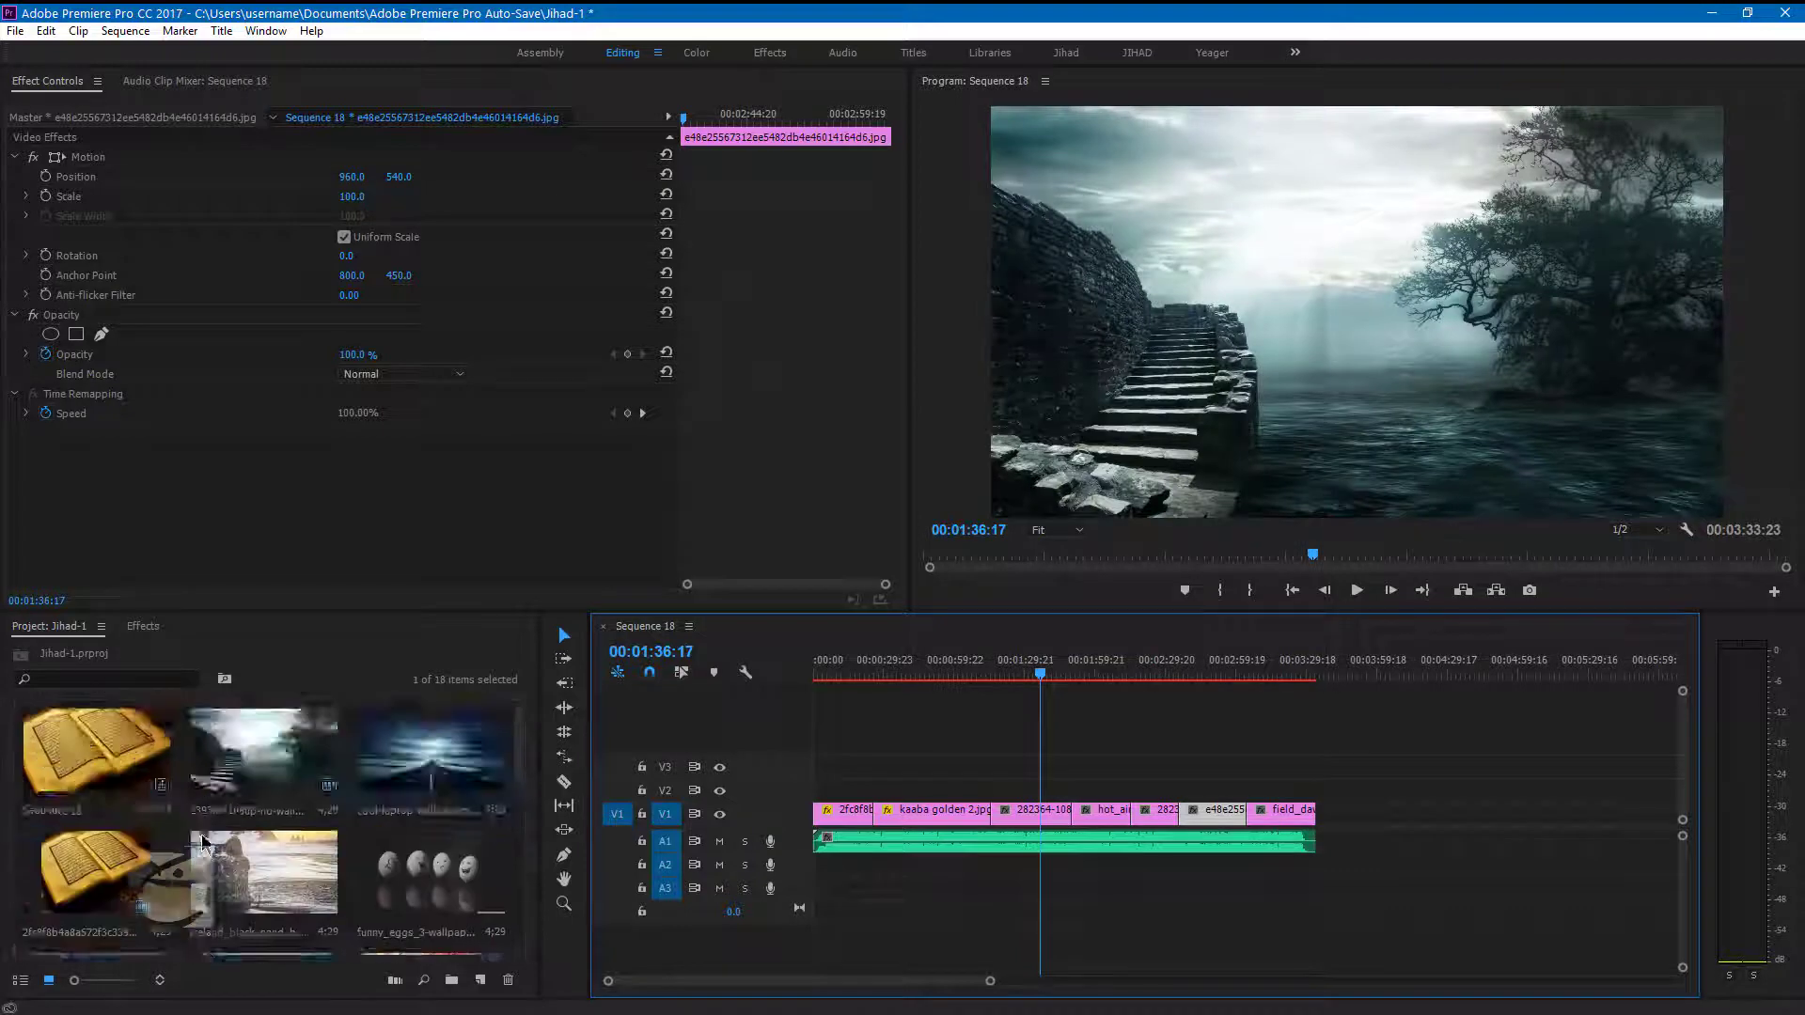
{"action": "scroll", "coordinate": [207, 821], "scroll_direction": "down", "scroll_amount": 1}
Place log.png on V2 and extend it across the whole slideshow.
{"action": "left_click", "coordinate": [113, 893]}
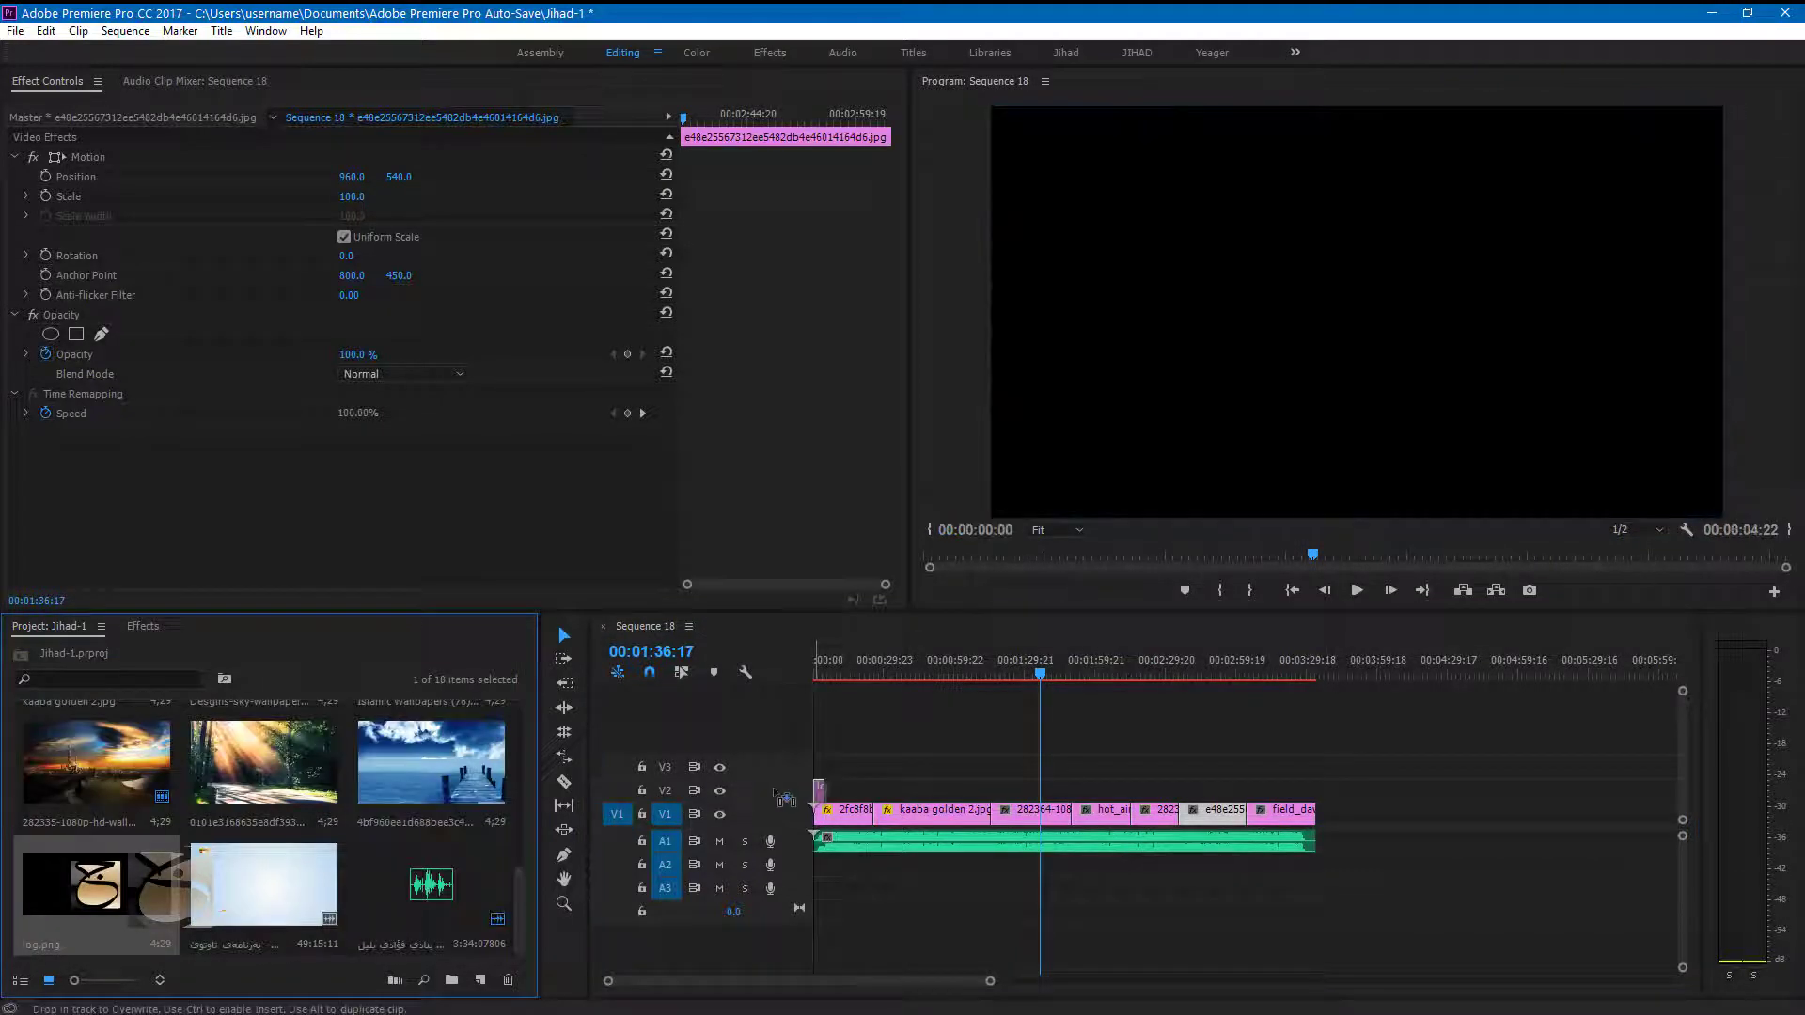
{"action": "left_click_drag", "start_coordinate": [827, 790], "coordinate": [1314, 786]}
{"action": "left_click", "coordinate": [1257, 794]}
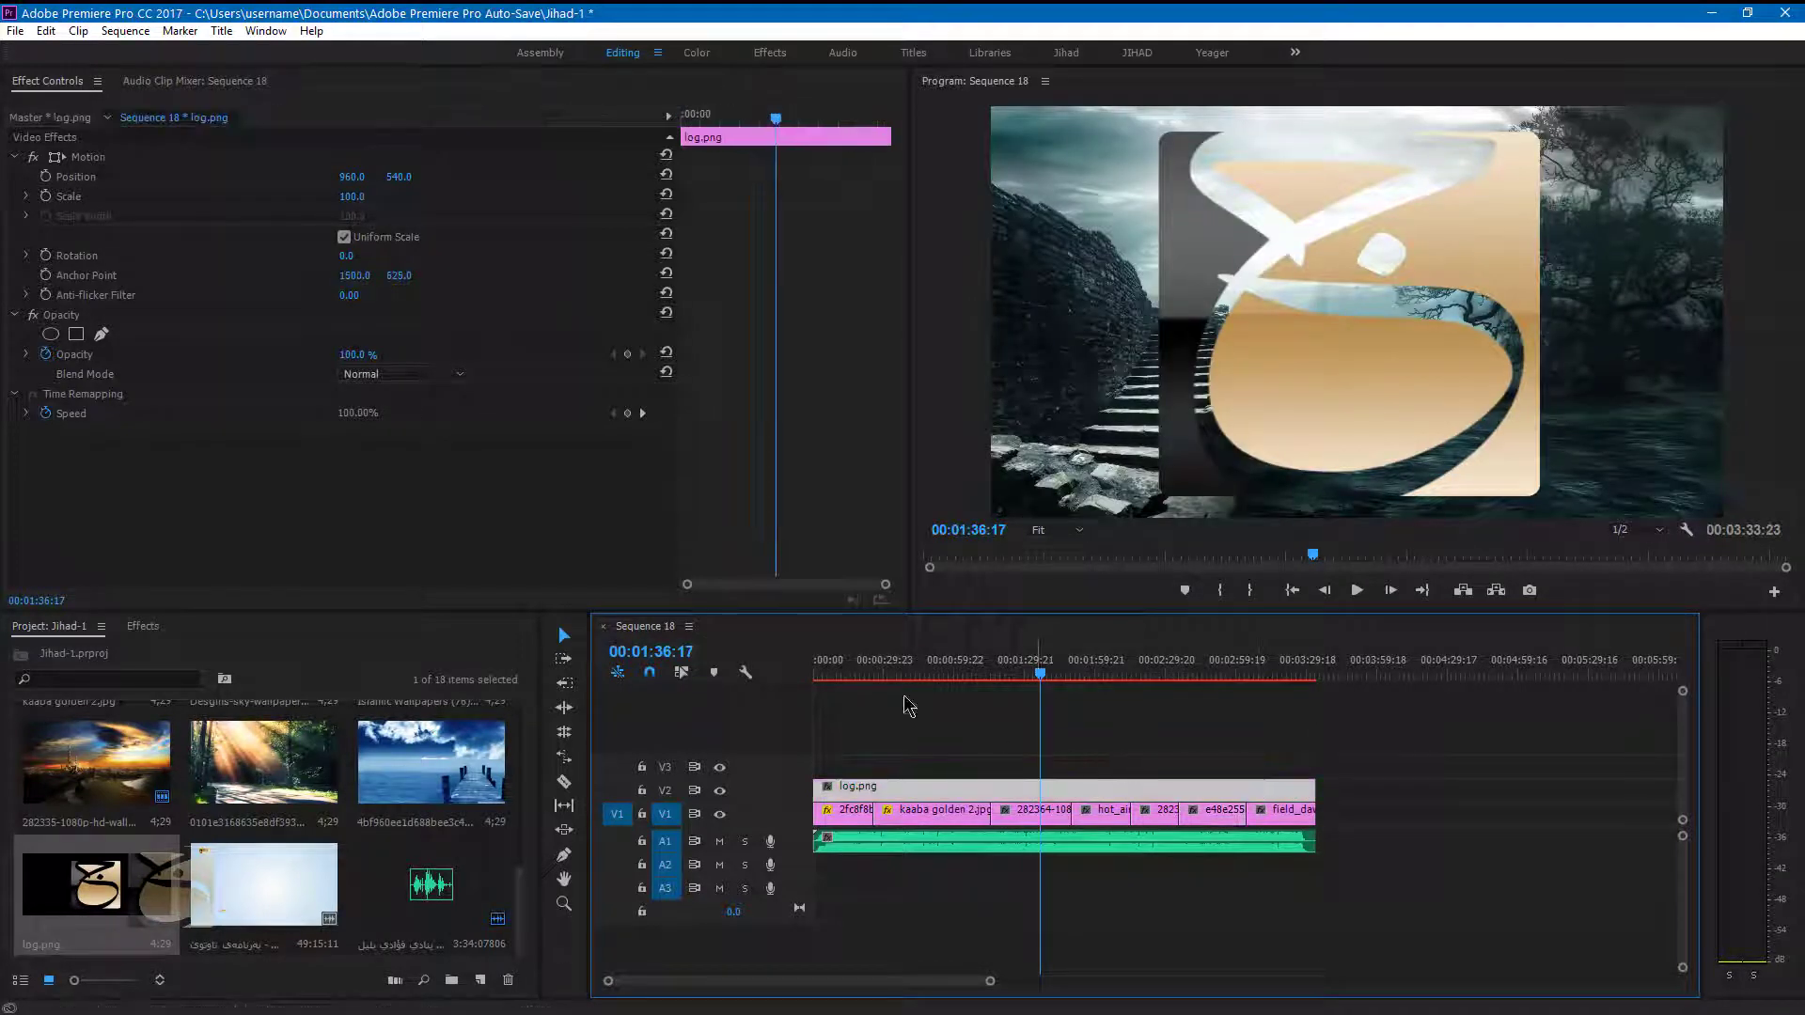
Shrink the logo to 14.4 scale and position it in the frame's top-left corner.
{"action": "left_click_drag", "start_coordinate": [352, 196], "coordinate": [280, 196]}
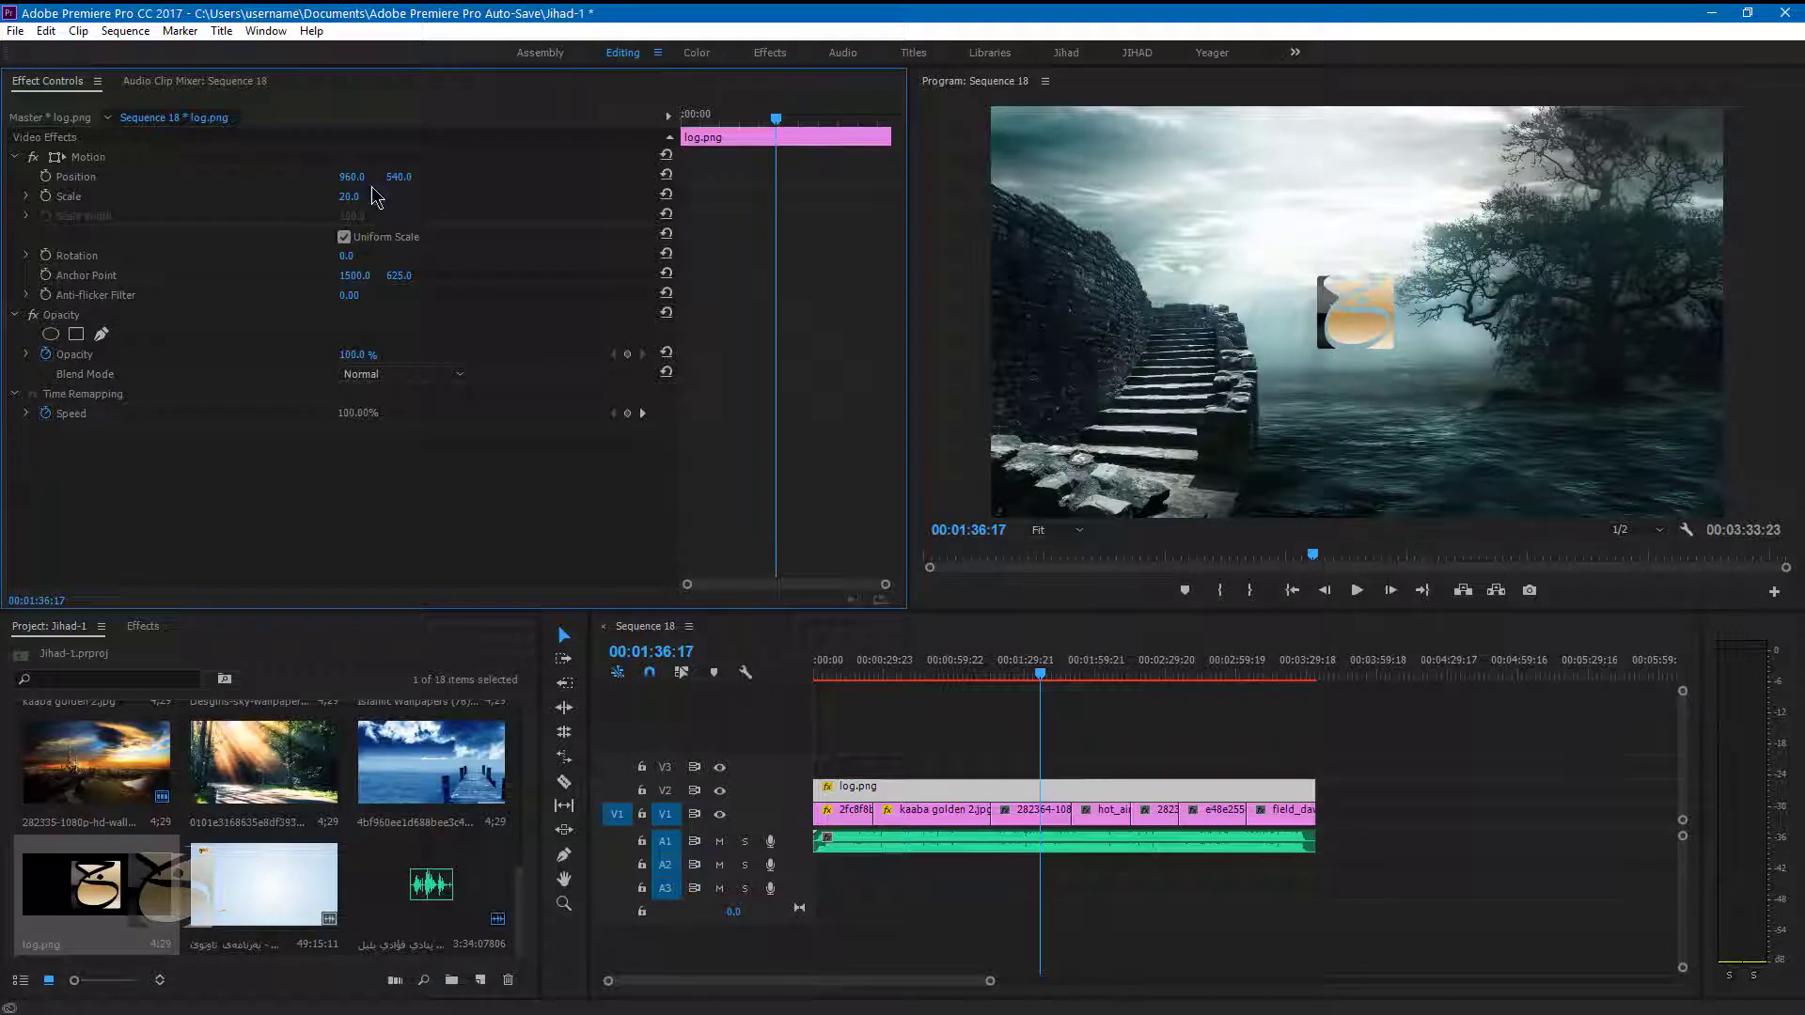
{"action": "left_click_drag", "start_coordinate": [351, 177], "coordinate": [282, 176]}
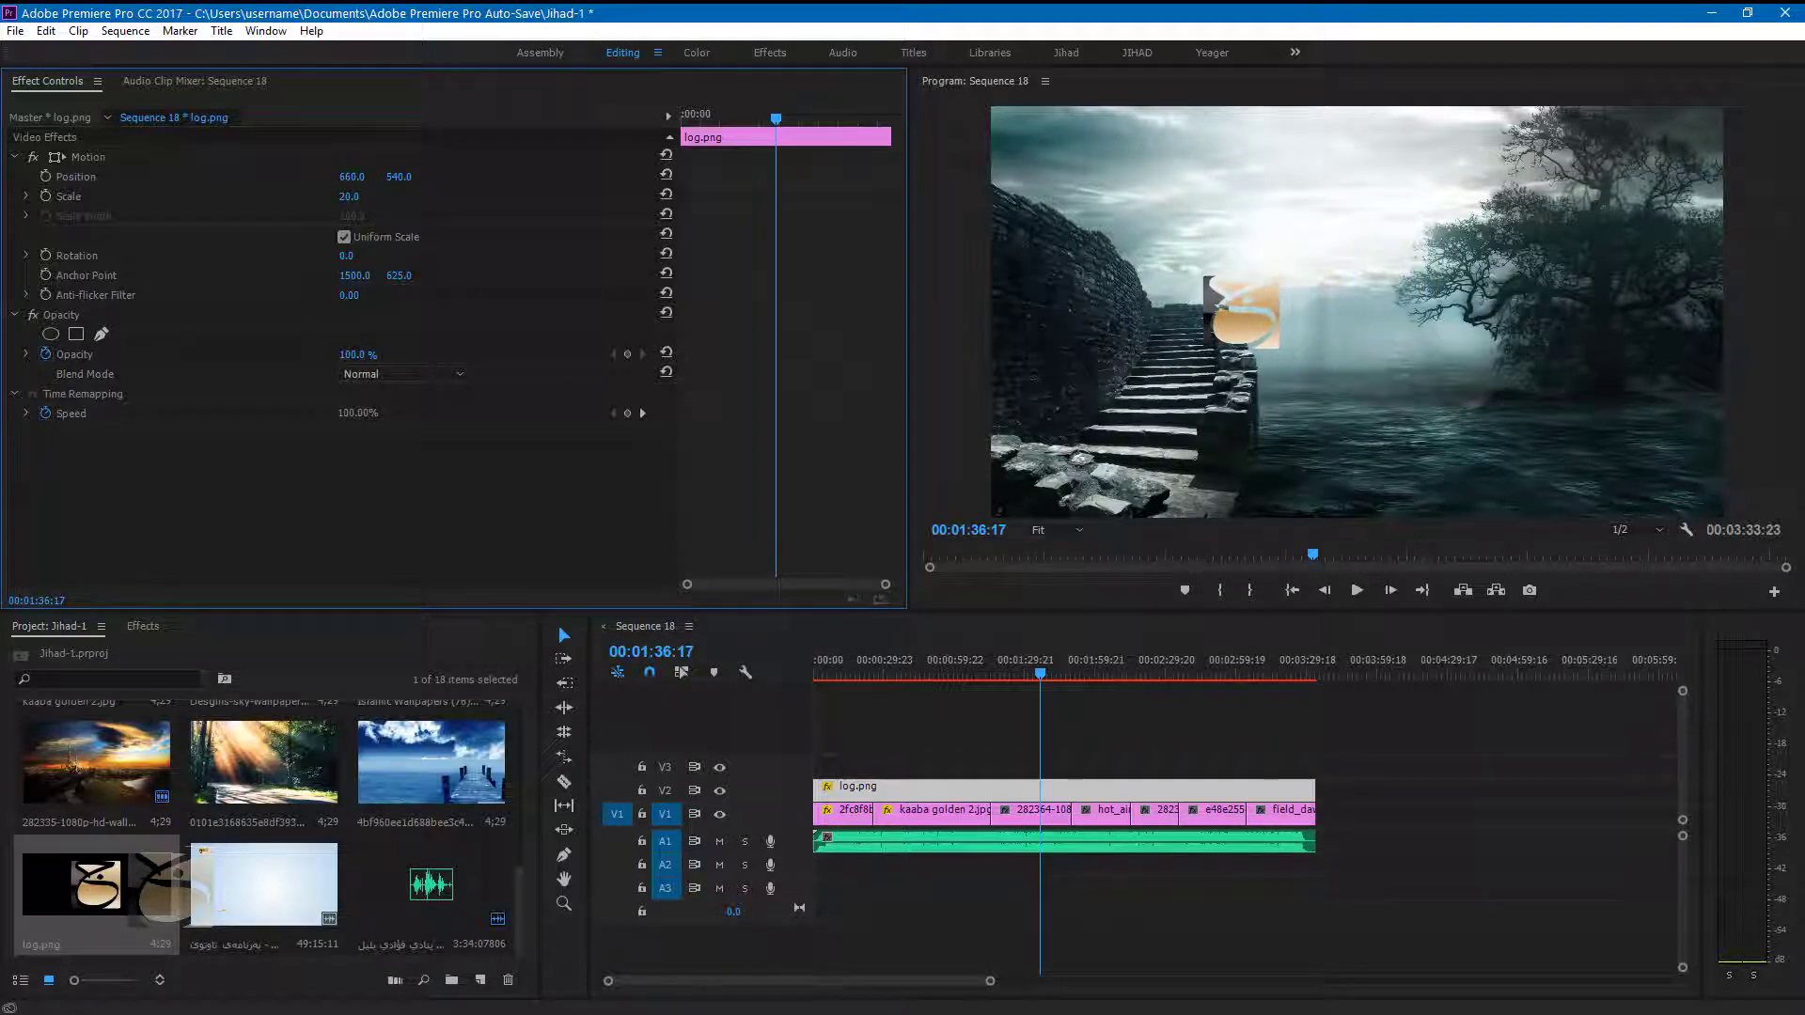
{"action": "mouse_move", "coordinate": [1191, 323]}
{"action": "left_mouse_down"}
{"action": "mouse_move", "coordinate": [1011, 155]}
{"action": "mouse_move", "coordinate": [971, 200]}
{"action": "mouse_move", "coordinate": [964, 160]}
{"action": "left_mouse_up"}
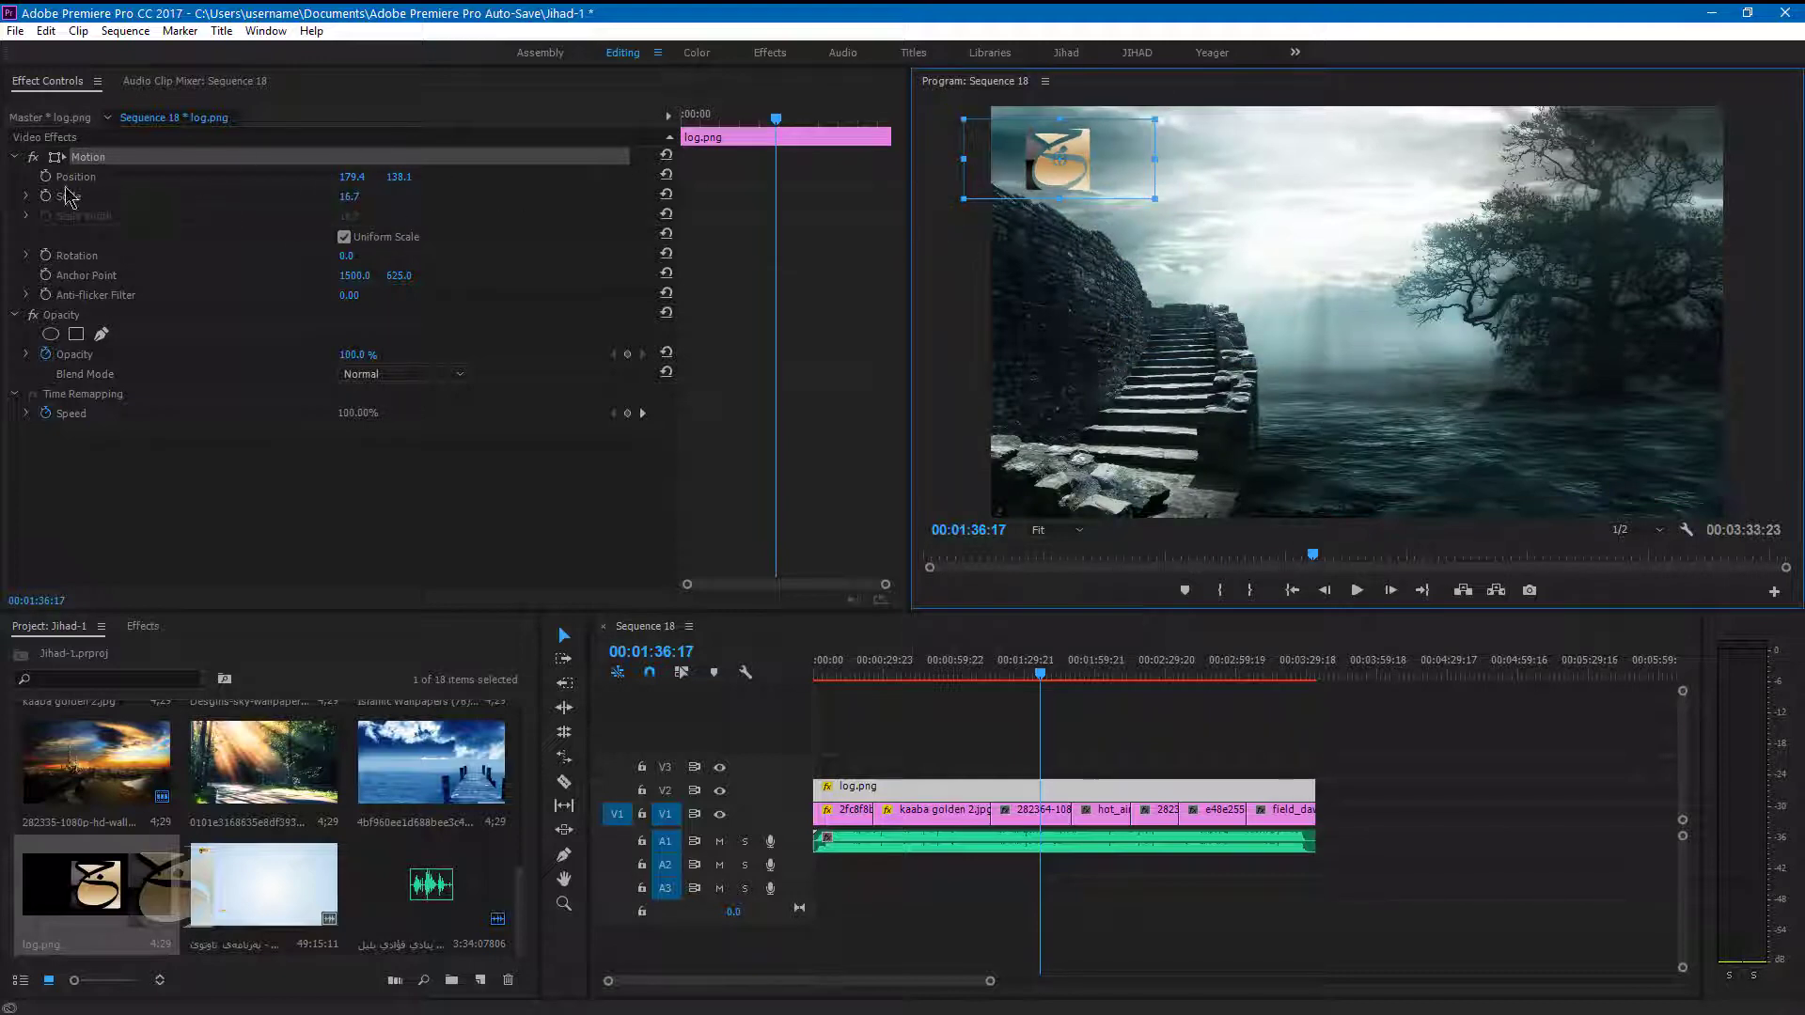
{"action": "left_click", "coordinate": [50, 86]}
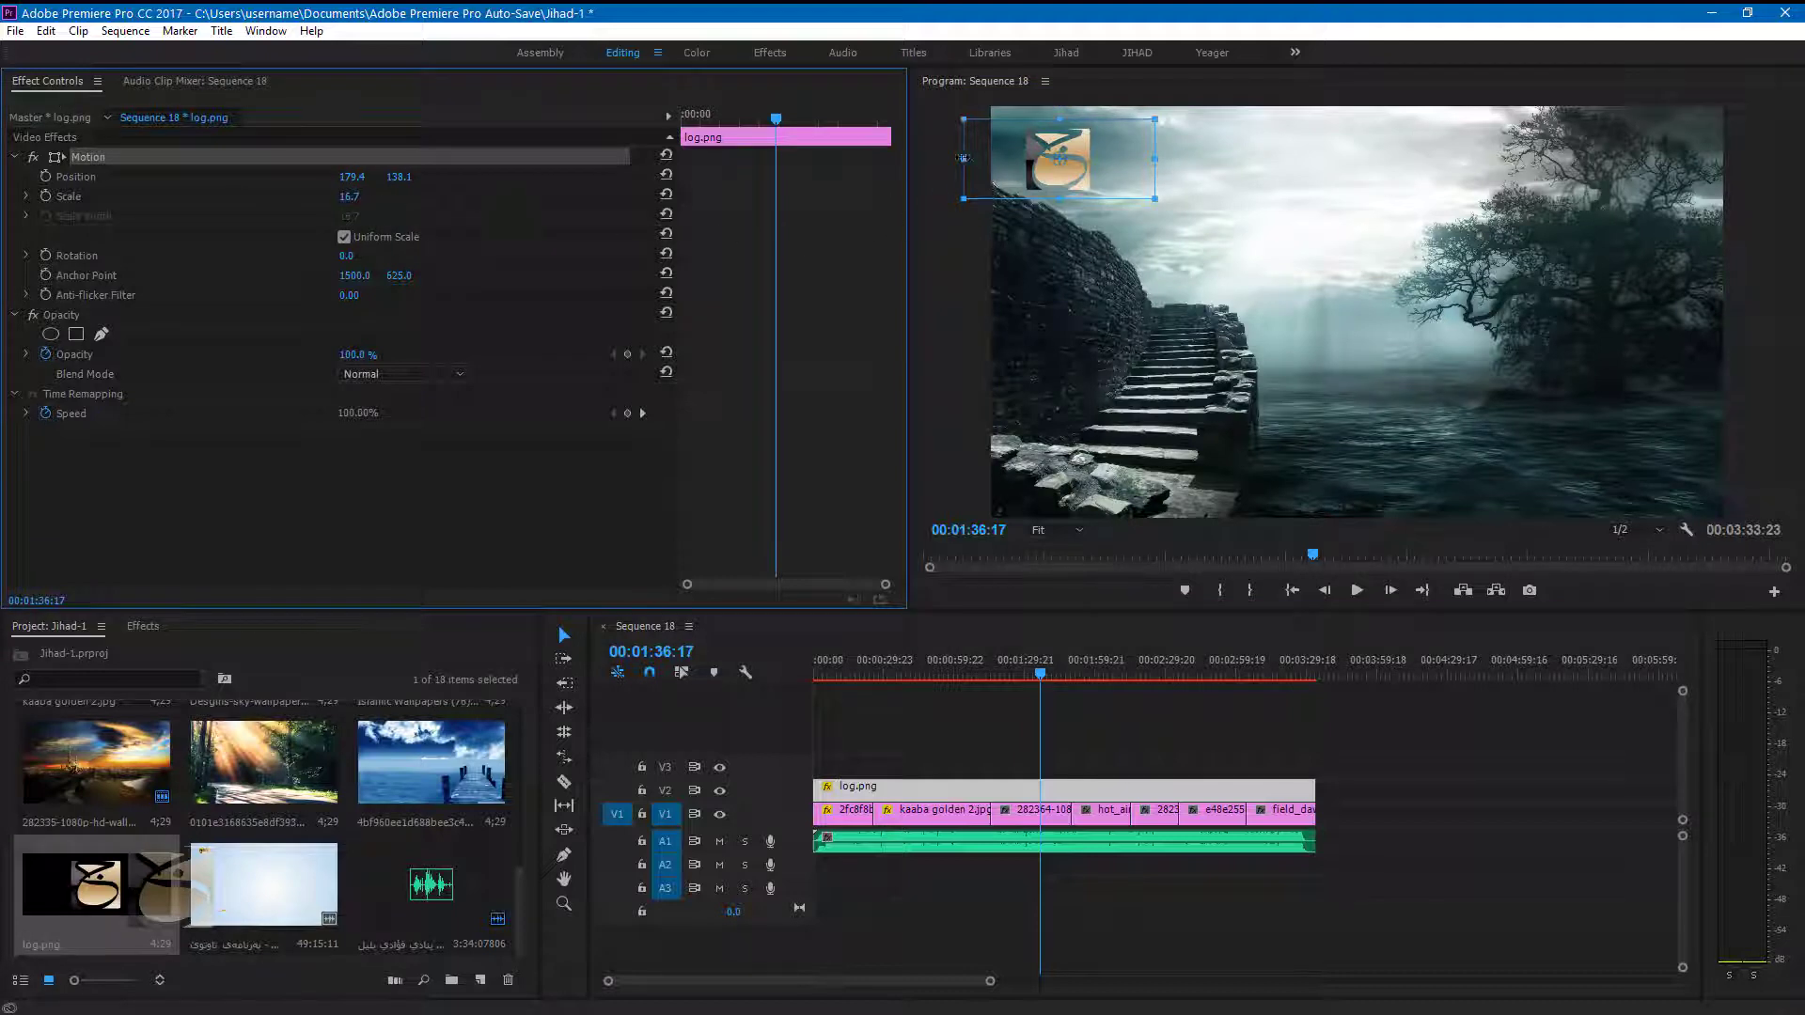
{"action": "mouse_move", "coordinate": [962, 158]}
{"action": "left_mouse_down"}
{"action": "mouse_move", "coordinate": [988, 158]}
{"action": "mouse_move", "coordinate": [1036, 472]}
{"action": "left_mouse_up"}
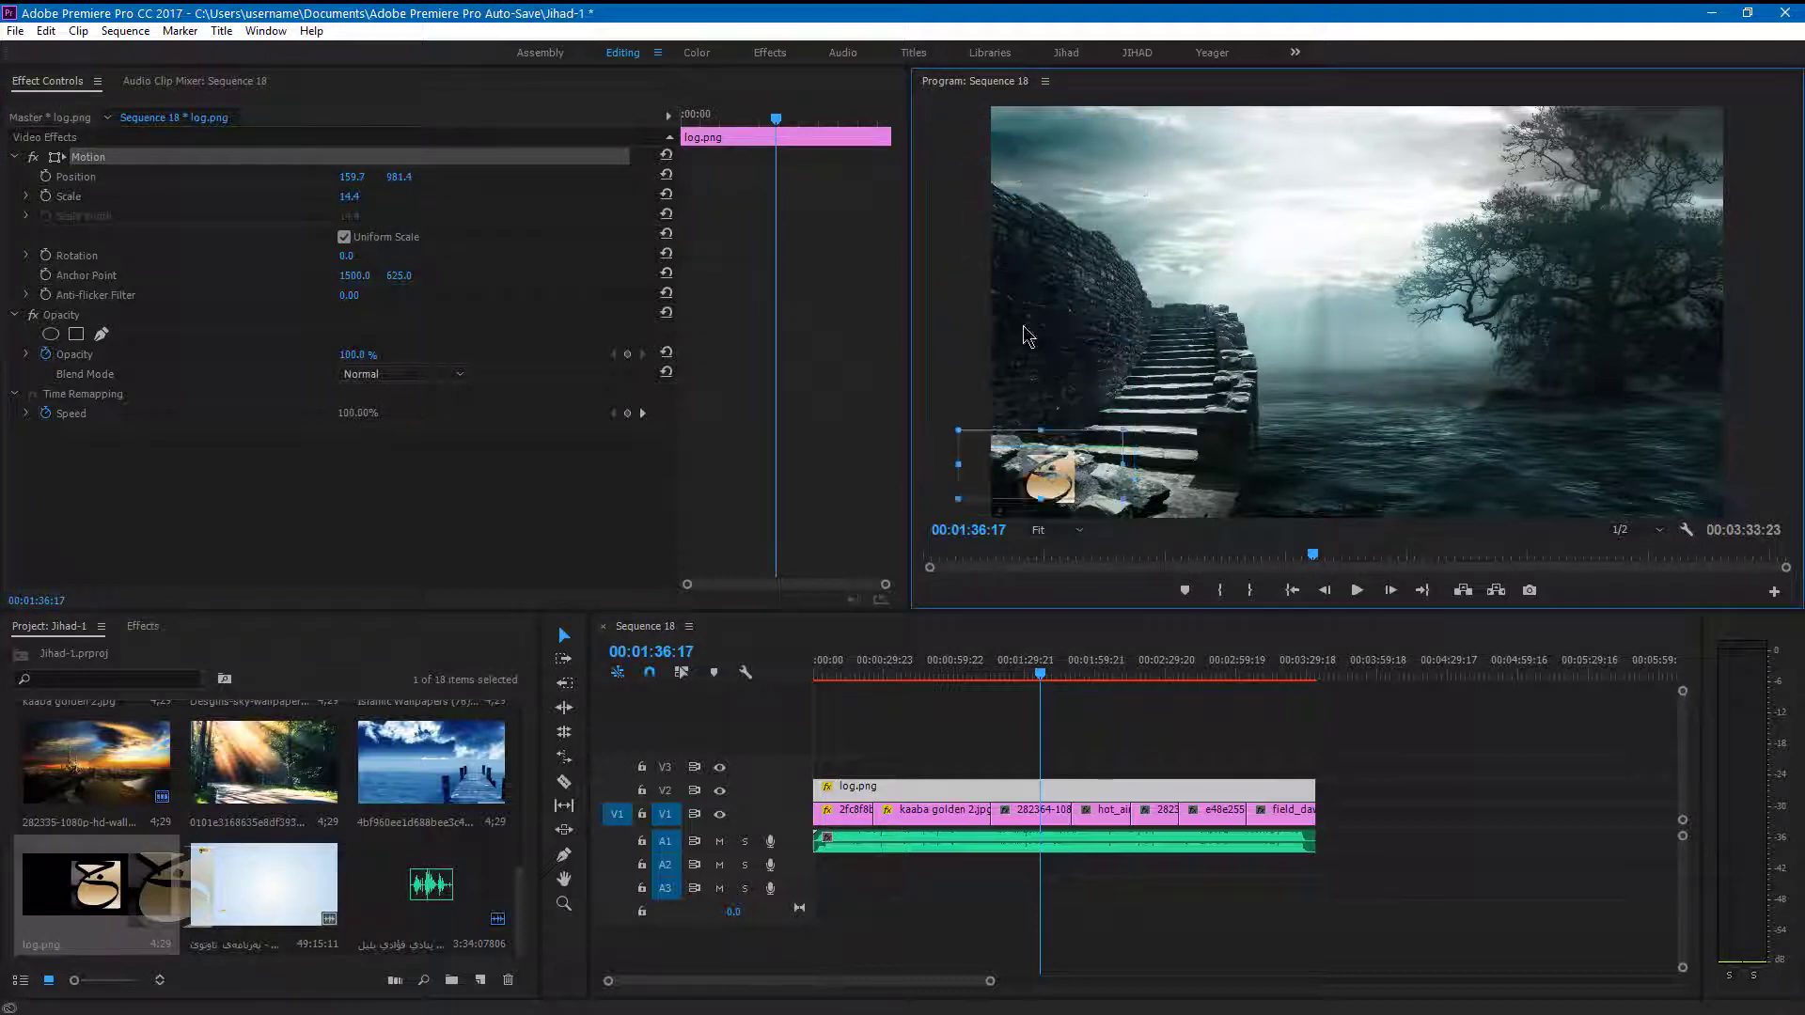
{"action": "mouse_move", "coordinate": [1027, 336]}
{"action": "left_mouse_down"}
{"action": "mouse_move", "coordinate": [1627, 397]}
{"action": "mouse_move", "coordinate": [988, 139]}
{"action": "left_mouse_up"}
{"action": "left_click_drag", "start_coordinate": [1230, 737], "coordinate": [835, 852]}
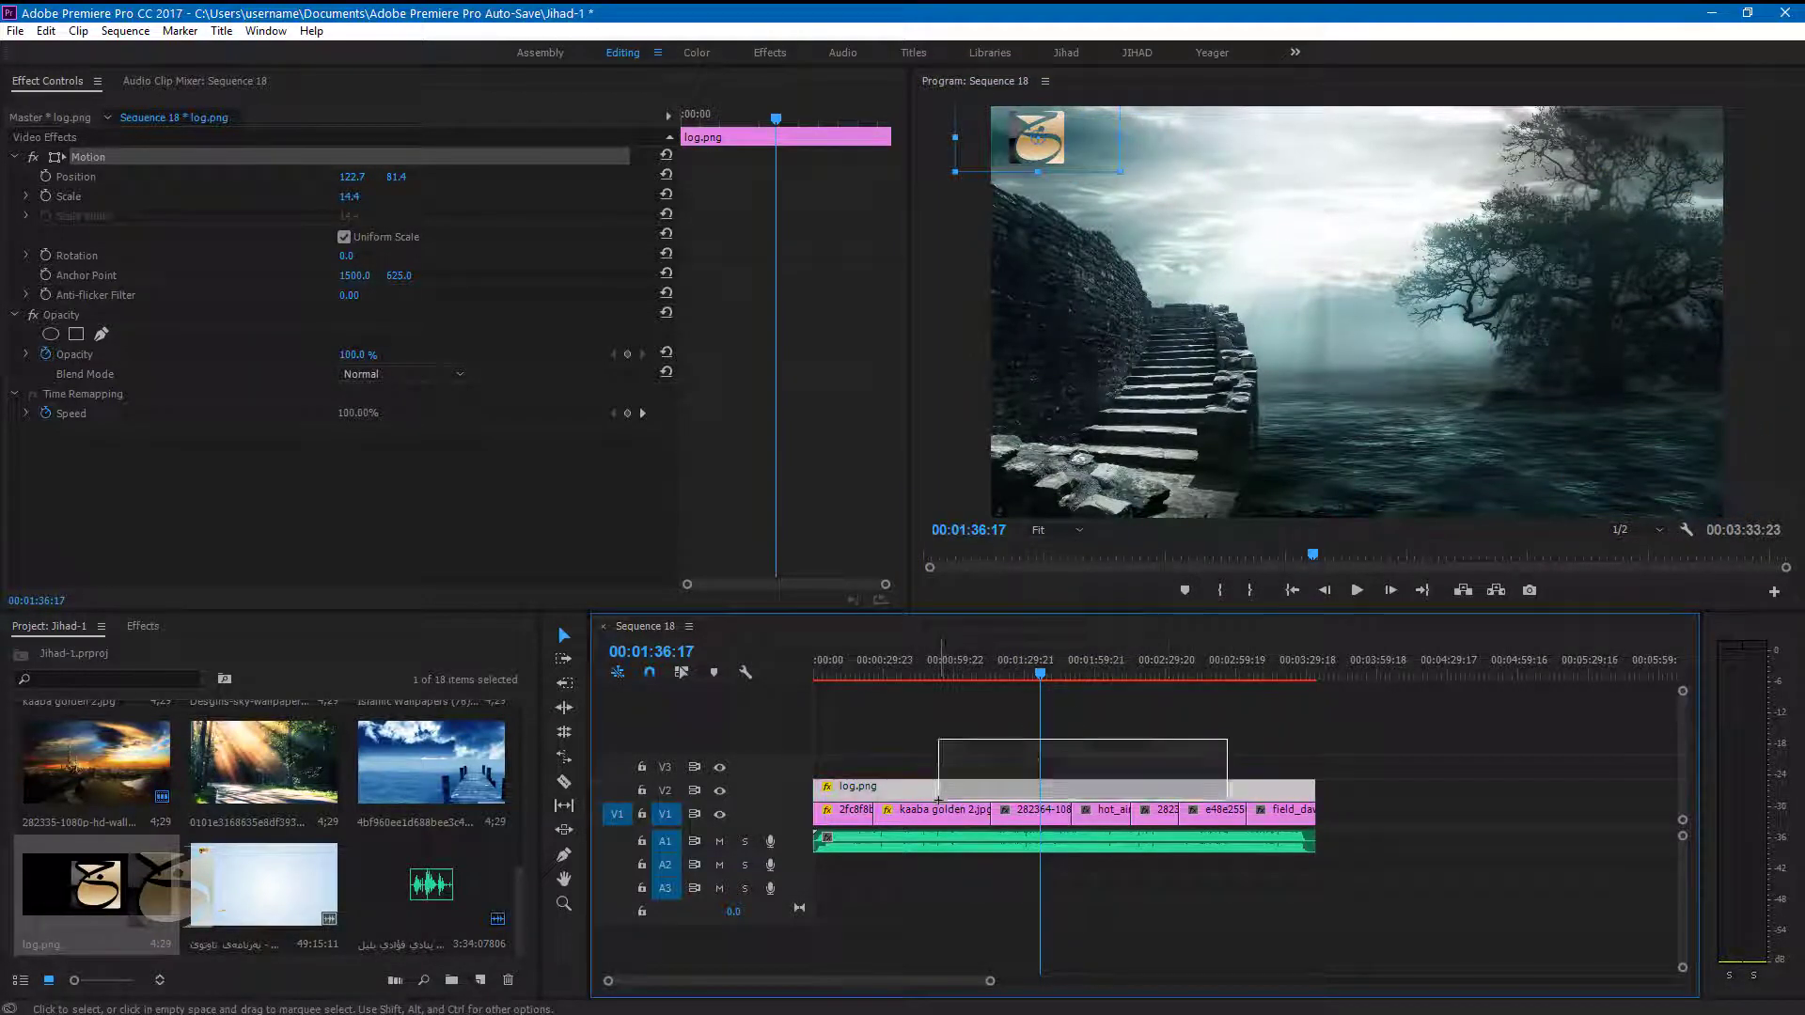
Import the mp3 from Downloads and place it at the start of audio track A2.
{"action": "left_click", "coordinate": [1139, 889]}
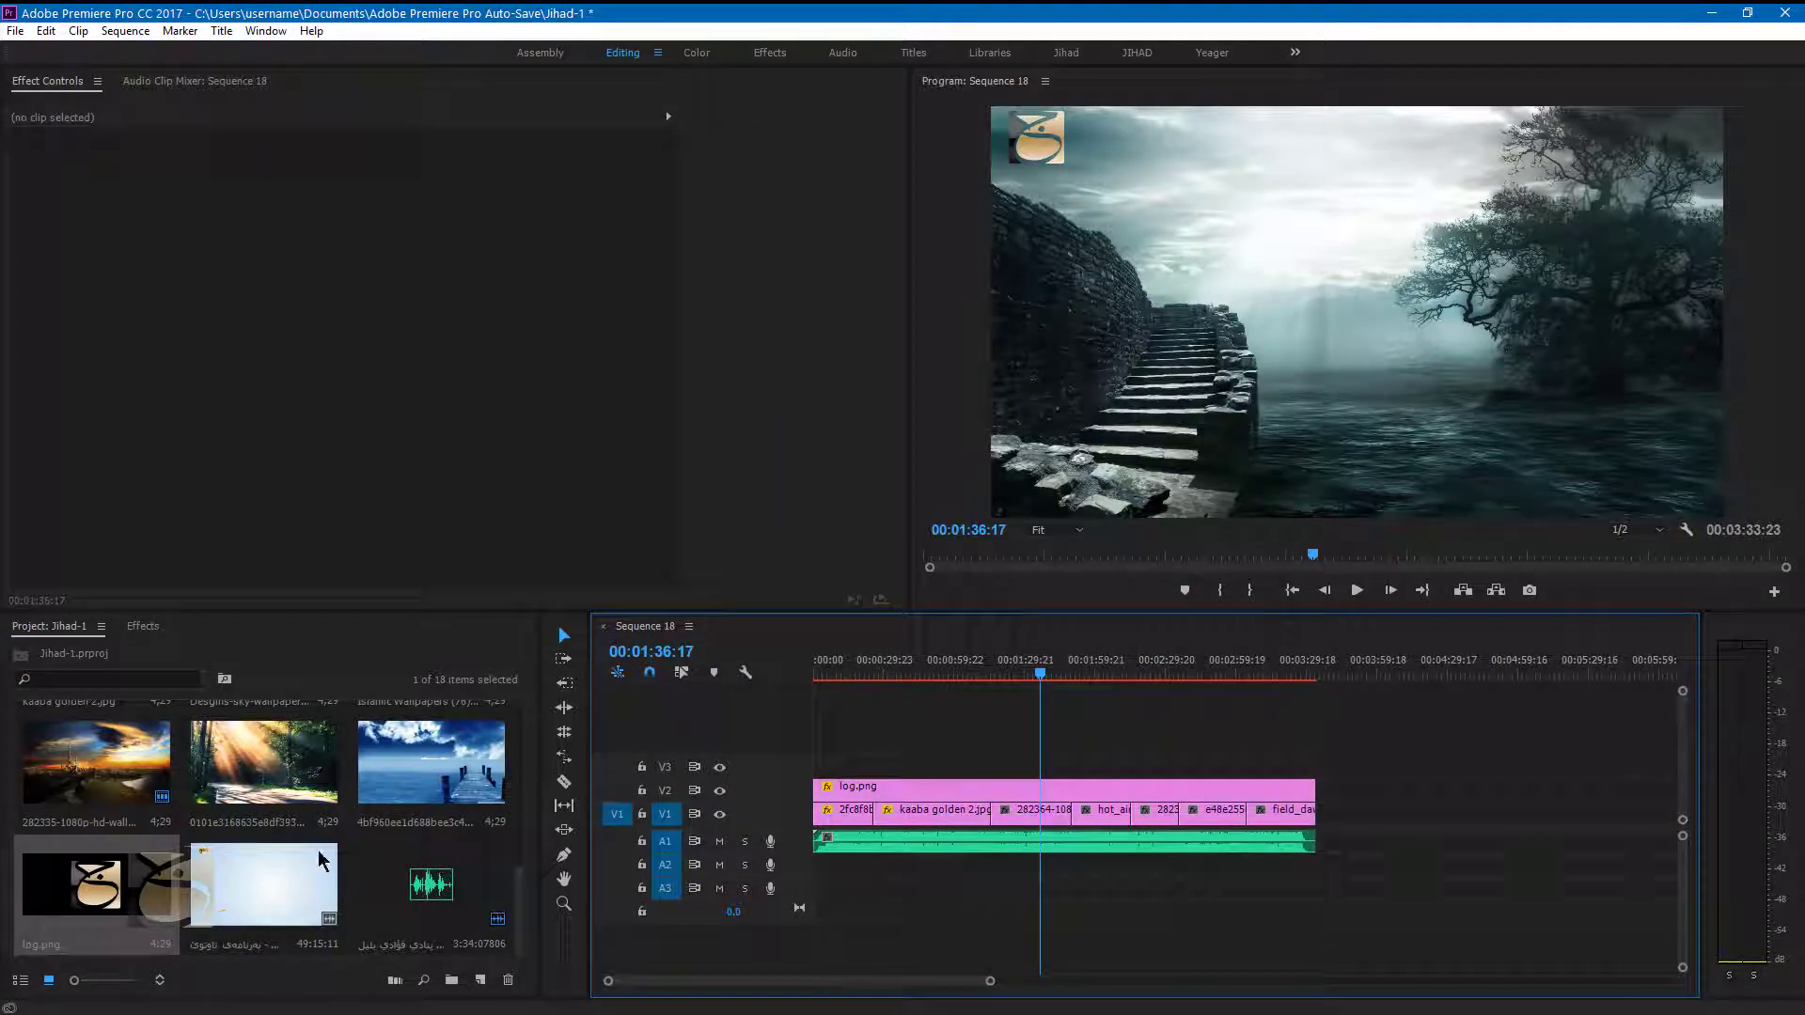
{"action": "double_click", "coordinate": [343, 836]}
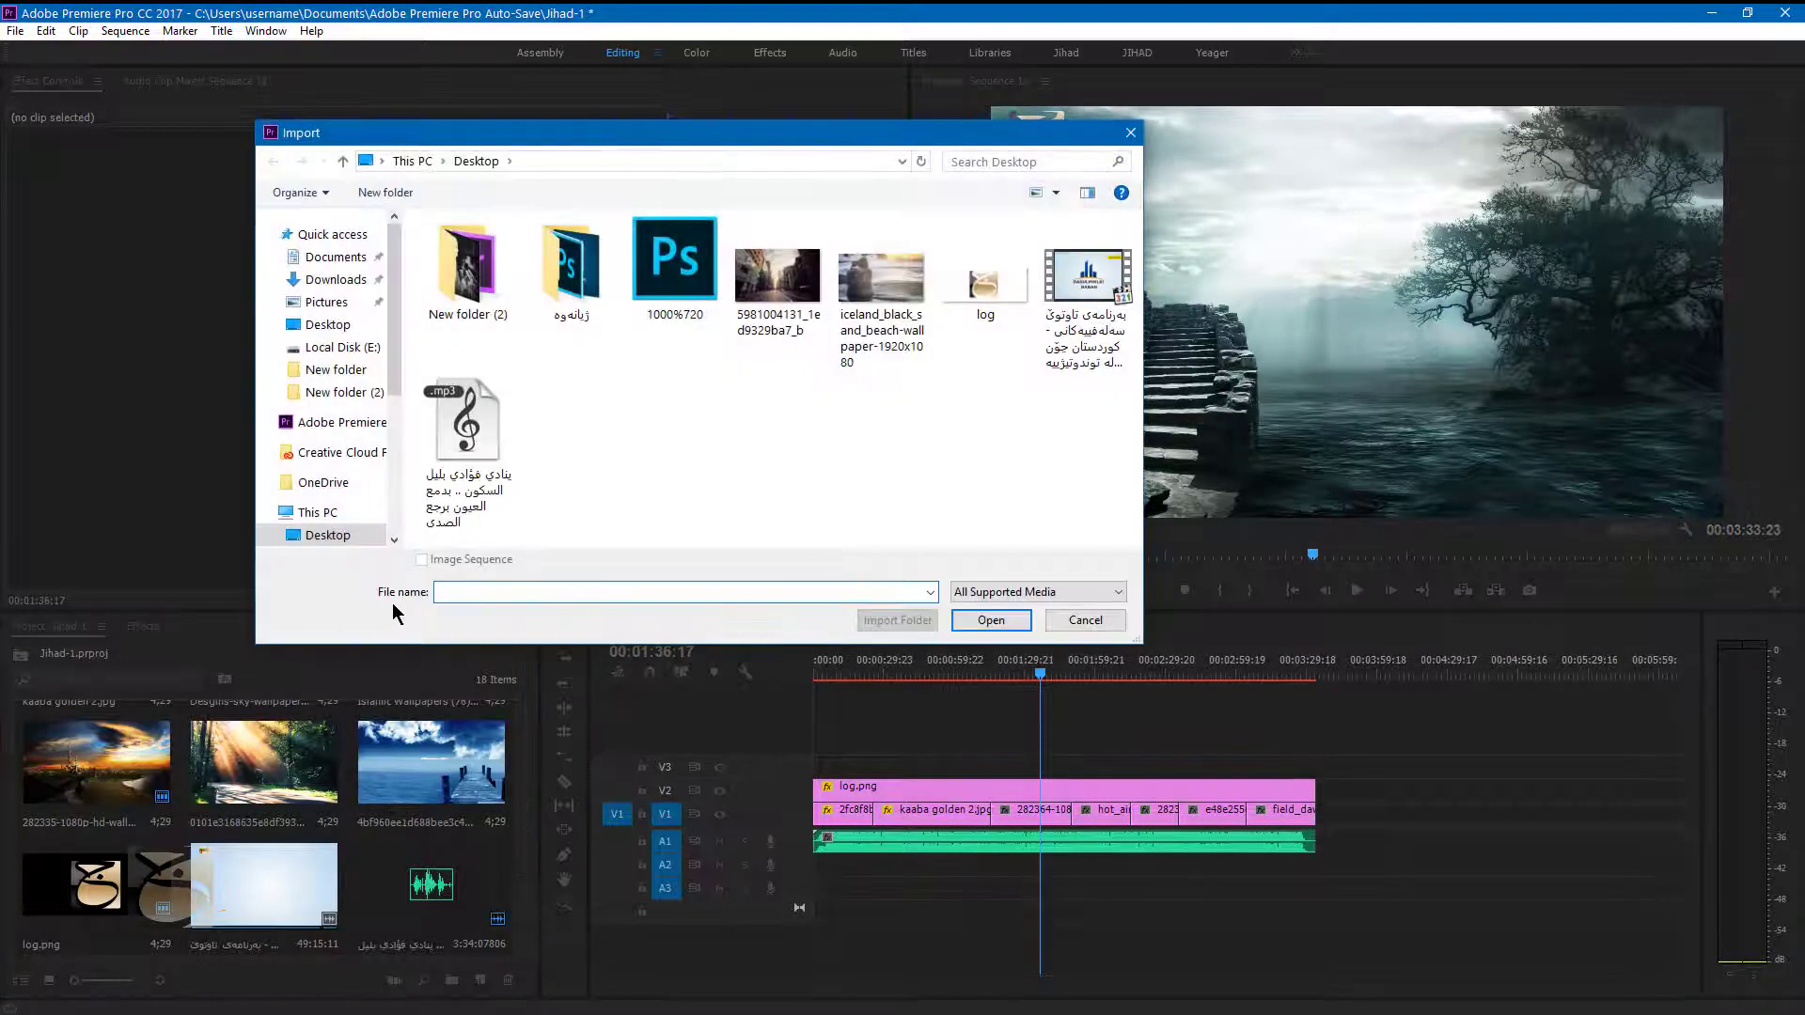
{"action": "left_click", "coordinate": [335, 279]}
{"action": "scroll", "coordinate": [774, 376], "scroll_direction": "down", "scroll_amount": 3}
{"action": "scroll", "coordinate": [774, 376], "scroll_direction": "down", "scroll_amount": 2}
{"action": "left_click", "coordinate": [774, 317]}
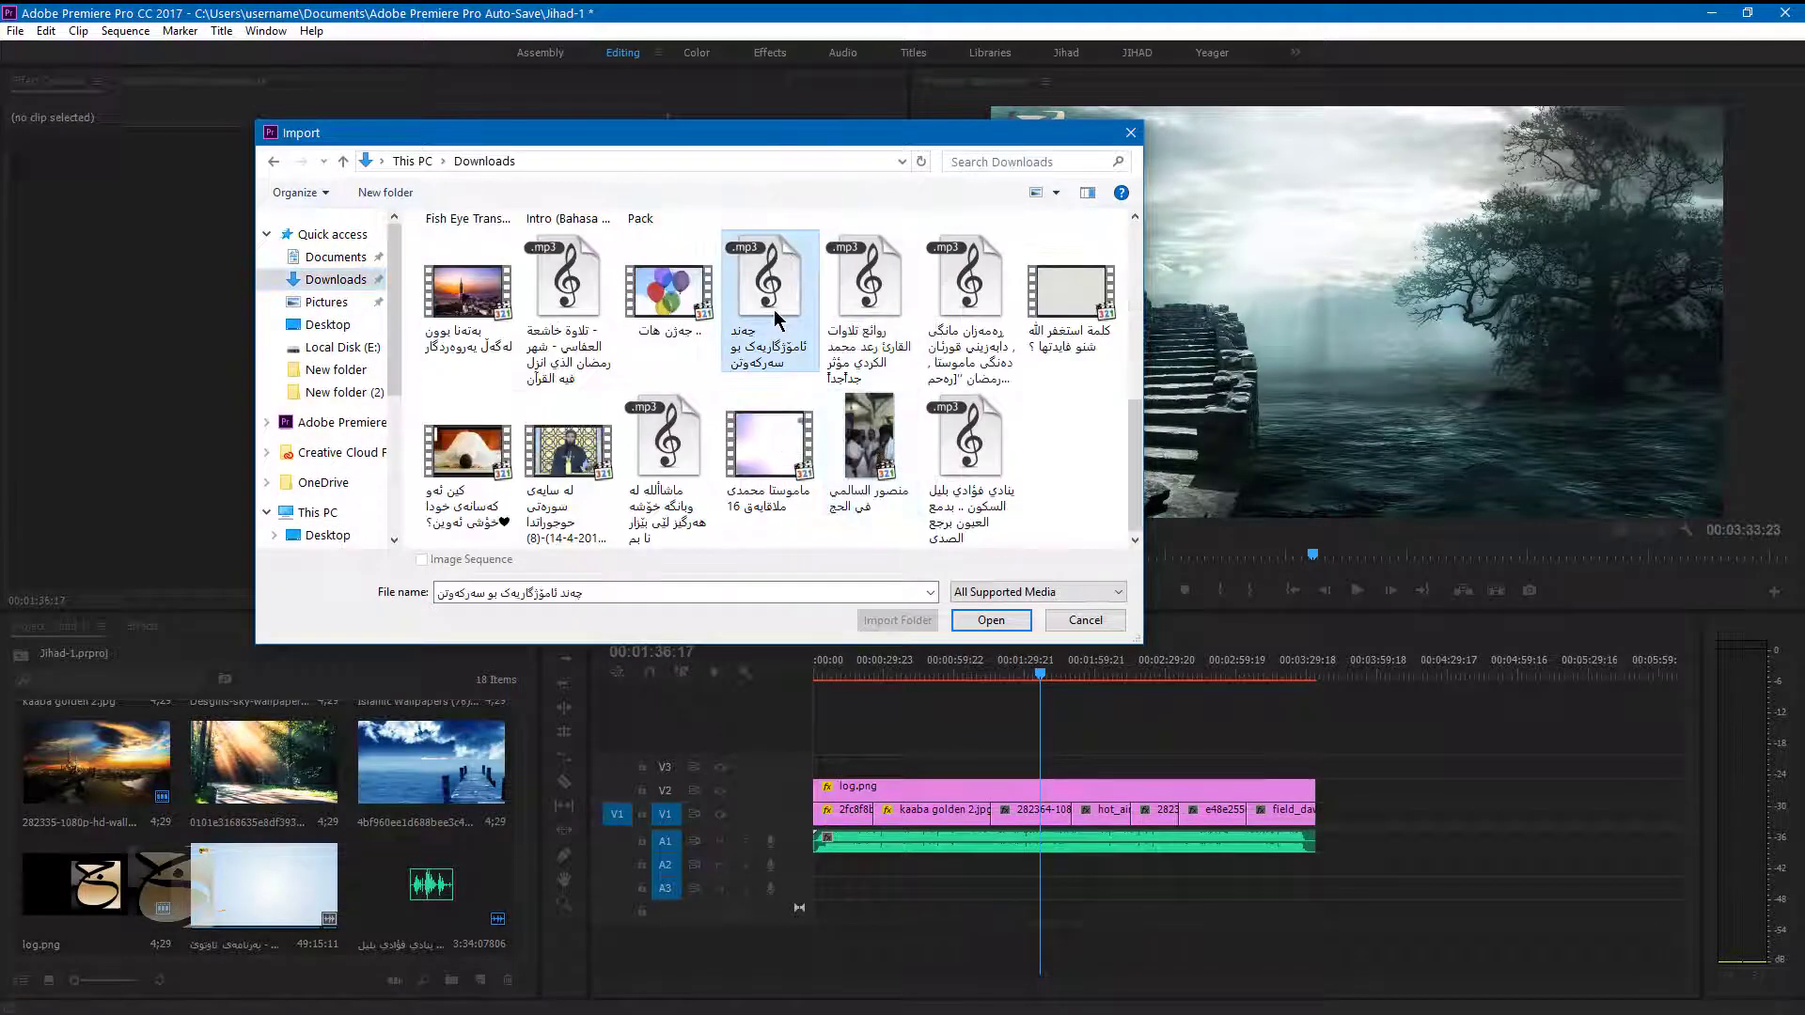
{"action": "double_click", "coordinate": [775, 318]}
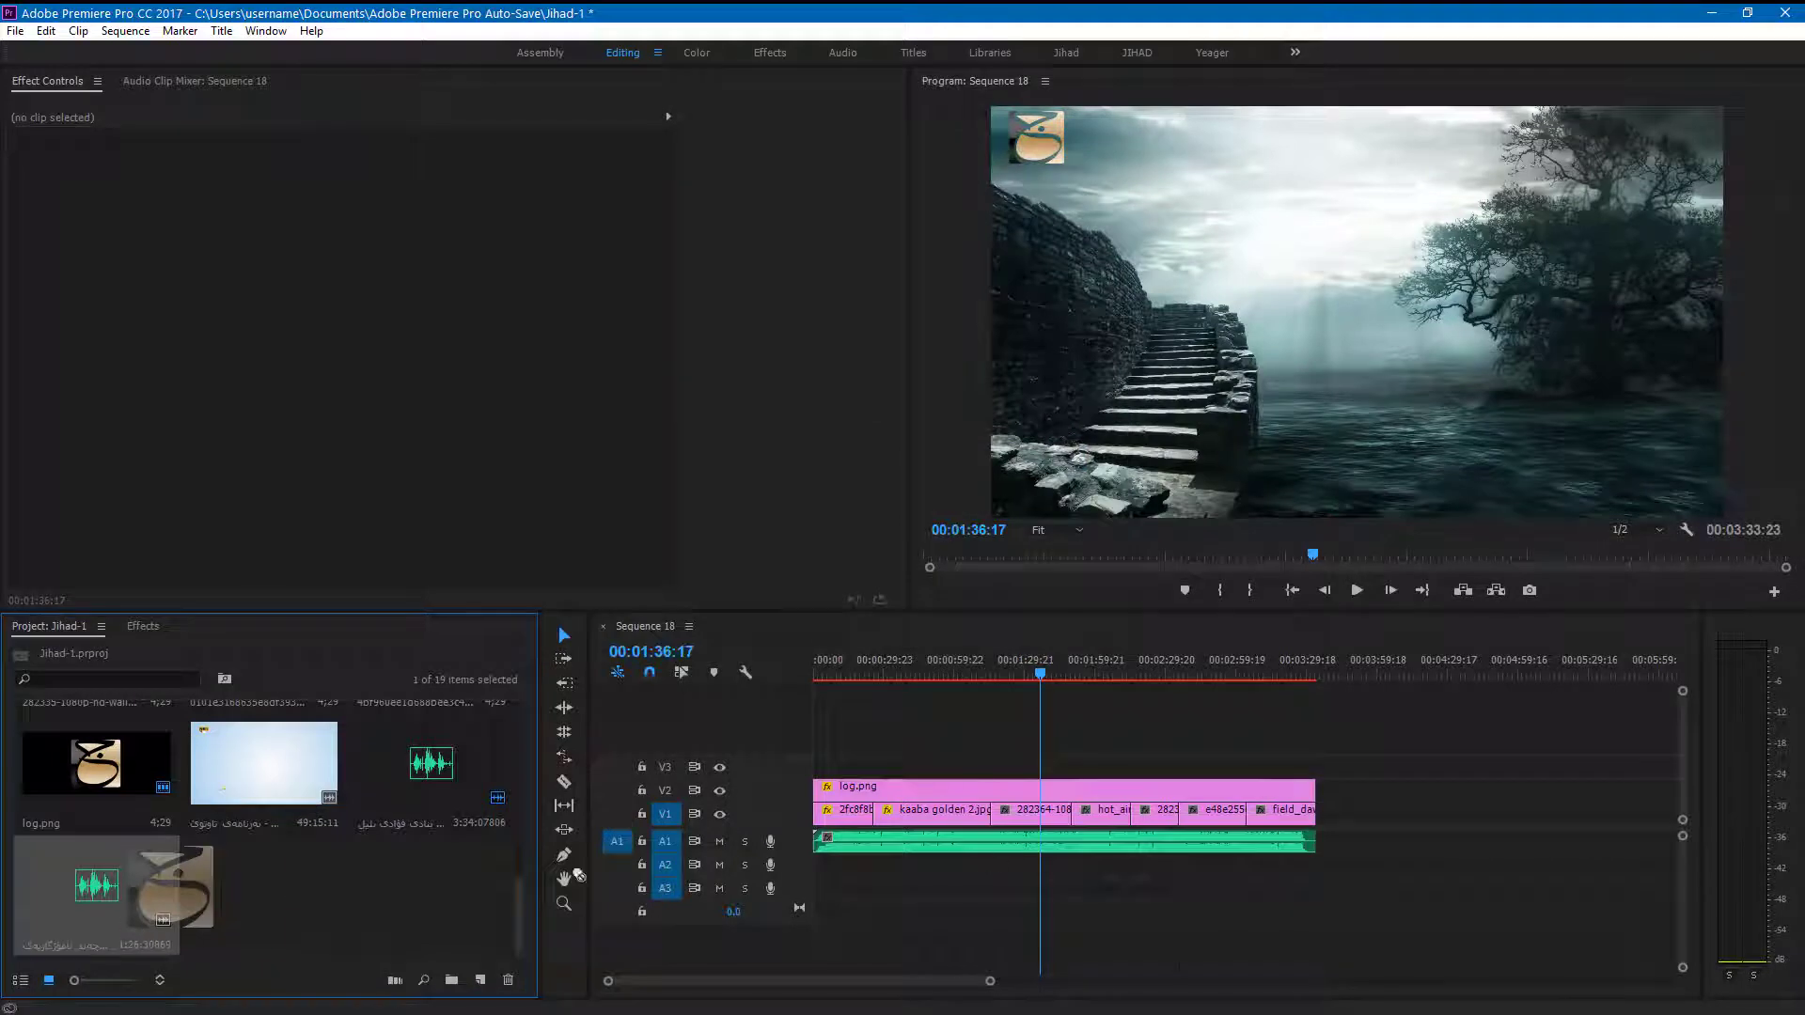
{"action": "left_click_drag", "start_coordinate": [578, 876], "coordinate": [871, 890]}
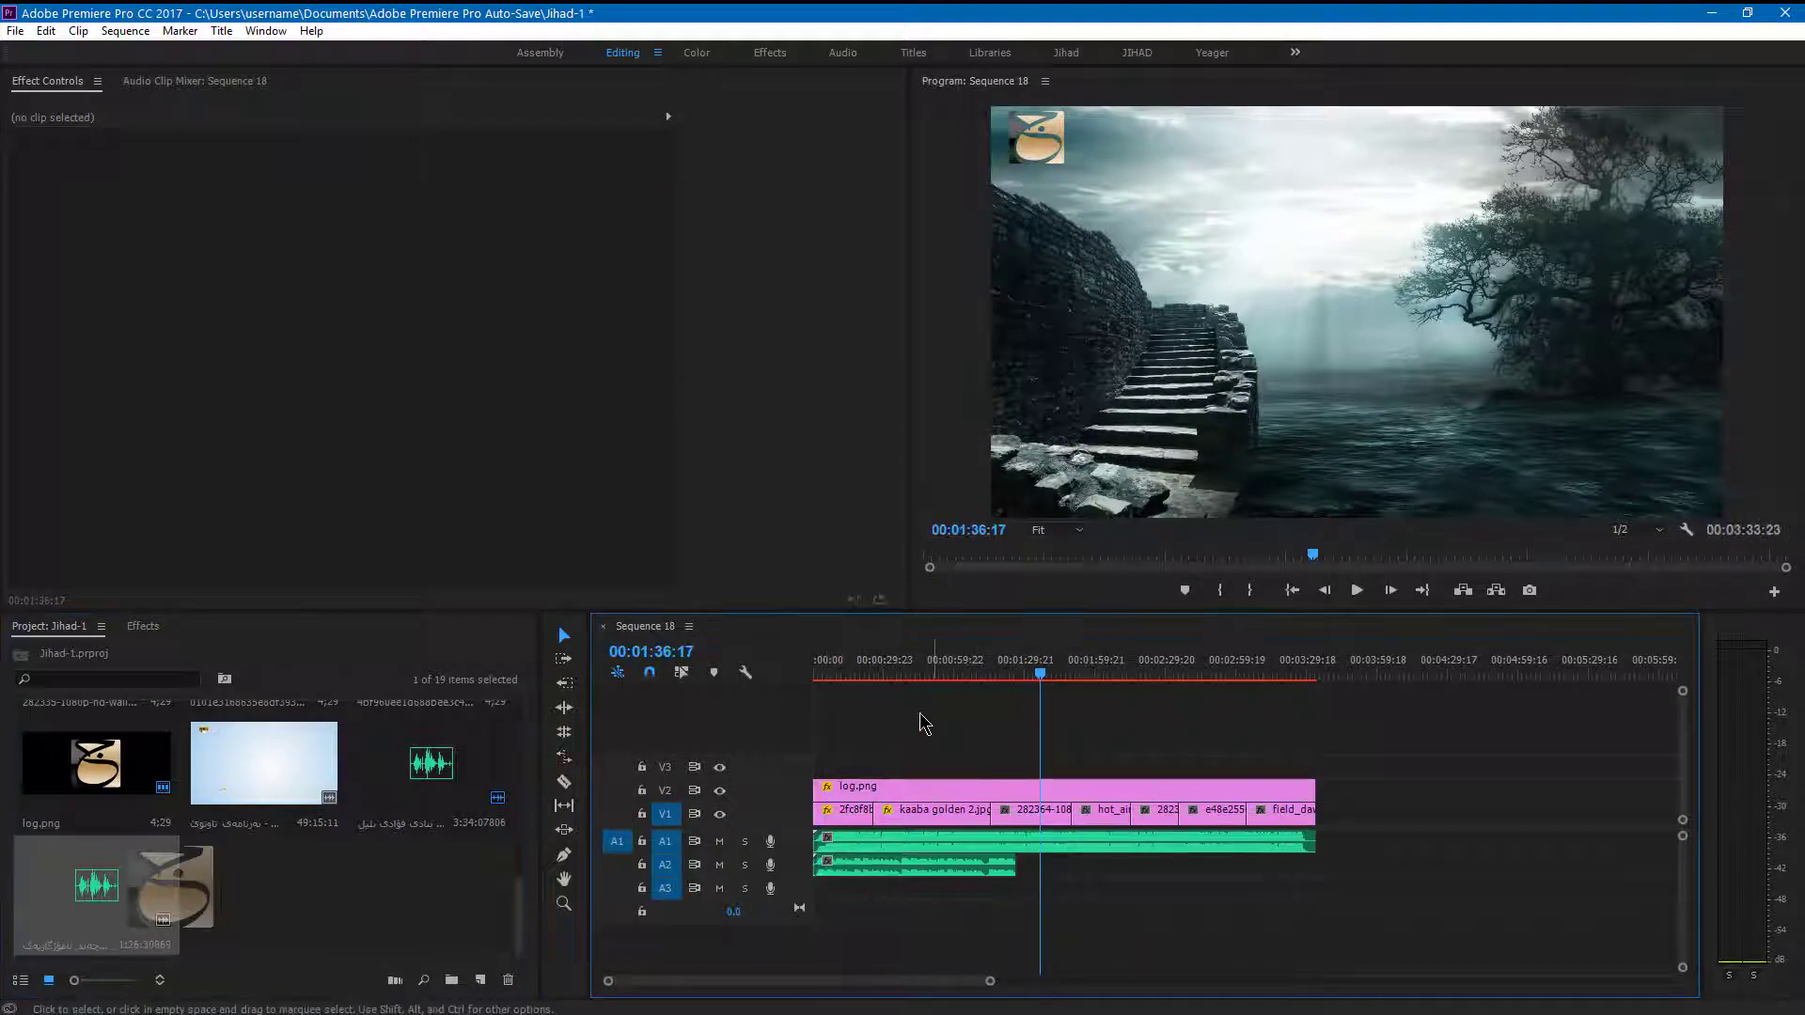
{"action": "left_click_drag", "start_coordinate": [906, 669], "coordinate": [844, 669]}
Raise both music clips to about +6 dB in the Audio Clip Mixer (5.6 dB on A2).
{"action": "left_click", "coordinate": [885, 858]}
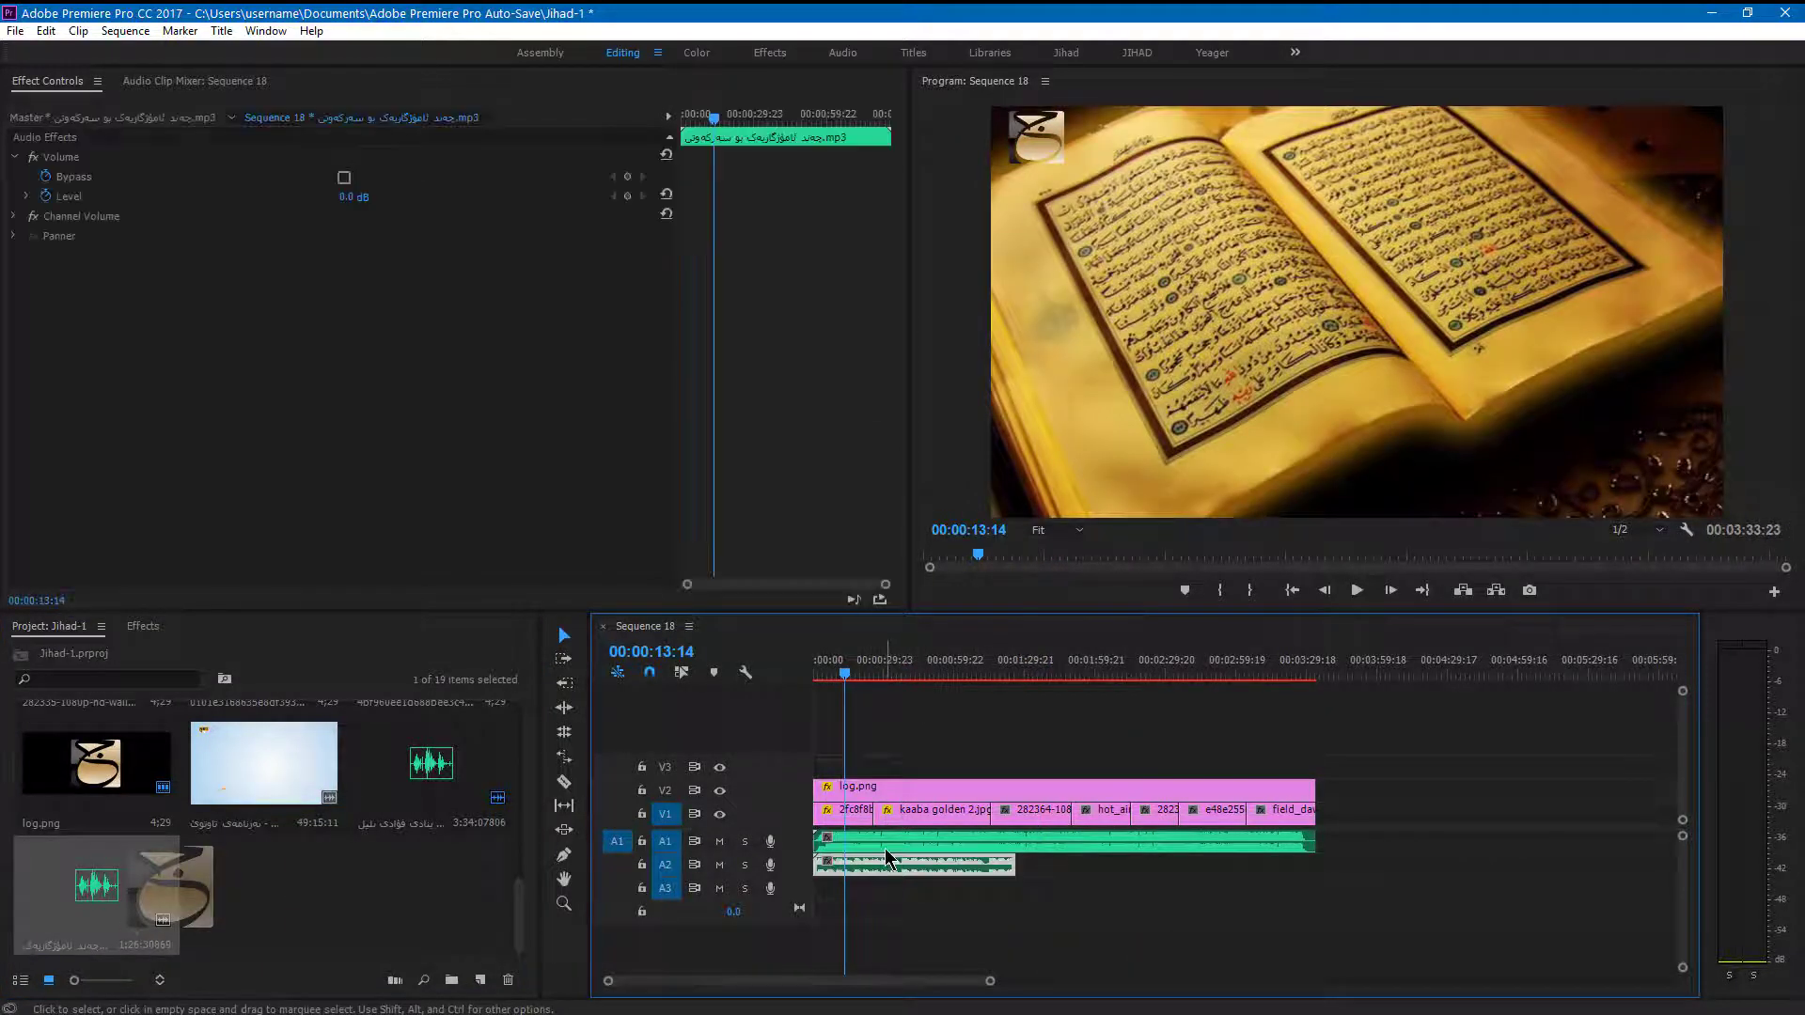
{"action": "left_click", "coordinate": [887, 849]}
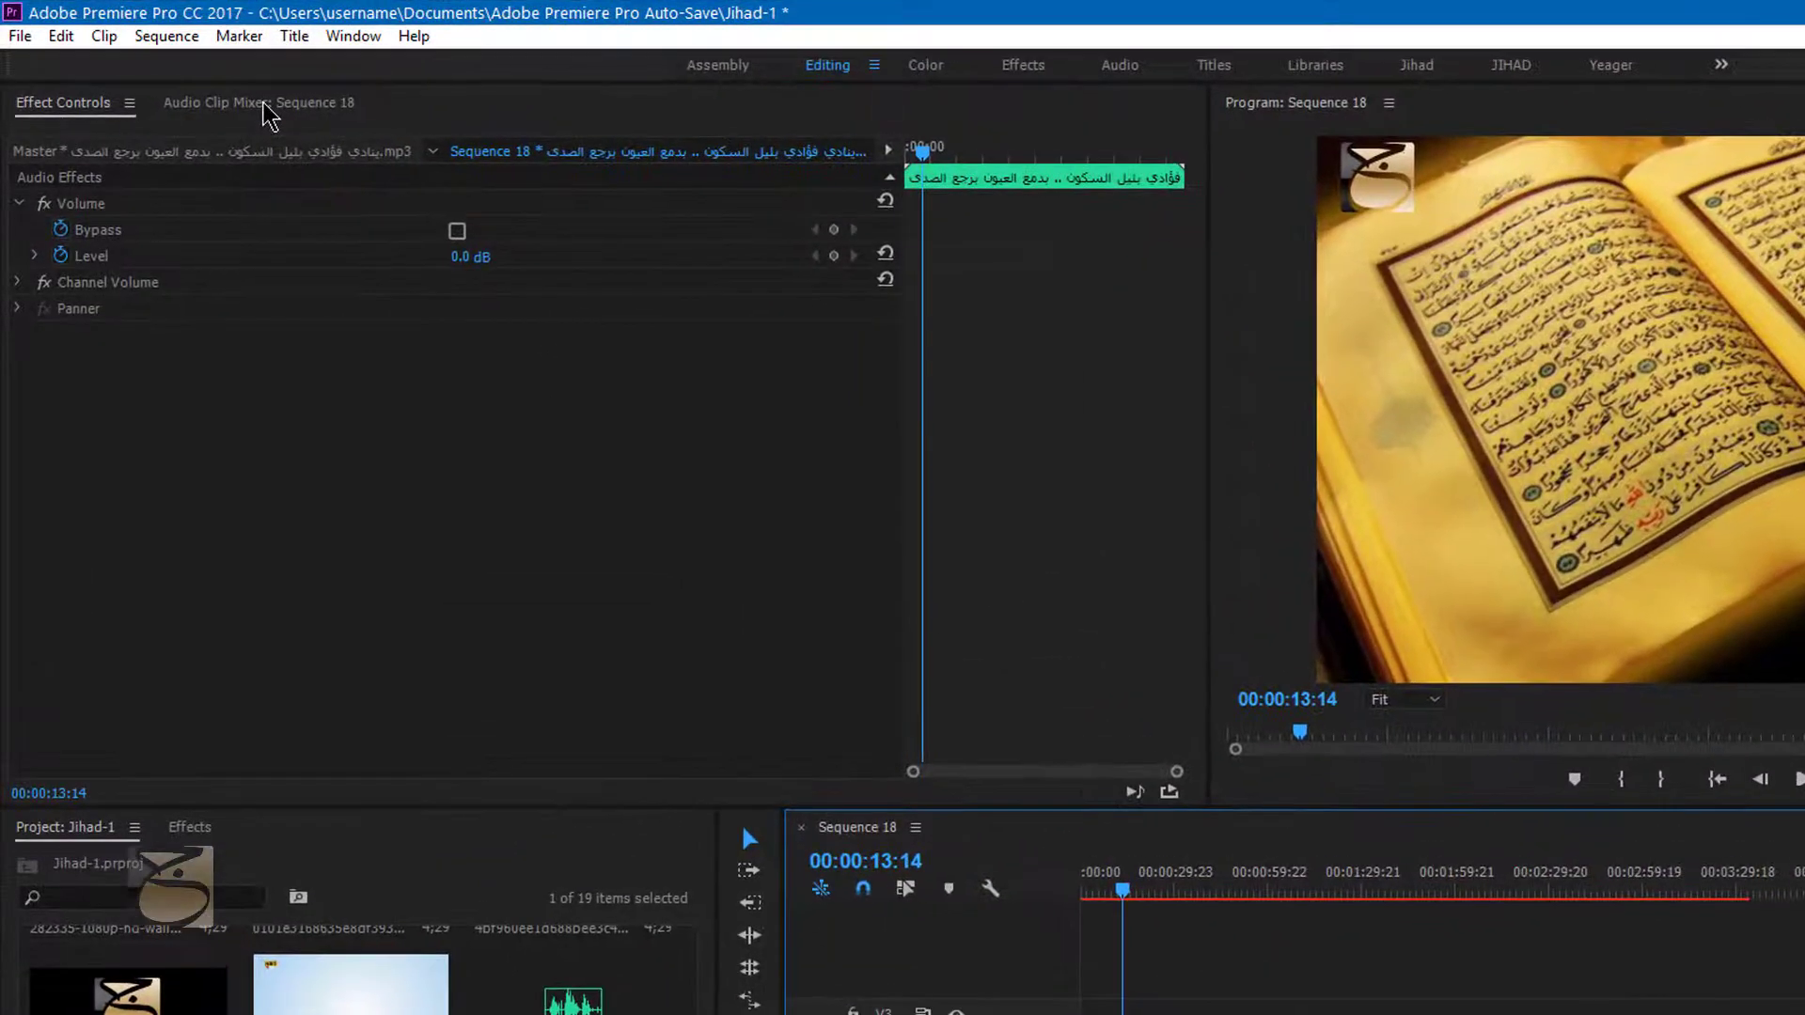
{"action": "left_click", "coordinate": [264, 103]}
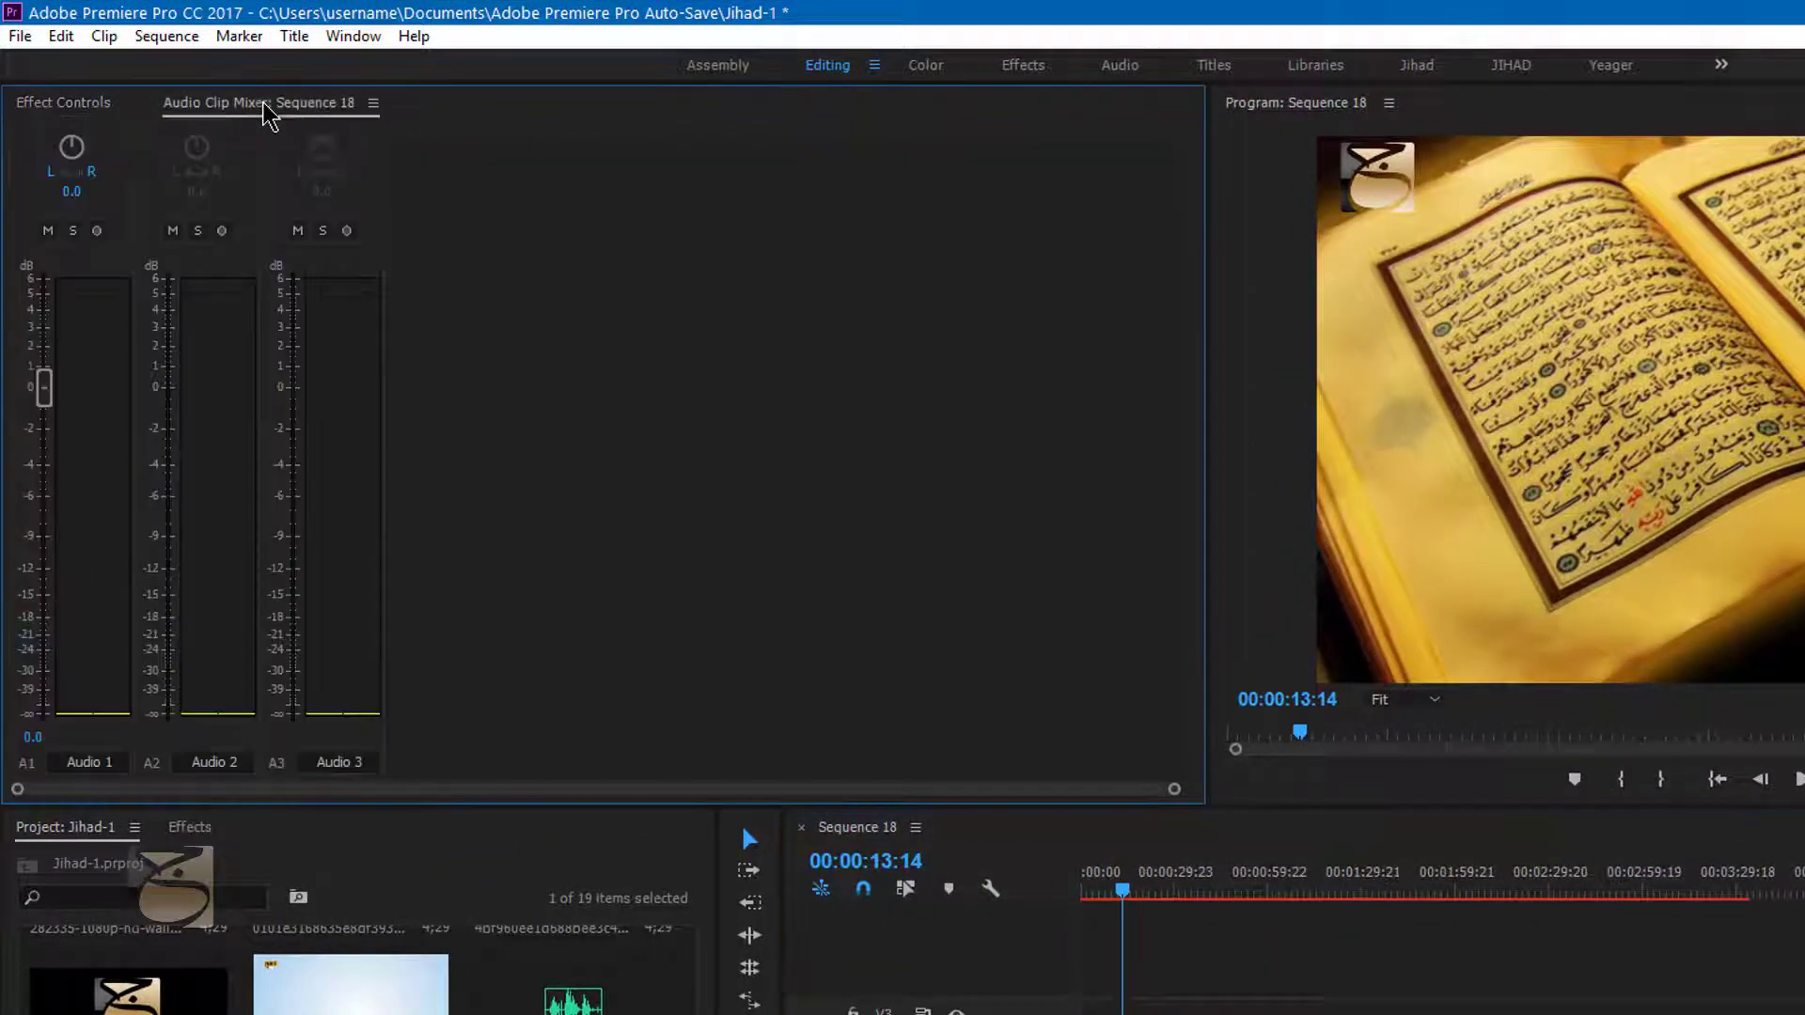
{"action": "left_click", "coordinate": [1145, 898]}
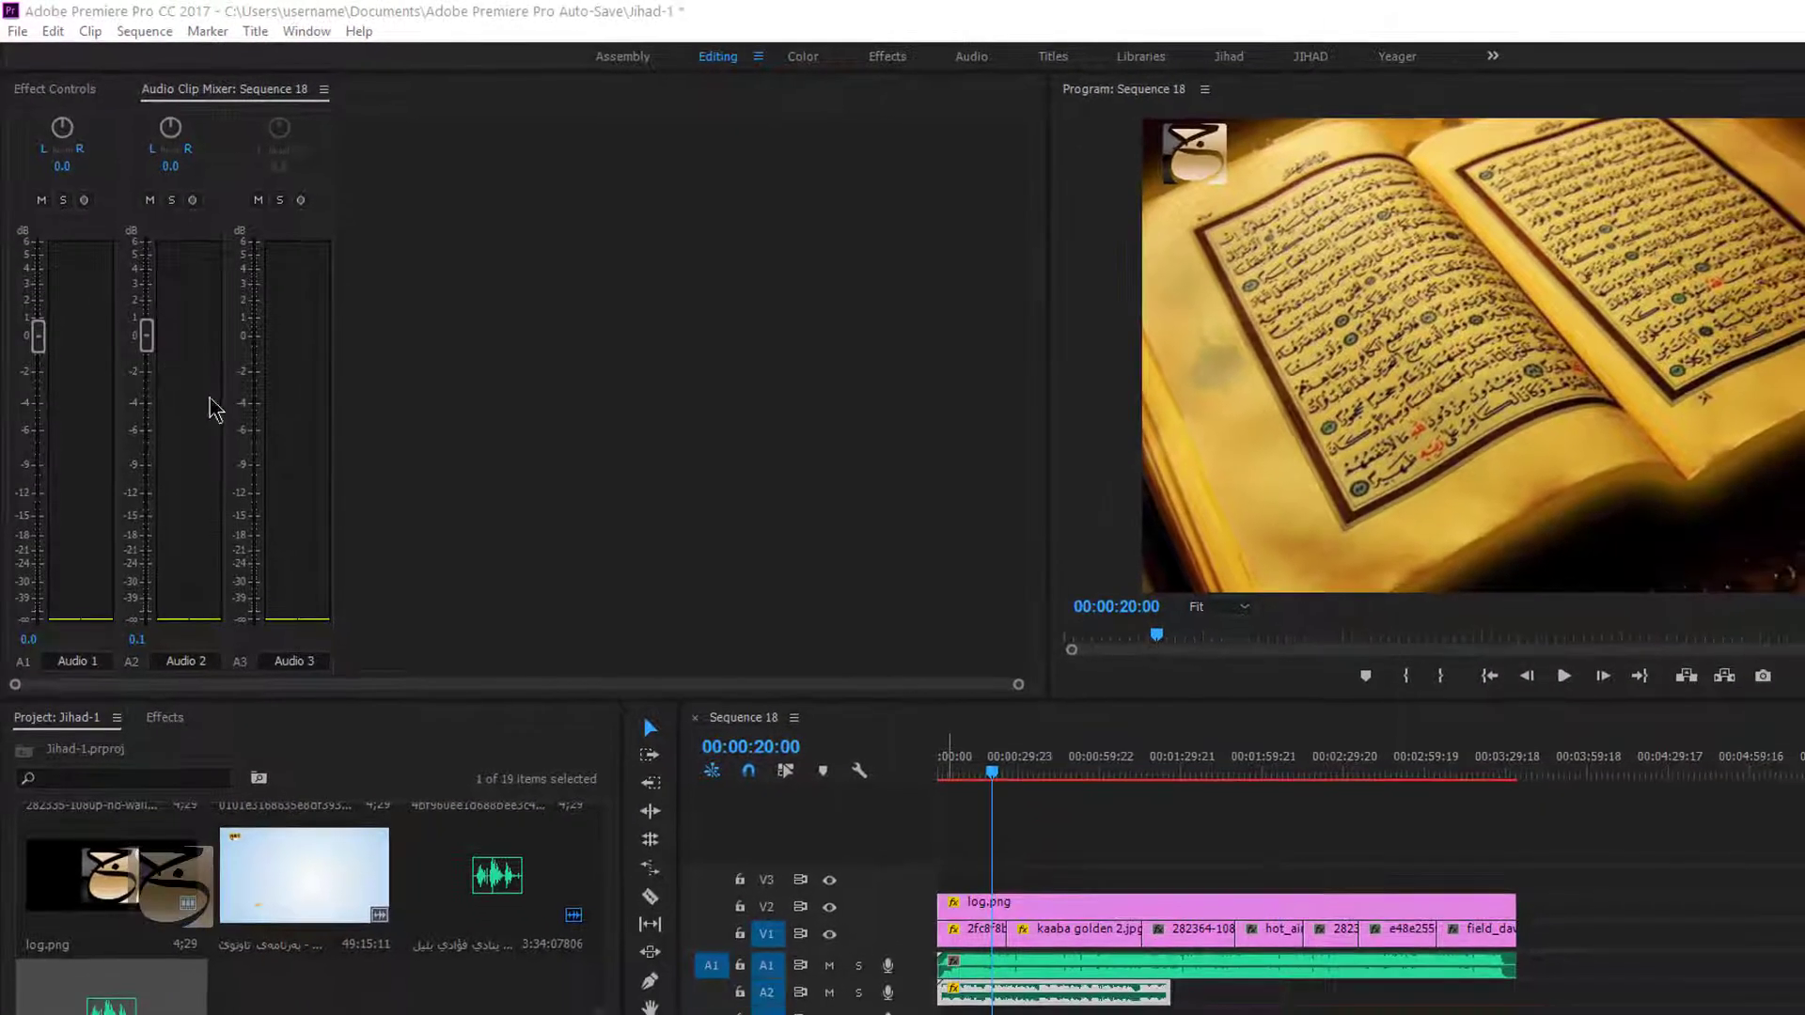
{"action": "left_click", "coordinate": [973, 961]}
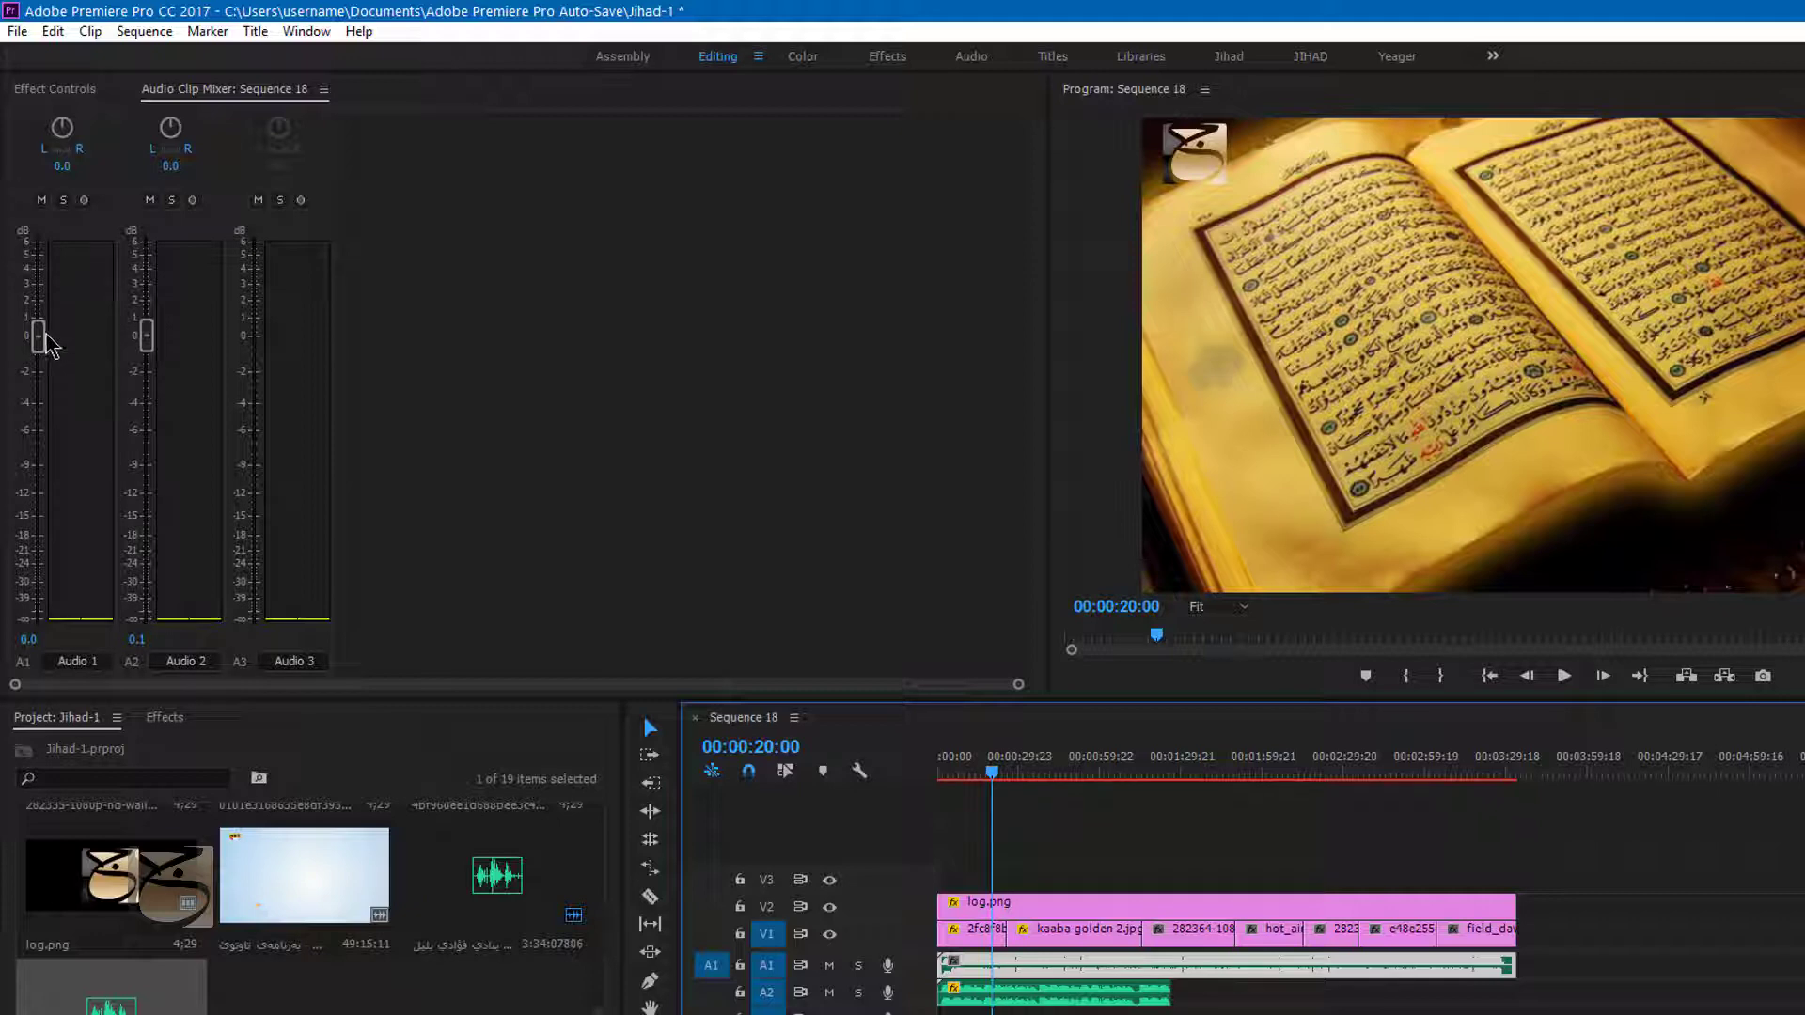
{"action": "mouse_move", "coordinate": [45, 344]}
{"action": "left_mouse_down"}
{"action": "mouse_move", "coordinate": [33, 470]}
{"action": "mouse_move", "coordinate": [25, 247]}
{"action": "left_mouse_up"}
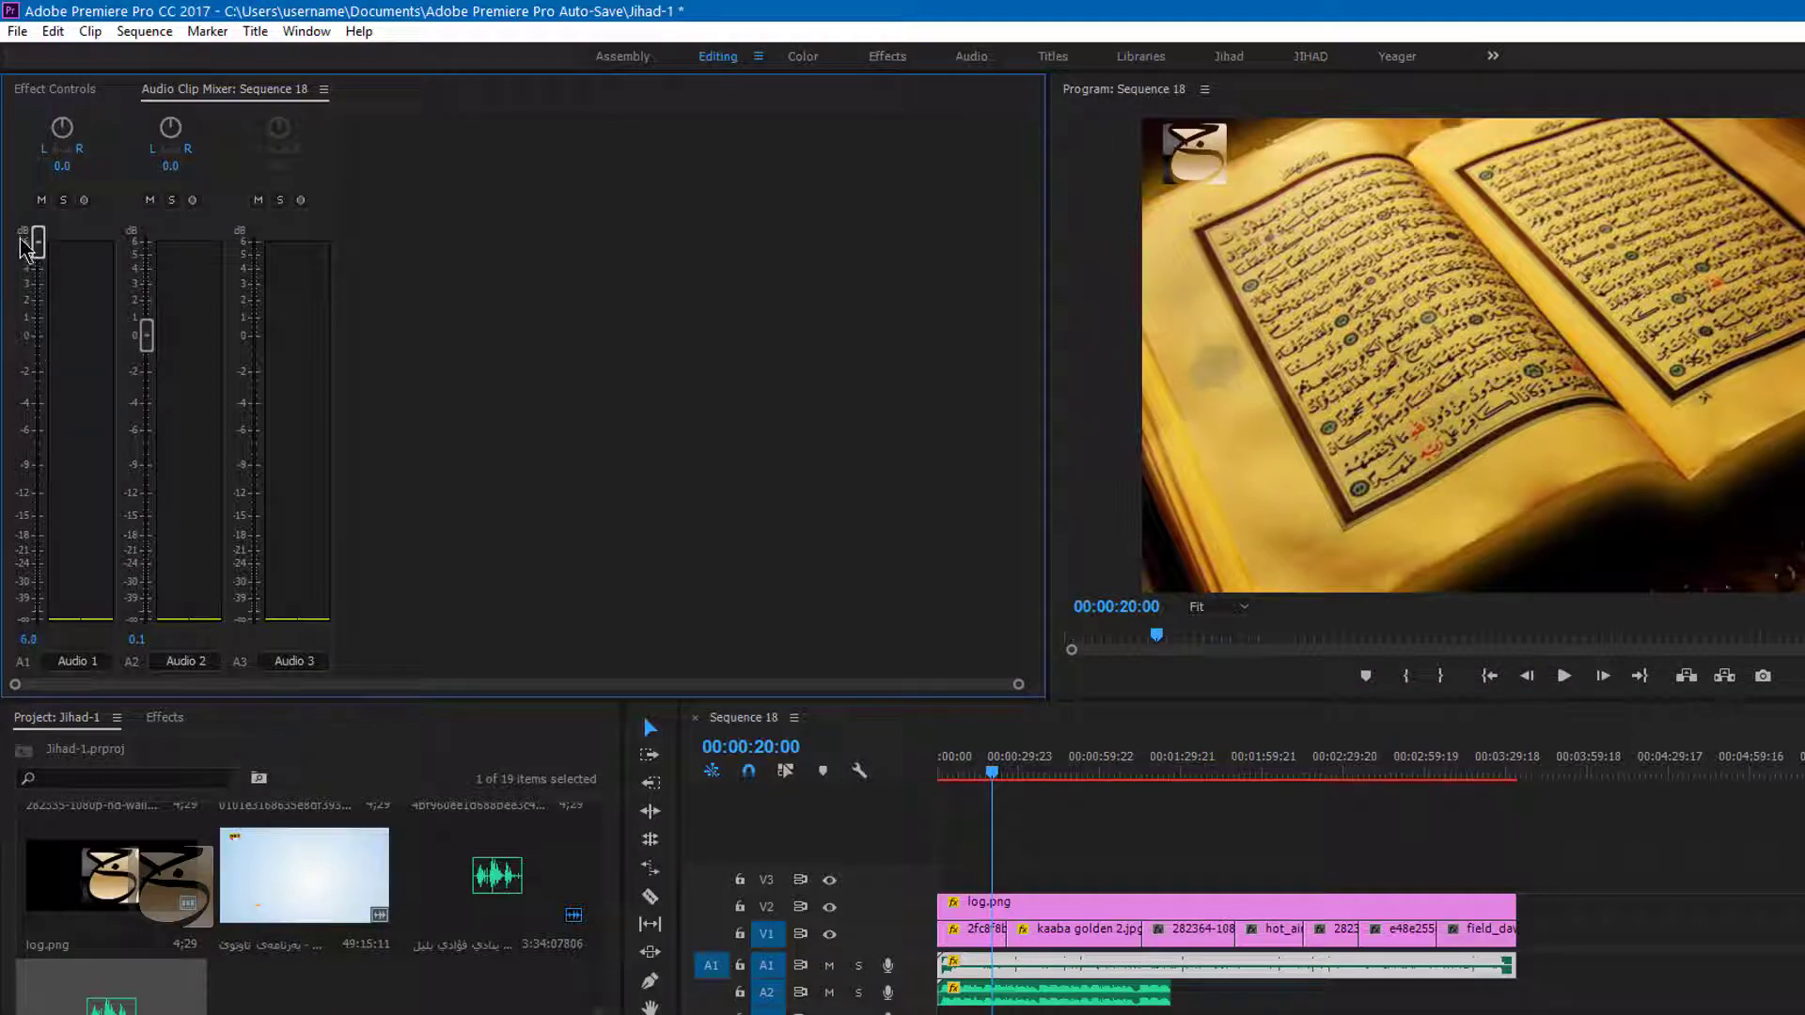
{"action": "left_click", "coordinate": [1011, 992]}
{"action": "mouse_move", "coordinate": [153, 344]}
{"action": "left_mouse_down"}
{"action": "mouse_move", "coordinate": [172, 591]}
{"action": "mouse_move", "coordinate": [157, 263]}
{"action": "left_mouse_up"}
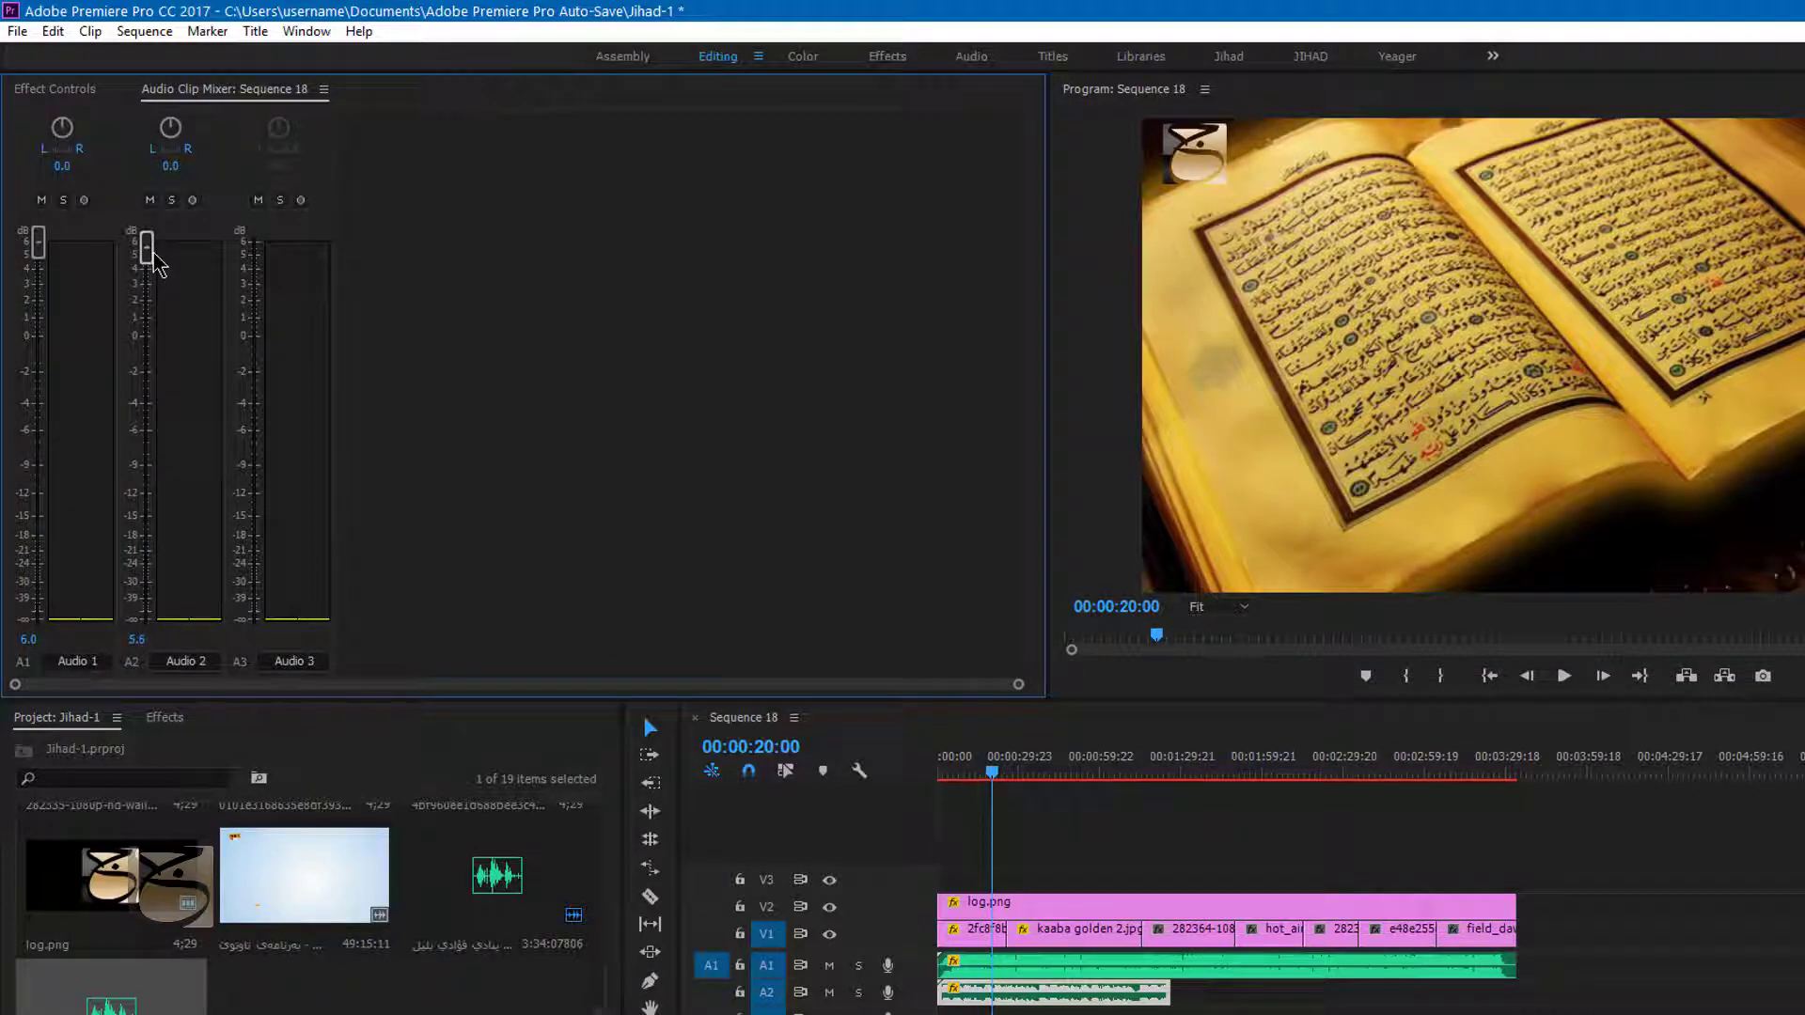
{"action": "left_click", "coordinate": [55, 89]}
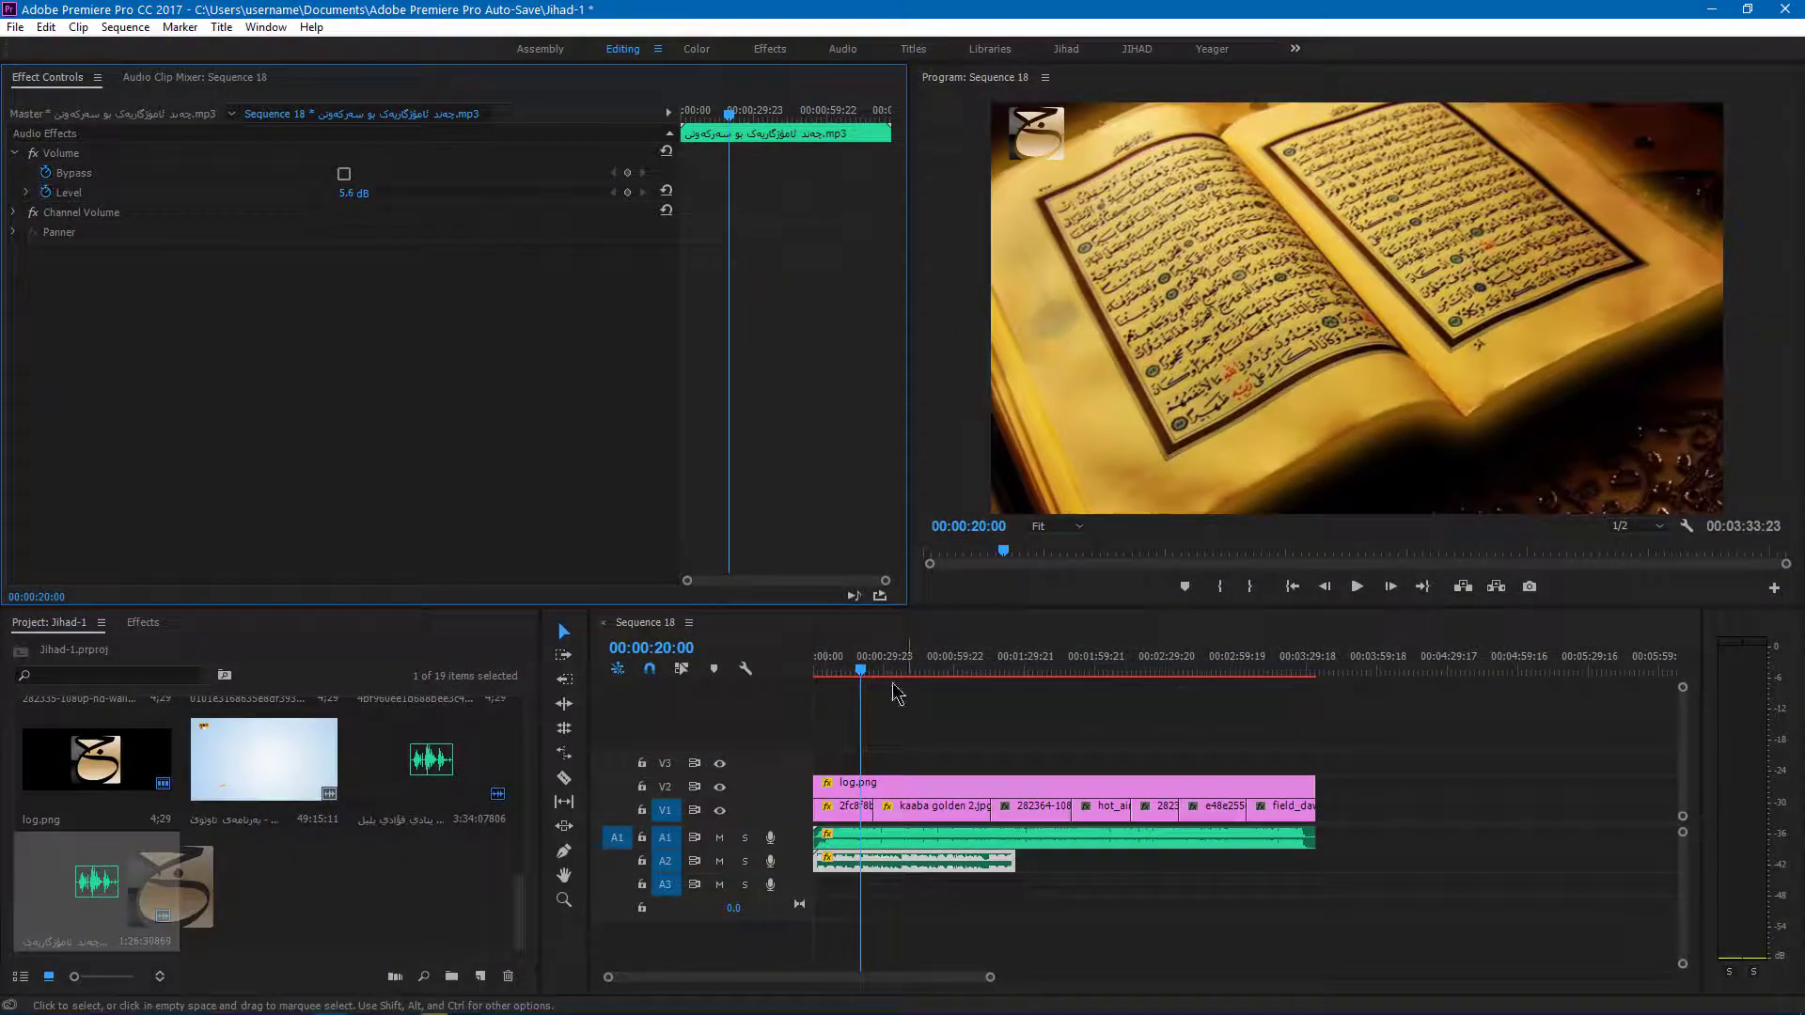
{"action": "left_click", "coordinate": [875, 668]}
{"action": "left_click", "coordinate": [1056, 670]}
{"action": "left_click_drag", "start_coordinate": [1256, 669], "coordinate": [1273, 669]}
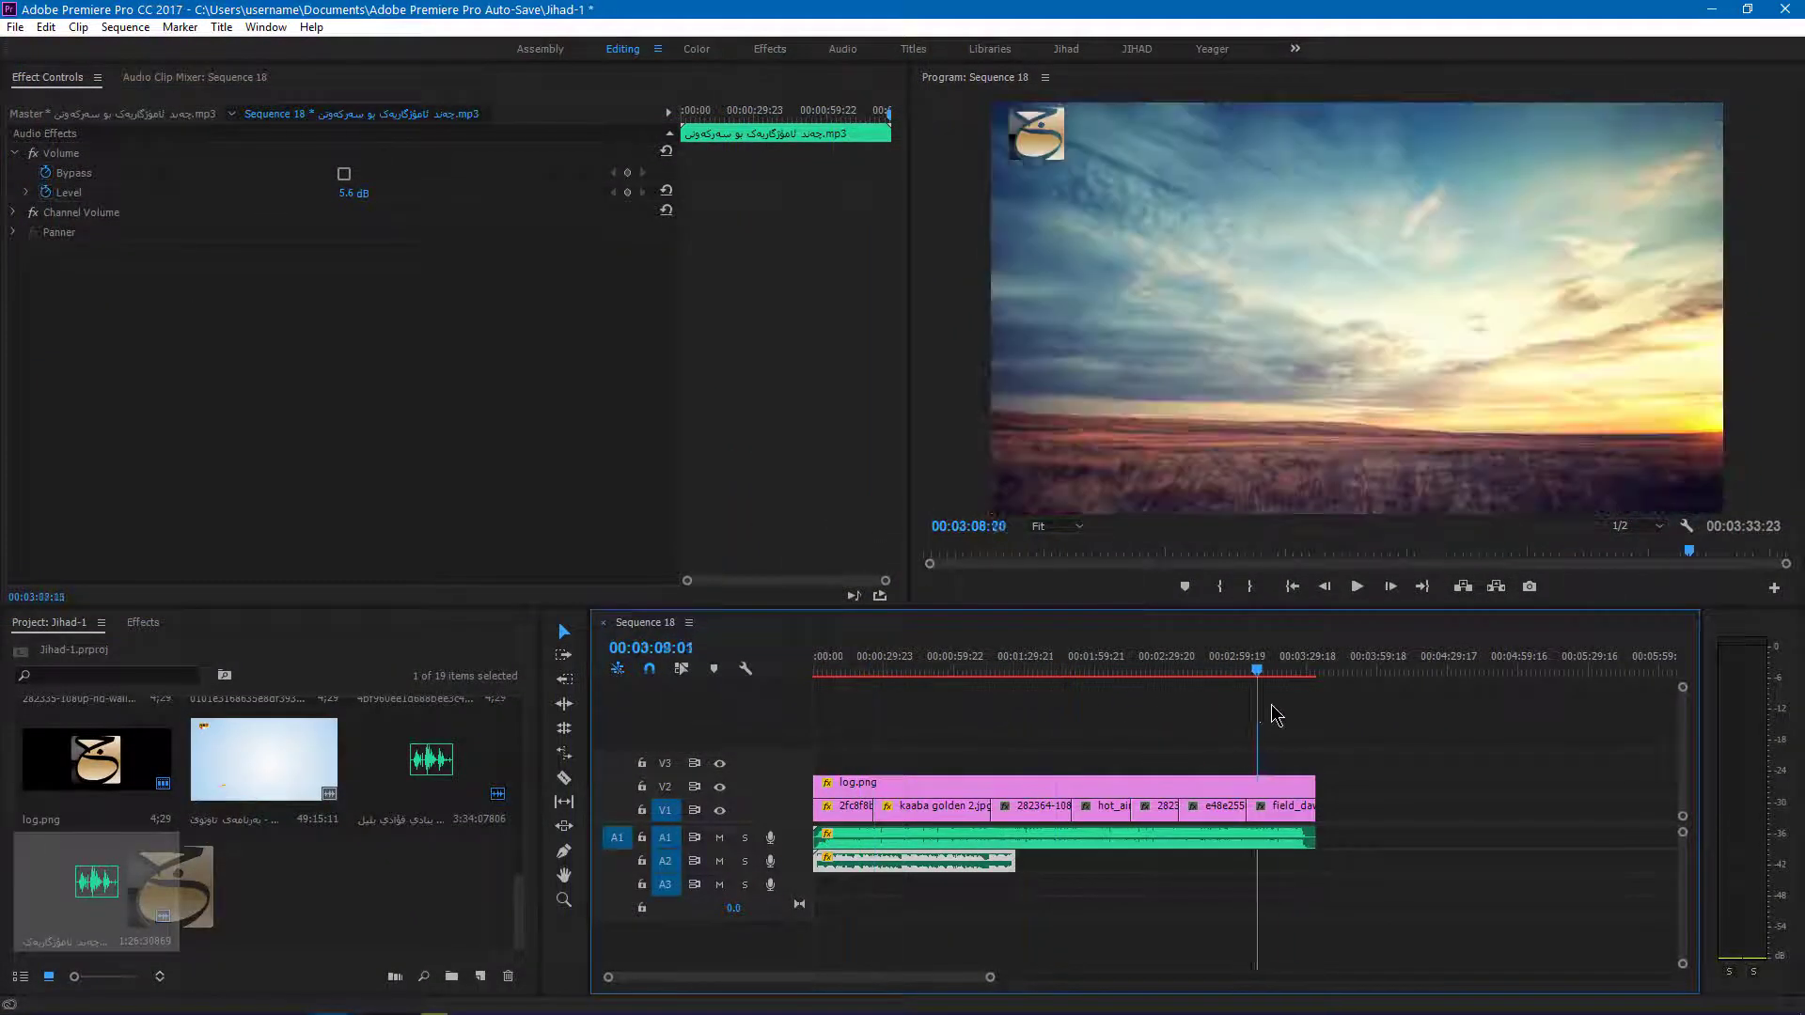
{"action": "left_click_drag", "start_coordinate": [891, 680], "coordinate": [858, 671]}
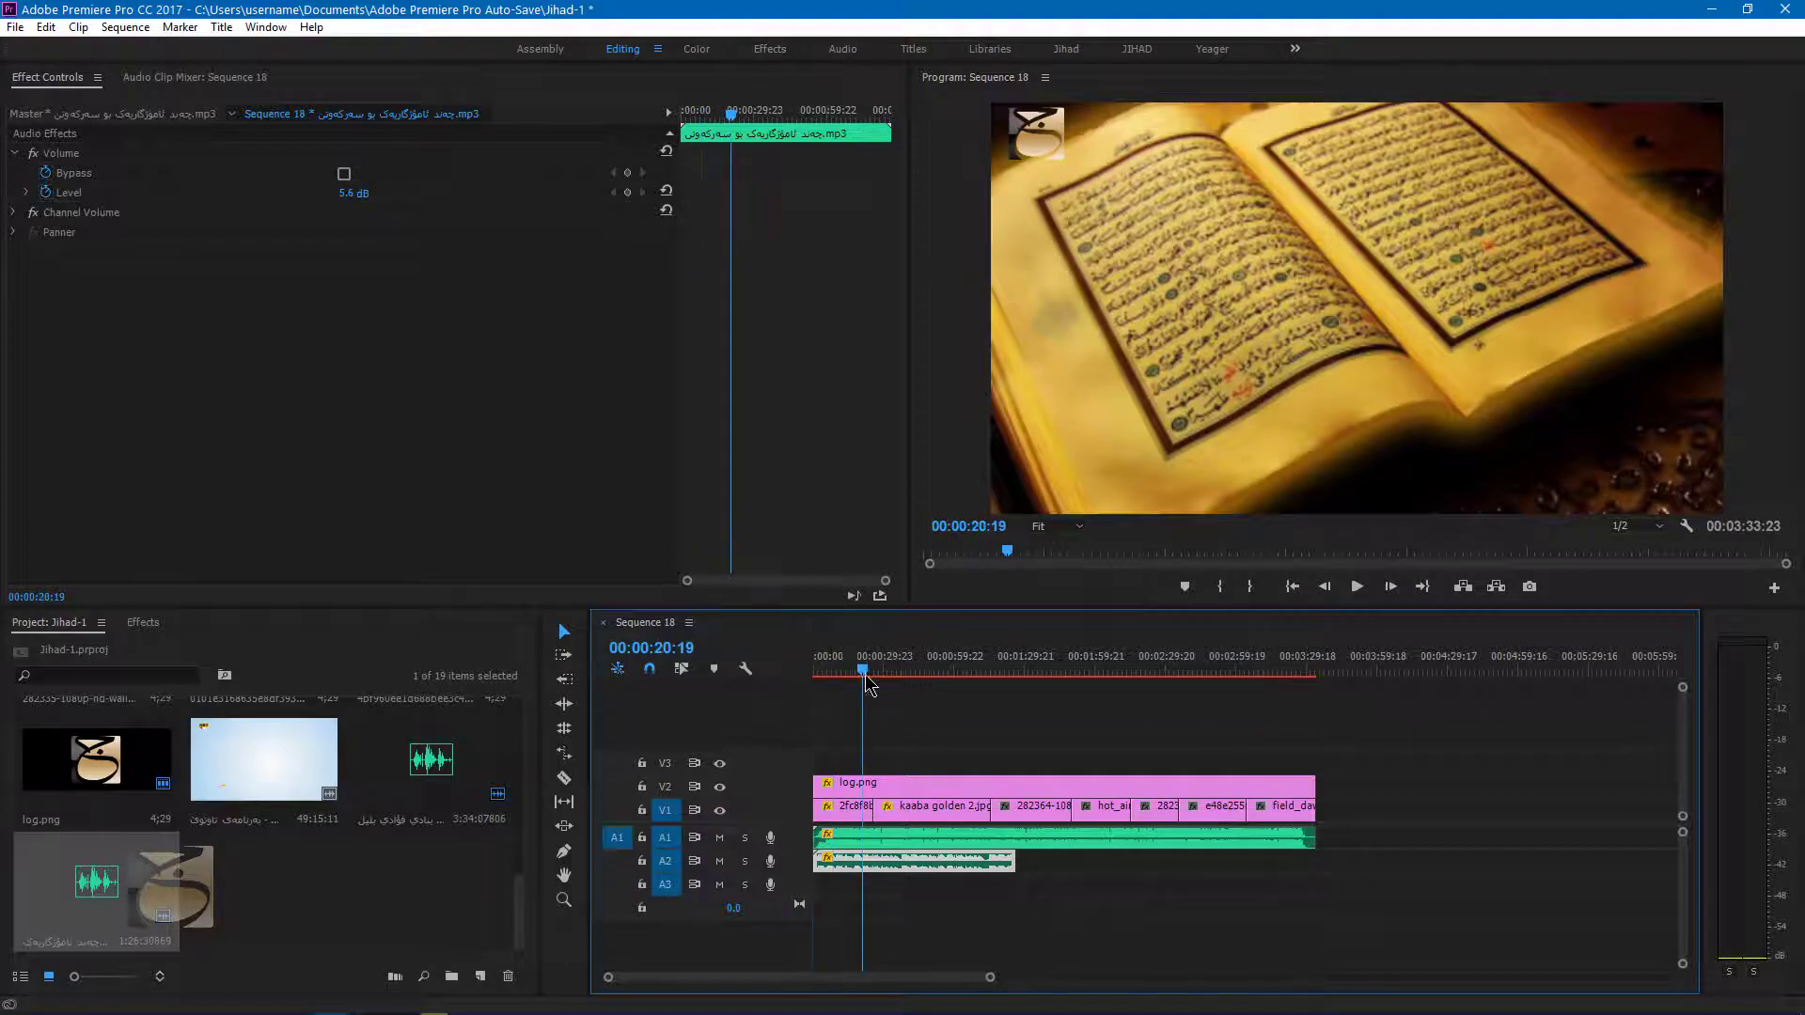
{"action": "left_click", "coordinate": [904, 673]}
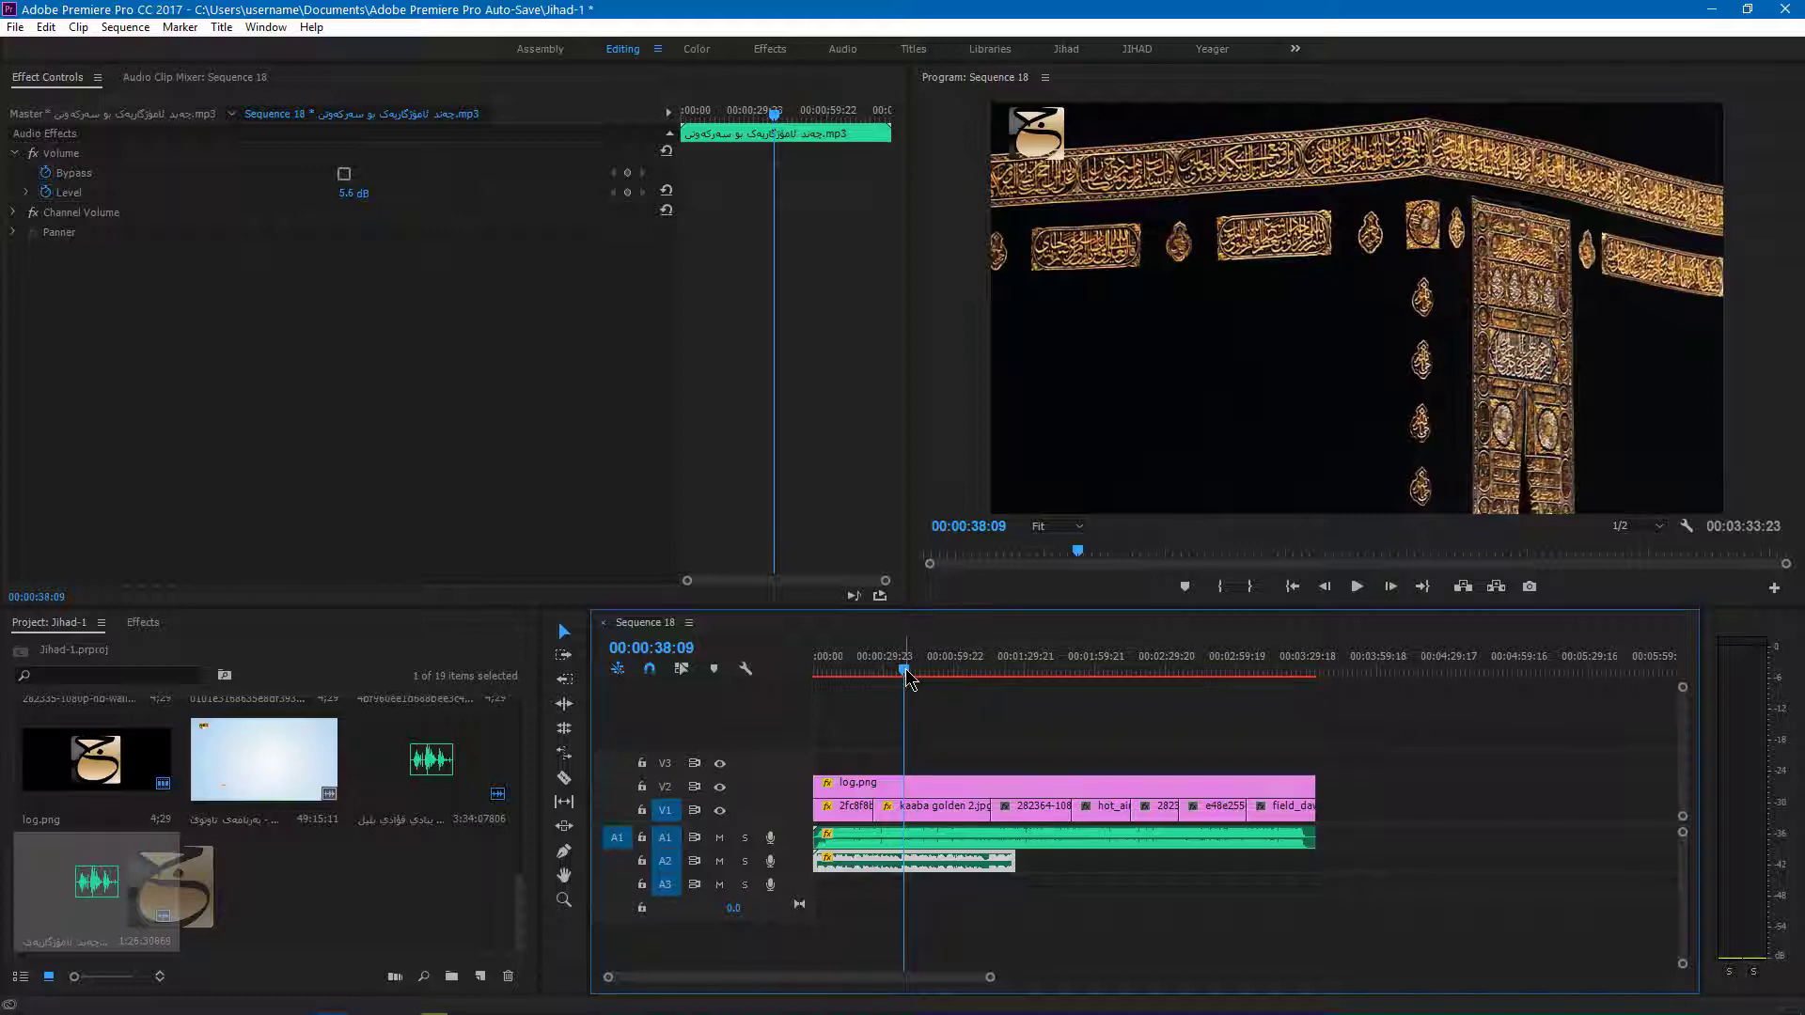
Open the Export Settings for Sequence 18 via File > Export > Media.
{"action": "left_click", "coordinate": [15, 31]}
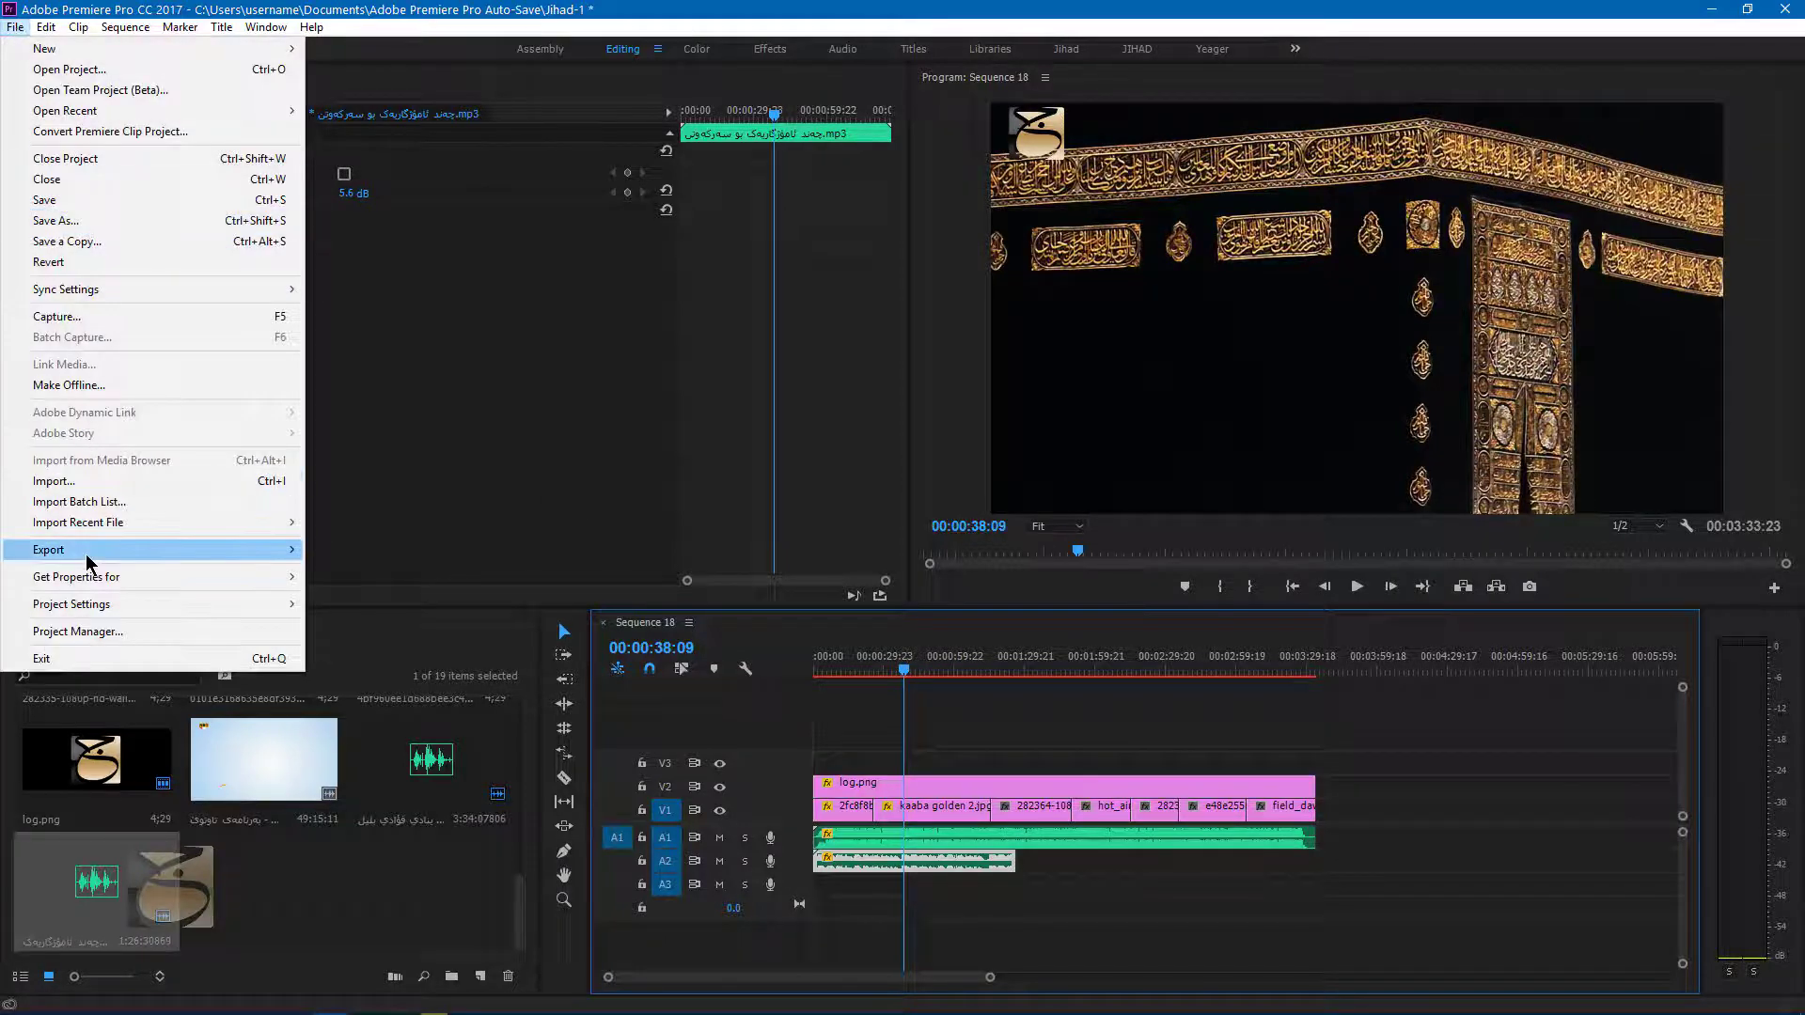
{"action": "mouse_move", "coordinate": [70, 545]}
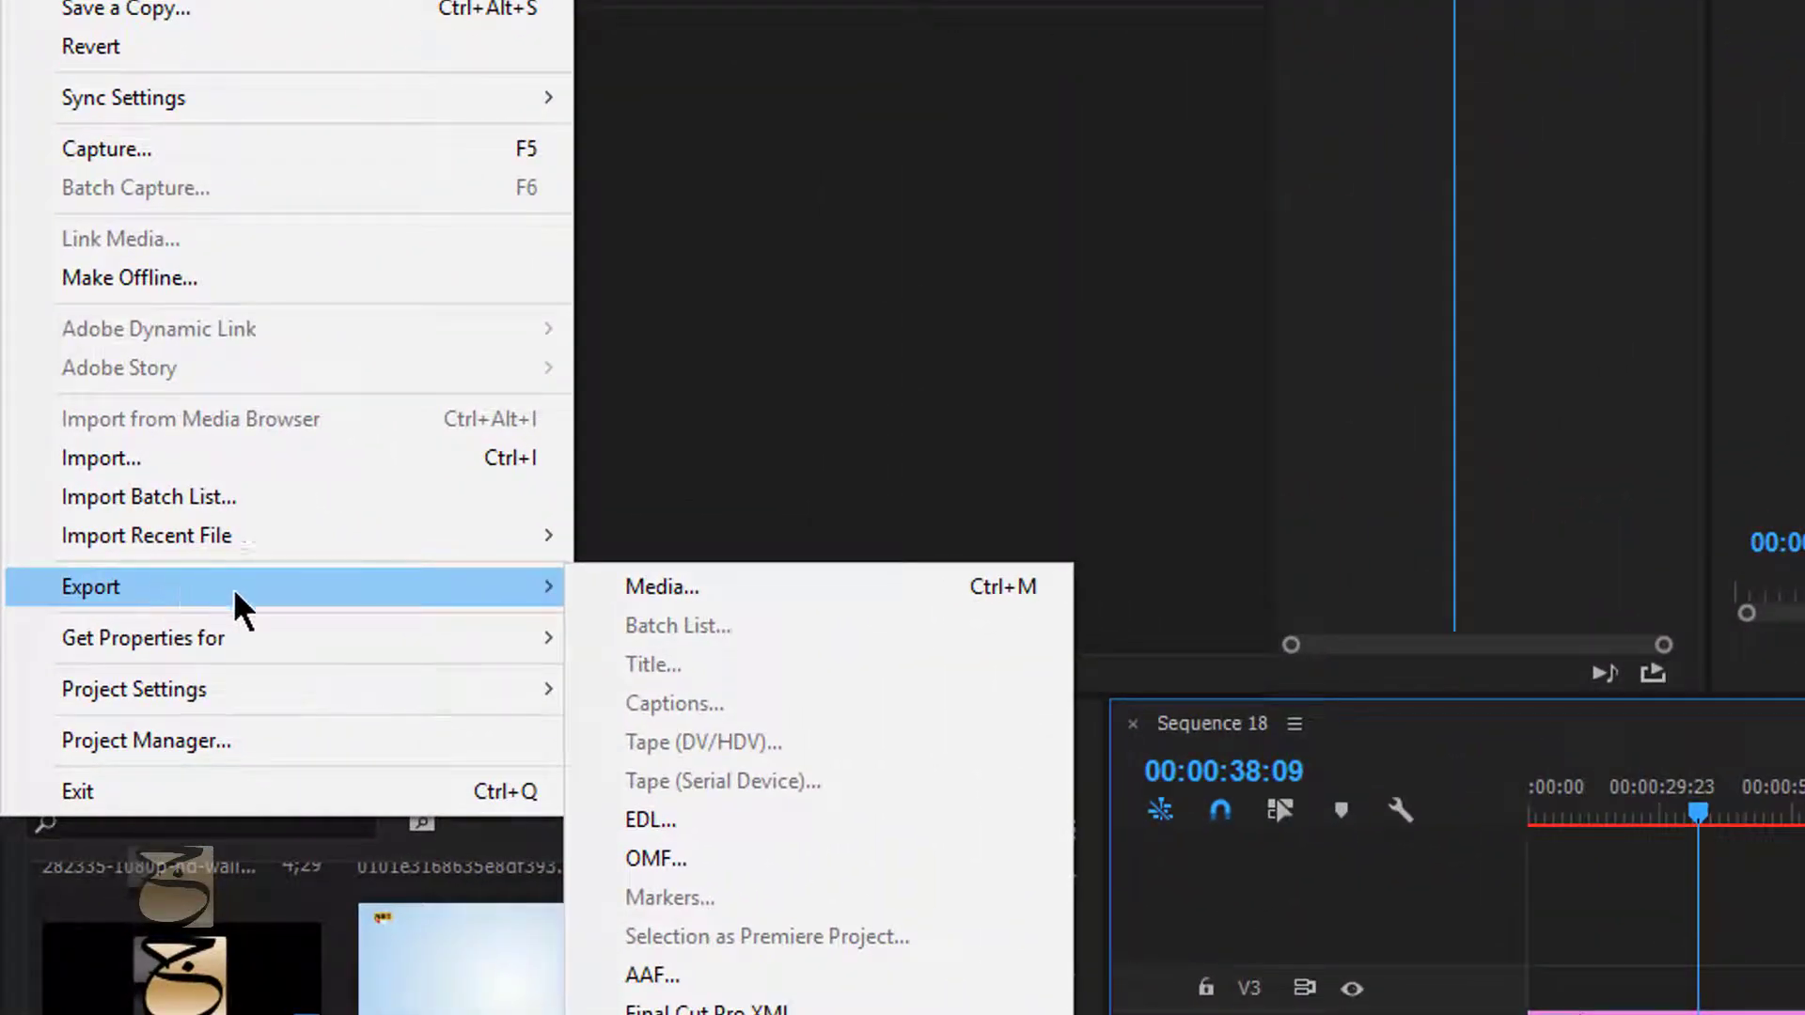
{"action": "left_click", "coordinate": [648, 586]}
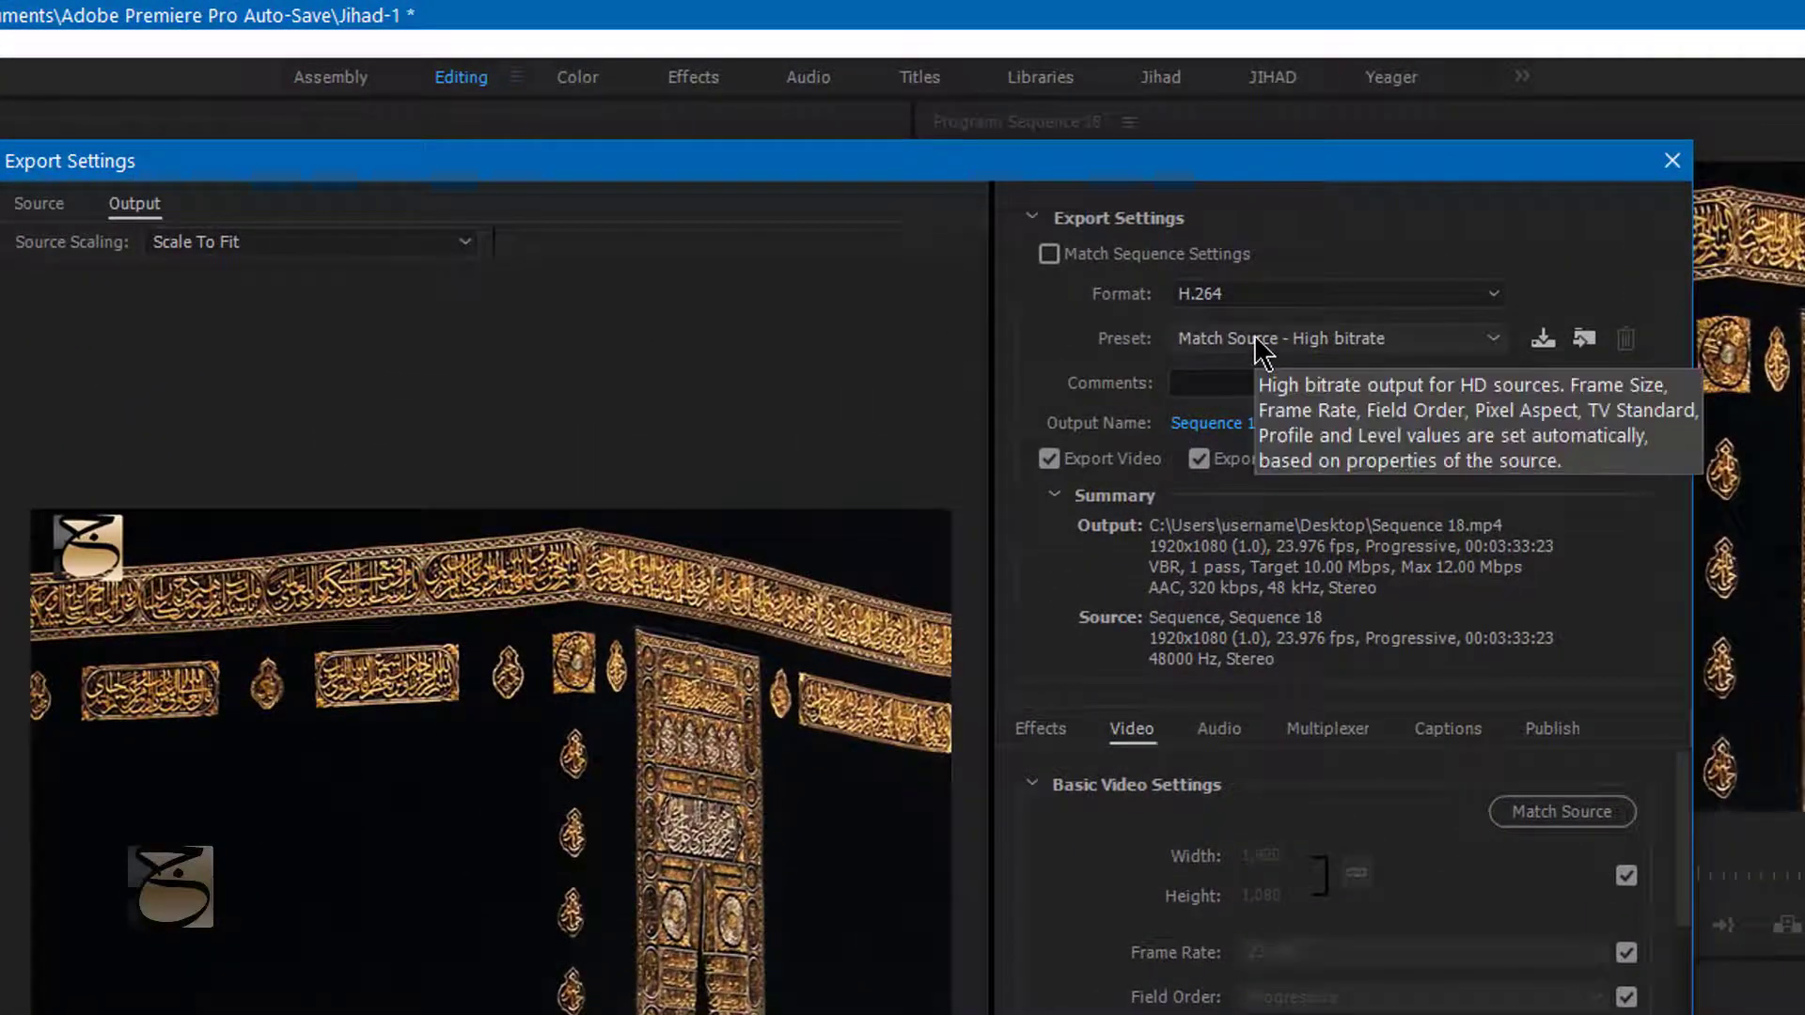
Keep H.264 as the format and scroll the preset list toward YouTube 1080p HD.
{"action": "left_click", "coordinate": [1250, 297]}
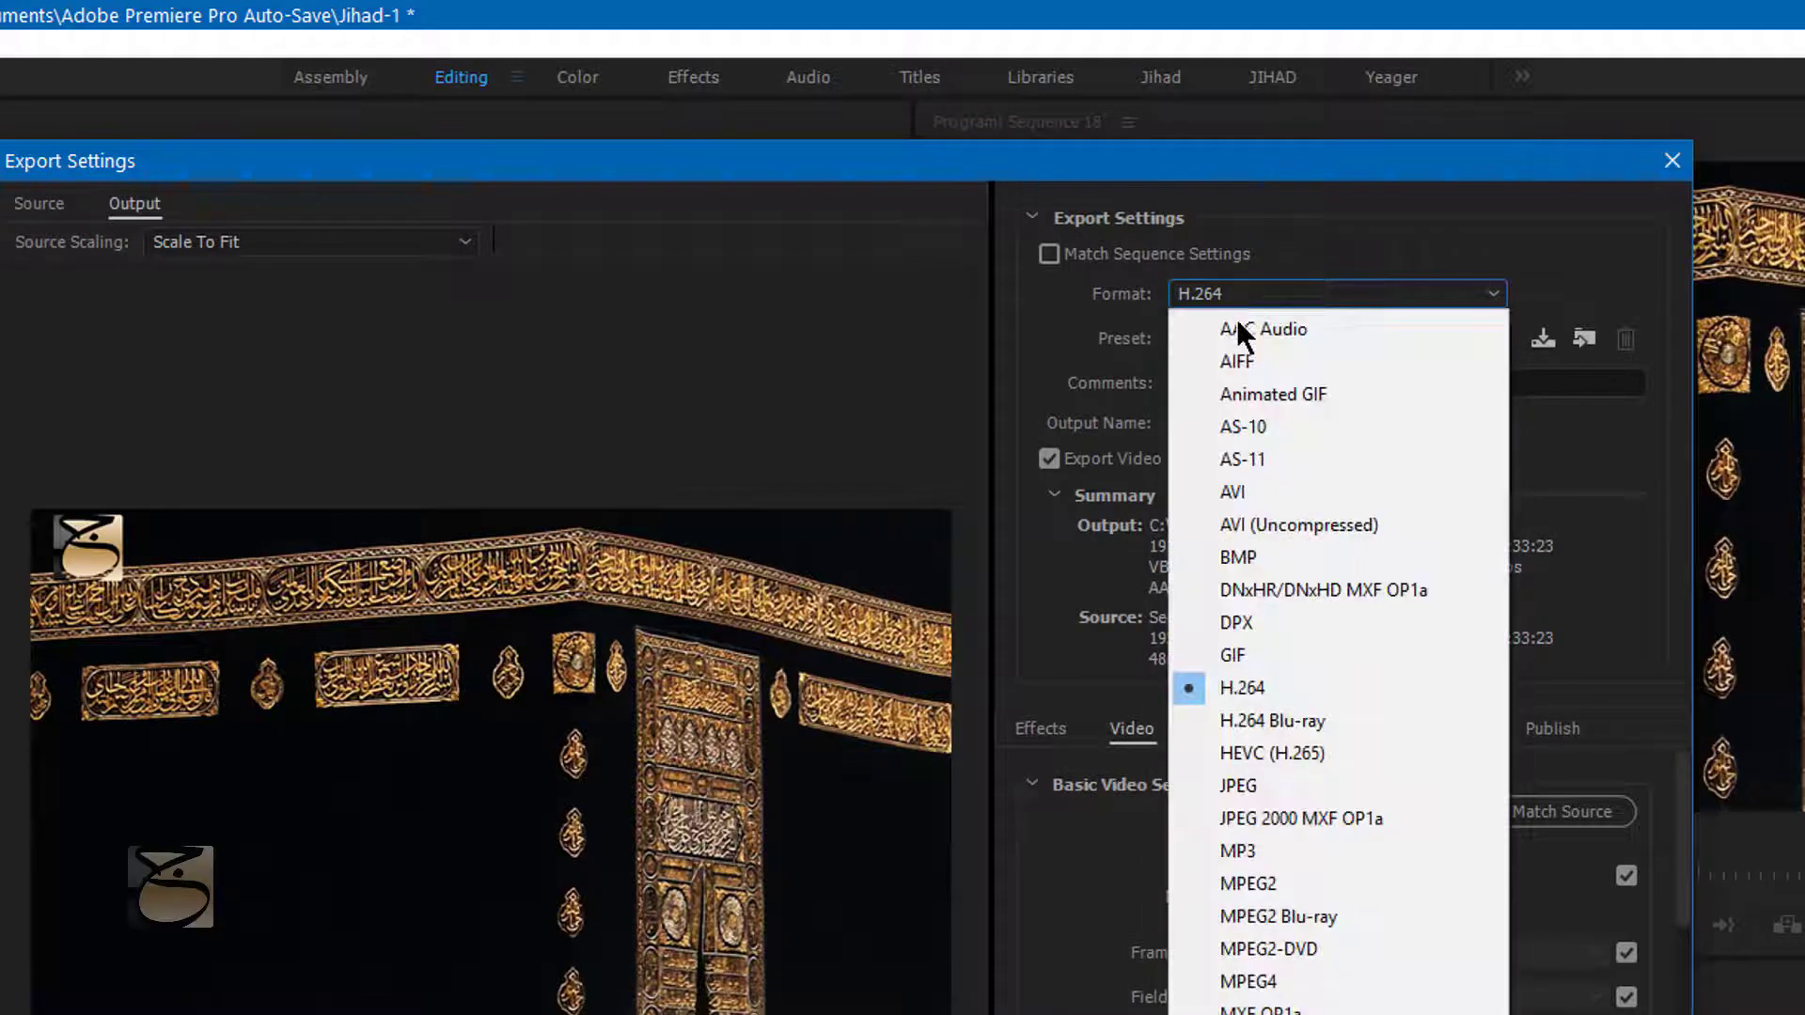
{"action": "left_click", "coordinate": [1289, 691]}
{"action": "left_click", "coordinate": [1288, 340]}
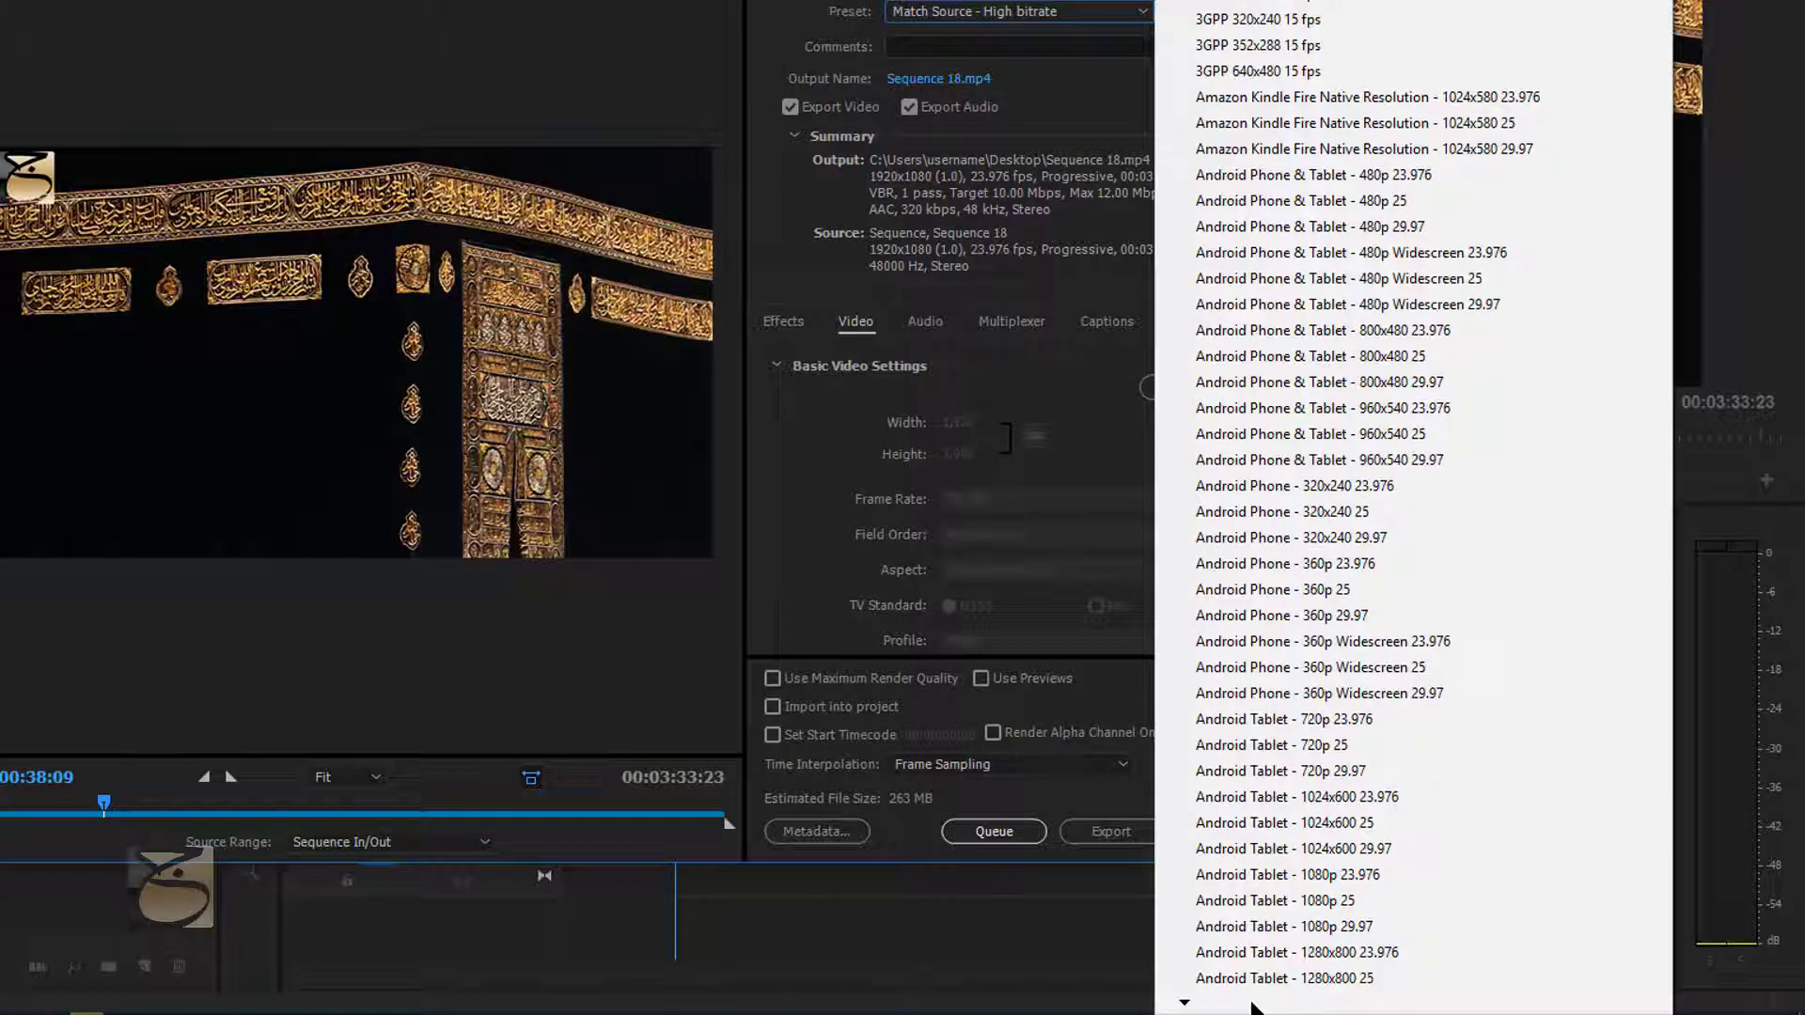
{"action": "scroll", "coordinate": [1257, 1008], "scroll_direction": "down", "scroll_amount": 4}
{"action": "scroll", "coordinate": [1257, 1008], "scroll_direction": "down", "scroll_amount": 6}
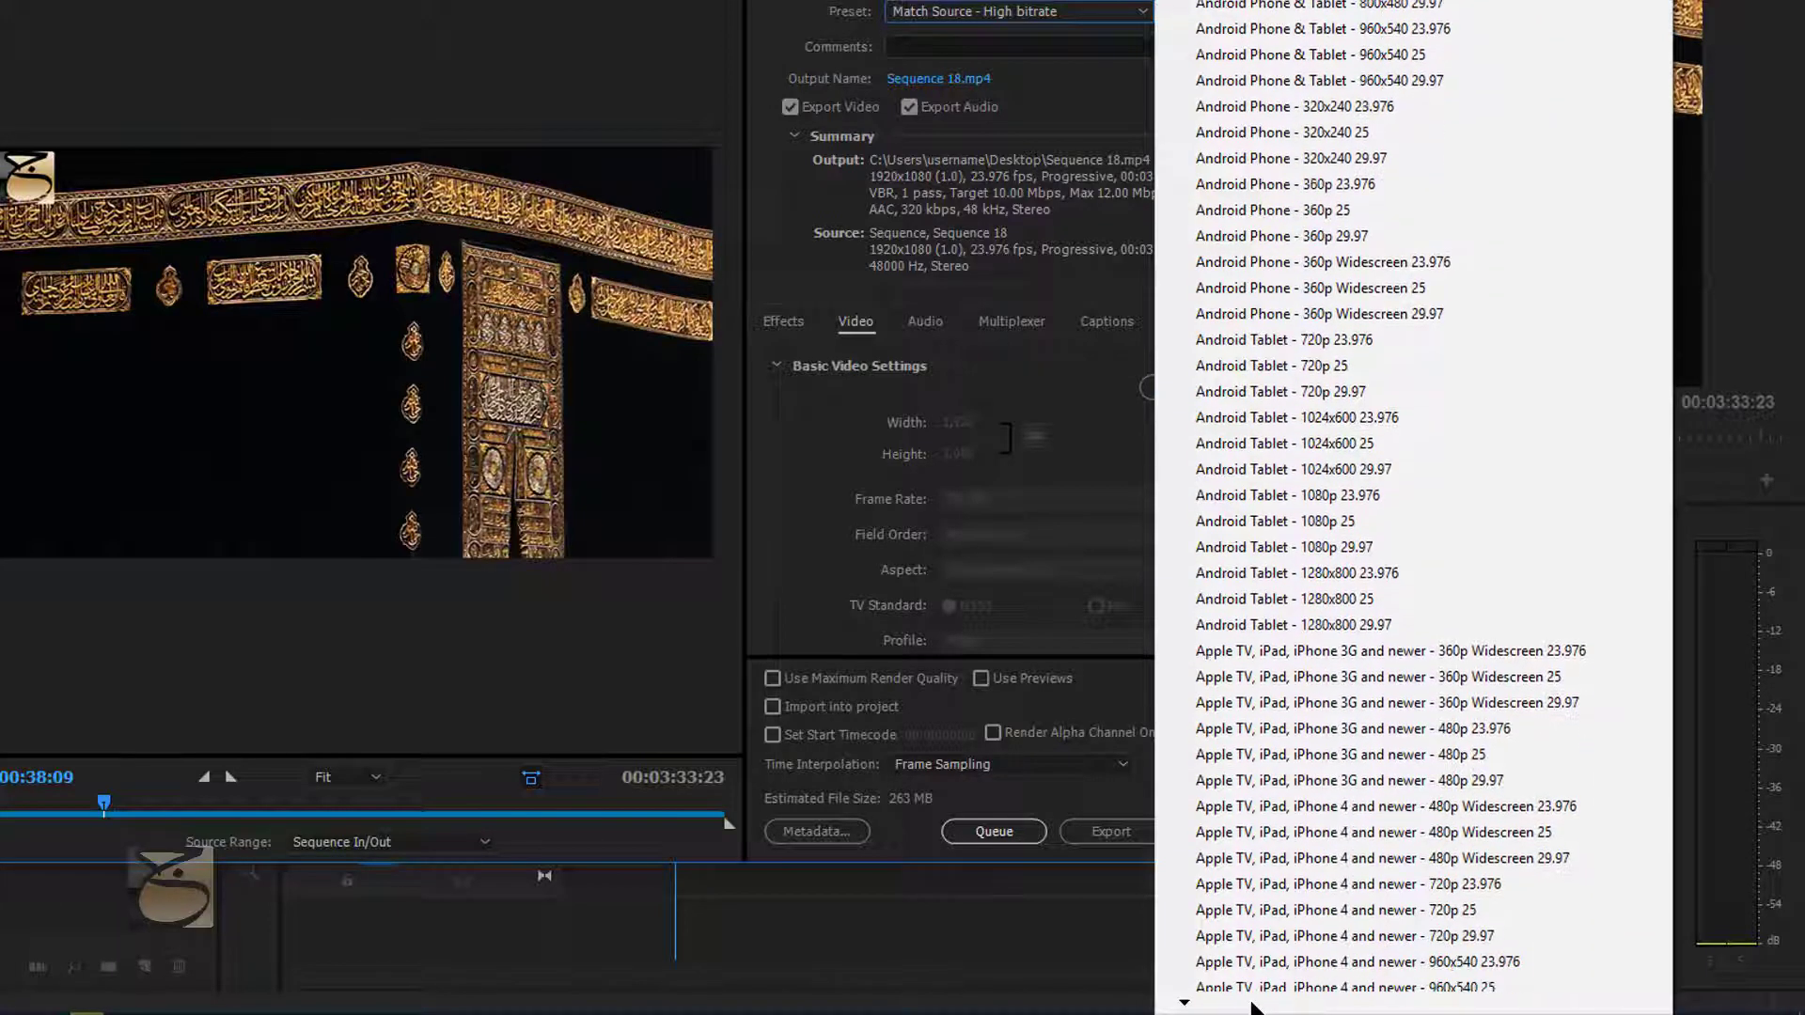
{"action": "scroll", "coordinate": [1253, 1008], "scroll_direction": "down", "scroll_amount": 6}
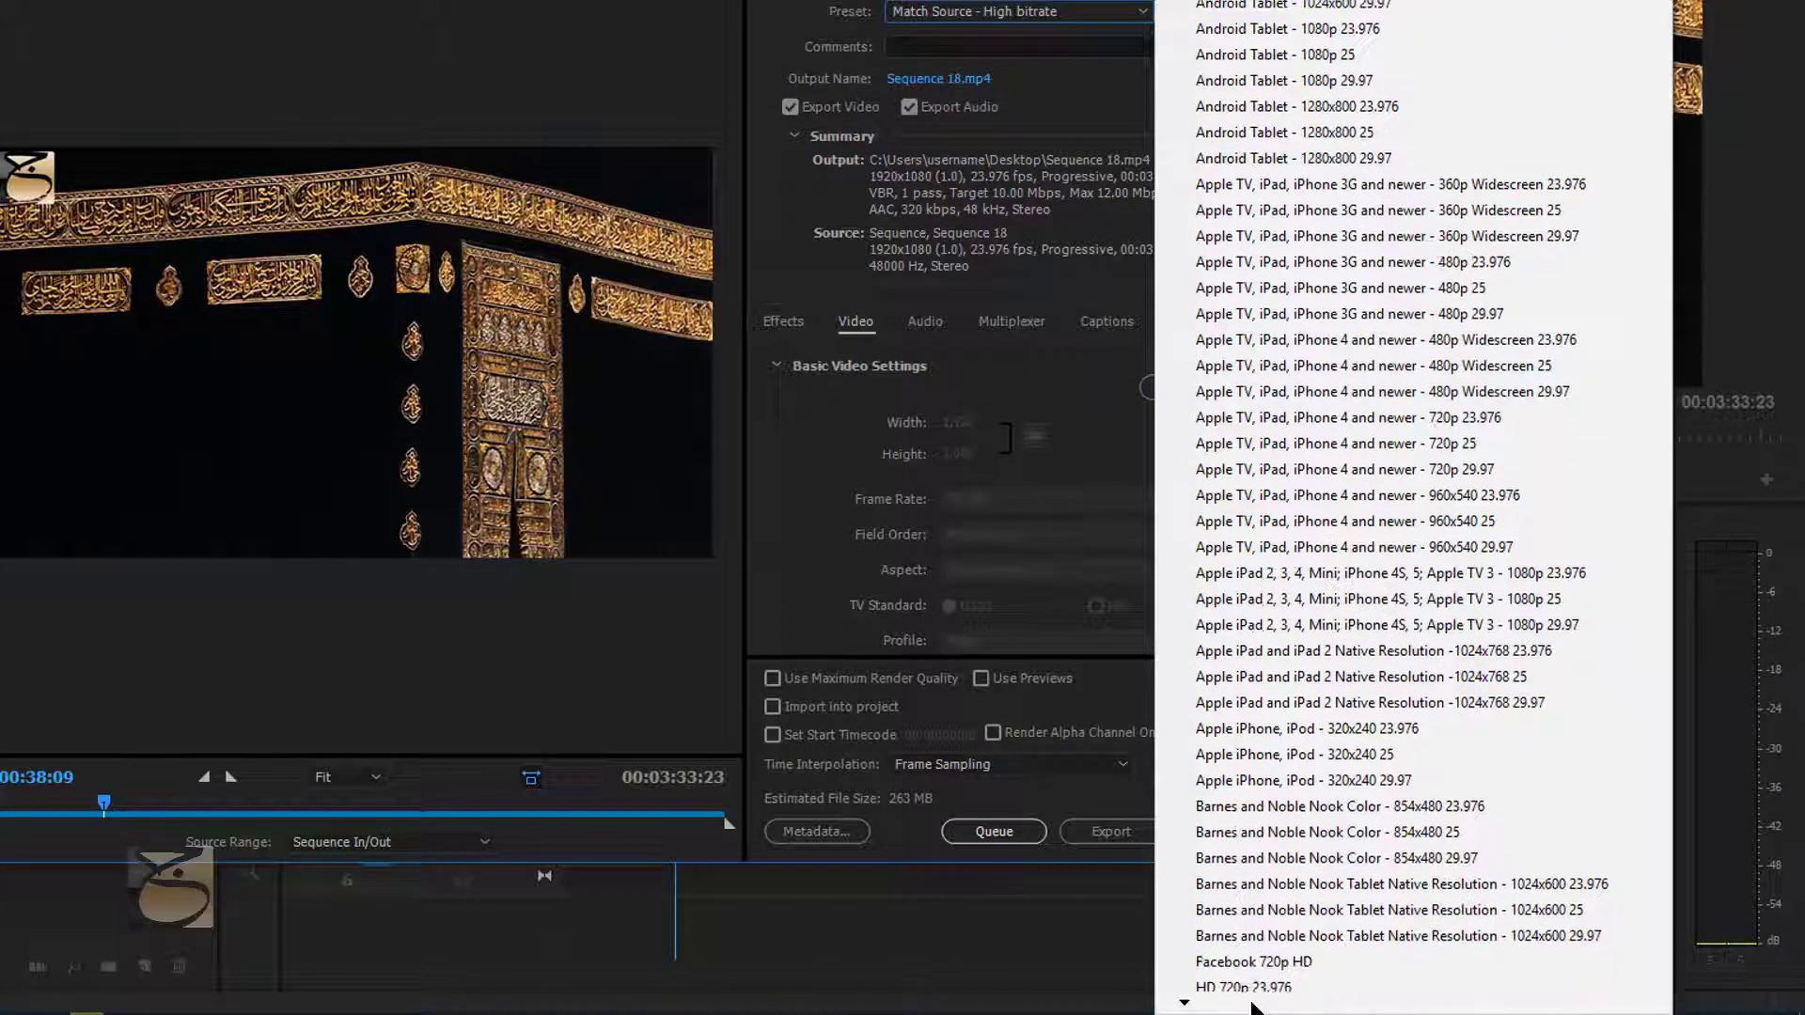
{"action": "scroll", "coordinate": [1253, 1007], "scroll_direction": "down", "scroll_amount": 2}
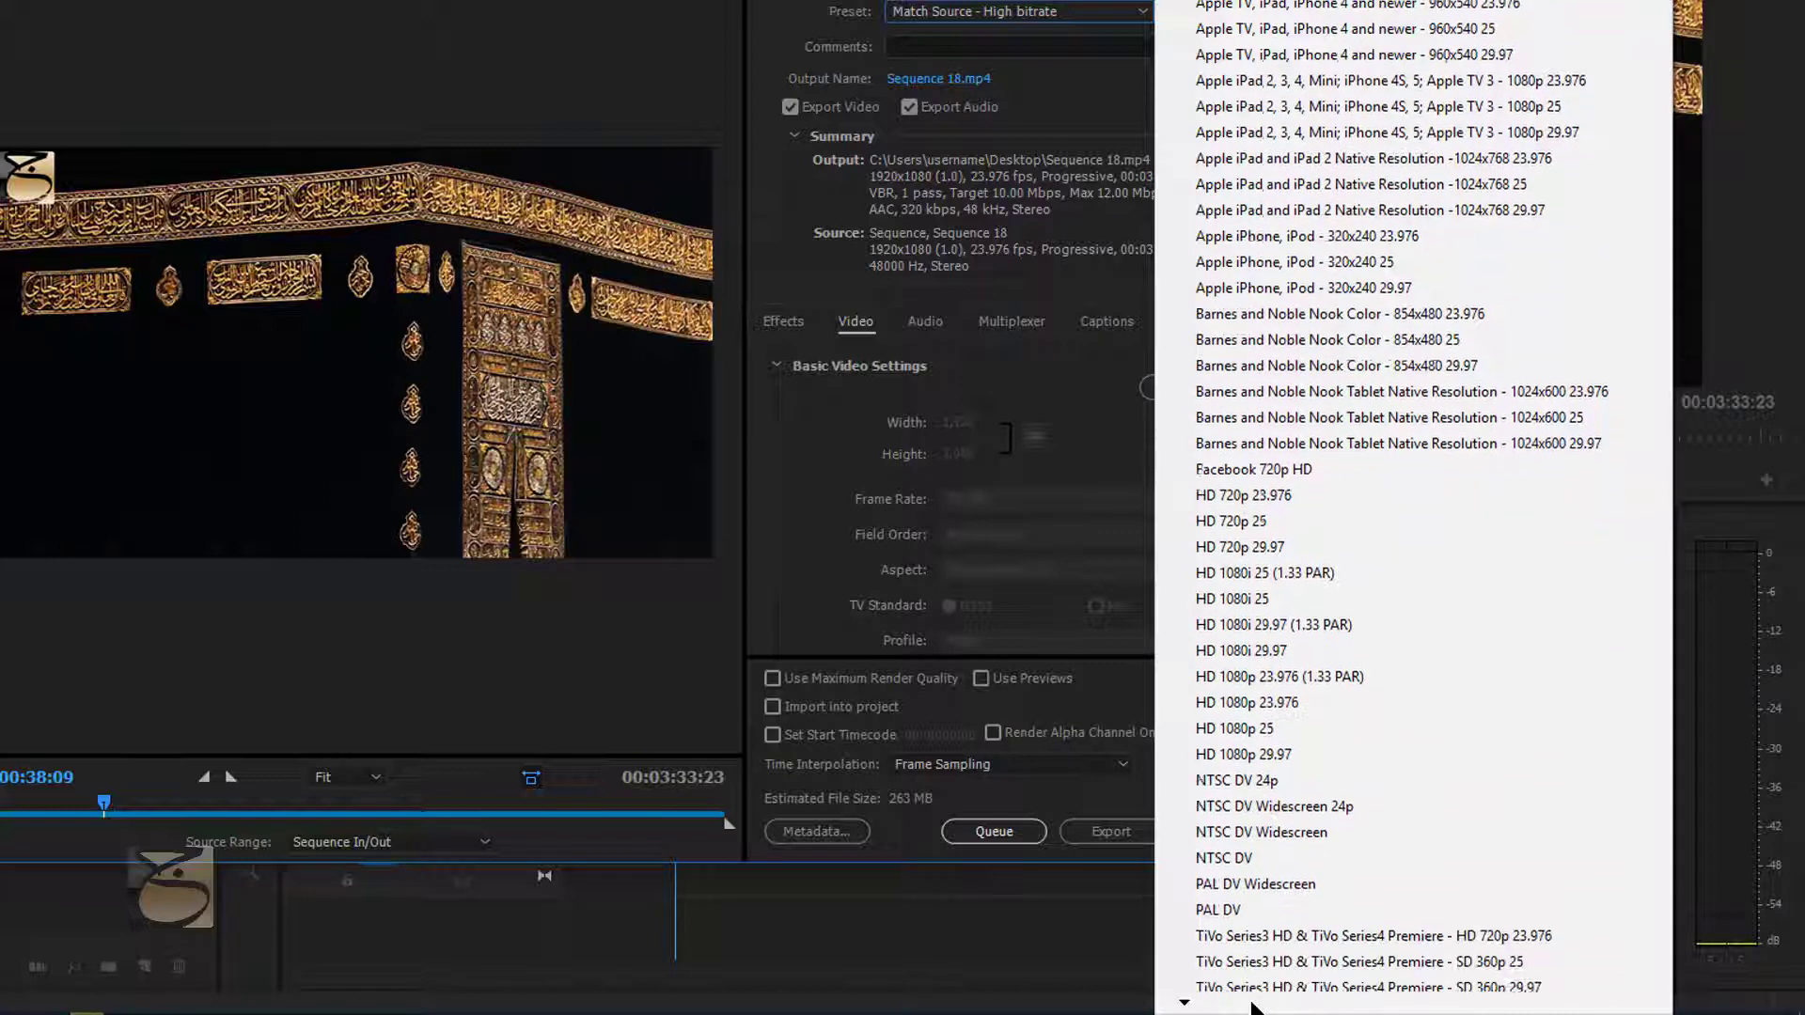
{"action": "scroll", "coordinate": [1253, 1008], "scroll_direction": "down", "scroll_amount": 2}
{"action": "scroll", "coordinate": [1253, 1007], "scroll_direction": "down", "scroll_amount": 1}
{"action": "scroll", "coordinate": [1253, 1008], "scroll_direction": "down", "scroll_amount": 1}
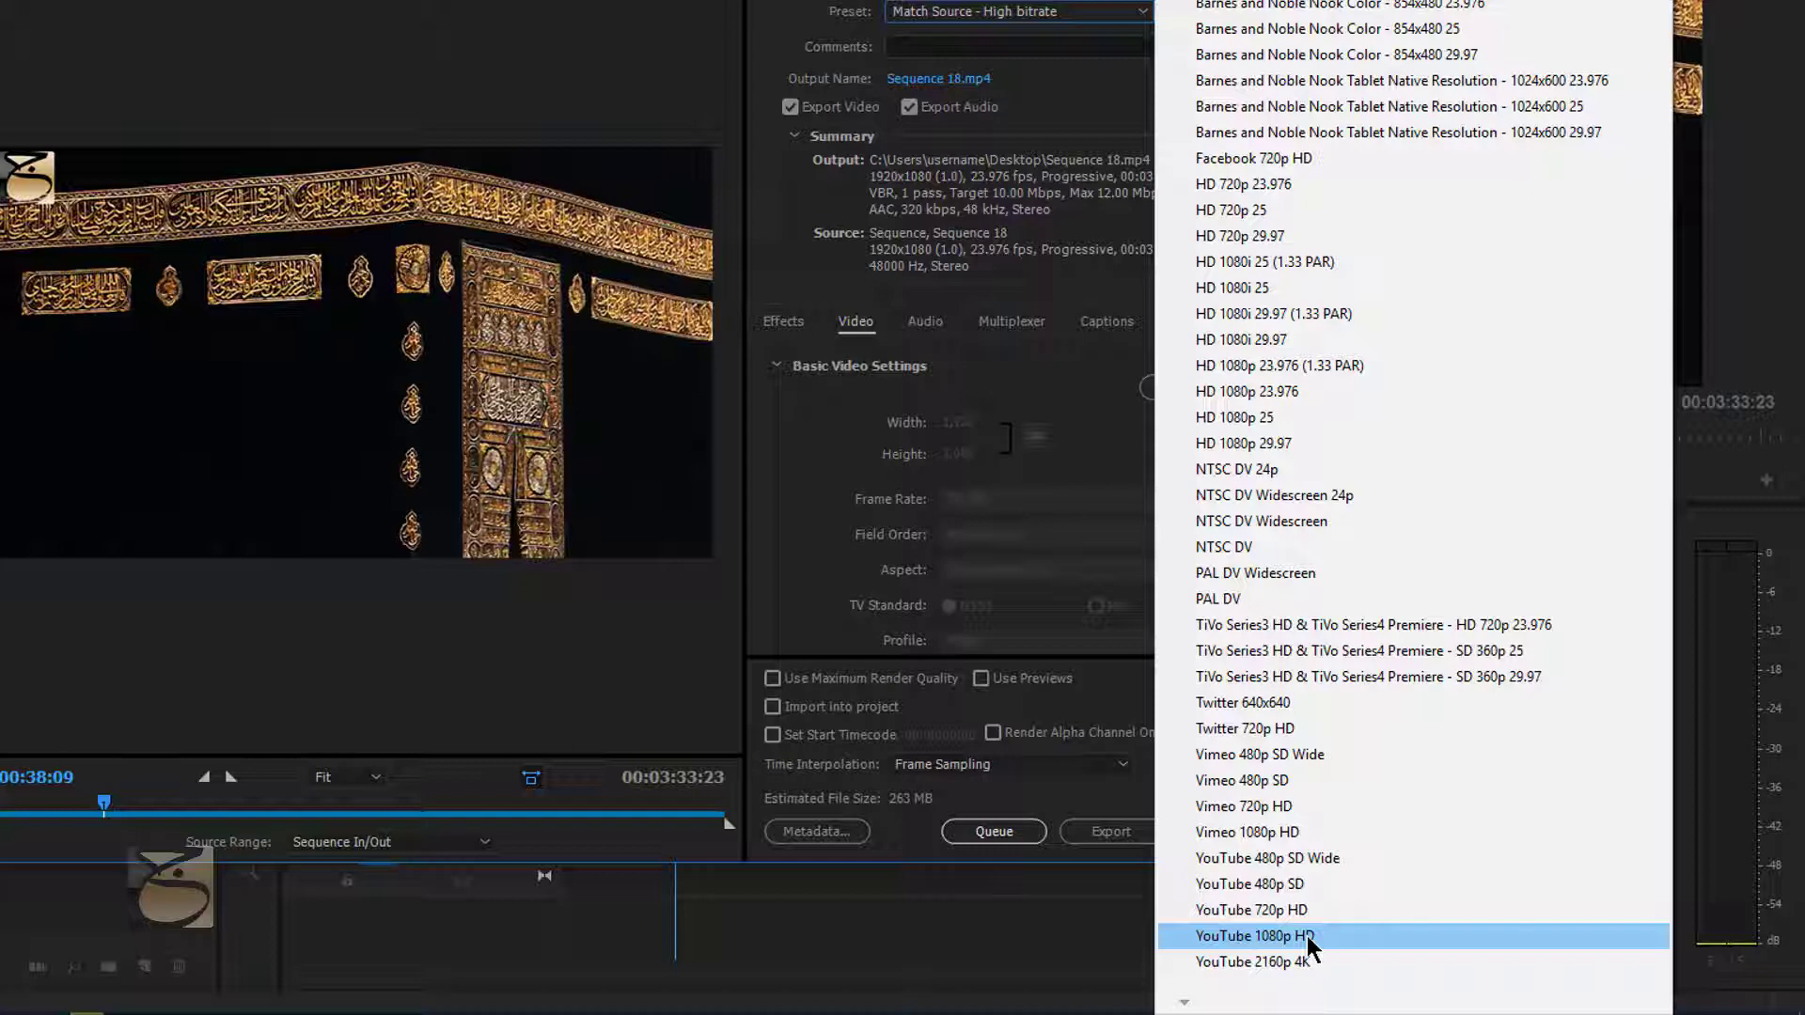
Choose the YouTube 1080p HD preset and save the output as Sequence 18.mp4 on the Desktop.
{"action": "left_click", "coordinate": [1307, 934]}
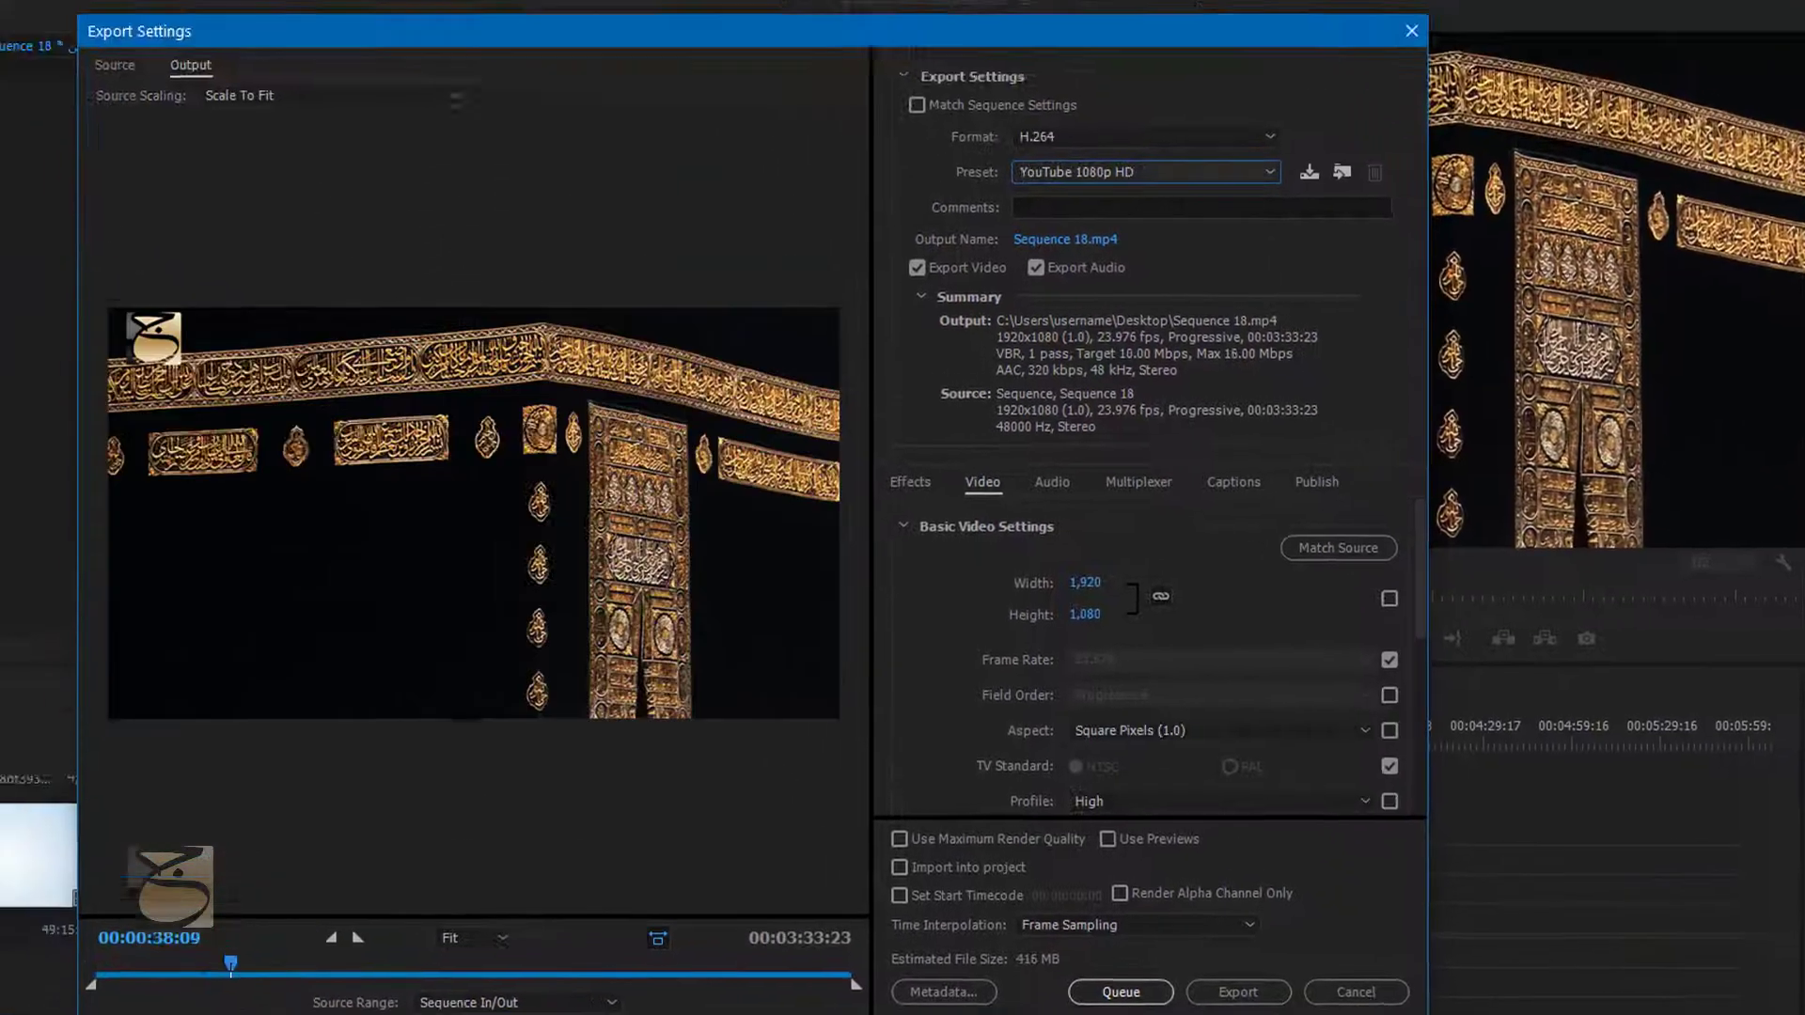
{"action": "left_click", "coordinate": [1165, 339]}
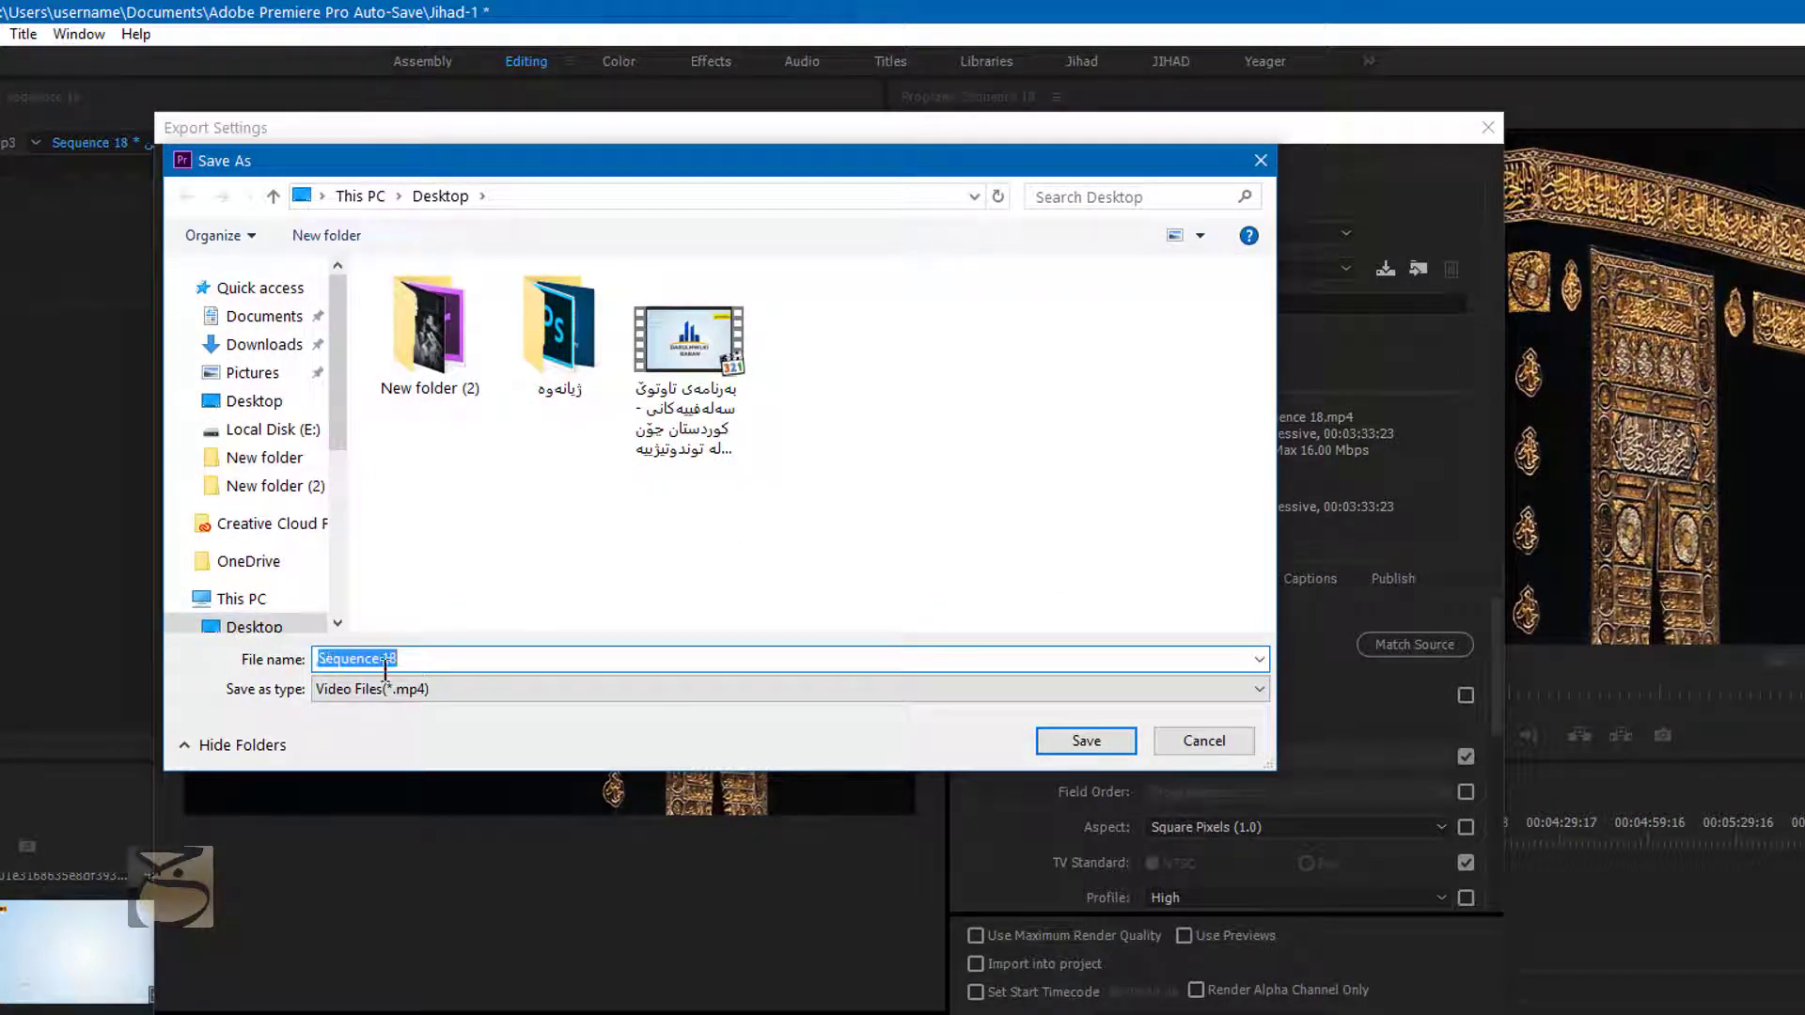
{"action": "left_click", "coordinate": [1083, 741]}
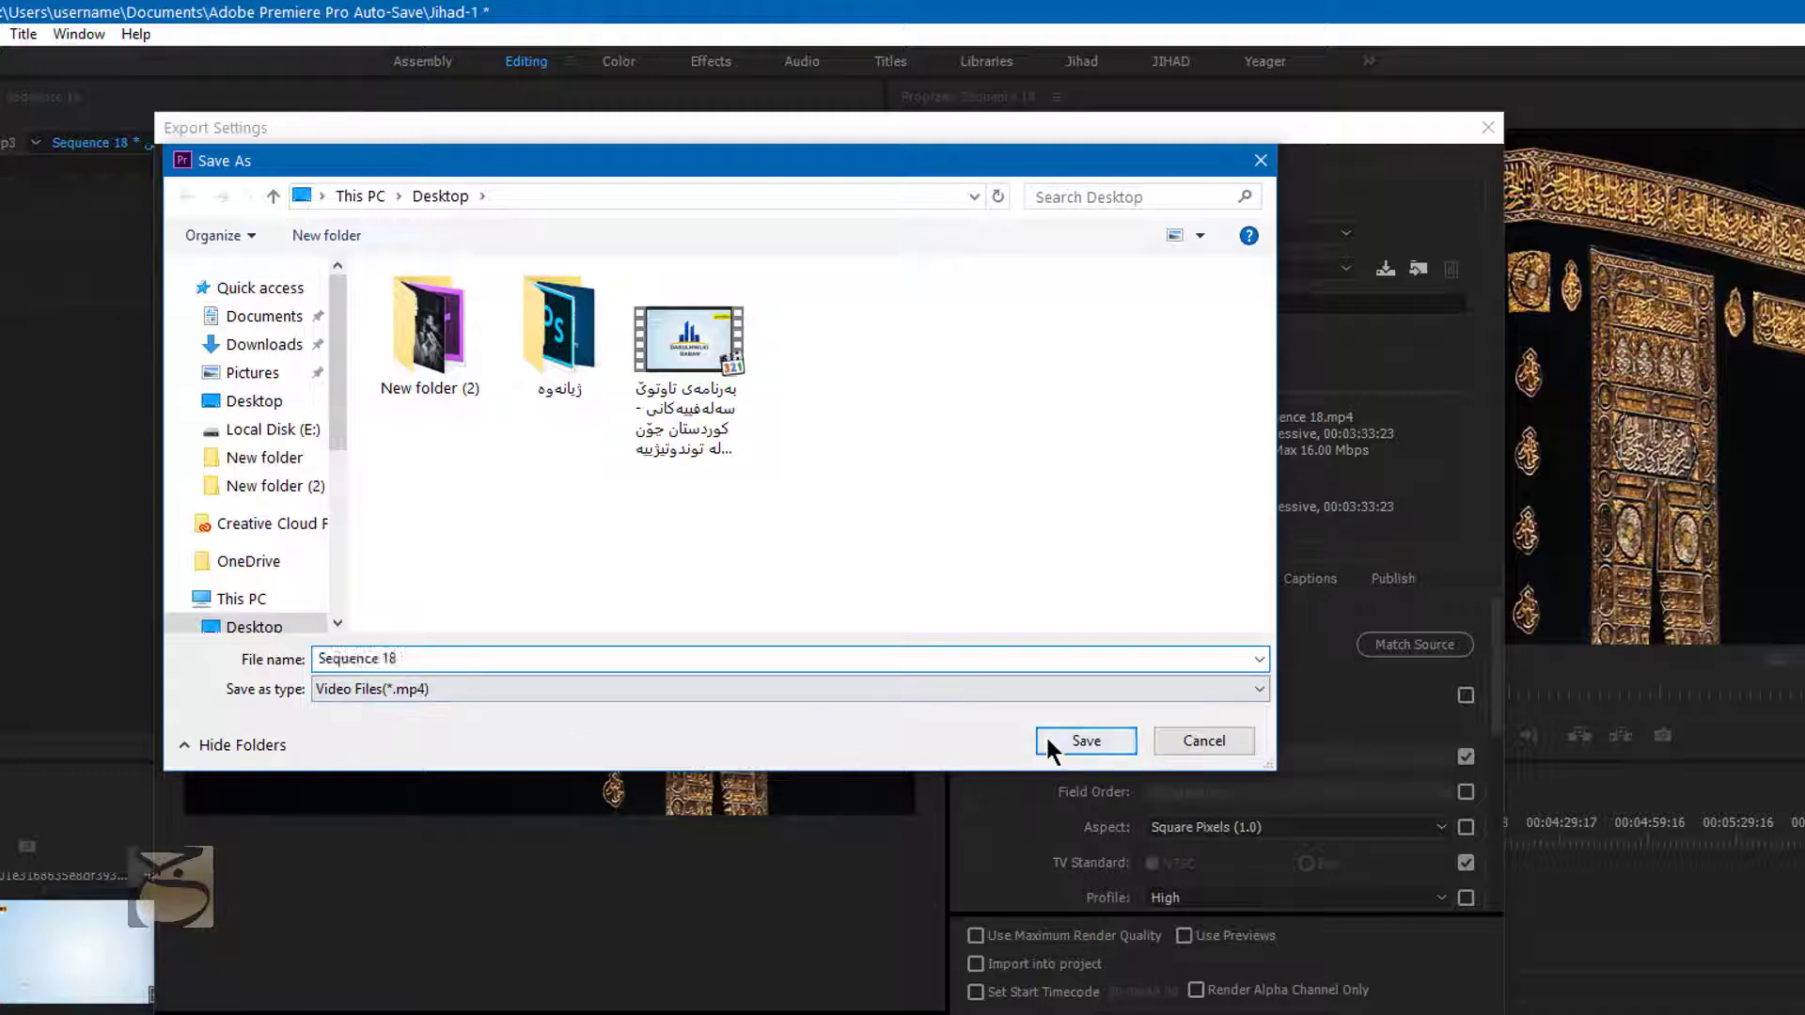
Set the target bitrate to 8 Mbps.
{"action": "scroll", "coordinate": [1044, 752], "scroll_direction": "down", "scroll_amount": 3}
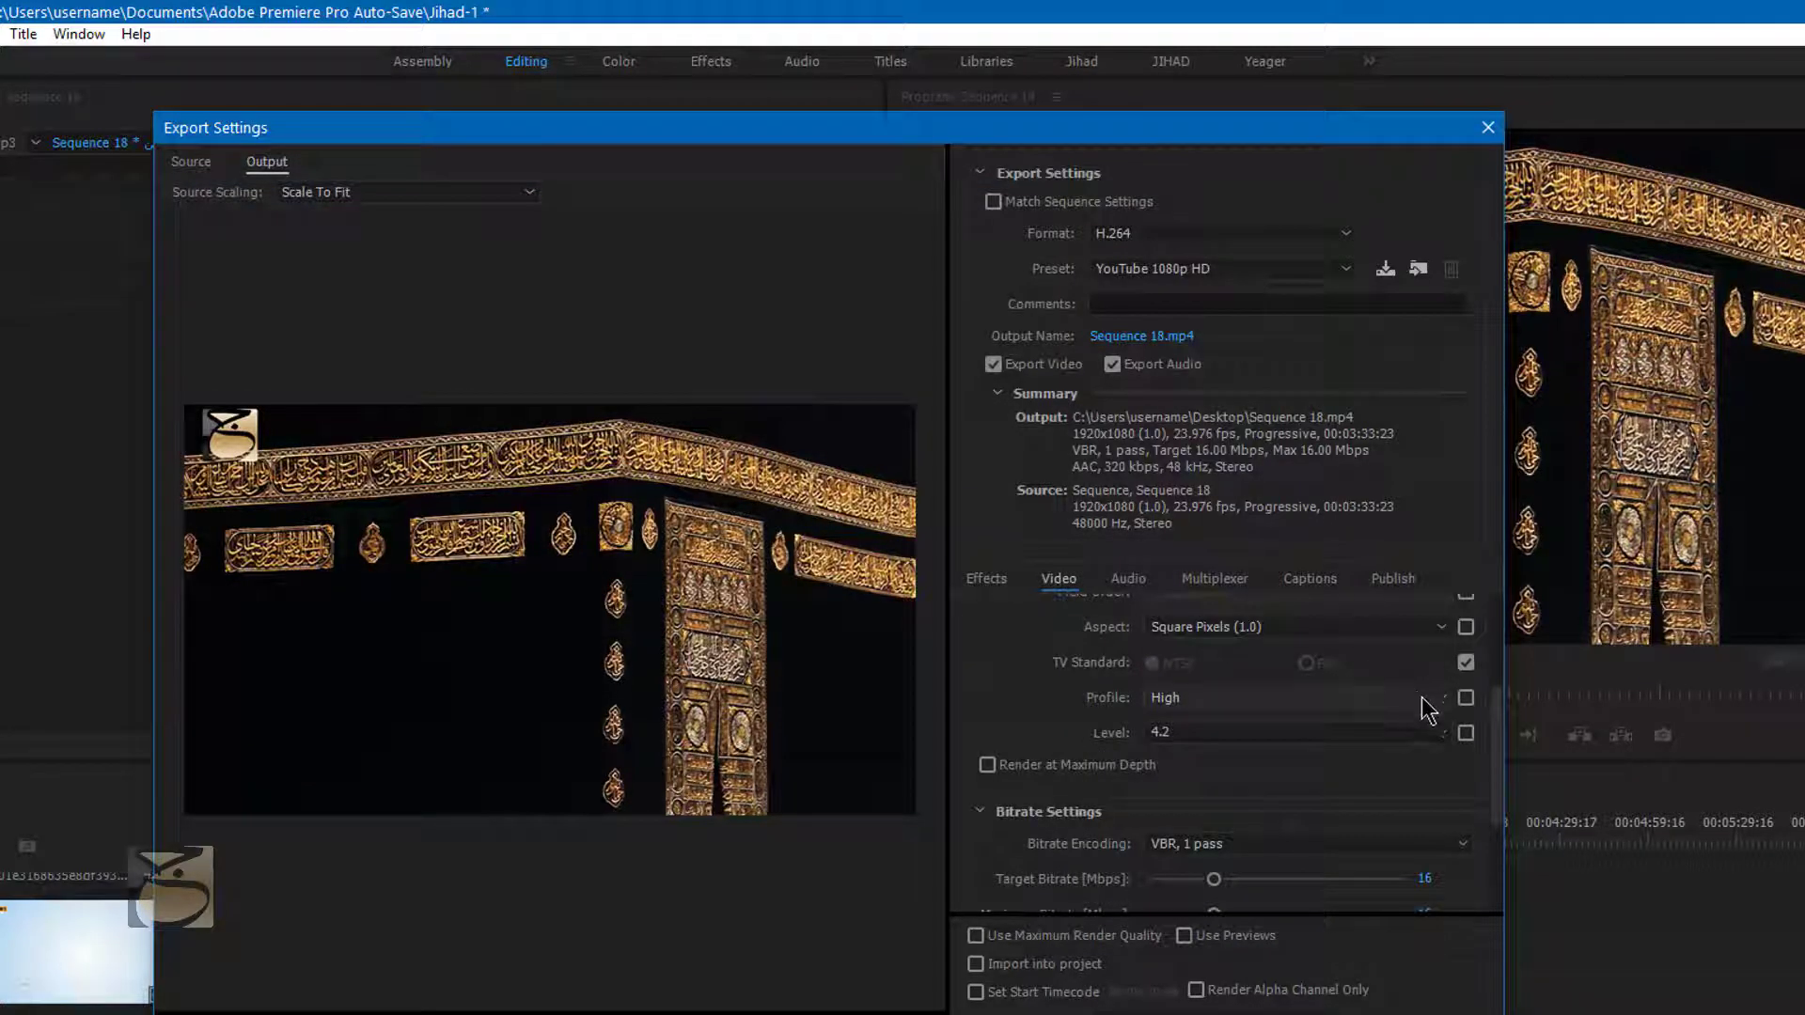
{"action": "left_click_drag", "start_coordinate": [1496, 743], "coordinate": [1495, 778]}
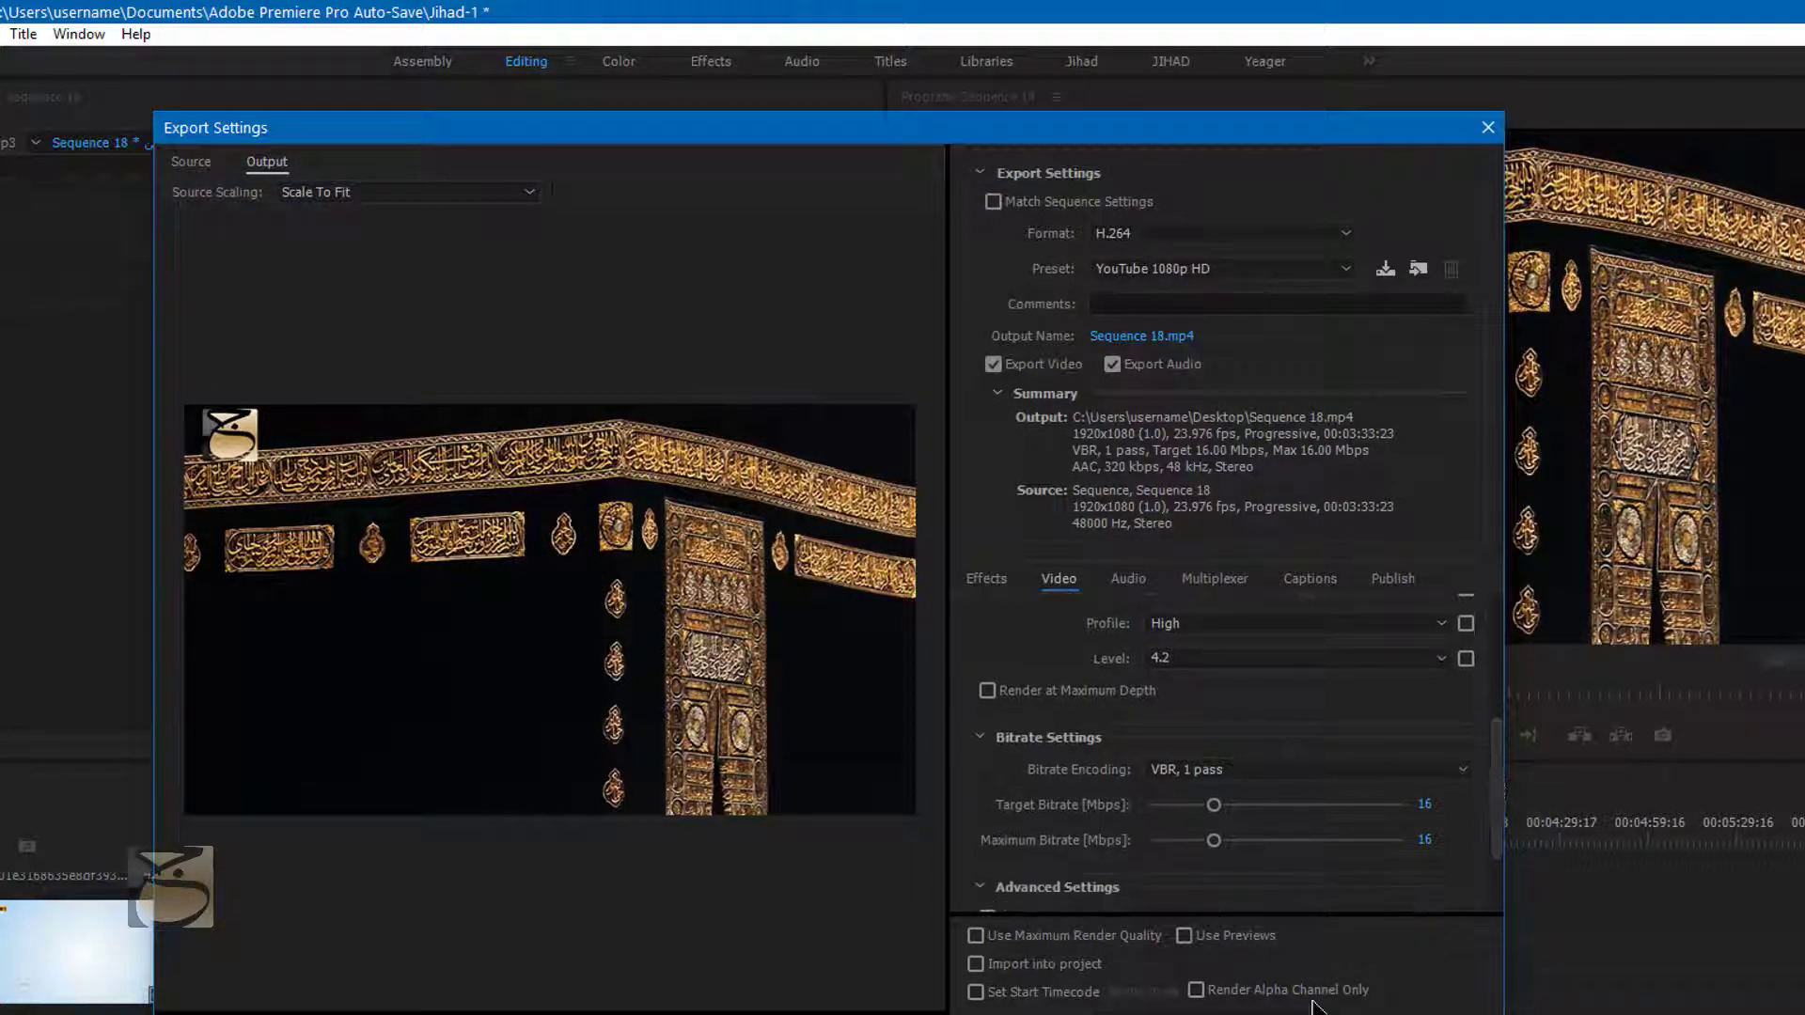
{"action": "left_click", "coordinate": [1425, 806]}
{"action": "type", "text": "8"}
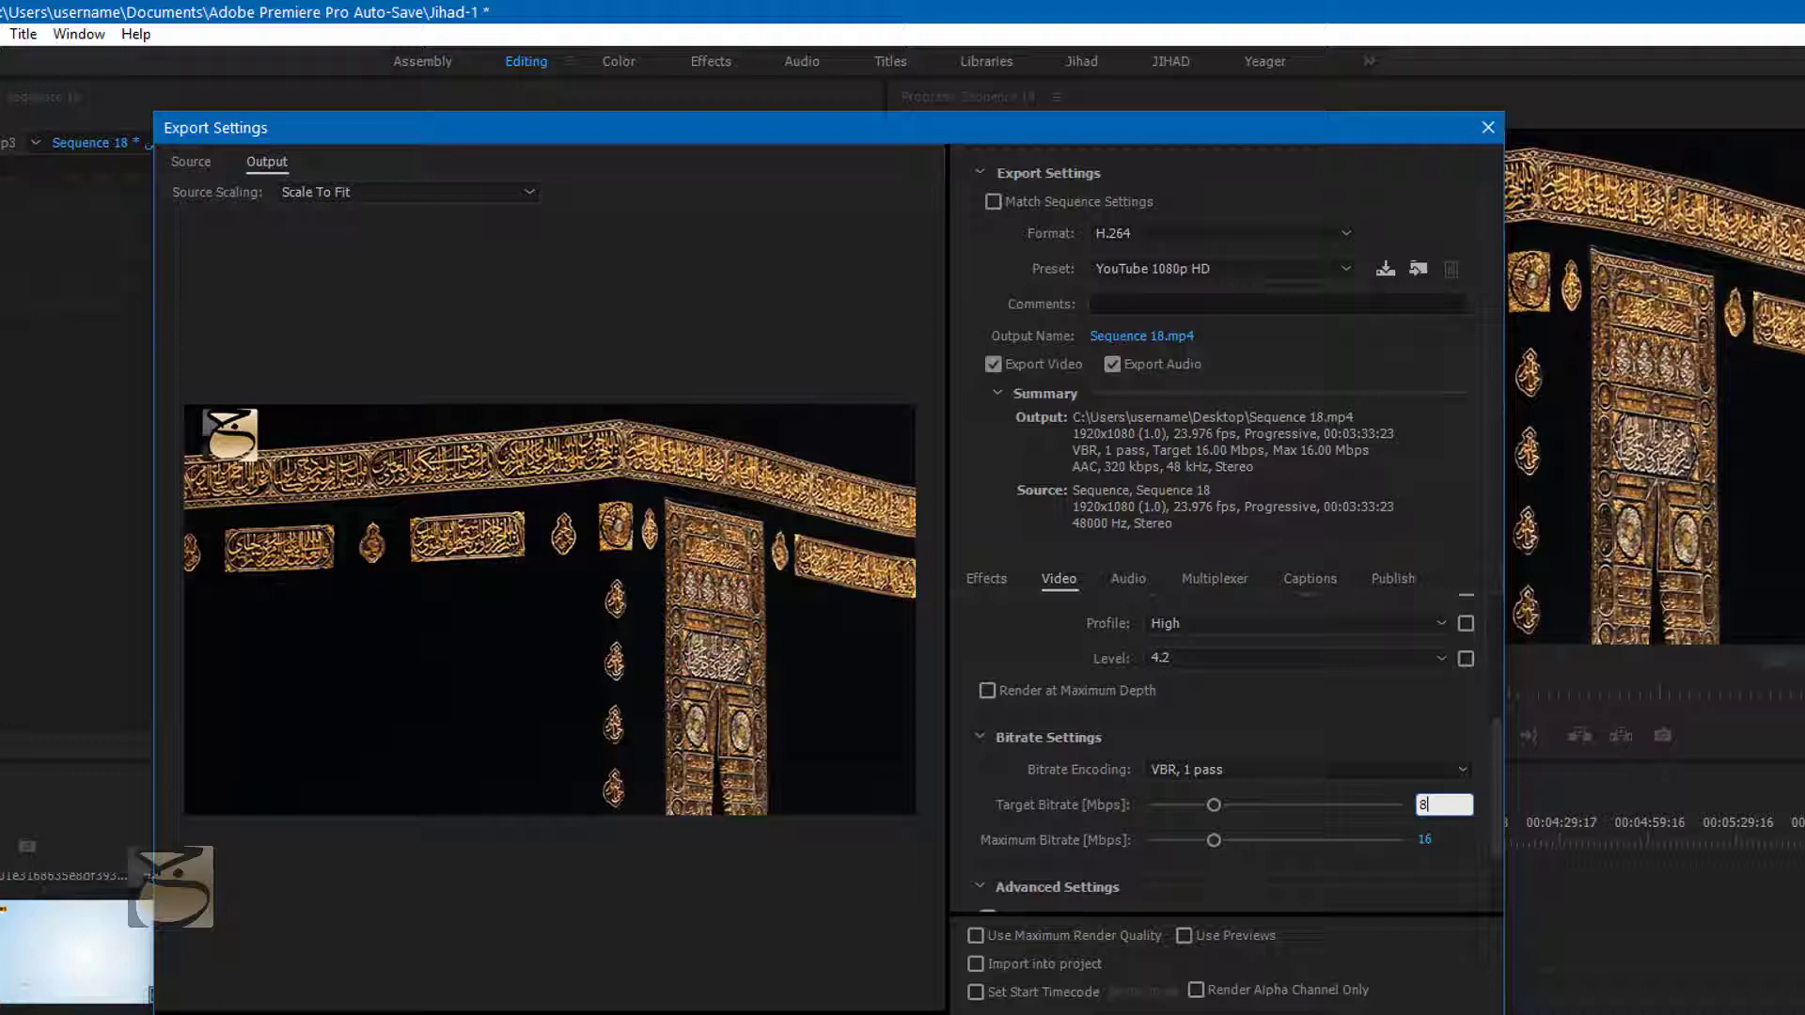
{"action": "left_click", "coordinate": [1461, 891]}
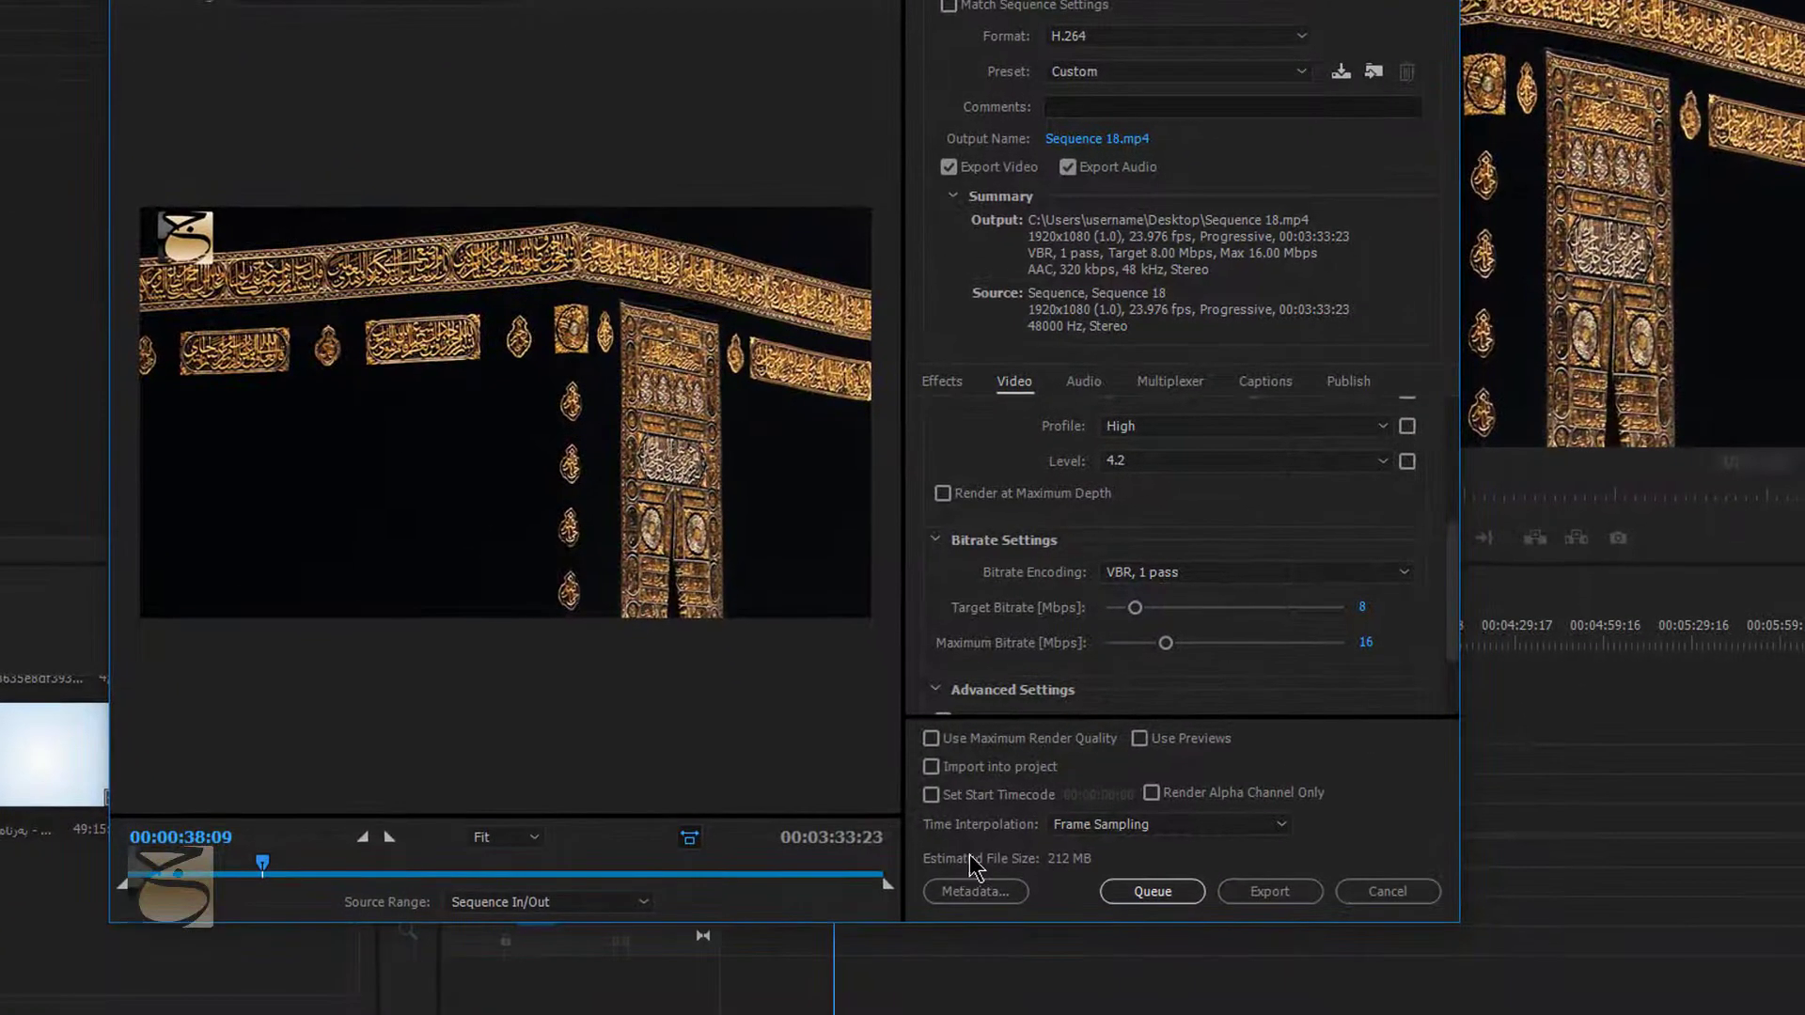
Export Sequence 18 to MP4, starting audio rendering and encoding.
{"action": "left_click", "coordinate": [1271, 895]}
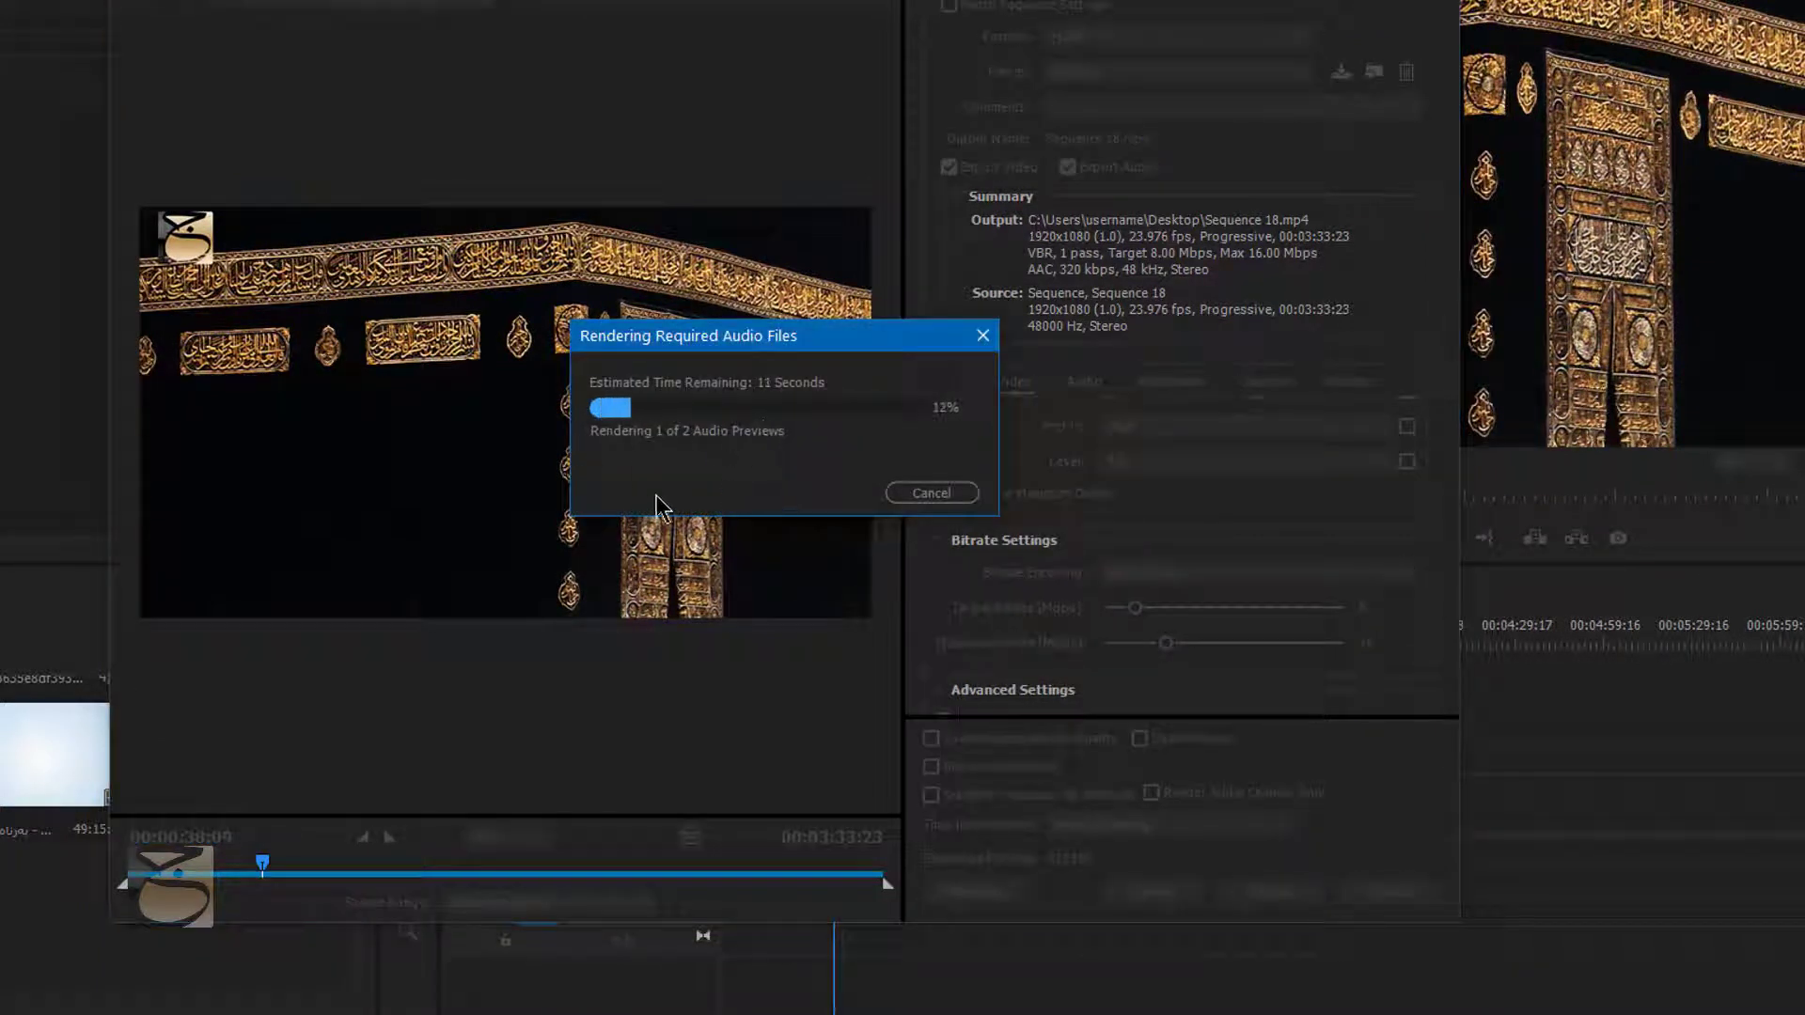